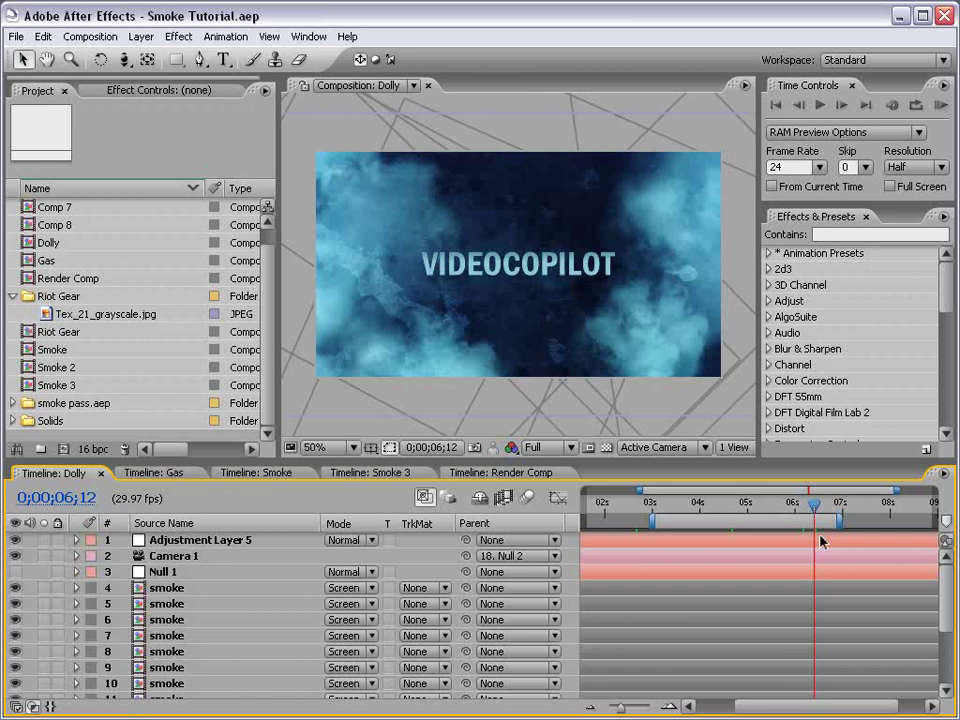
Play a numpad-0 RAM preview of the Dolly comp's smoke animation, then stop it
key(KP_0)
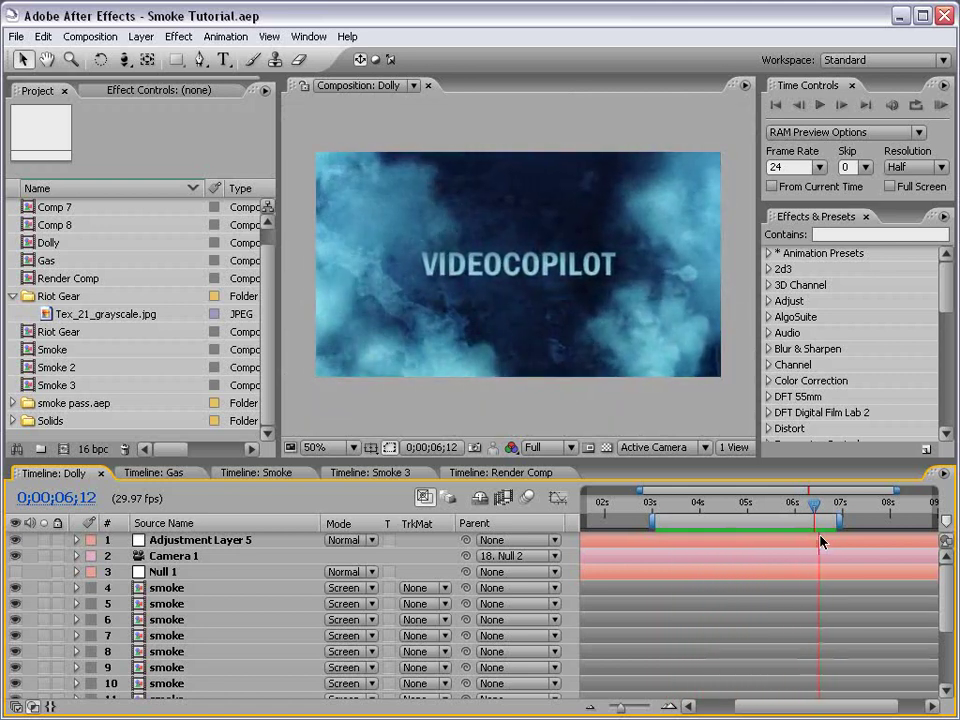
key(space)
Switch to the Gas comp, go to 0;00;07;15 and preview its animation
click(128, 477)
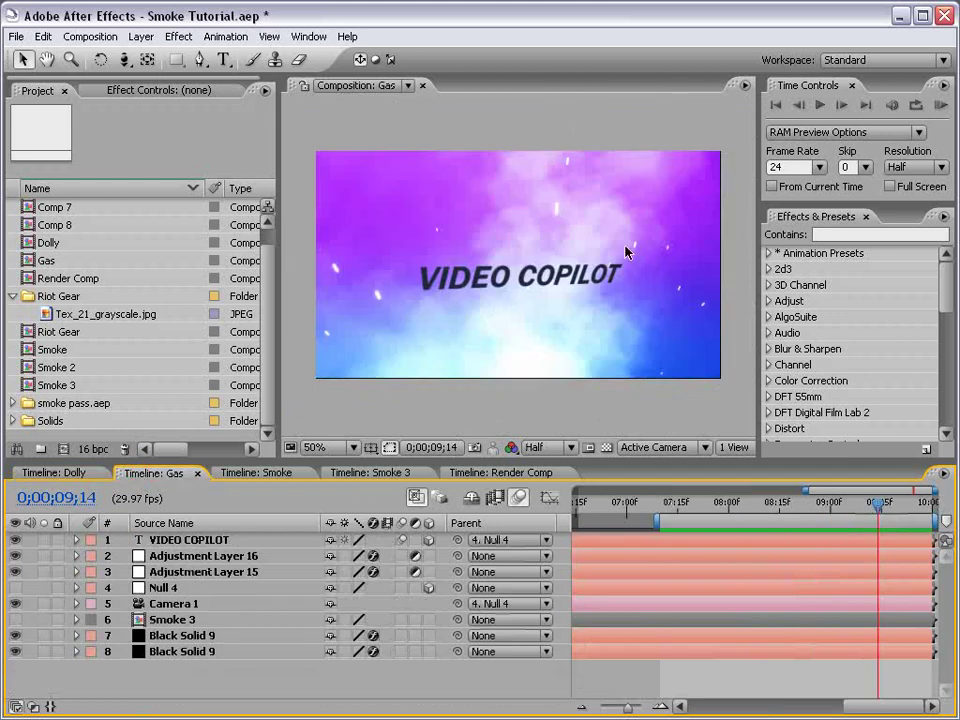
drag(831, 506, 676, 508)
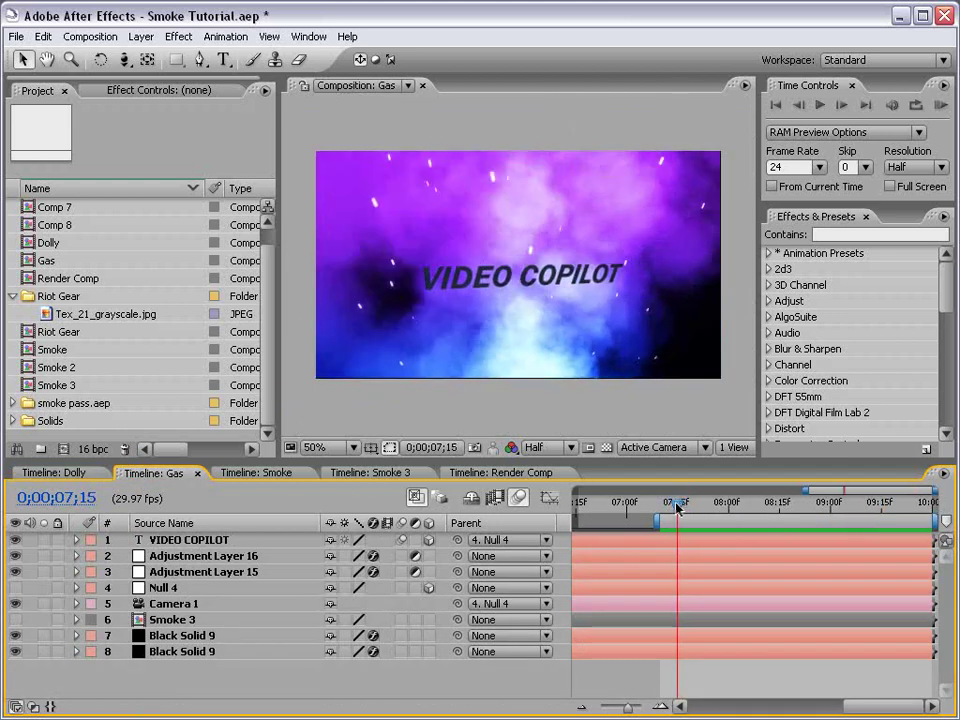
key(space)
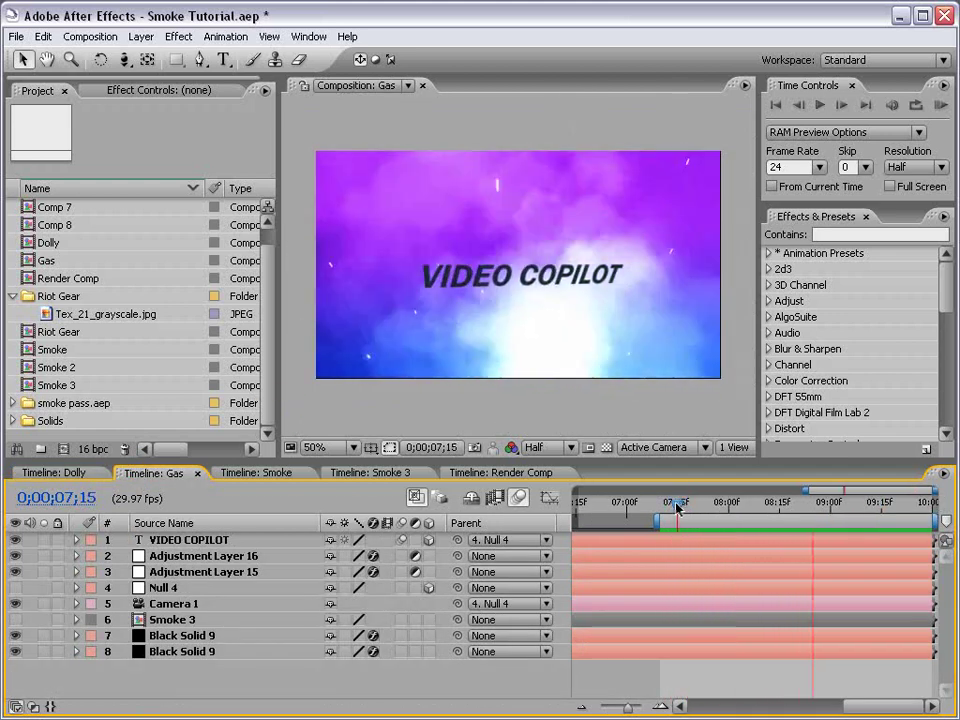
key(space)
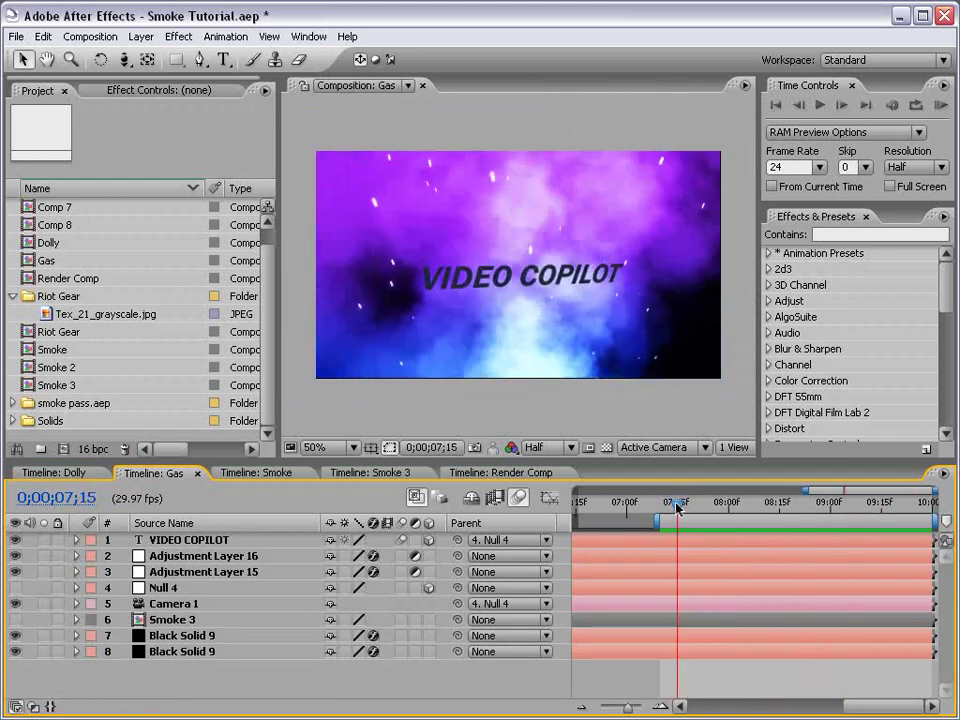
Hide the VIDEO COPILOT text layer and move the time to 0;00;08;05
click(198, 541)
click(15, 540)
click(647, 676)
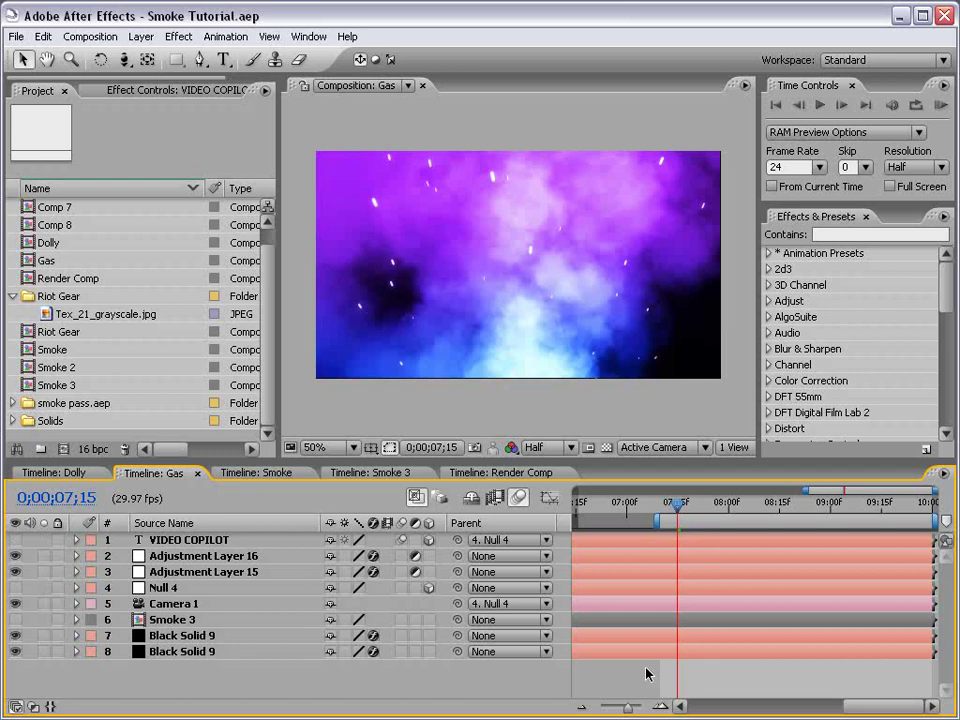
drag(677, 503, 705, 502)
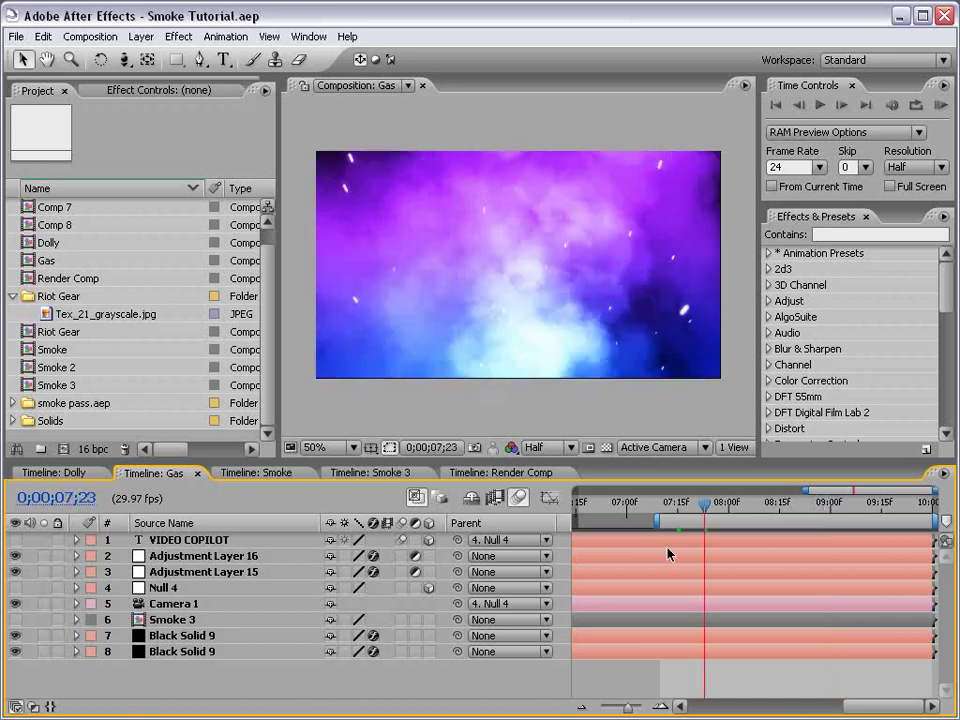
click(64, 477)
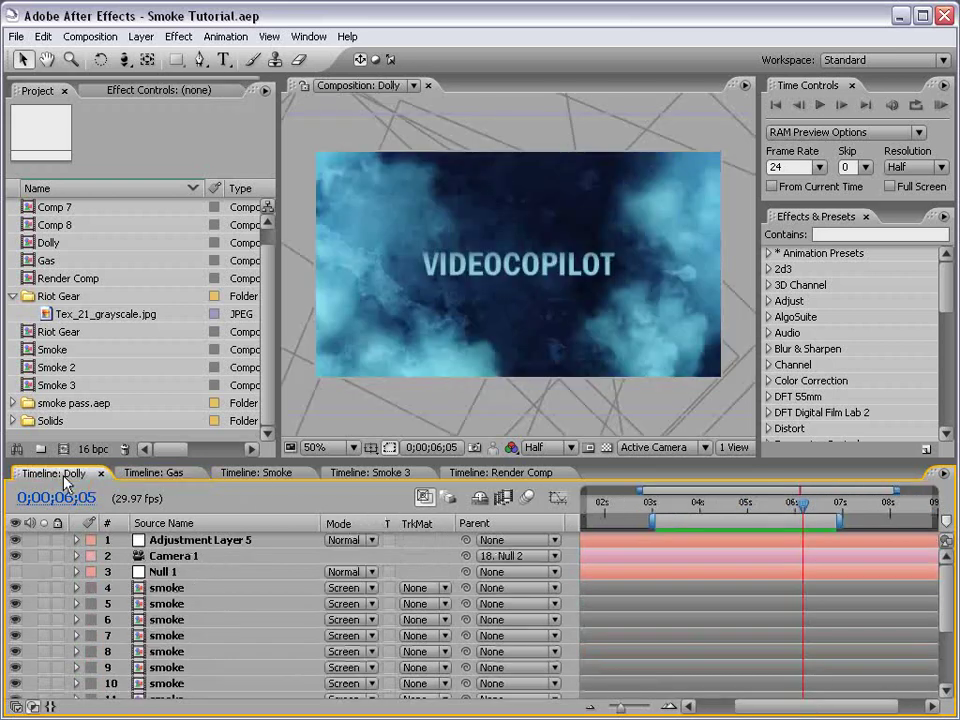
click(250, 472)
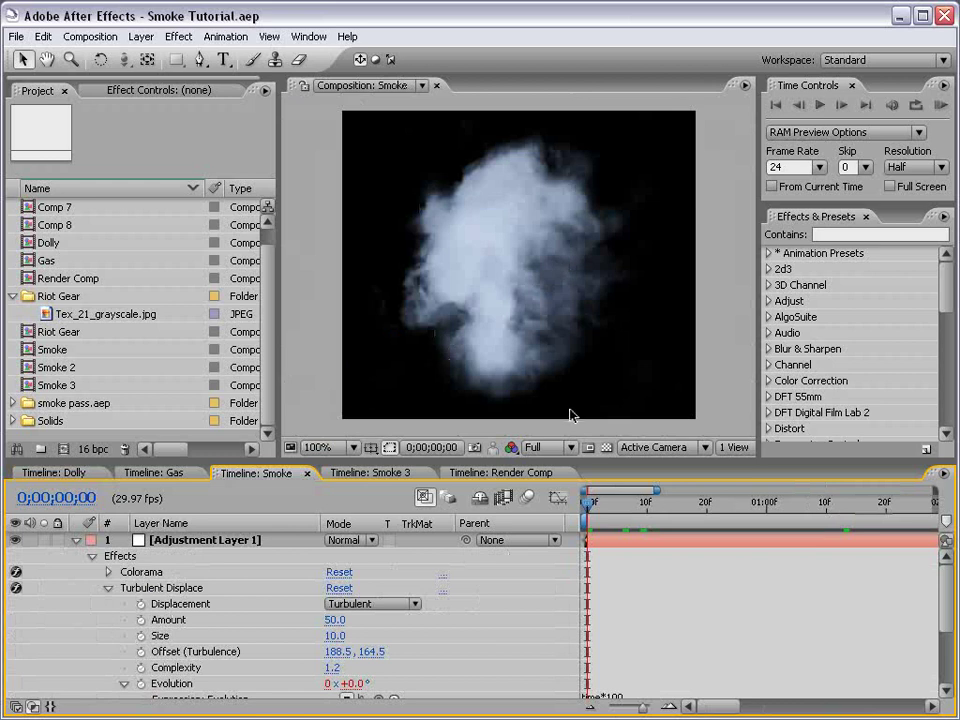
click(54, 472)
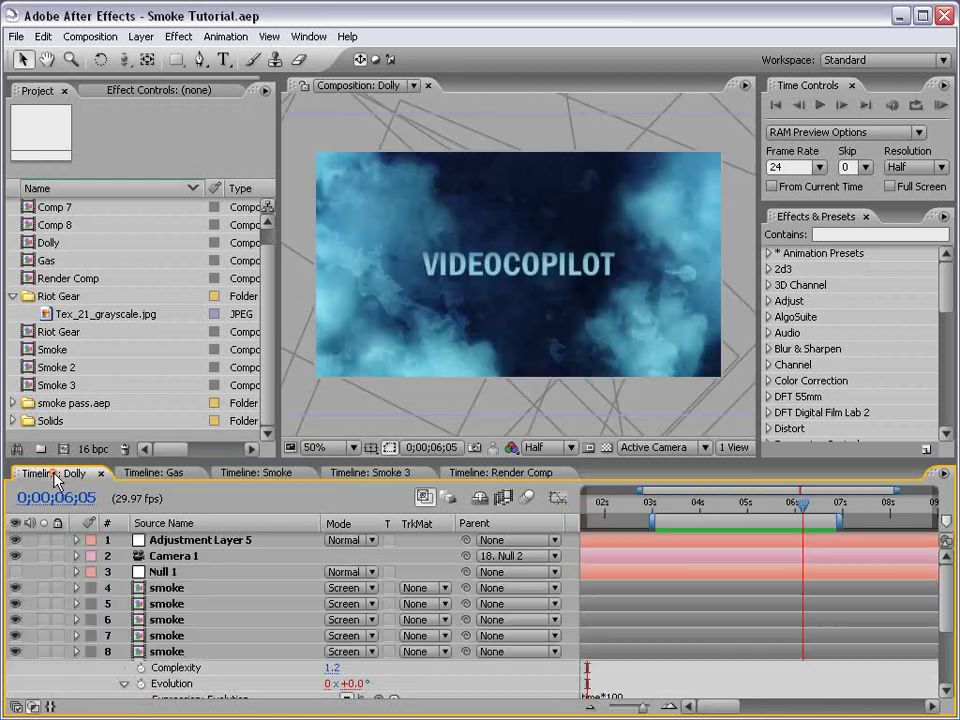
click(713, 506)
drag(713, 507, 681, 512)
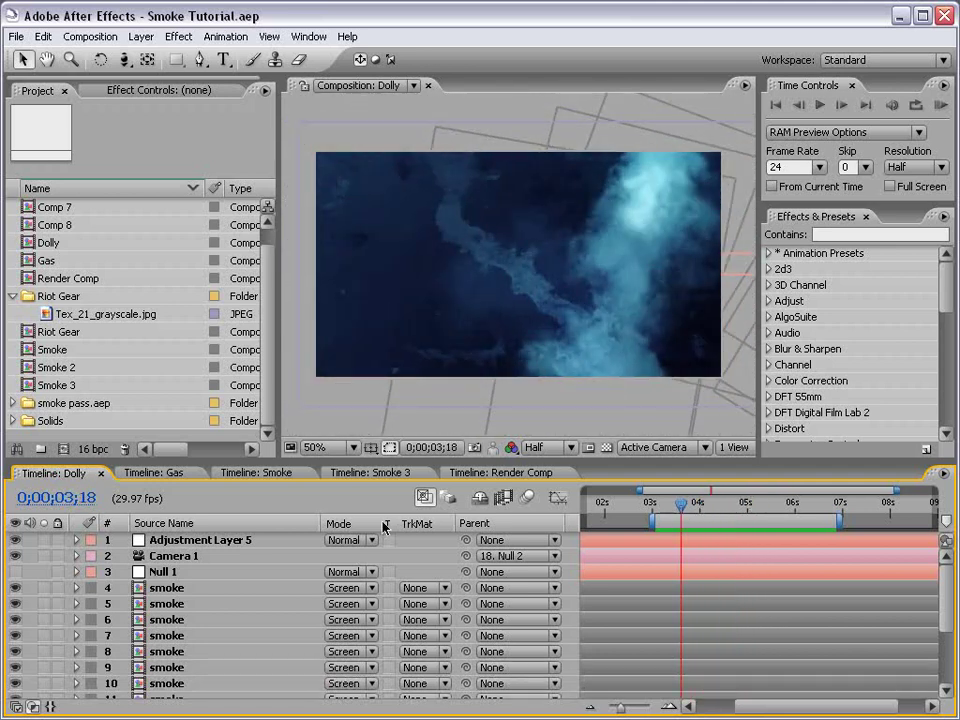
click(160, 474)
click(235, 473)
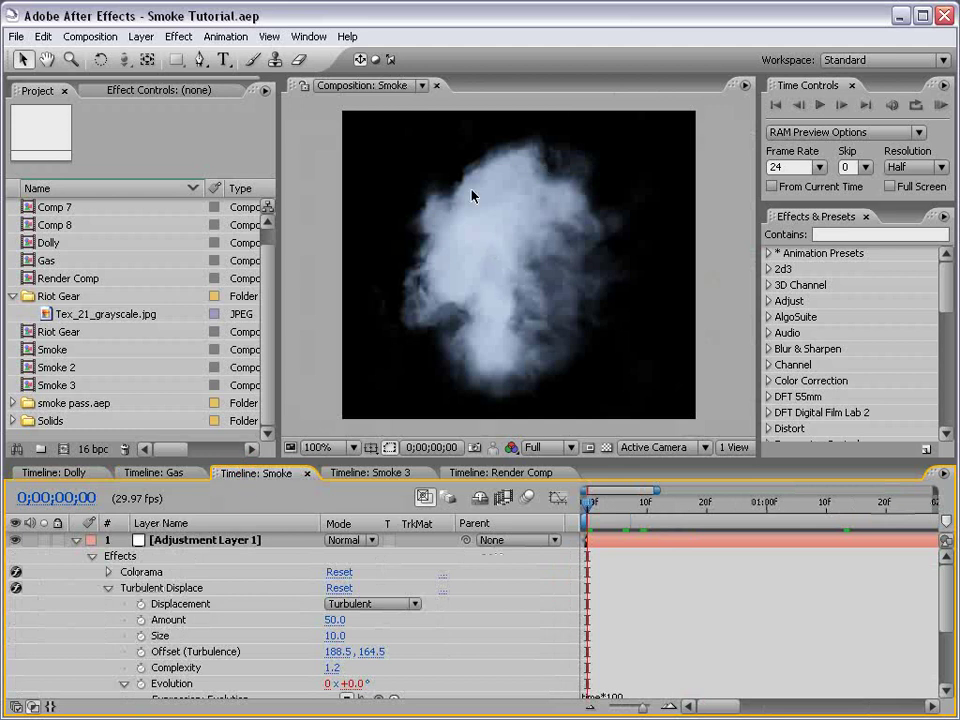
click(652, 503)
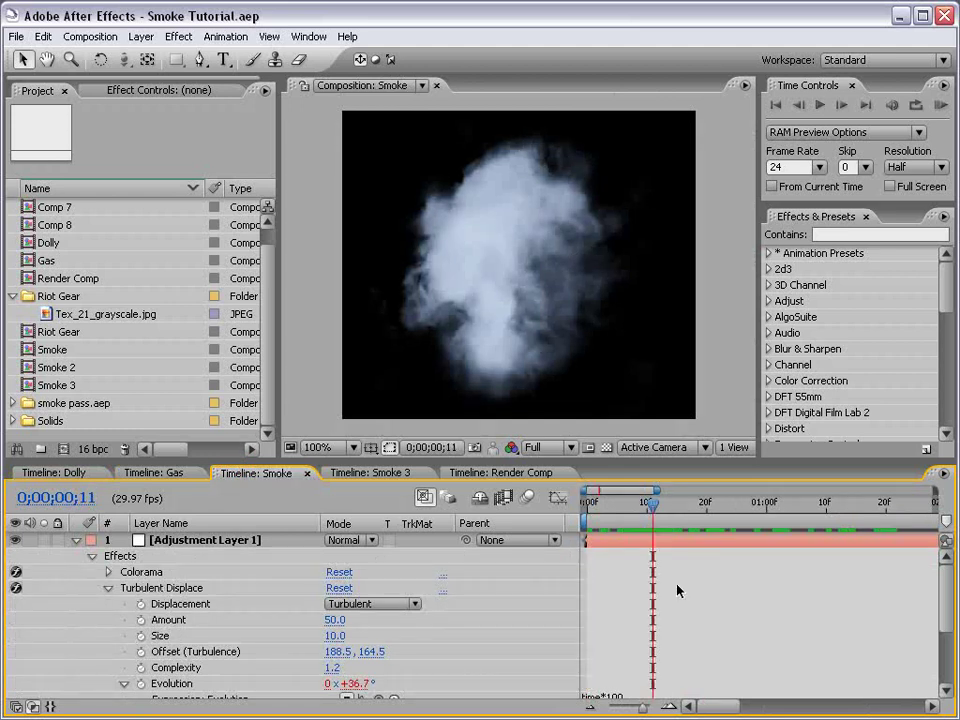
drag(595, 503, 827, 521)
click(140, 474)
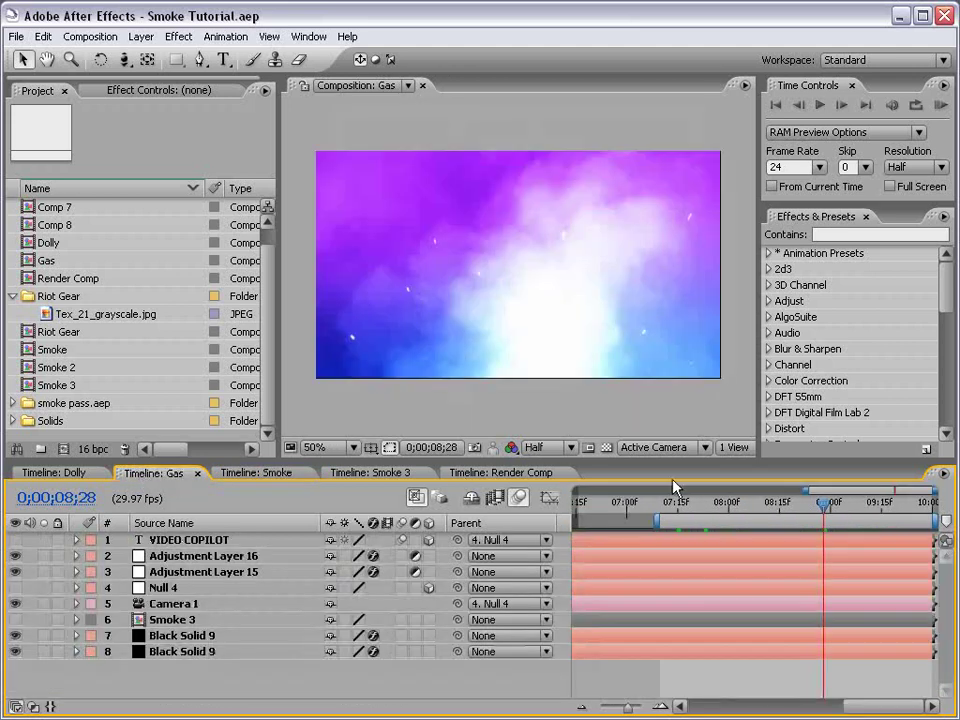
drag(679, 501, 847, 505)
click(55, 472)
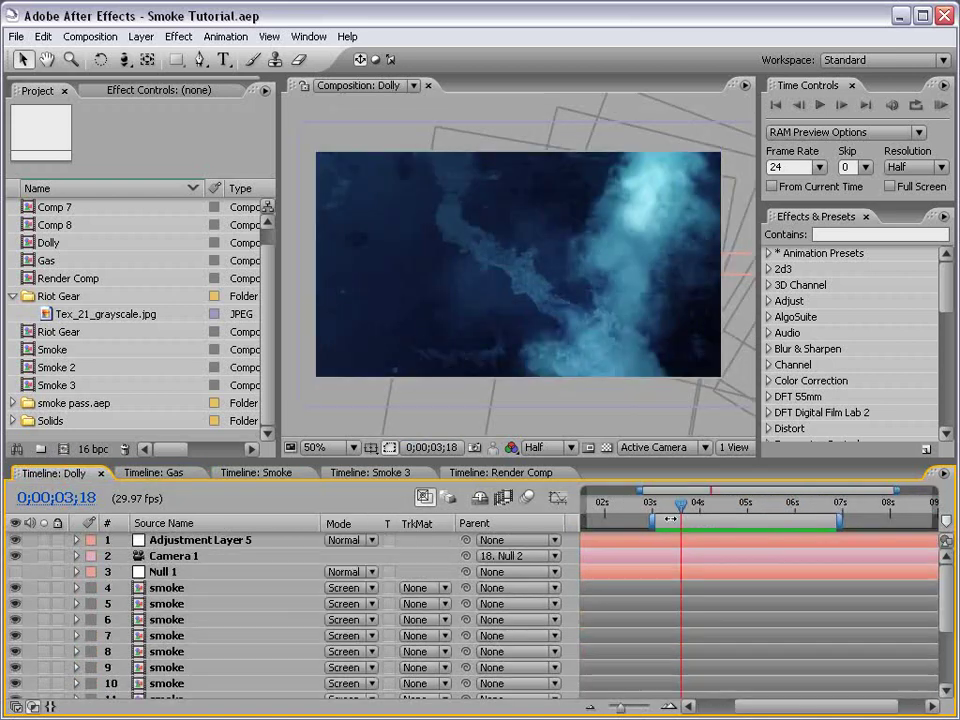
drag(681, 506, 819, 507)
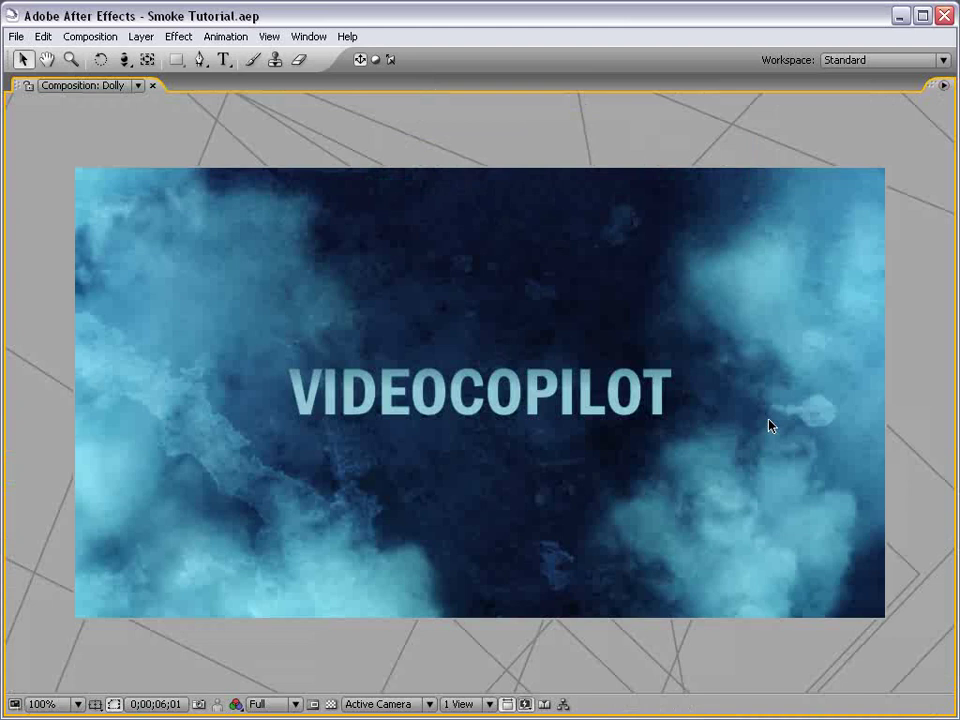
Restore the workspace layout and make a new composition from the Smoke Element footage
key(grave)
click(66, 243)
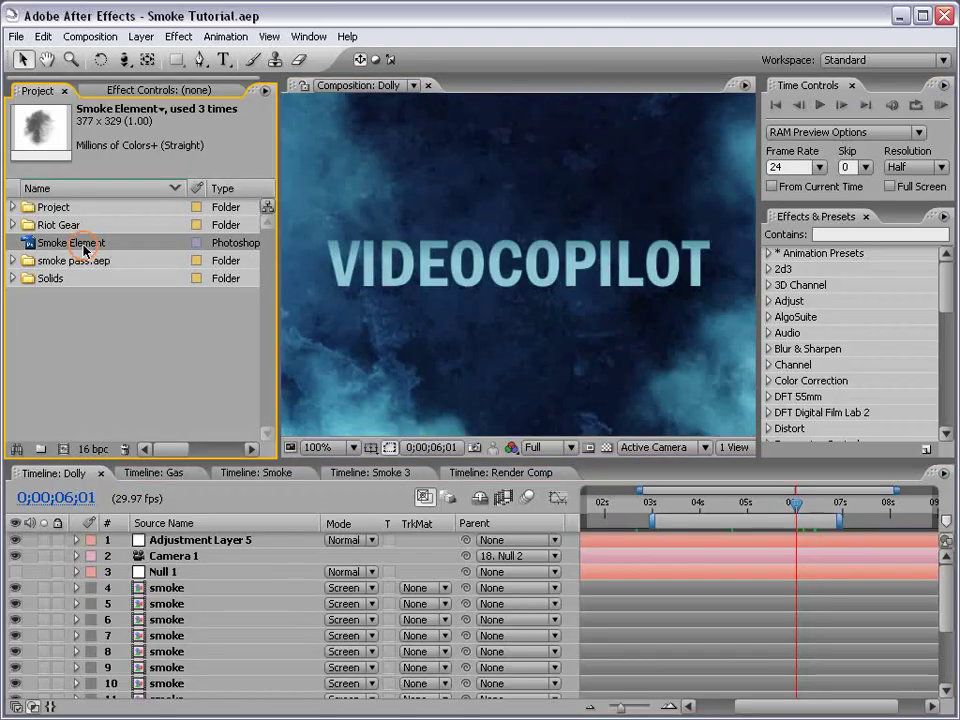
drag(66, 455, 63, 450)
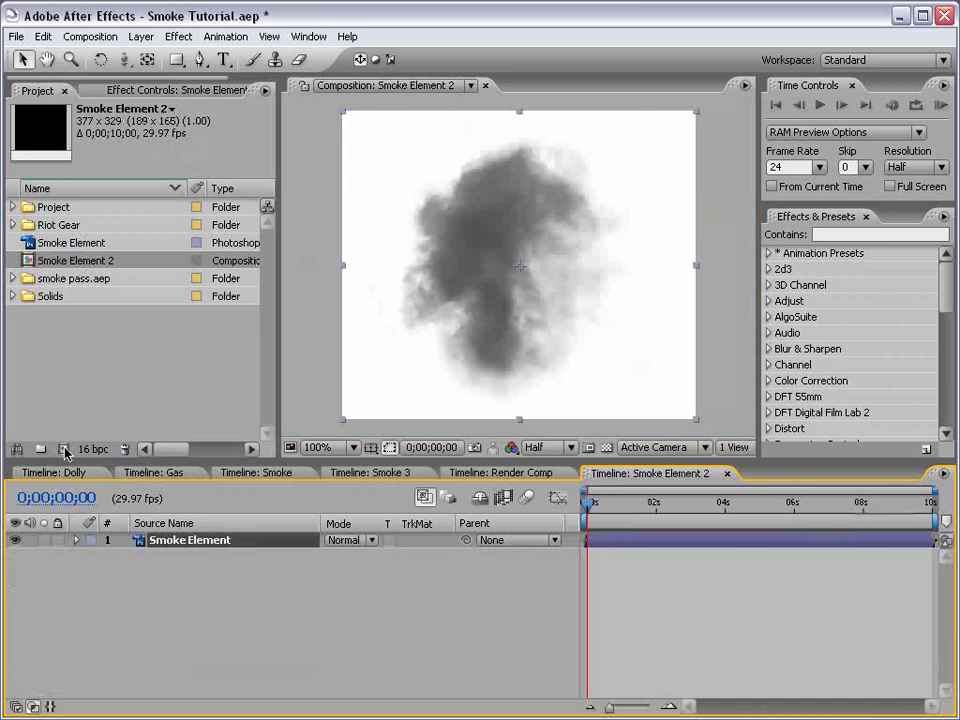
Set the viewer to Full resolution and review Smoke Element 2's settings without changes
click(542, 447)
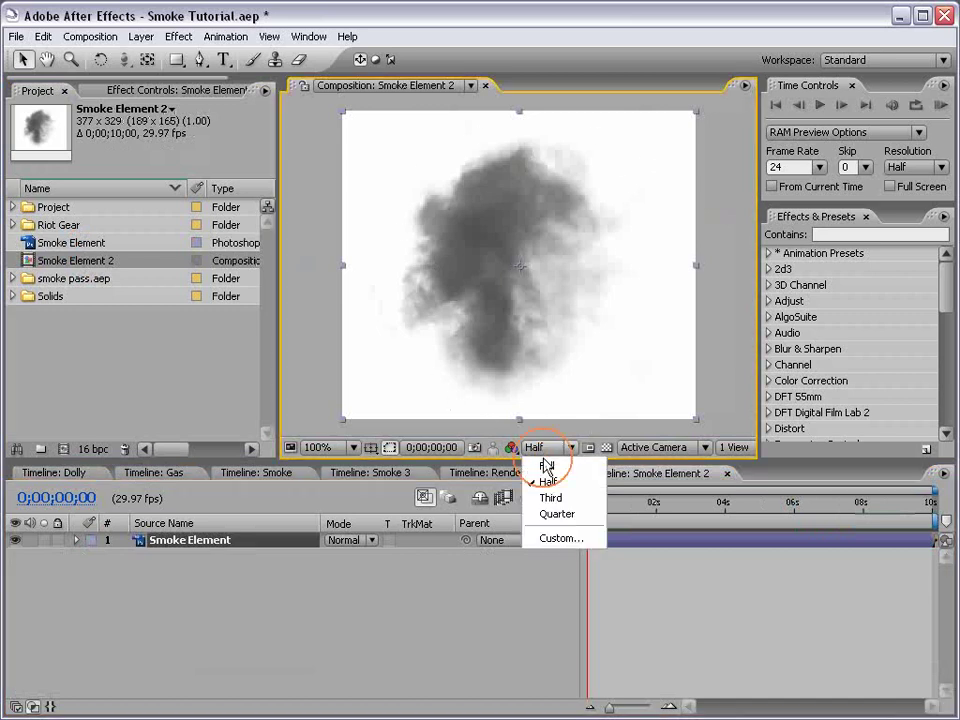
click(548, 463)
click(90, 36)
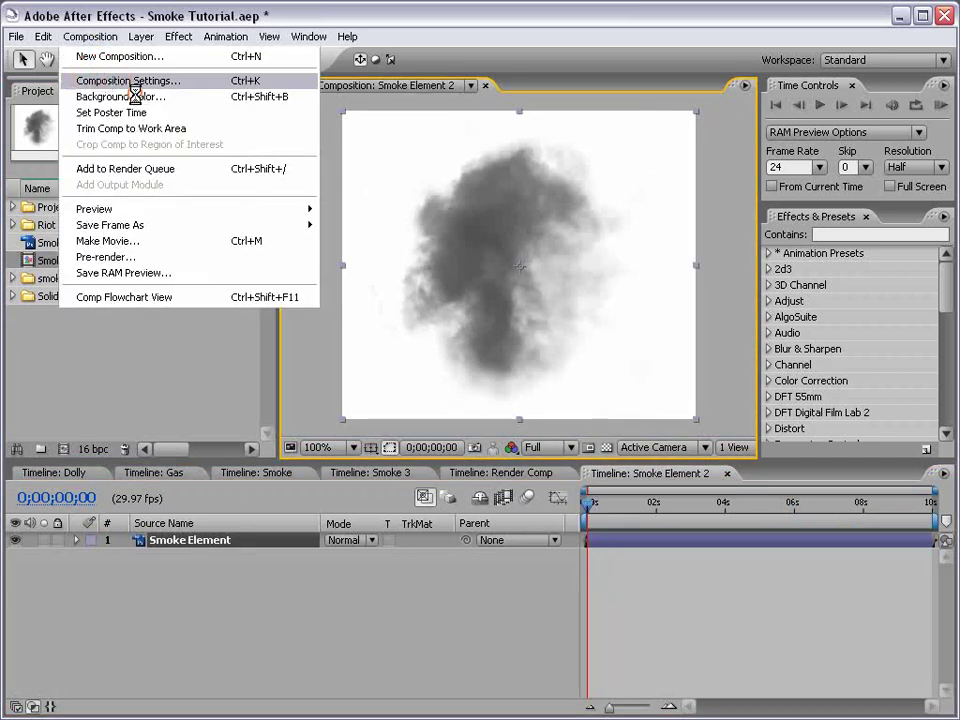
click(125, 80)
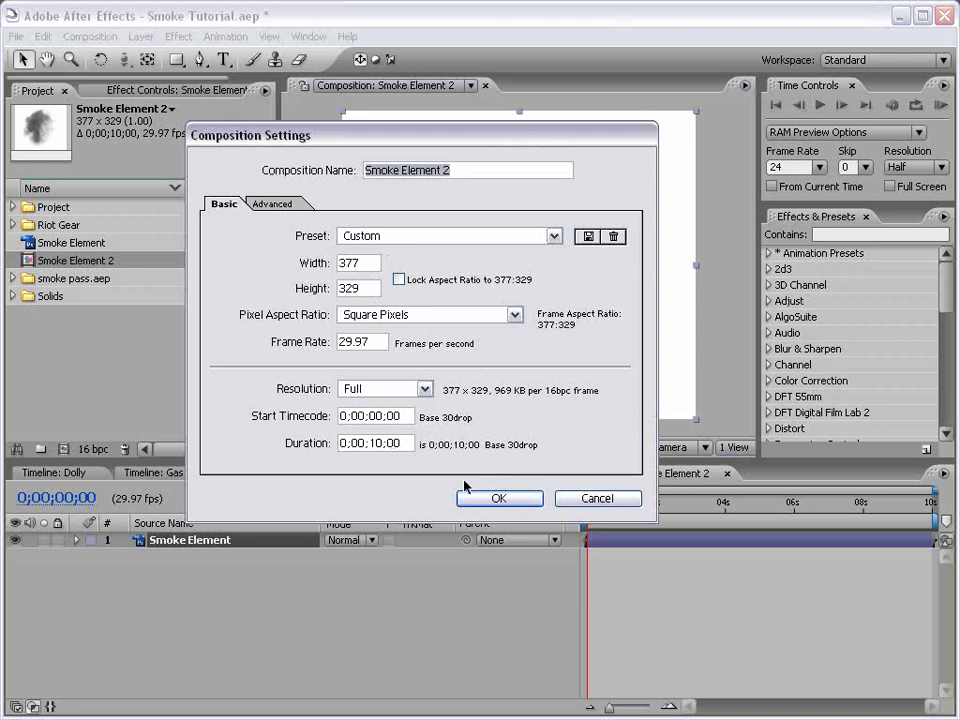
click(583, 500)
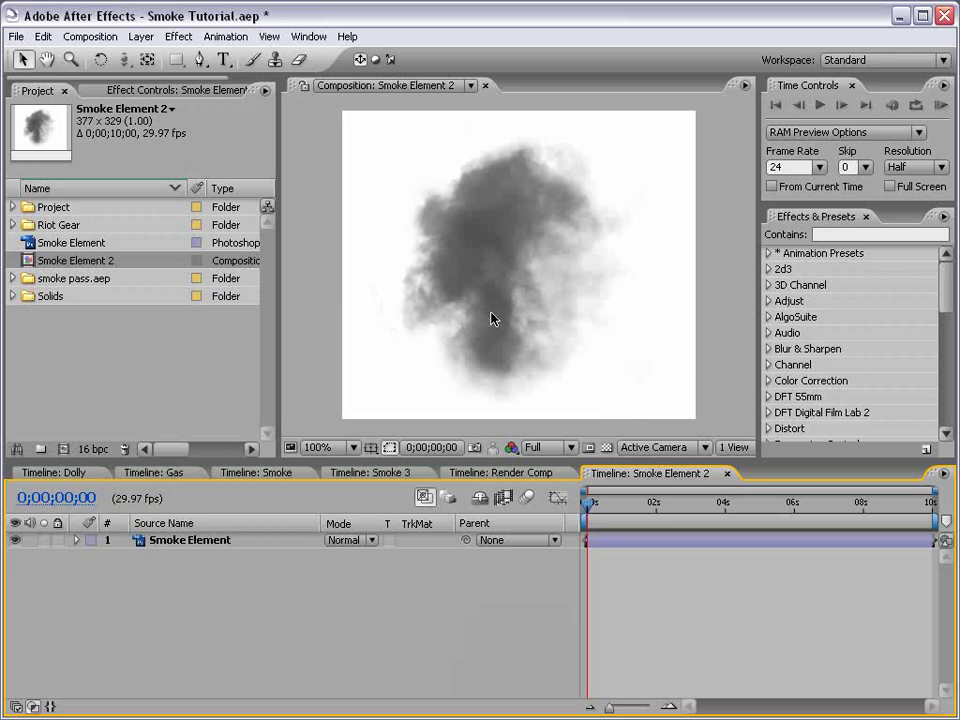
Add a white solid layer, White Solid 4, to Smoke Element 2
click(139, 36)
mouse_move(250, 56)
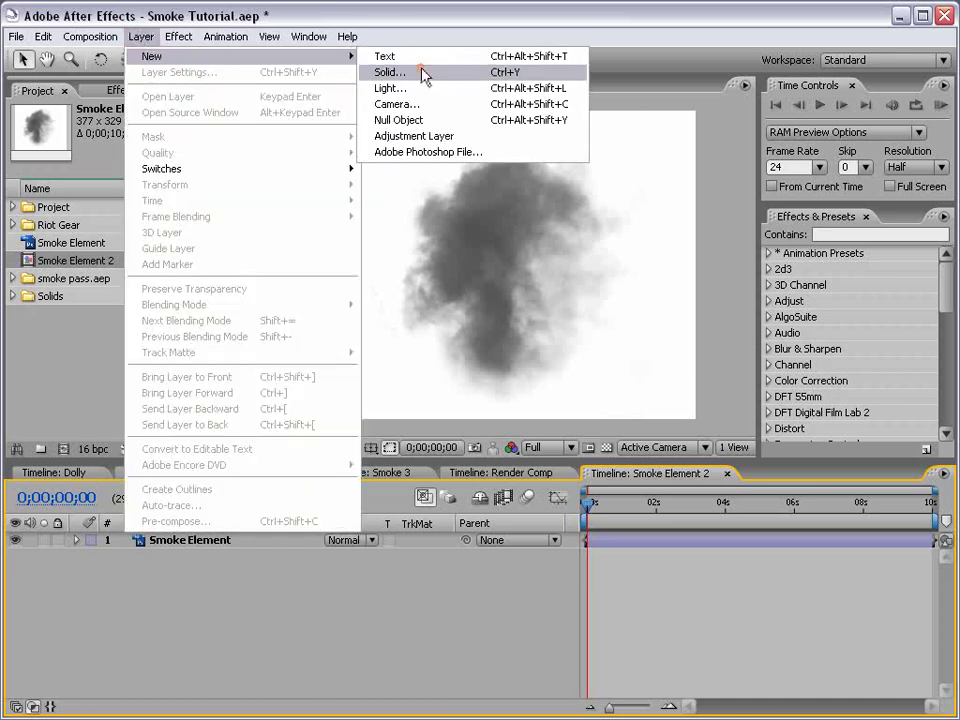
click(421, 72)
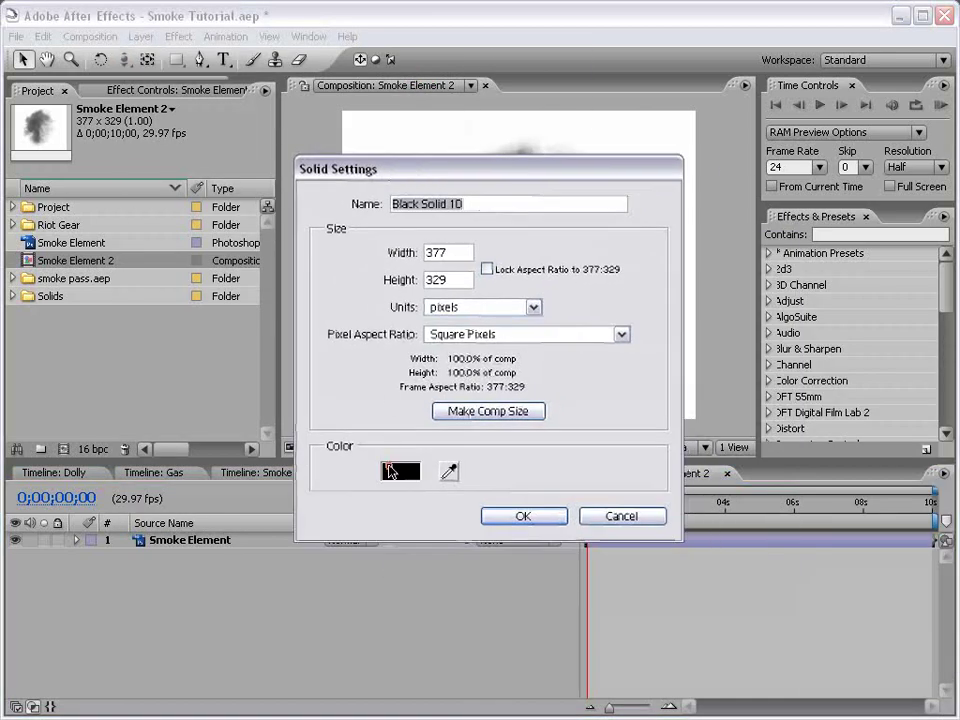
click(390, 466)
drag(270, 501, 58, 341)
click(542, 396)
click(508, 514)
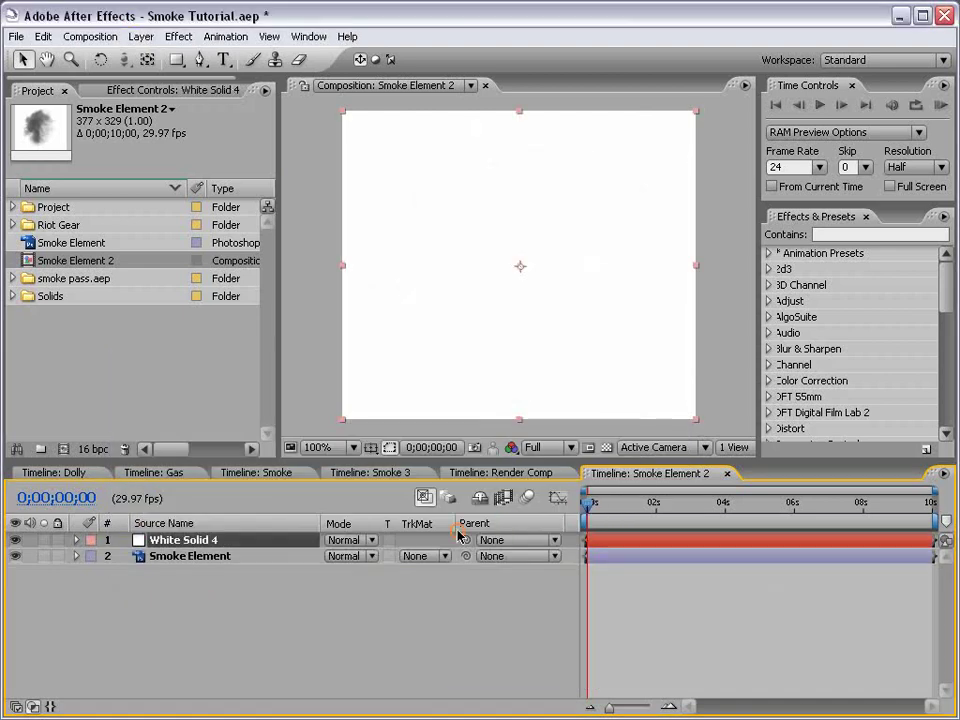
Place Smoke Element above White Solid 4 and set the solid's TrkMat to Luma Inverted Matte
drag(167, 561, 167, 535)
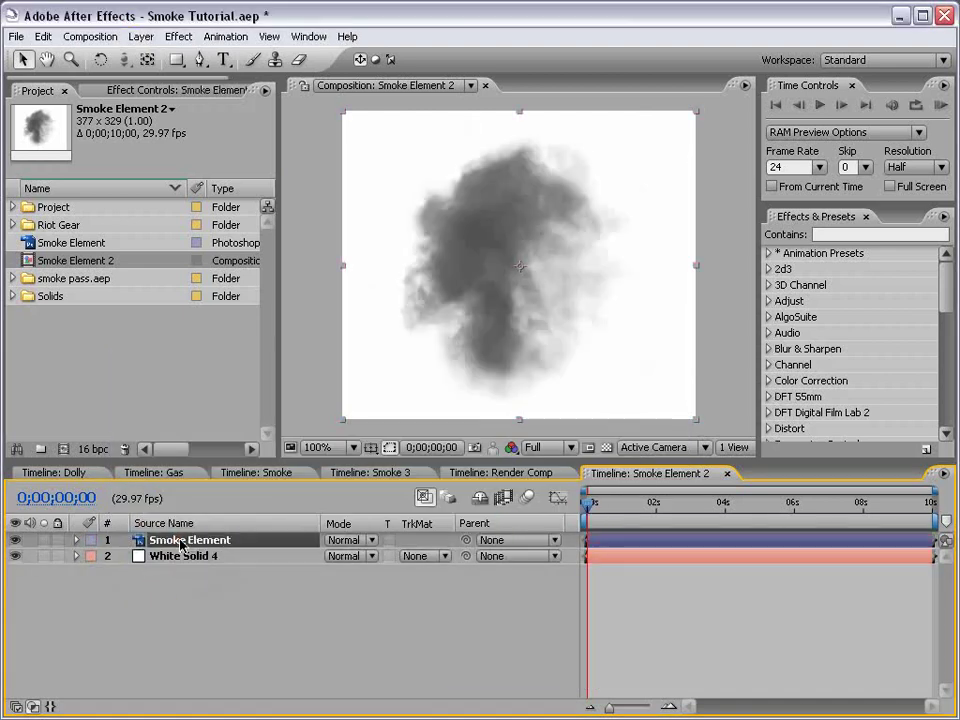
click(418, 565)
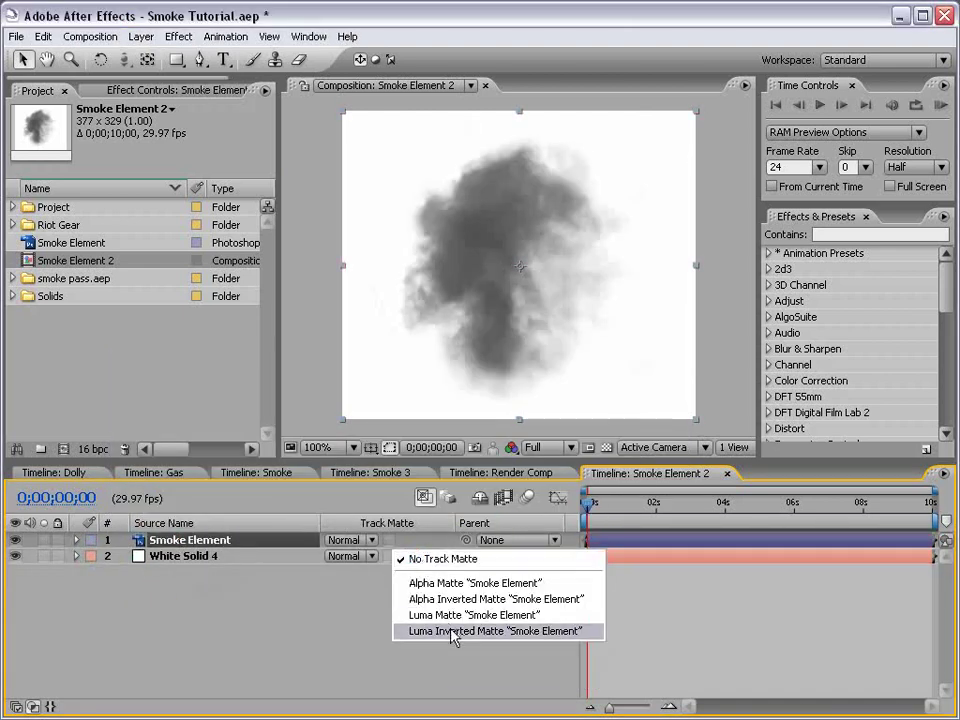
click(495, 634)
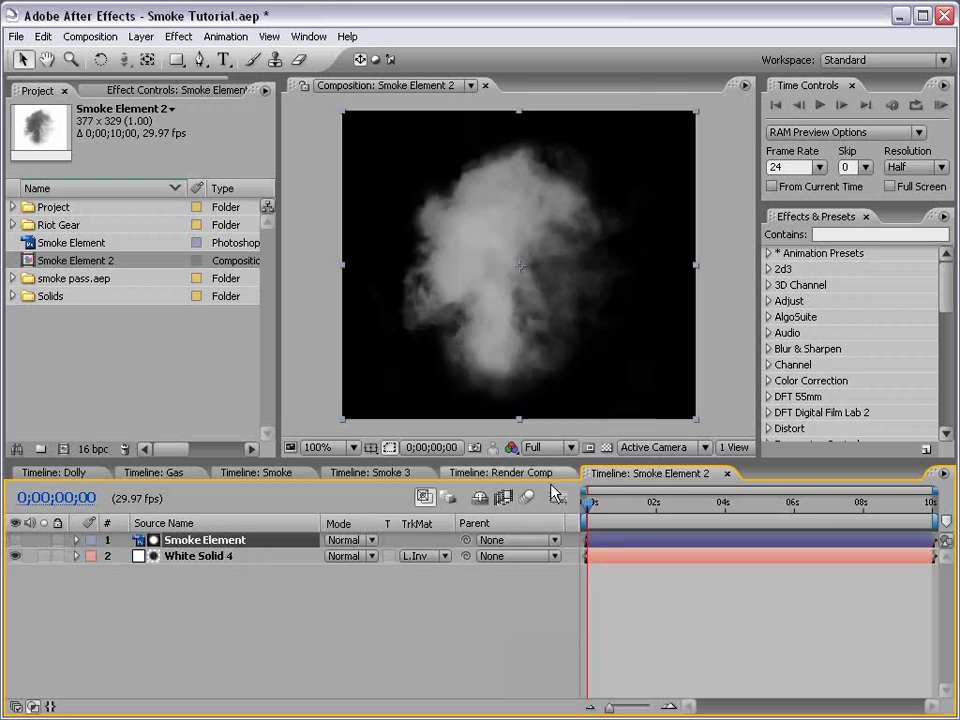
click(606, 447)
click(606, 447)
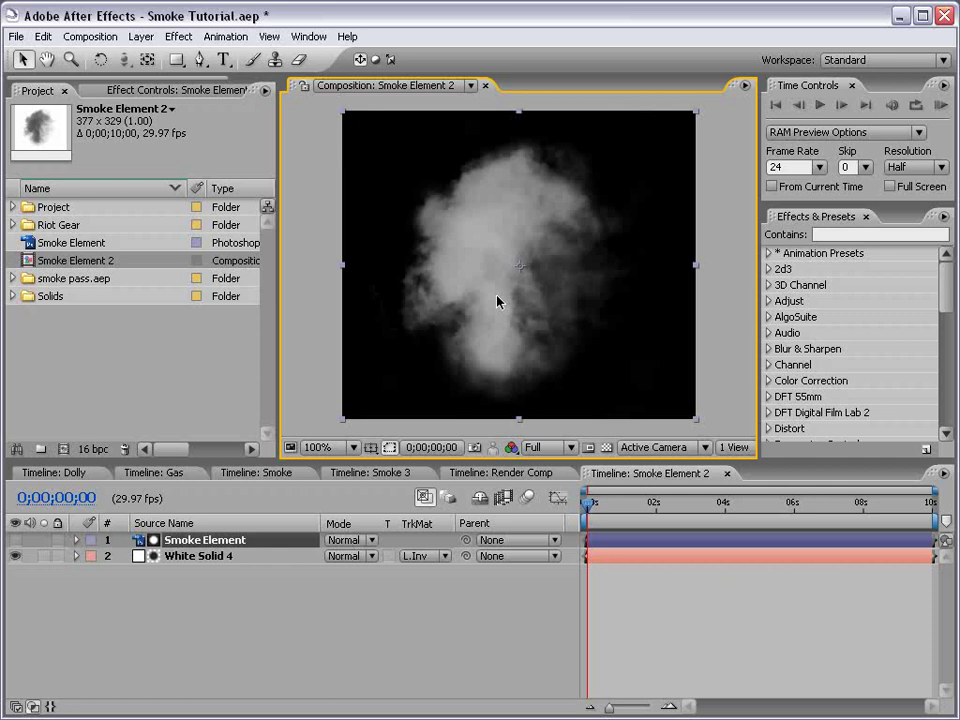
key(grave)
key(grave)
Add a new adjustment layer and apply the Colorama color correction effect to it
click(141, 37)
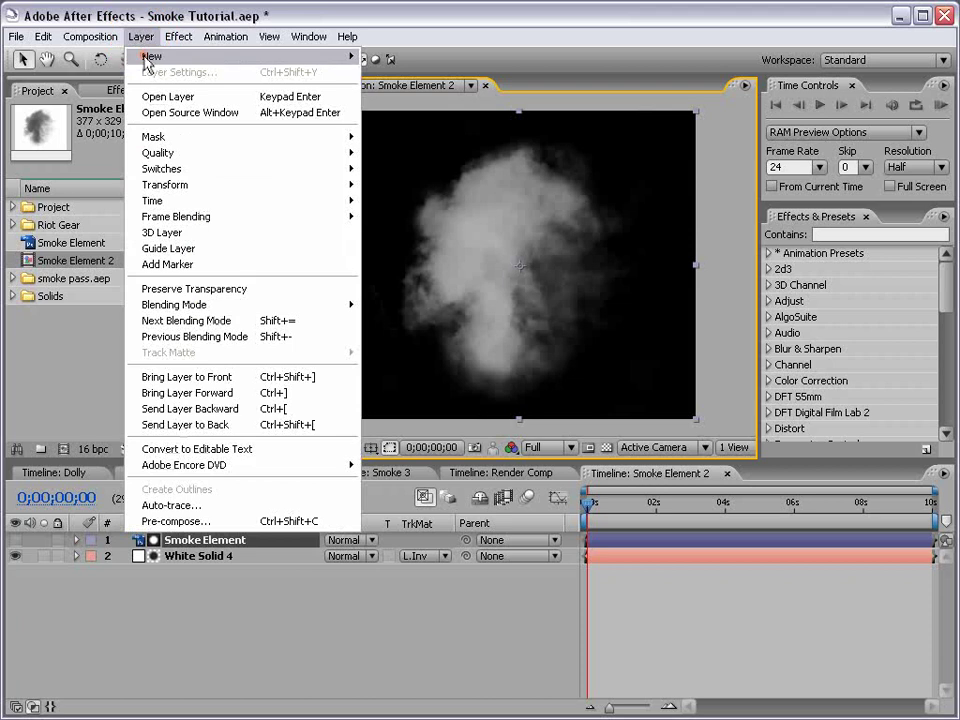
mouse_move(152, 56)
click(418, 135)
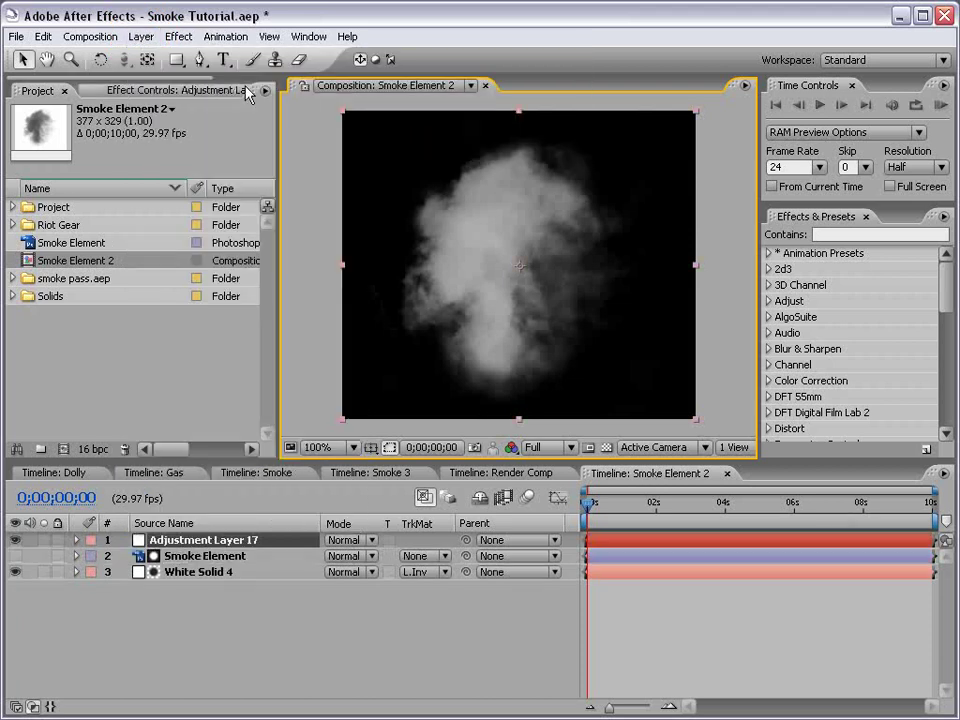
click(178, 37)
mouse_move(252, 226)
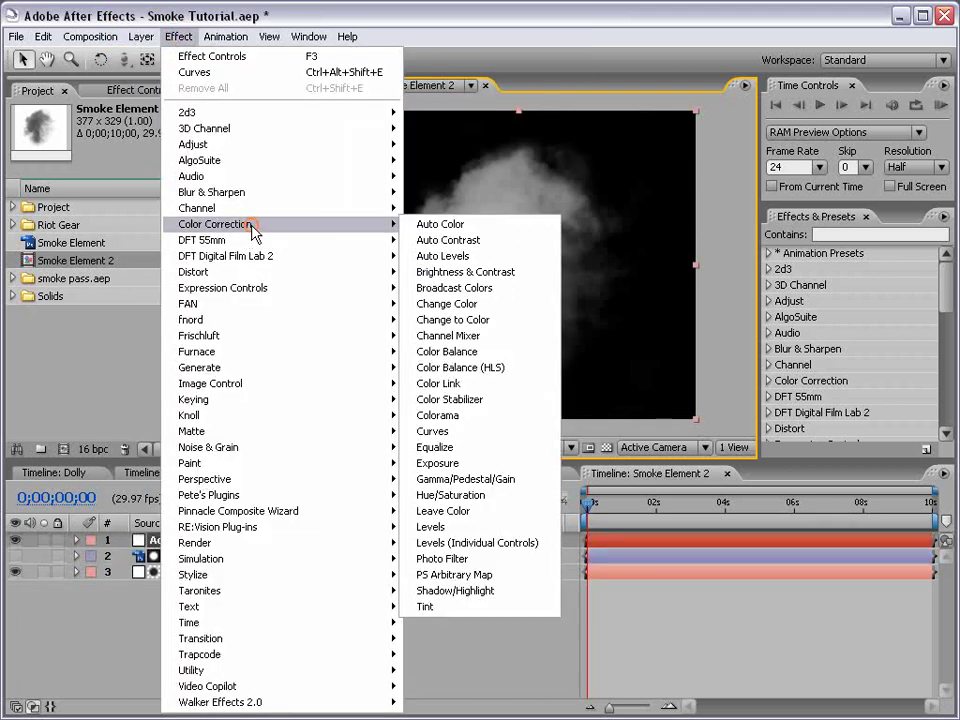
click(469, 416)
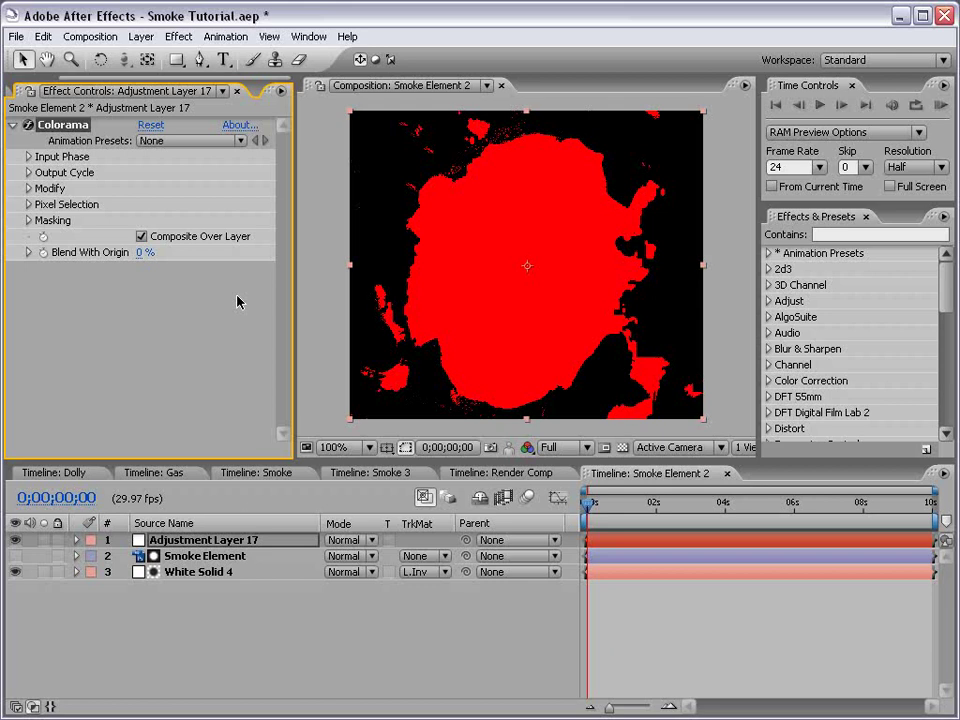
Set Colorama's Input Phase Get Phase From to Alpha
click(28, 157)
click(142, 176)
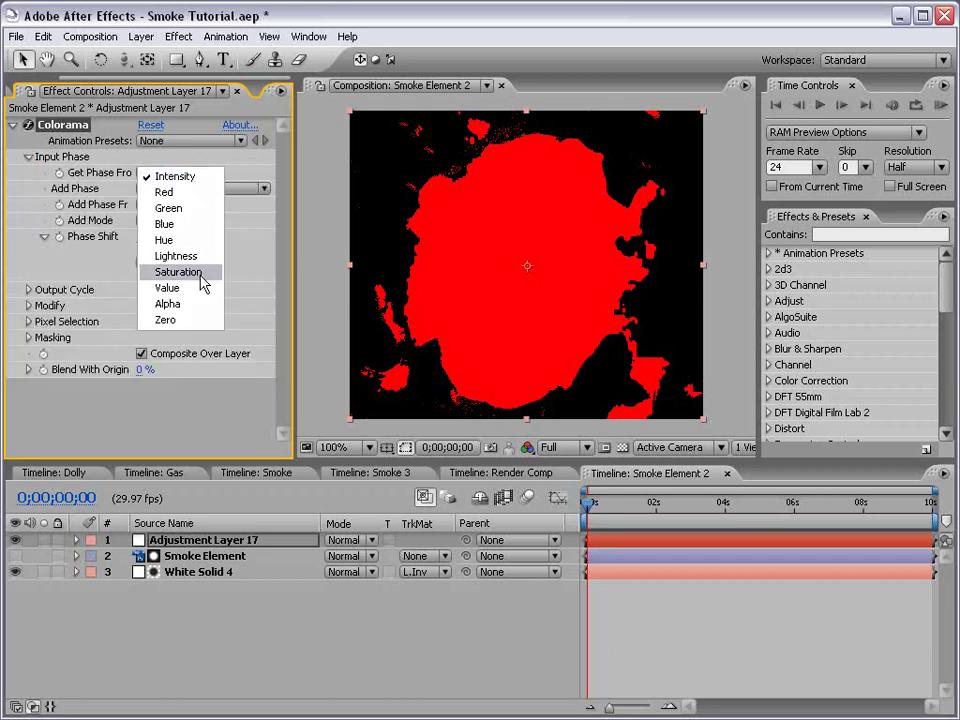
click(188, 306)
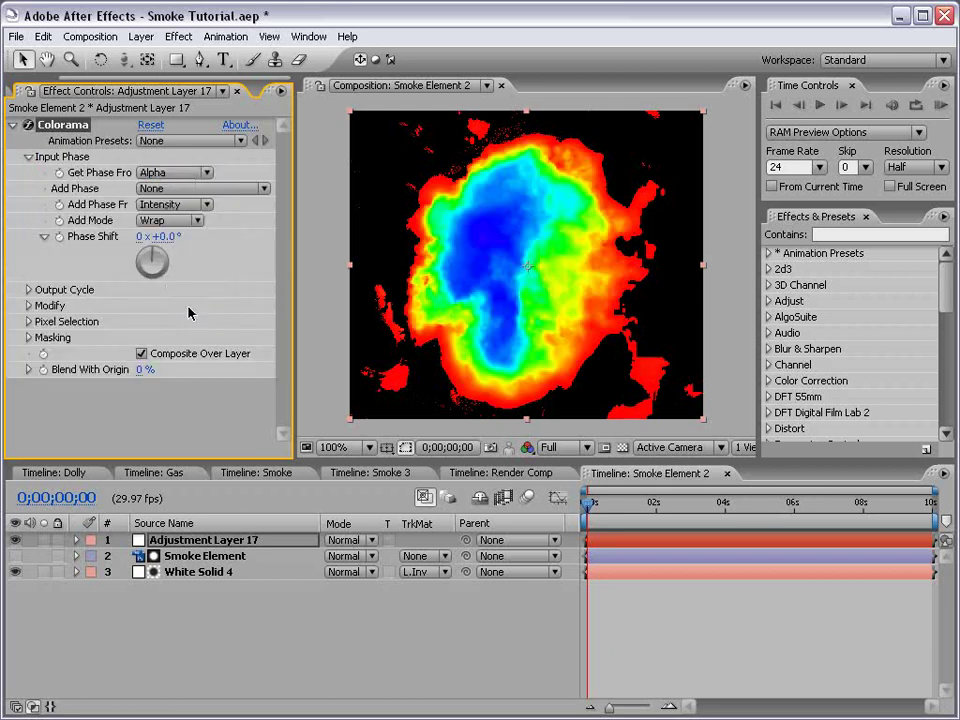
click(28, 157)
Switch the Output Cycle palette to Ramp Grey, color the top stop blue and lighten the tint
click(28, 173)
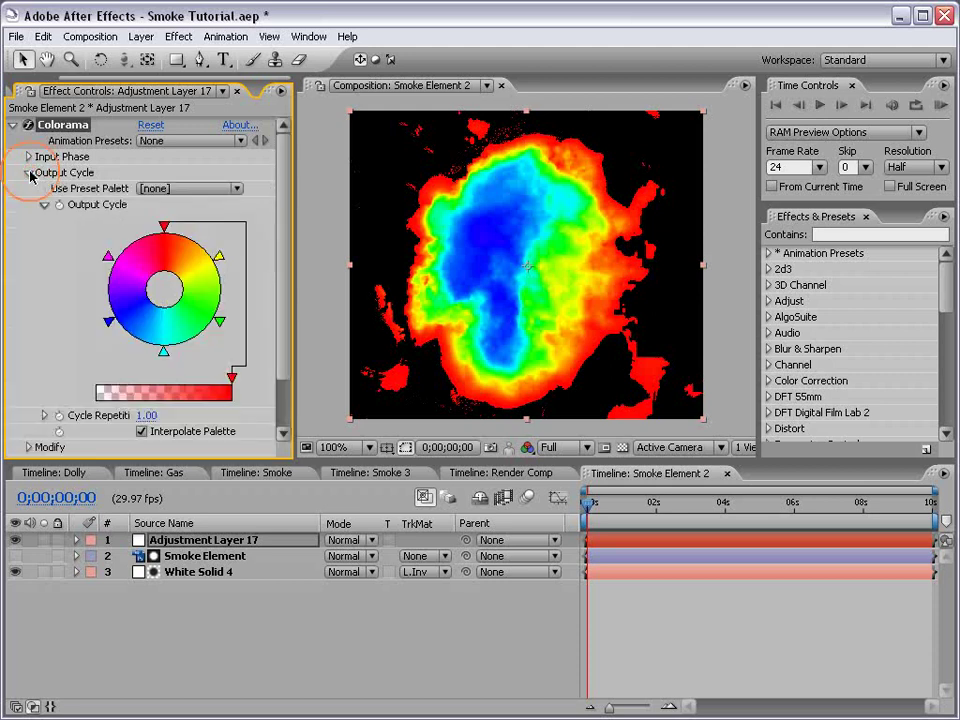
click(145, 188)
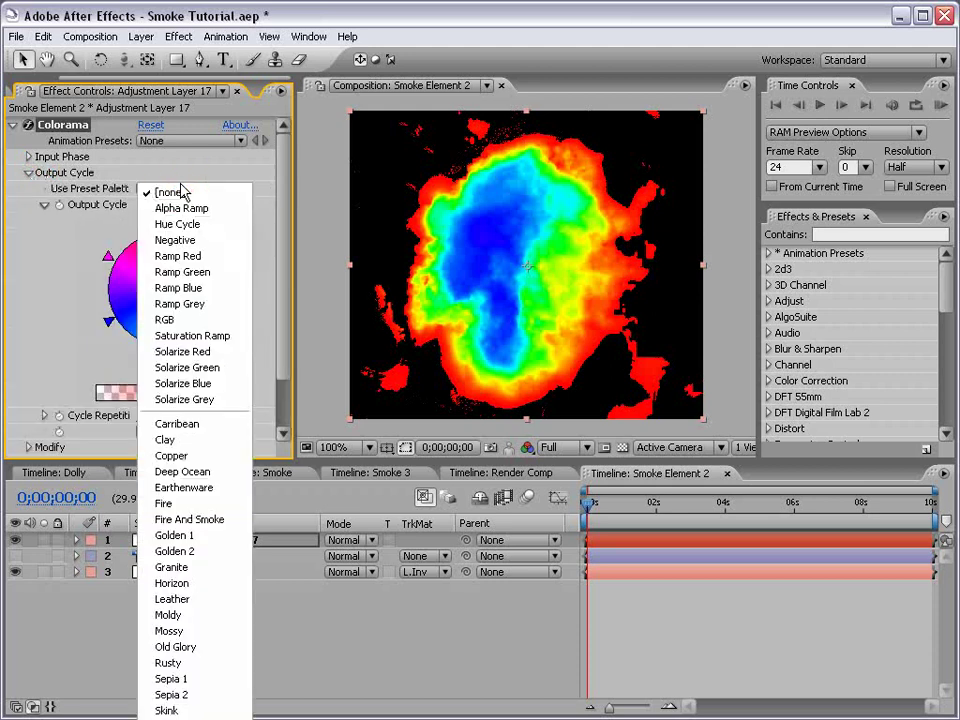
click(222, 304)
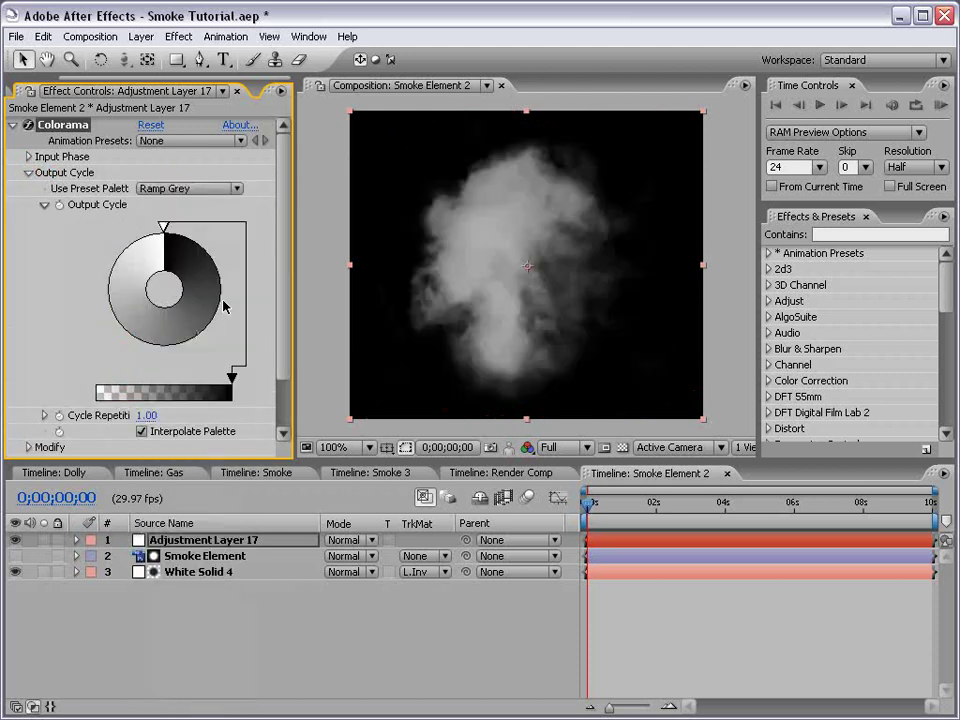
click(169, 232)
double_click(169, 232)
drag(321, 138, 325, 137)
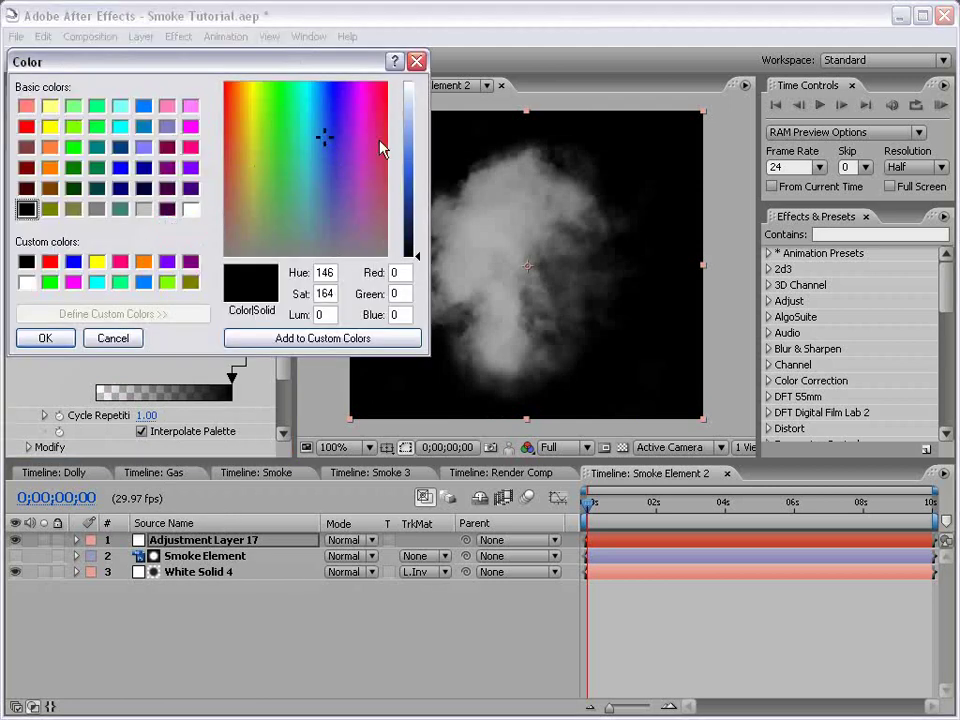
drag(412, 146, 416, 163)
click(66, 334)
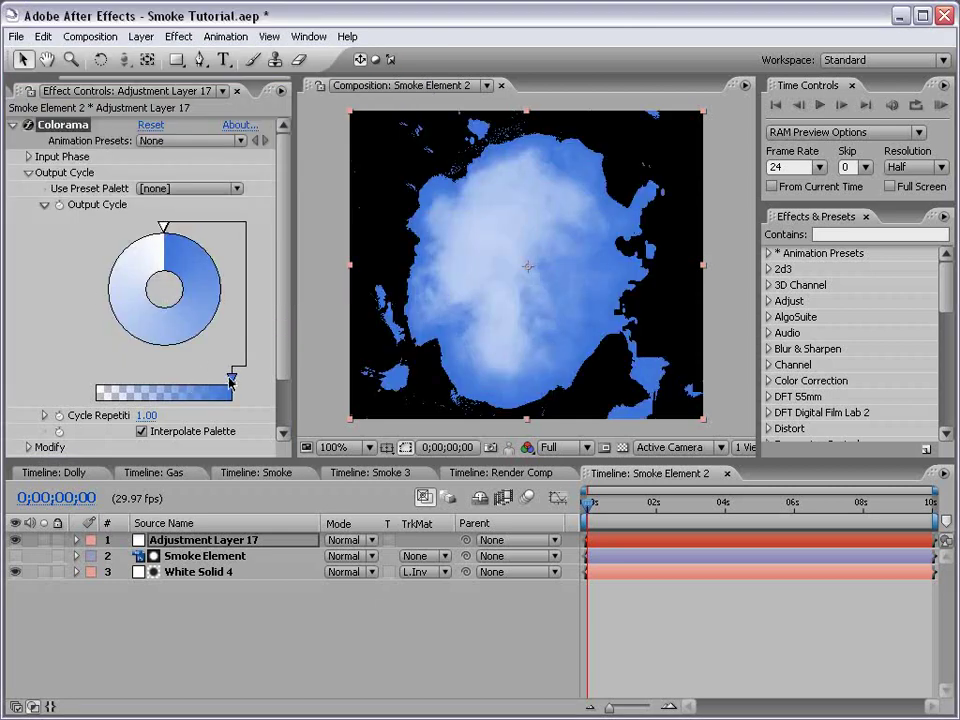
drag(230, 383, 78, 392)
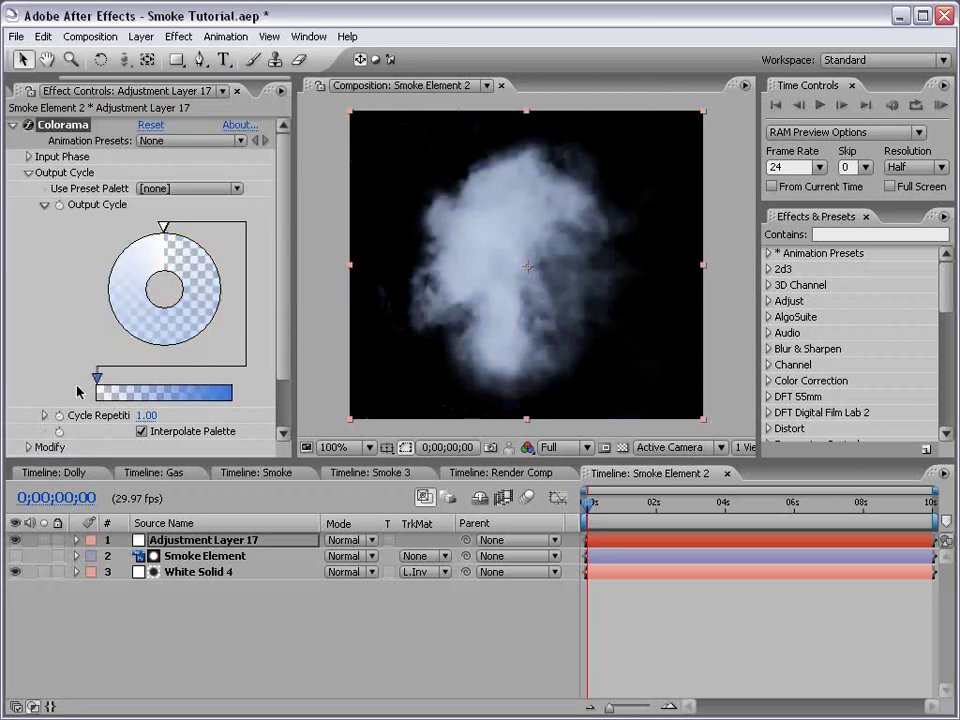
Search 'turbu' in Effects & Presets and apply Turbulent Displace to Adjustment Layer 17
click(12, 125)
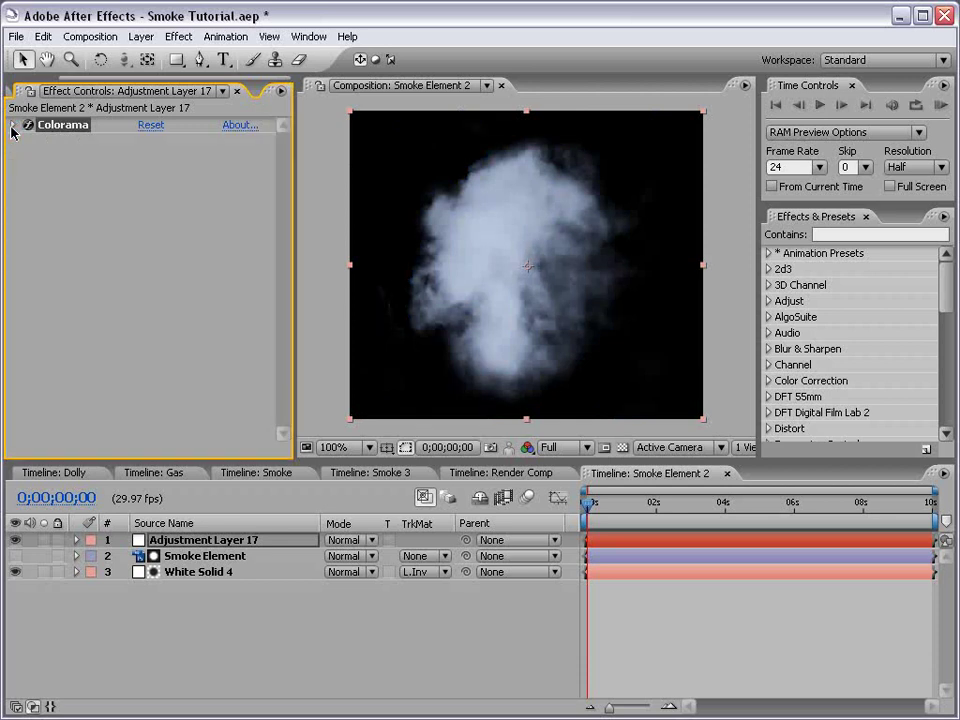
drag(588, 503, 588, 530)
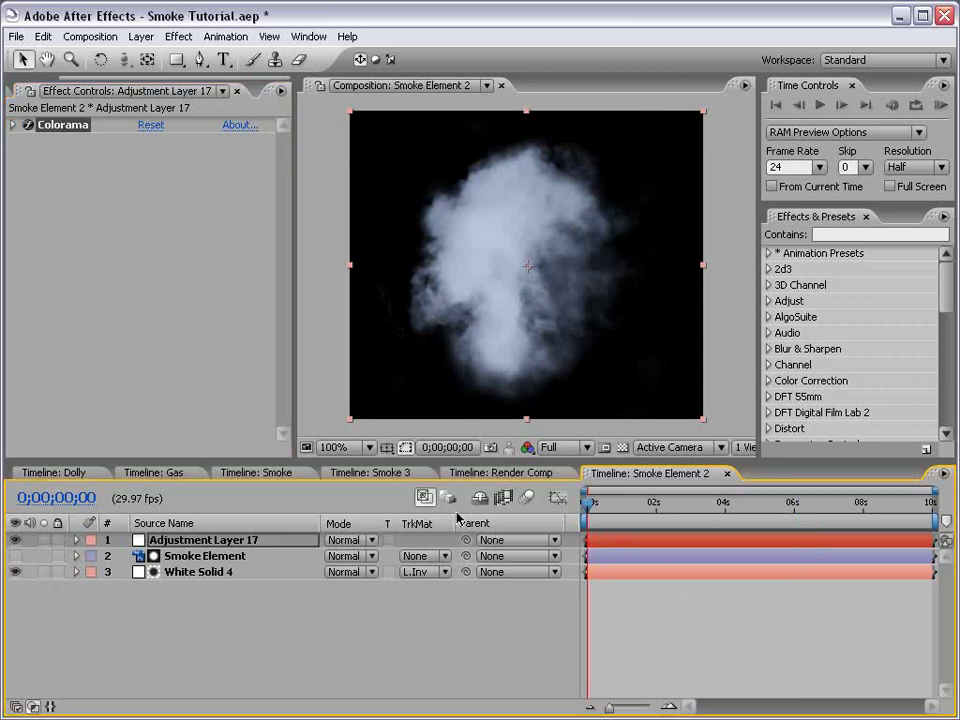
click(180, 37)
mouse_move(284, 274)
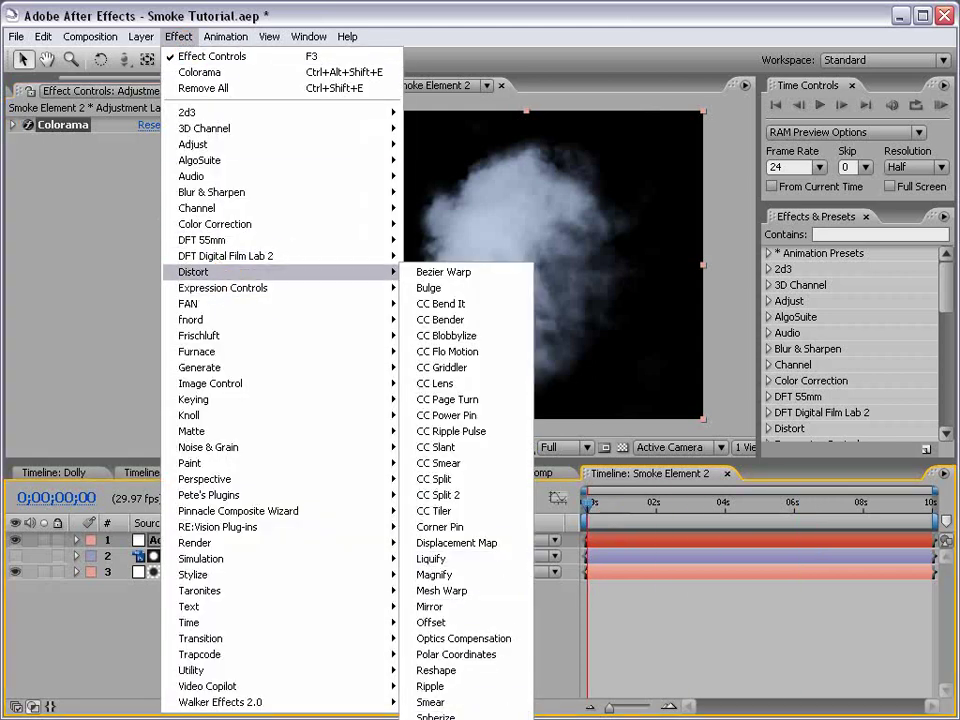
click(831, 234)
text(t)
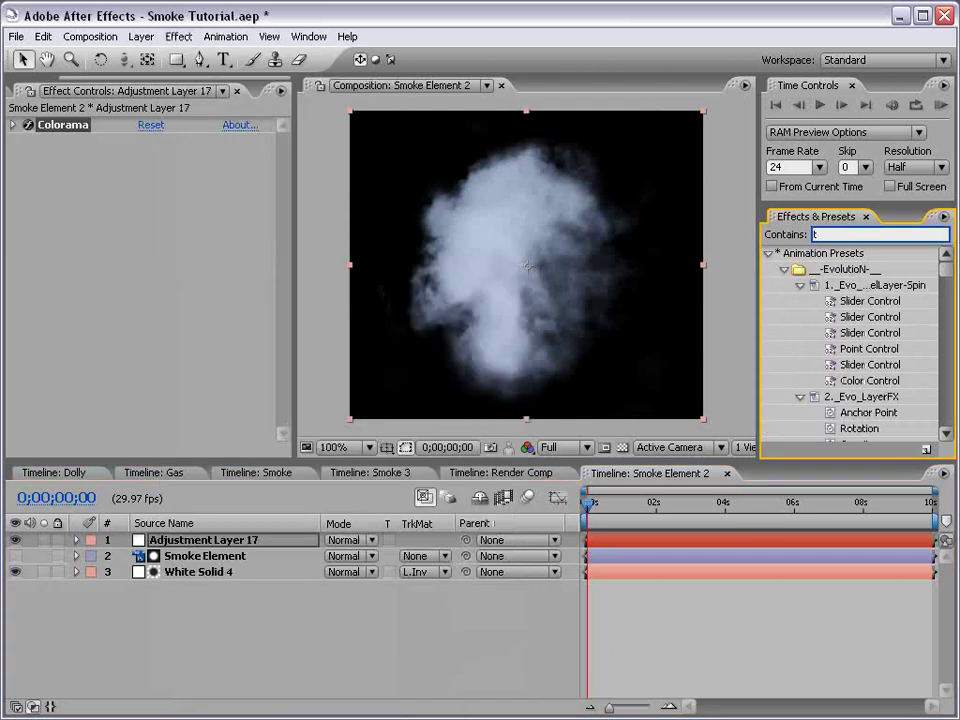
text(urbu)
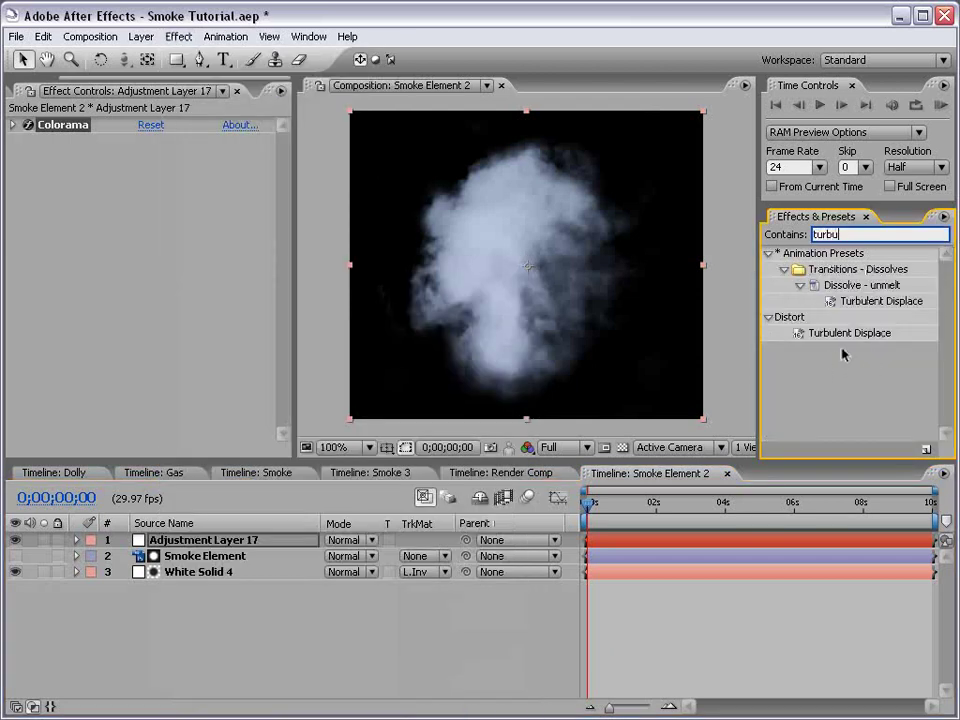
drag(868, 339, 209, 545)
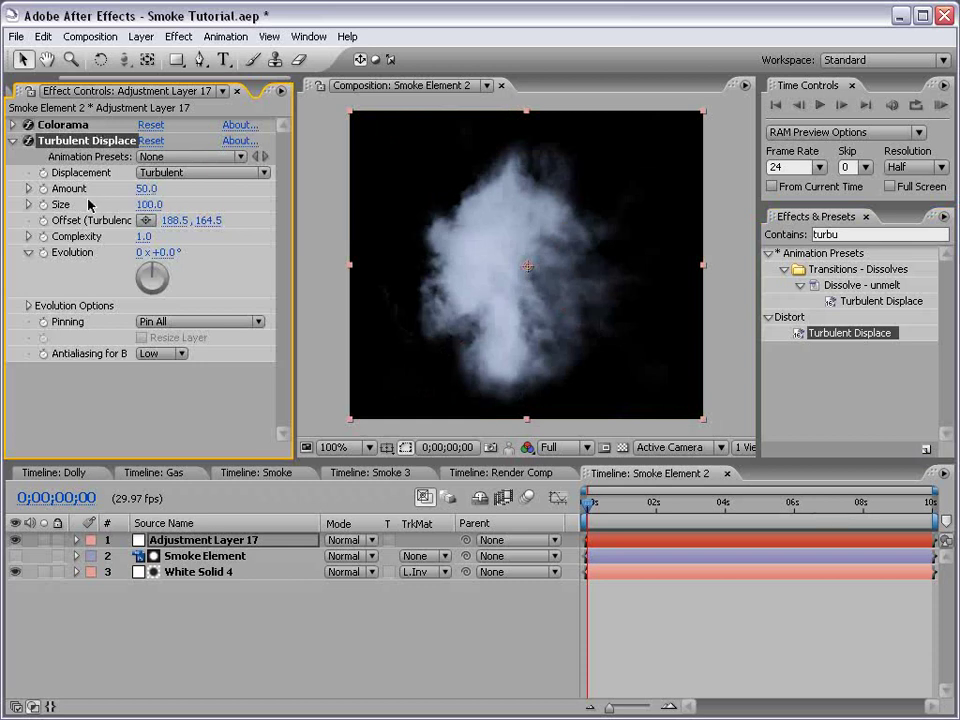
Set Turbulent Displace Size to 10, trying and then undoing an Evolution change
click(149, 204)
text(10)
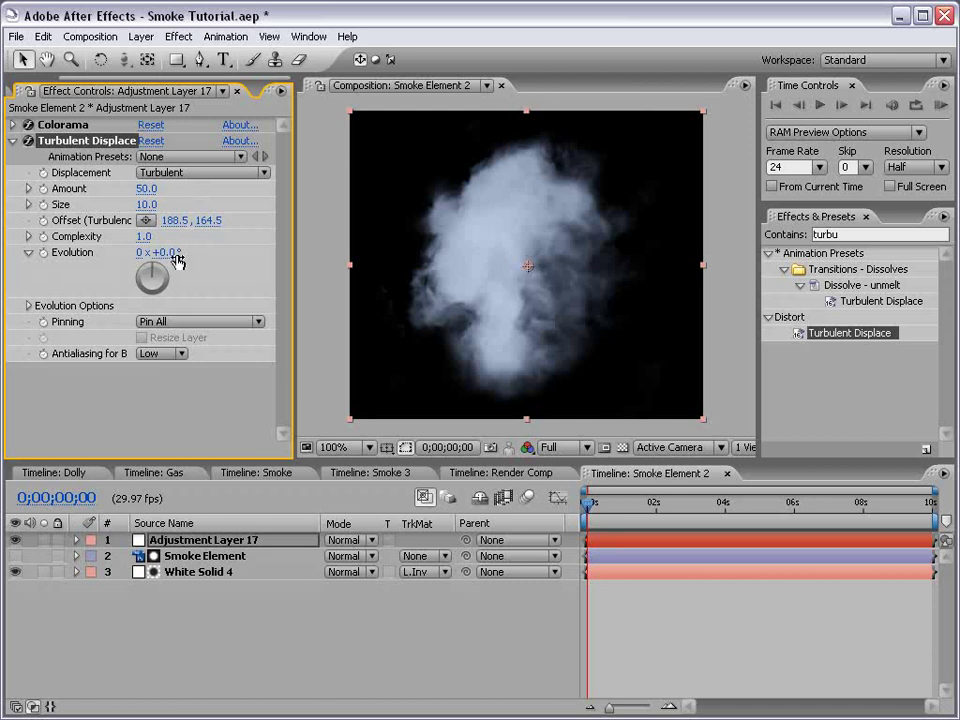
drag(177, 262, 674, 262)
key(ctrl+z)
Give Evolution the expression time*100 and preview the smoke one second in
alt+click(43, 253)
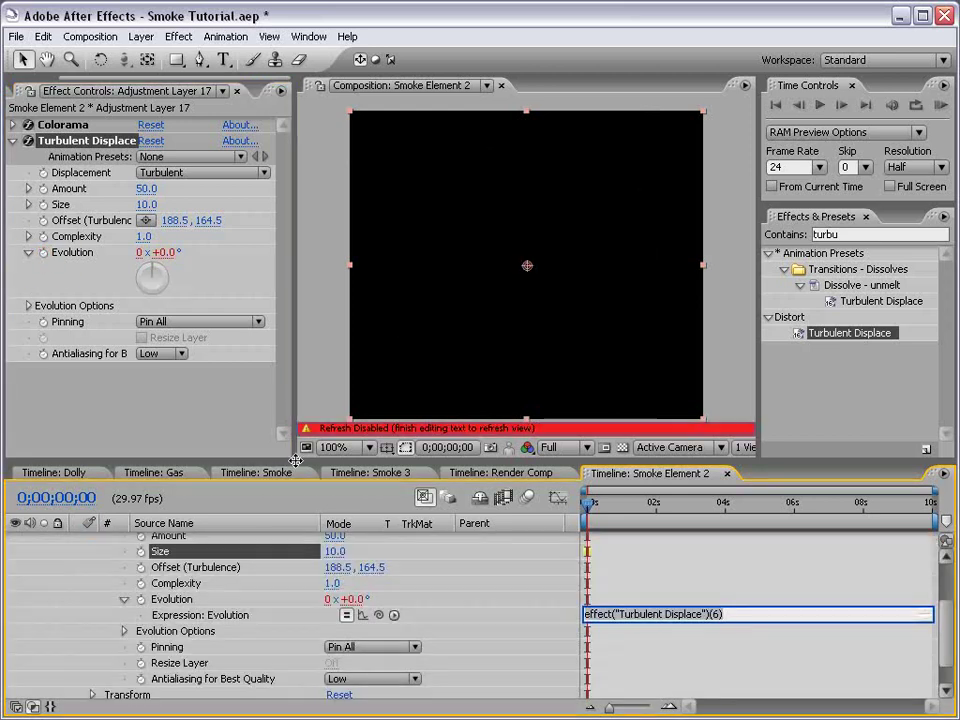
drag(296, 460, 296, 357)
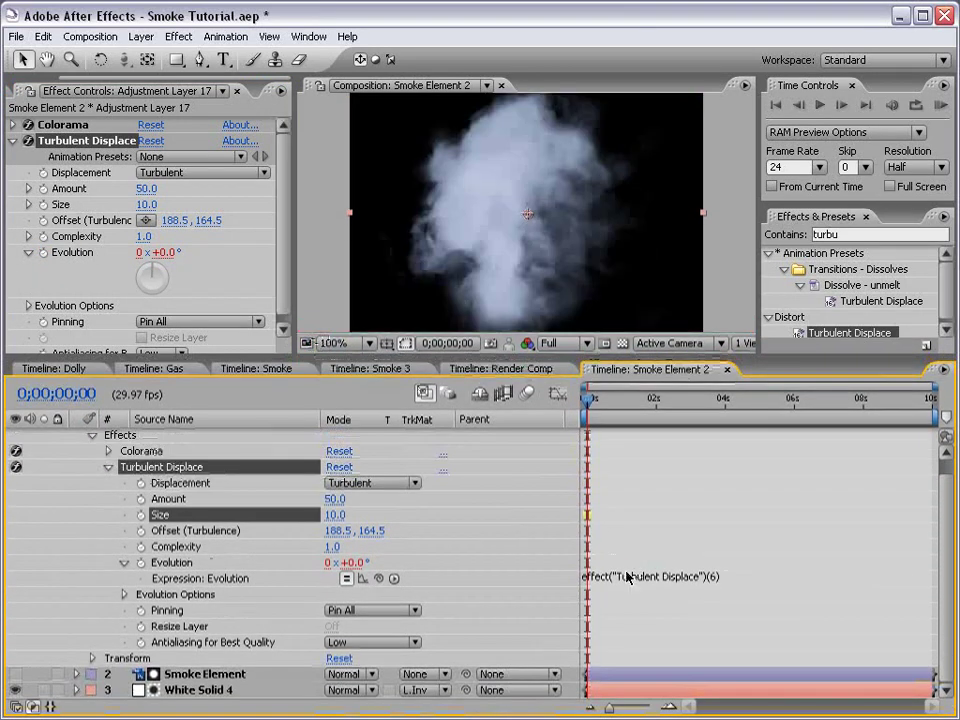
click(627, 577)
key(ctrl+a)
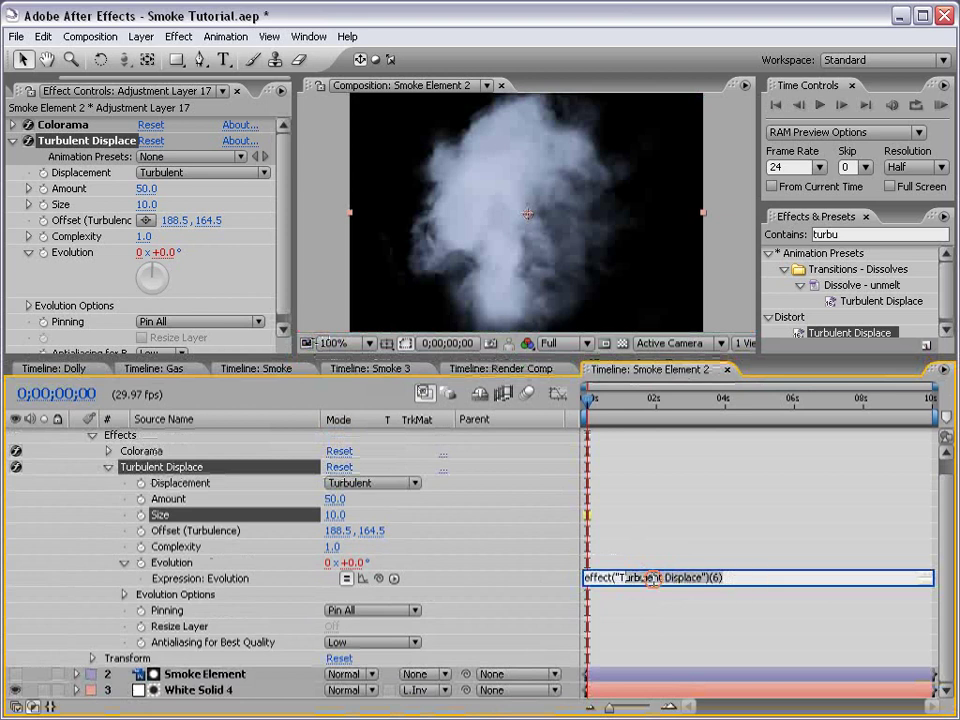
text(time*100)
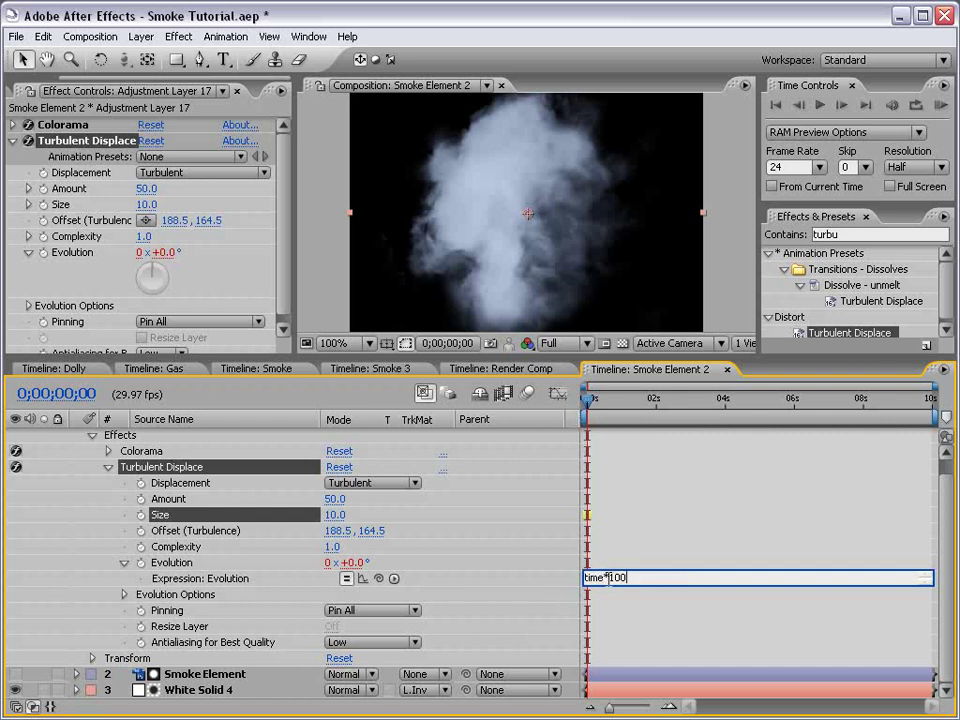
click(619, 428)
drag(596, 401, 622, 400)
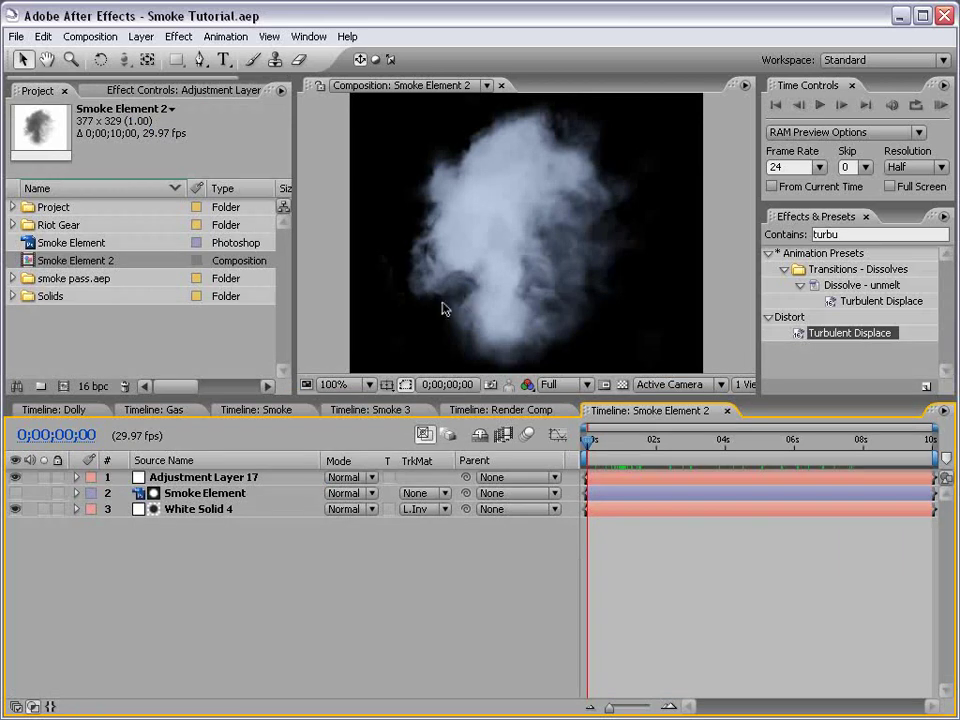
Create Comp 9 with the NTSC D1 Widescreen Square Pixel preset and add Smoke Element 2
click(105, 37)
click(112, 56)
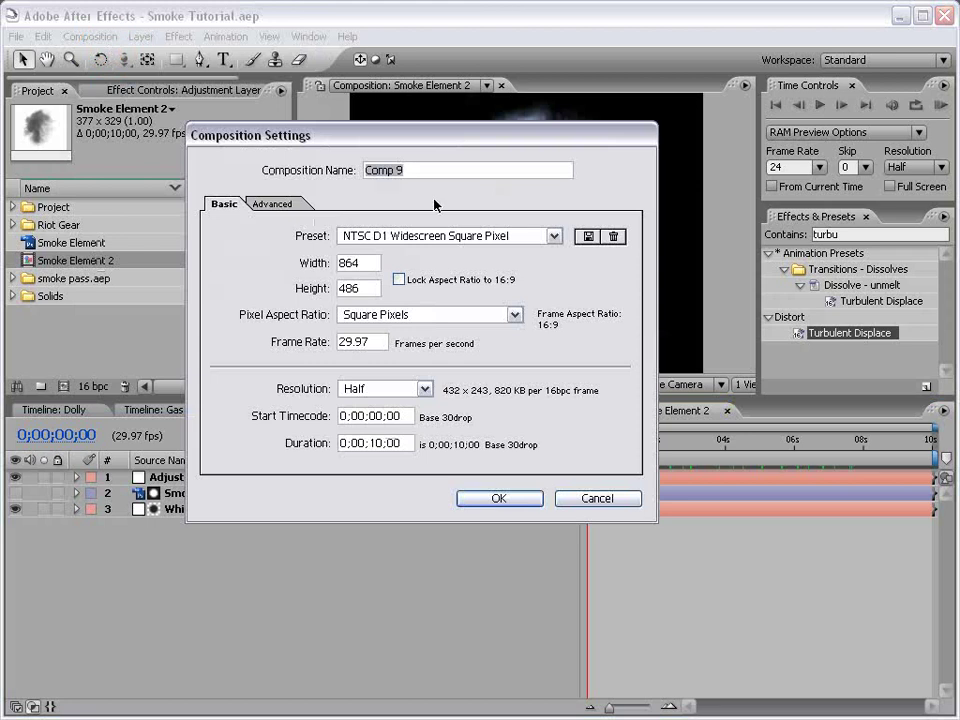
click(404, 240)
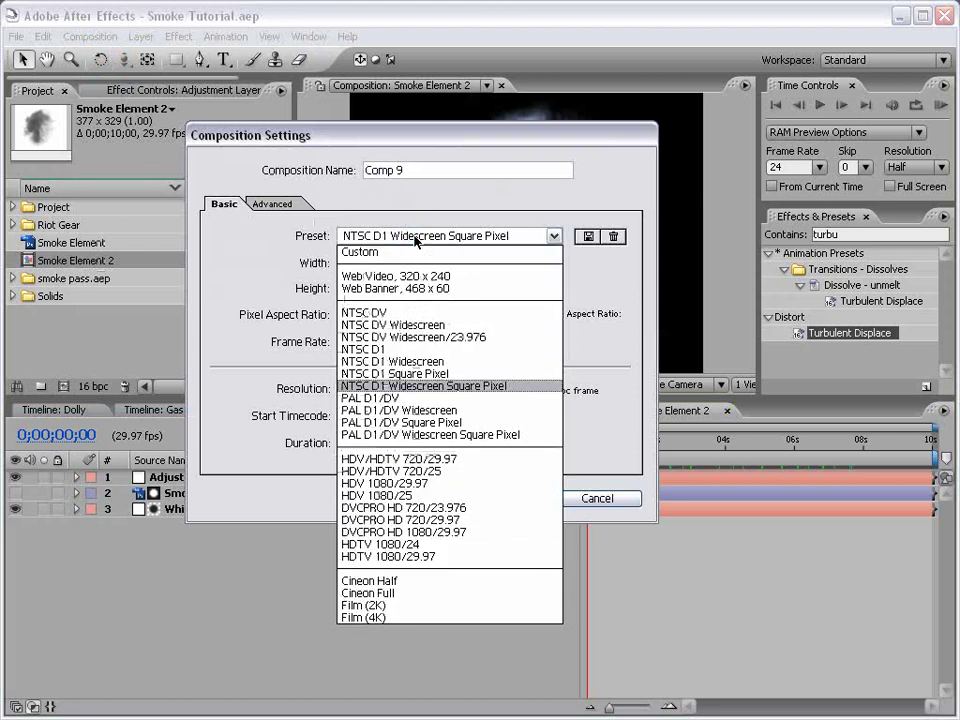
click(428, 236)
click(499, 499)
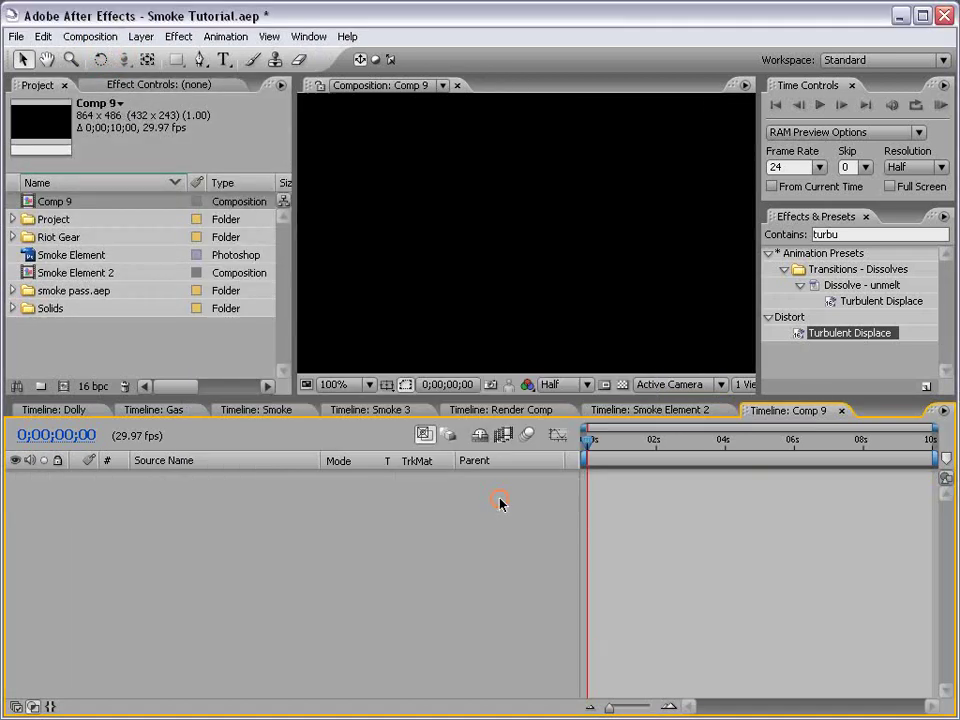
click(66, 279)
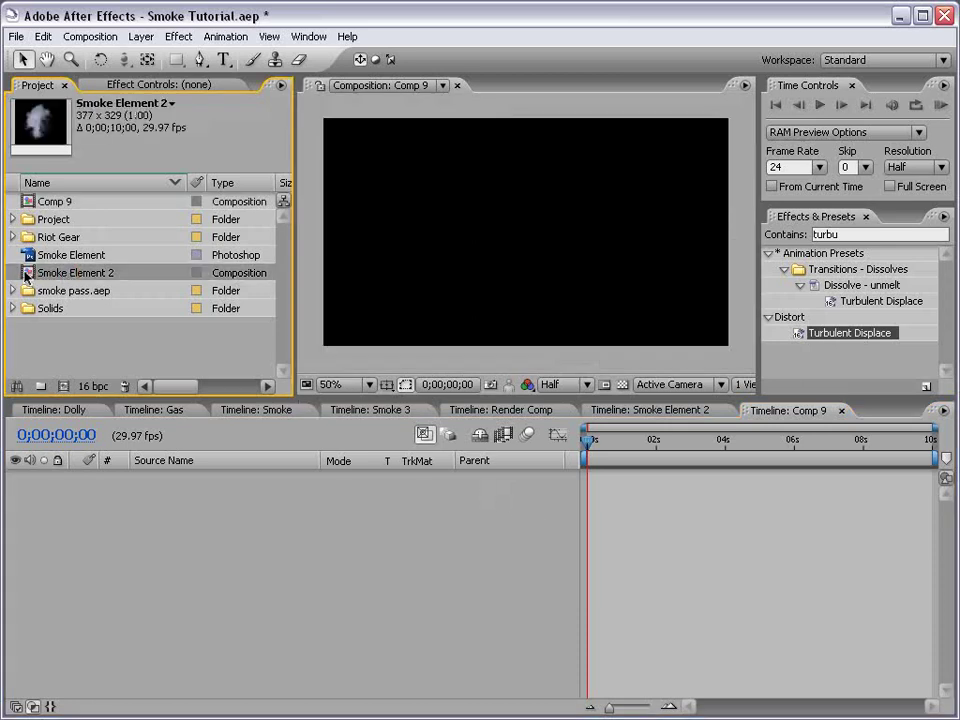
drag(28, 276, 478, 241)
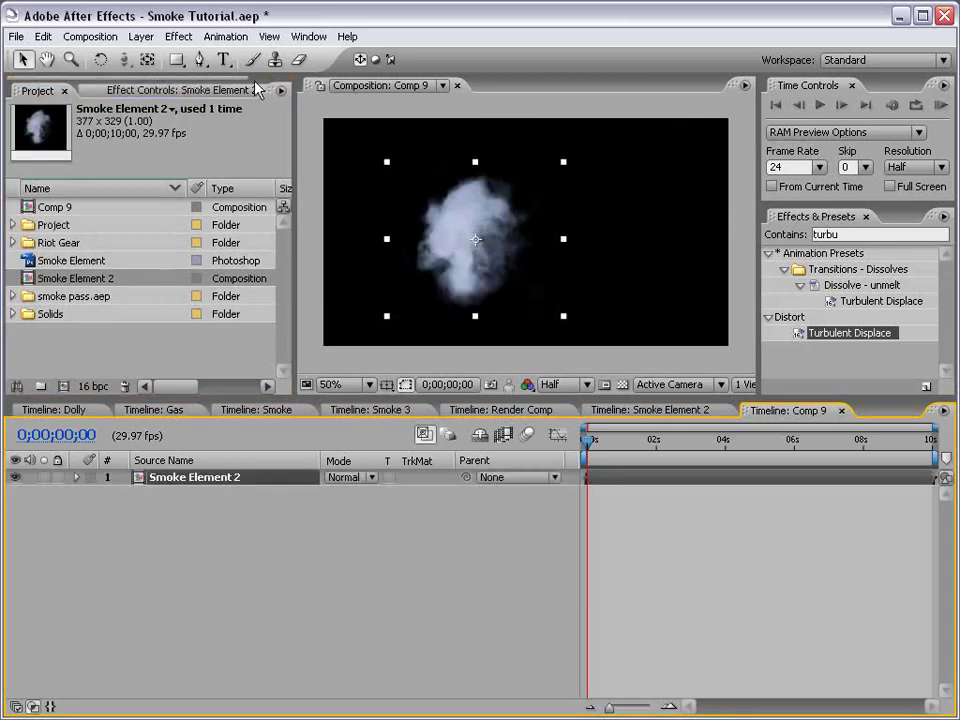
Add a black solid layer, Black Solid 10, to Comp 9
click(141, 36)
mouse_move(330, 56)
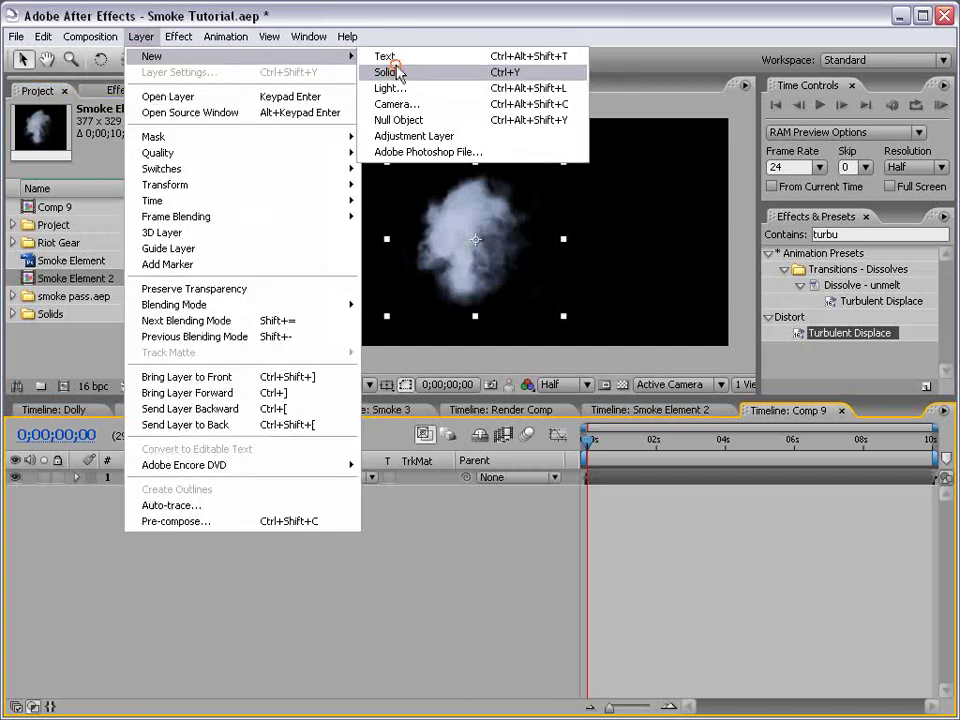
click(390, 72)
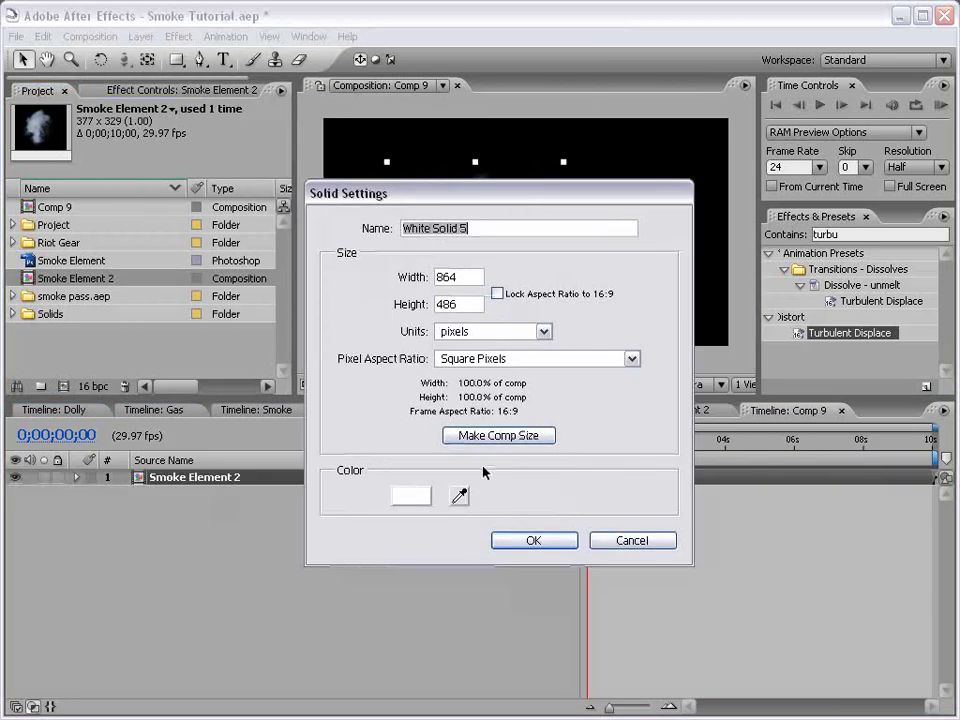
click(410, 493)
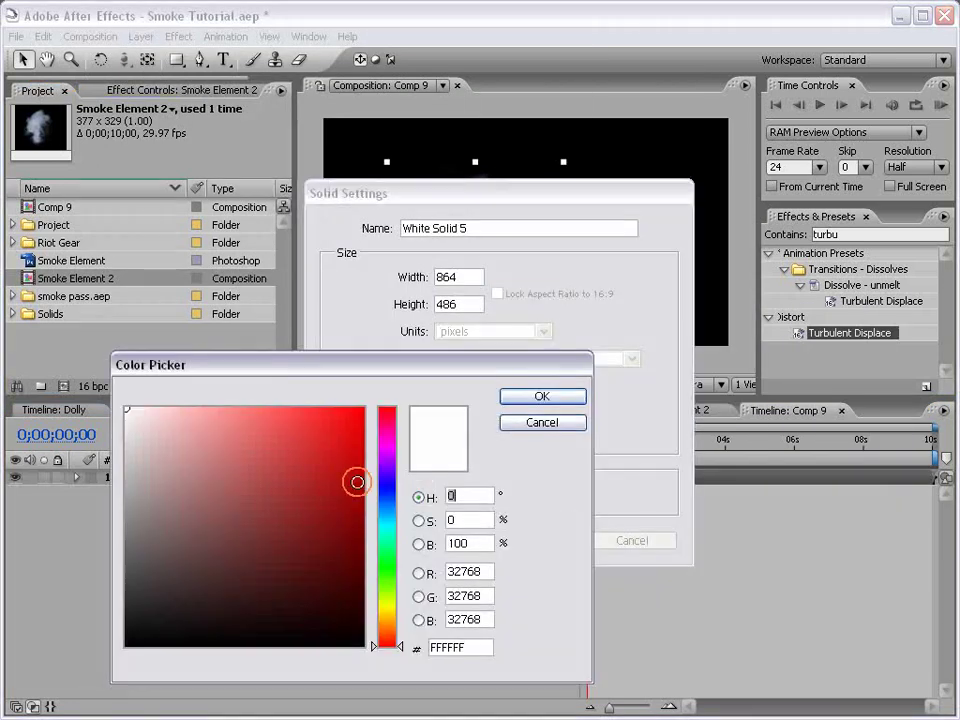
drag(357, 482, 364, 645)
key(Return)
click(503, 540)
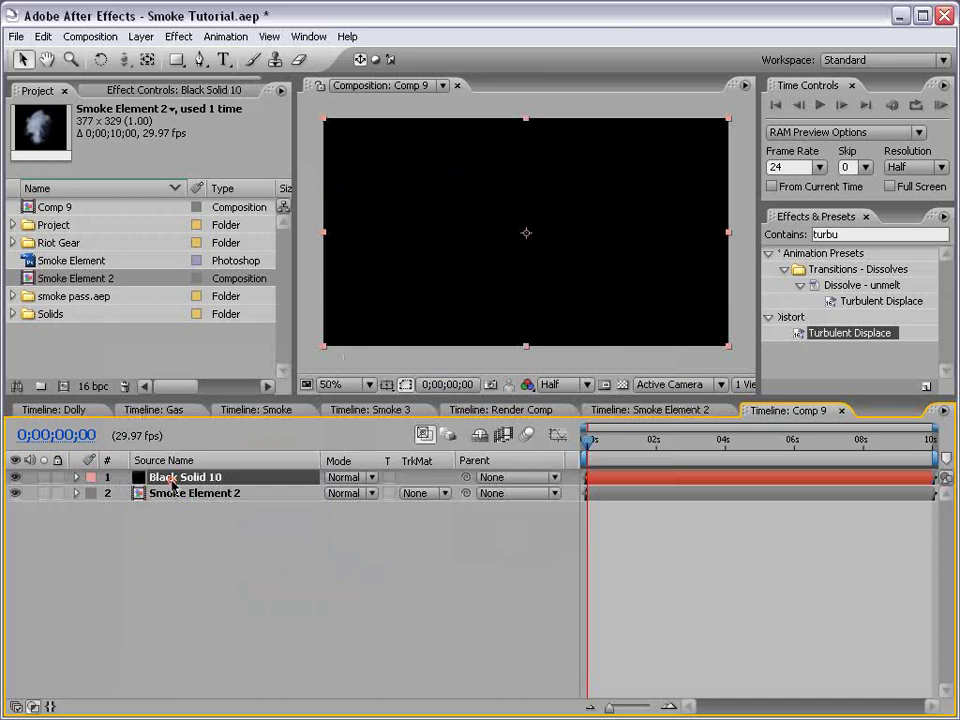
Put Black Solid 10 below the smoke, shift the smoke lower left, and go to 3;00
drag(172, 484, 172, 500)
drag(499, 236, 432, 271)
drag(588, 440, 690, 441)
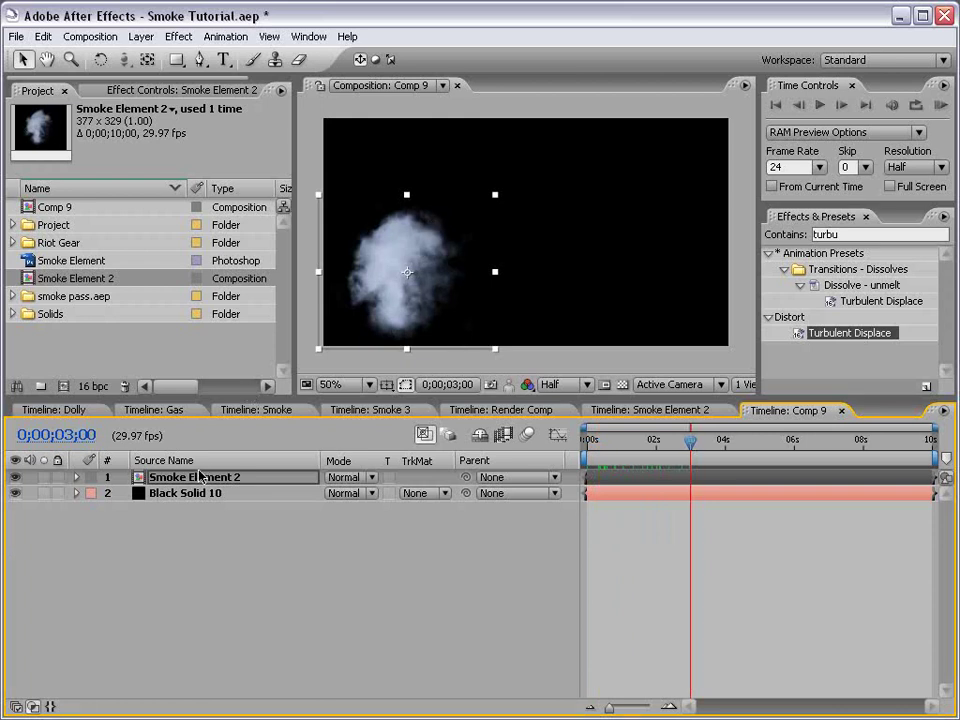
Replace Smoke Element 2's Rotation expression with value+time*5 and scrub to check the spin
key(r)
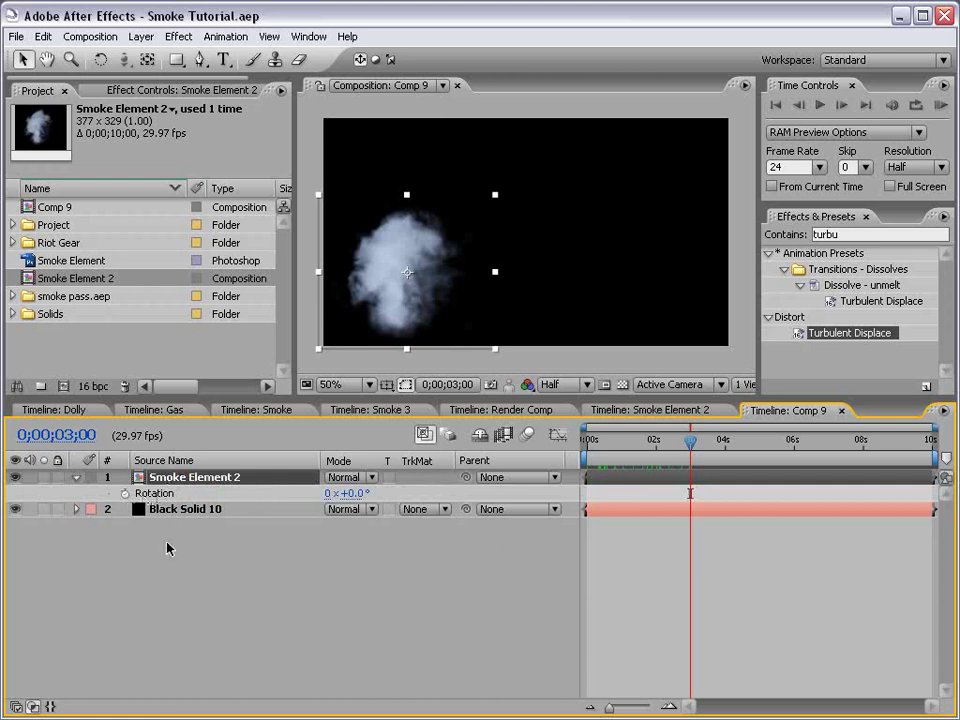
alt+click(125, 495)
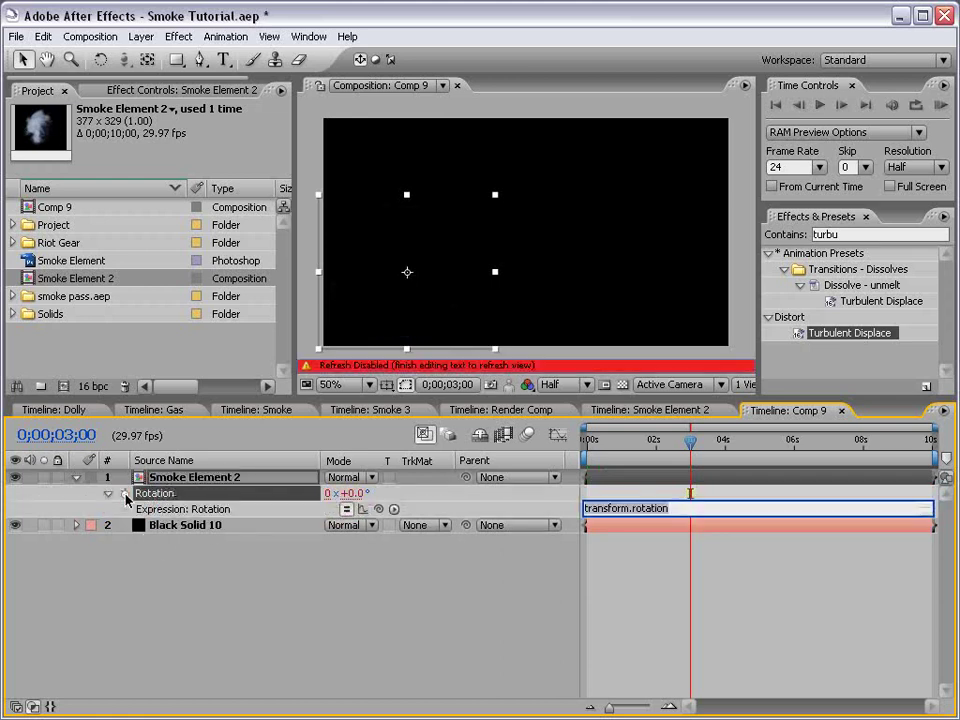
click(676, 514)
key(ctrl+a)
drag(680, 518, 675, 553)
text(va)
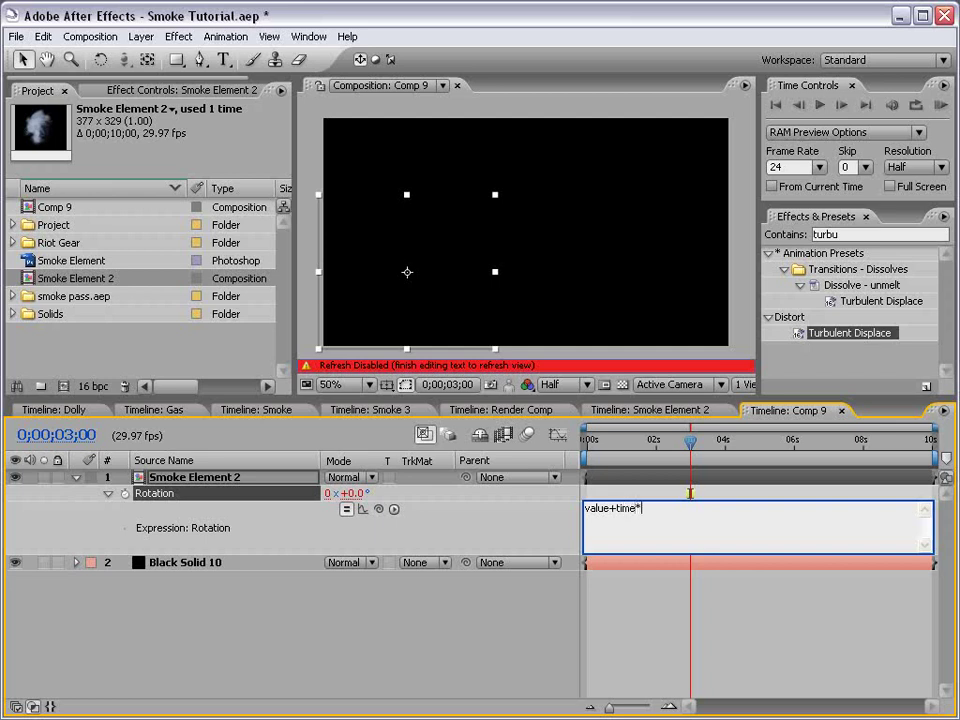
click(677, 604)
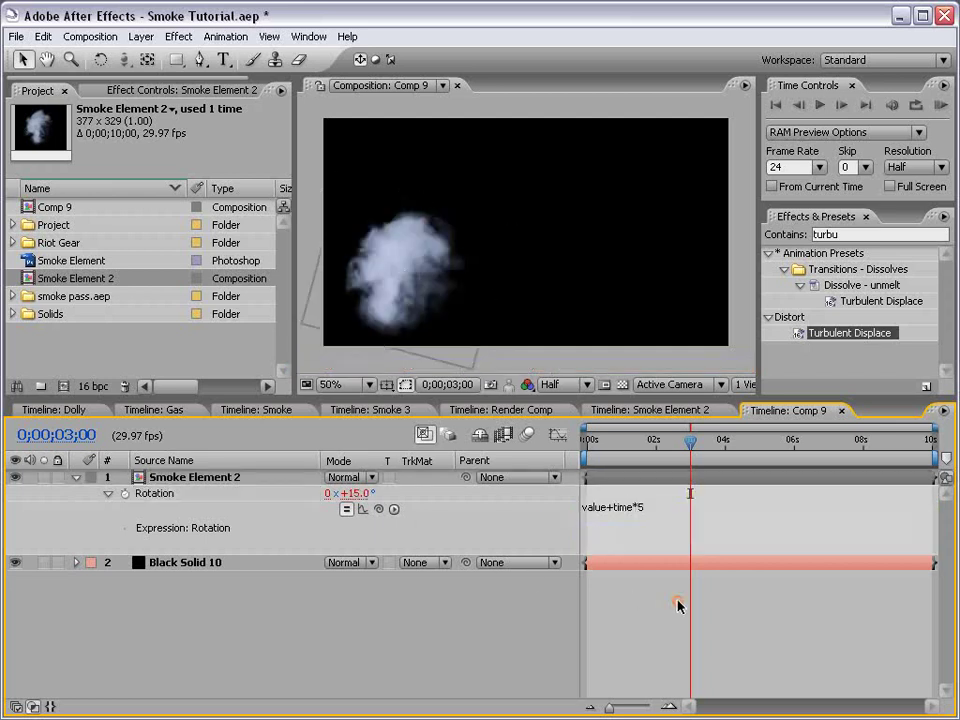
drag(620, 442, 831, 445)
Enable the 3D Layer switch on Smoke Element 2 and nudge it down and left
click(505, 263)
drag(505, 263, 449, 276)
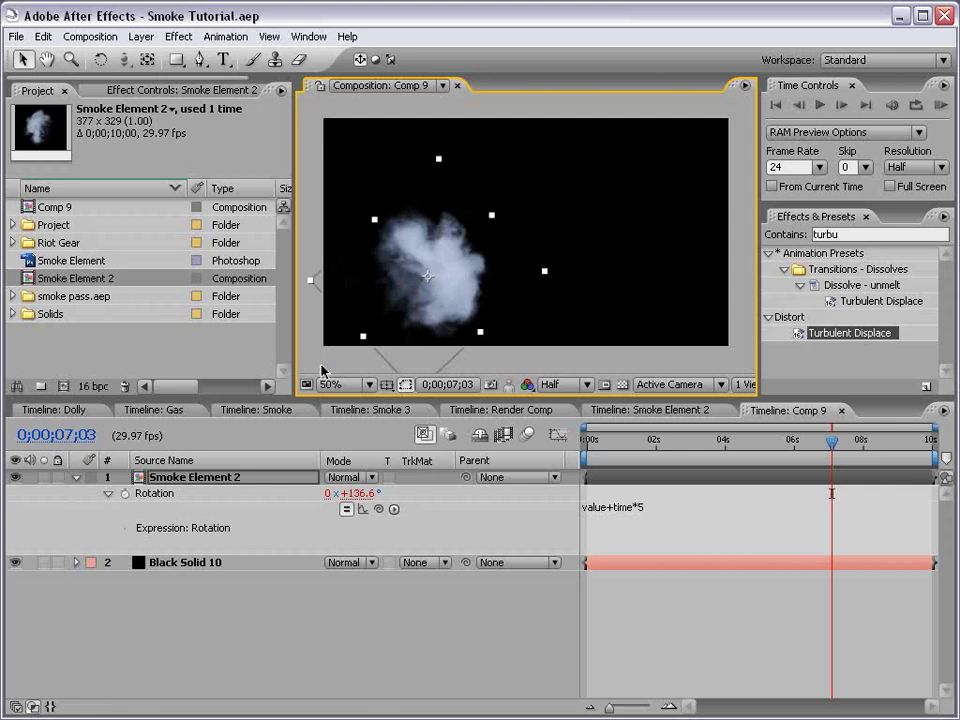
key(F4)
click(429, 478)
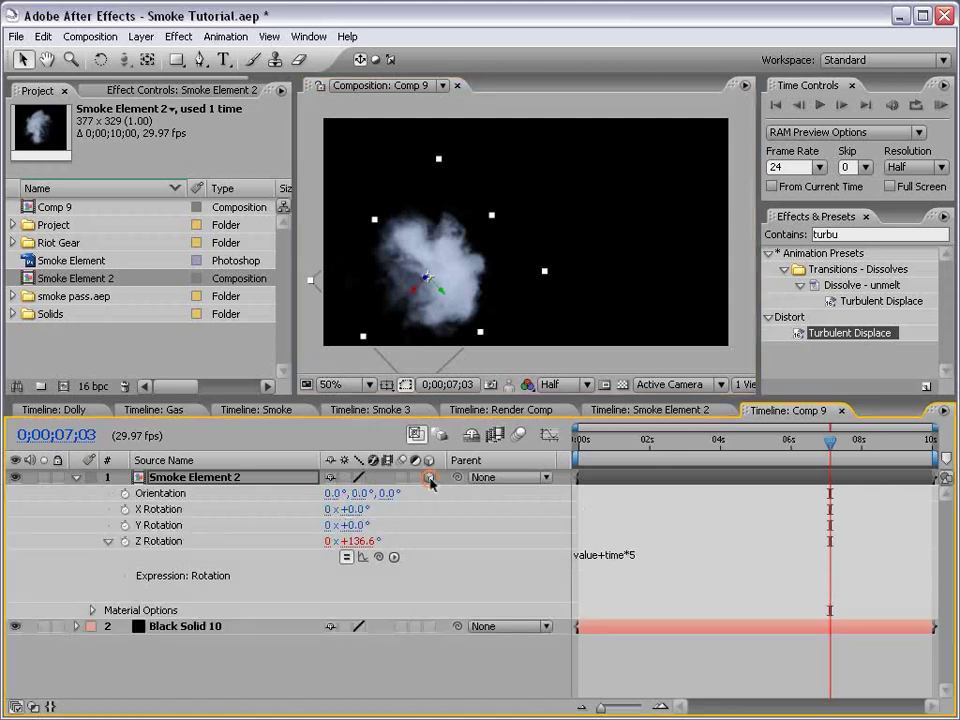
drag(472, 304, 448, 321)
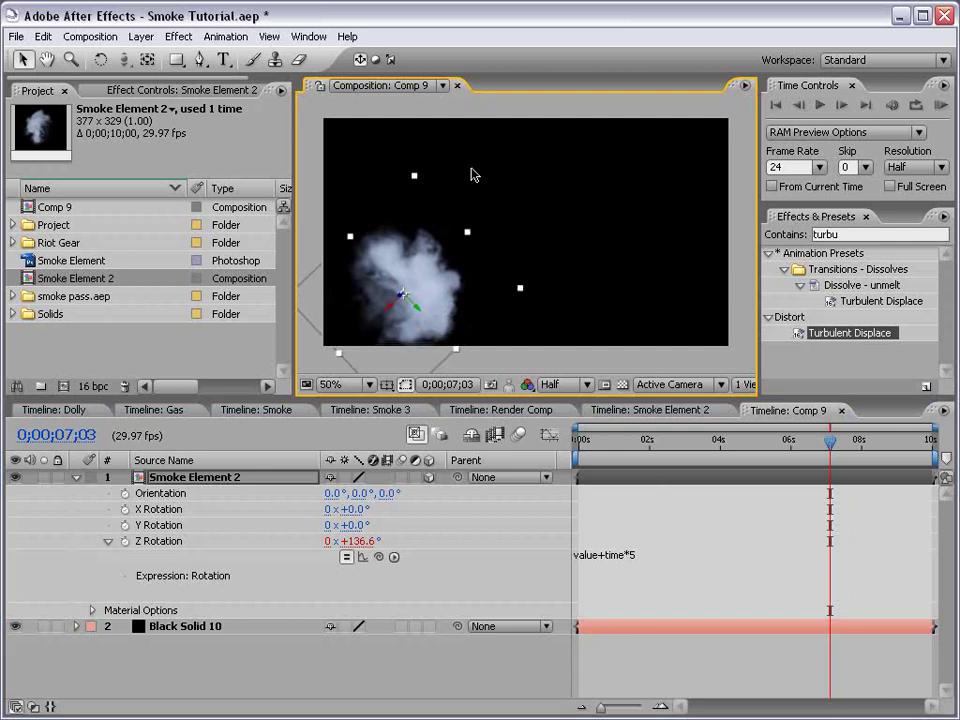
Add Camera 1 to Comp 9 with the default 35mm camera settings
click(141, 36)
mouse_move(141, 57)
click(420, 104)
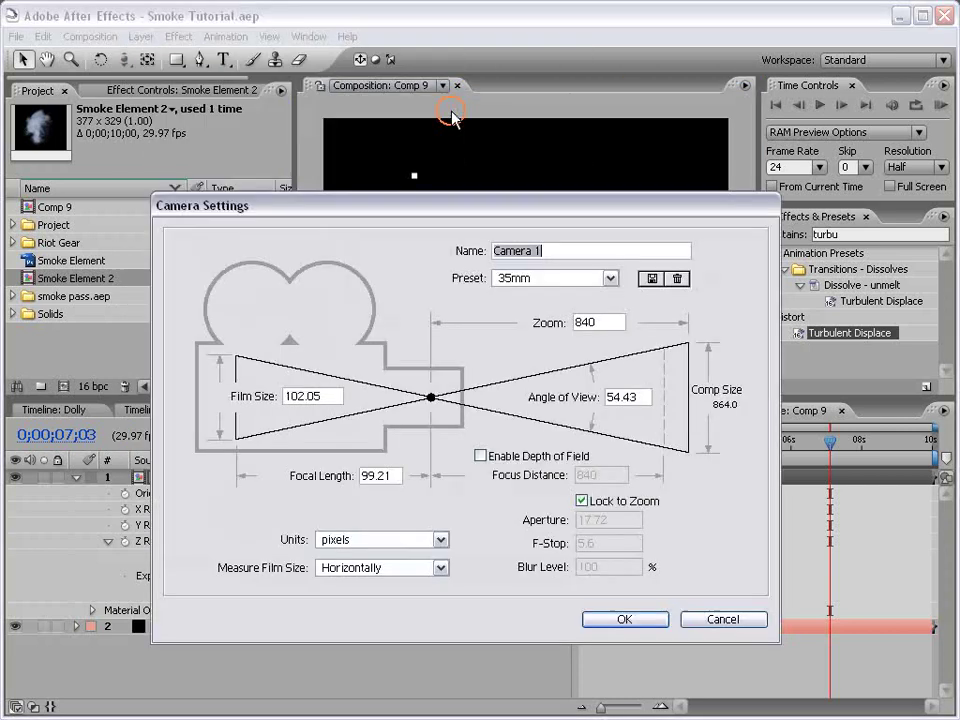
click(634, 622)
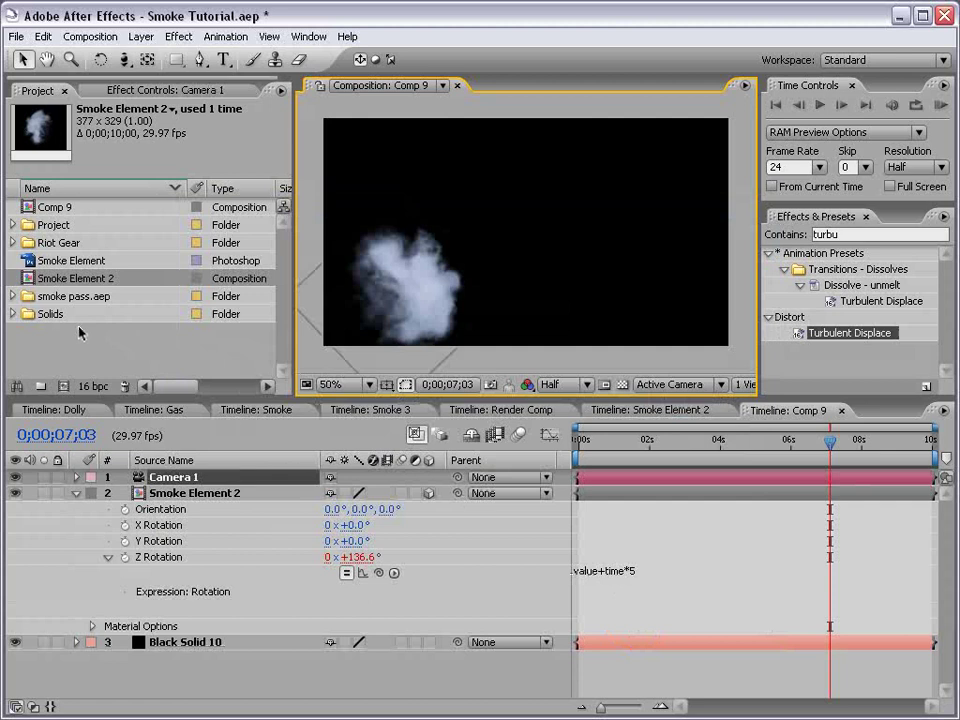
Add Tex_21_grayscale.jpg from Riot Gear to Comp 9 as a 3D layer above Black Solid 10
click(13, 242)
click(82, 261)
drag(78, 263, 182, 670)
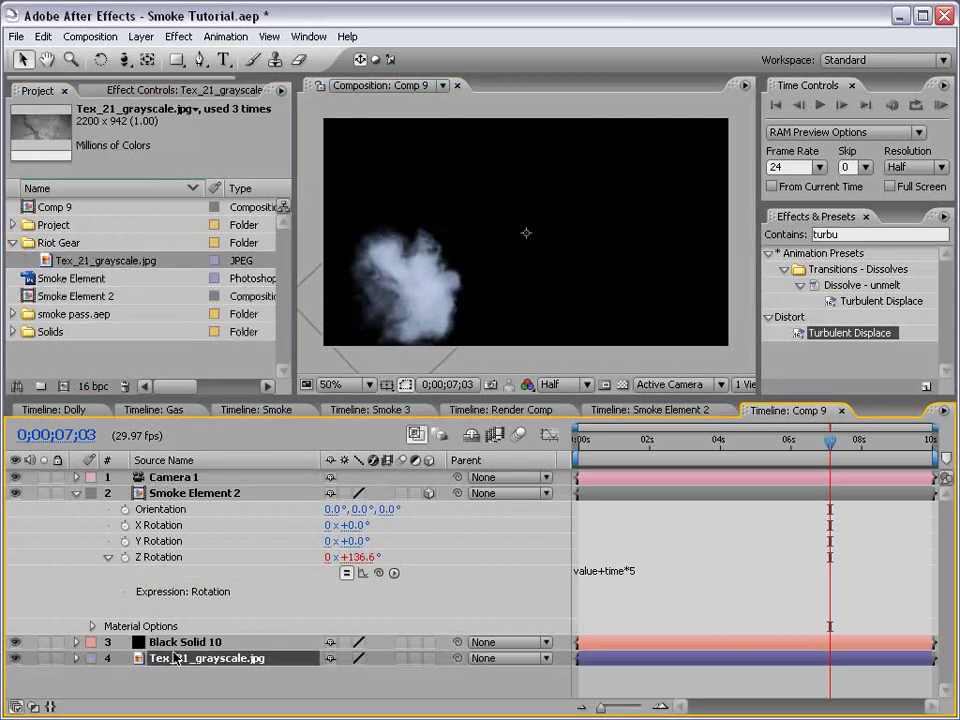
click(429, 658)
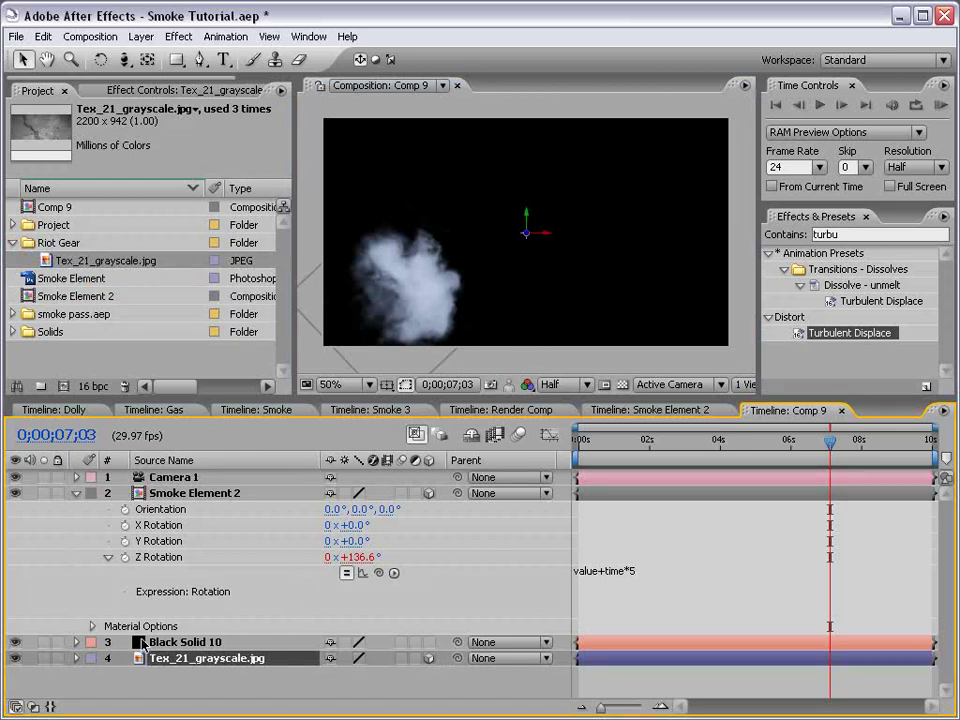
drag(182, 659, 205, 615)
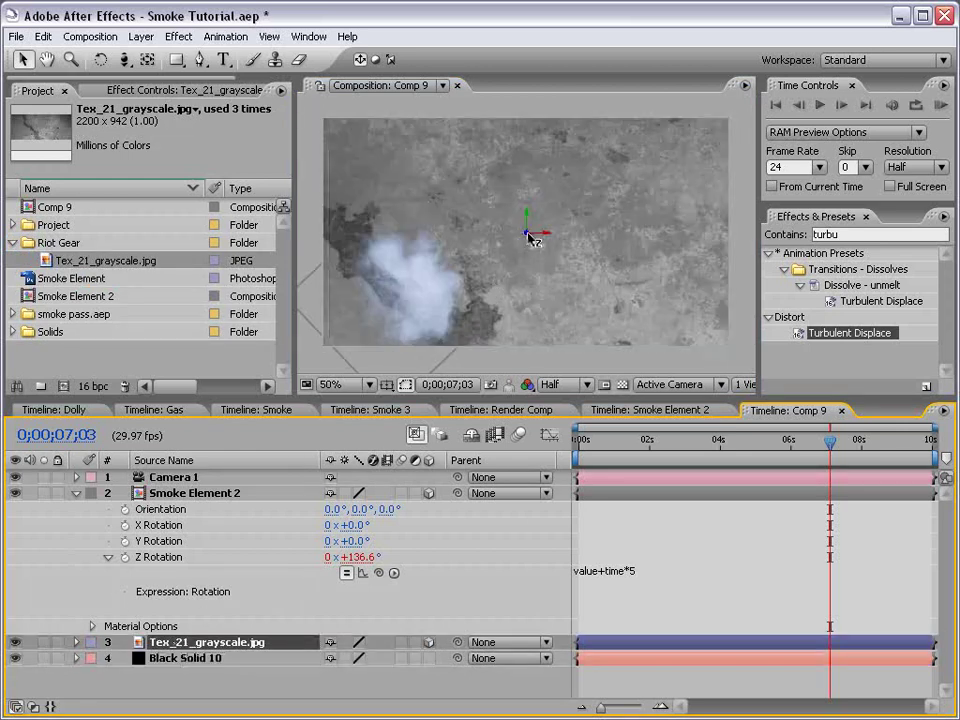
Push the texture back on Z behind the smoke and orbit the camera to check it
drag(530, 237, 583, 572)
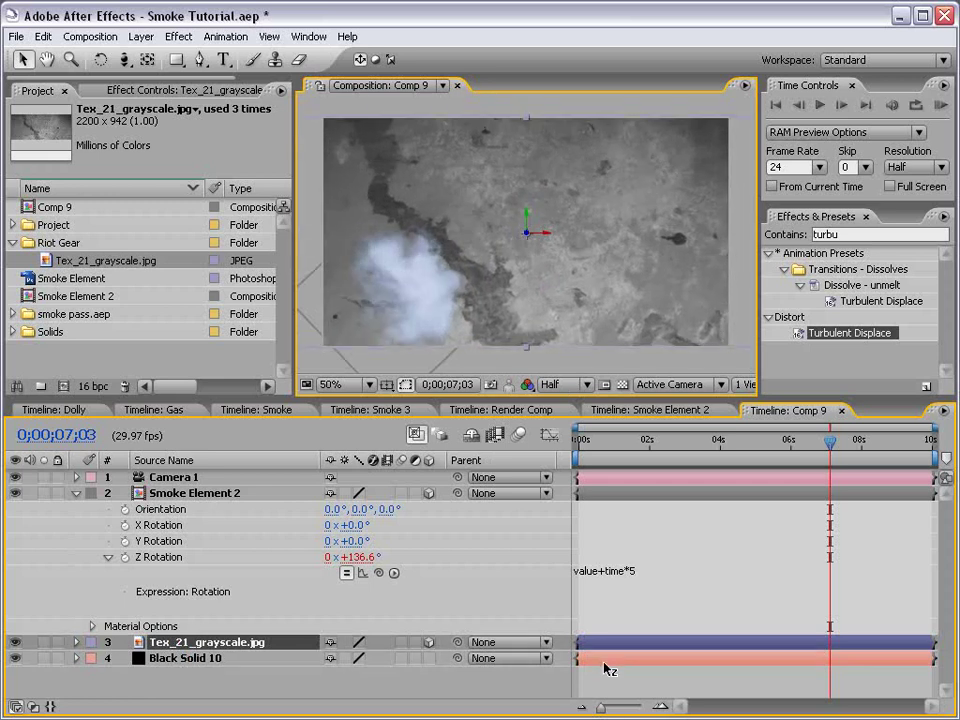
drag(604, 668, 514, 583)
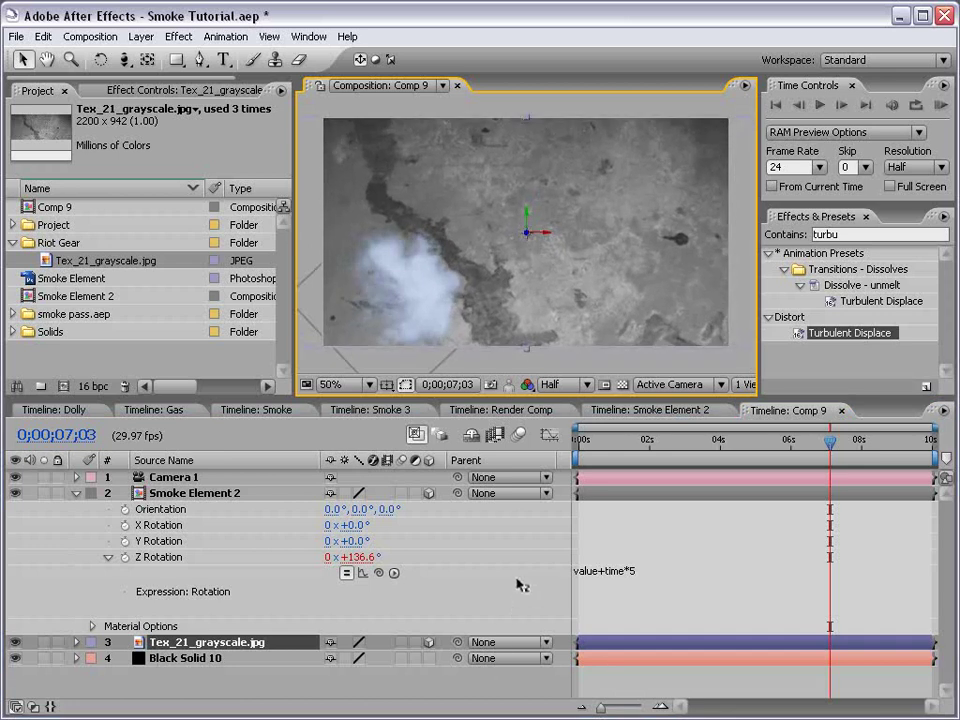
click(76, 493)
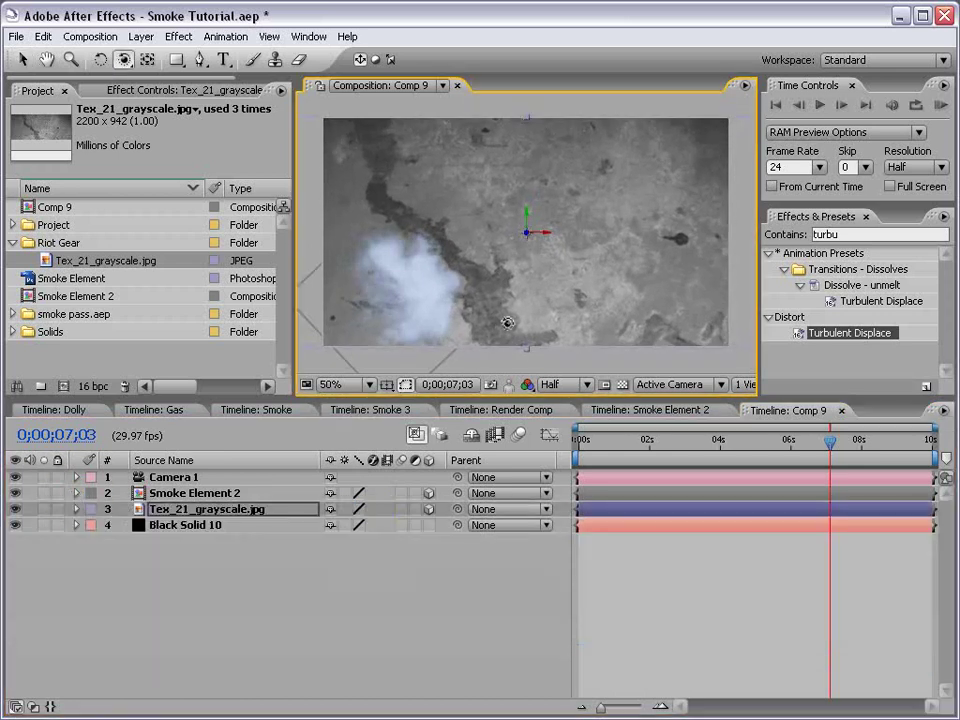
click(125, 59)
mouse_move(598, 253)
mouse_down()
mouse_move(499, 272)
mouse_move(513, 302)
mouse_move(613, 242)
mouse_up()
click(722, 549)
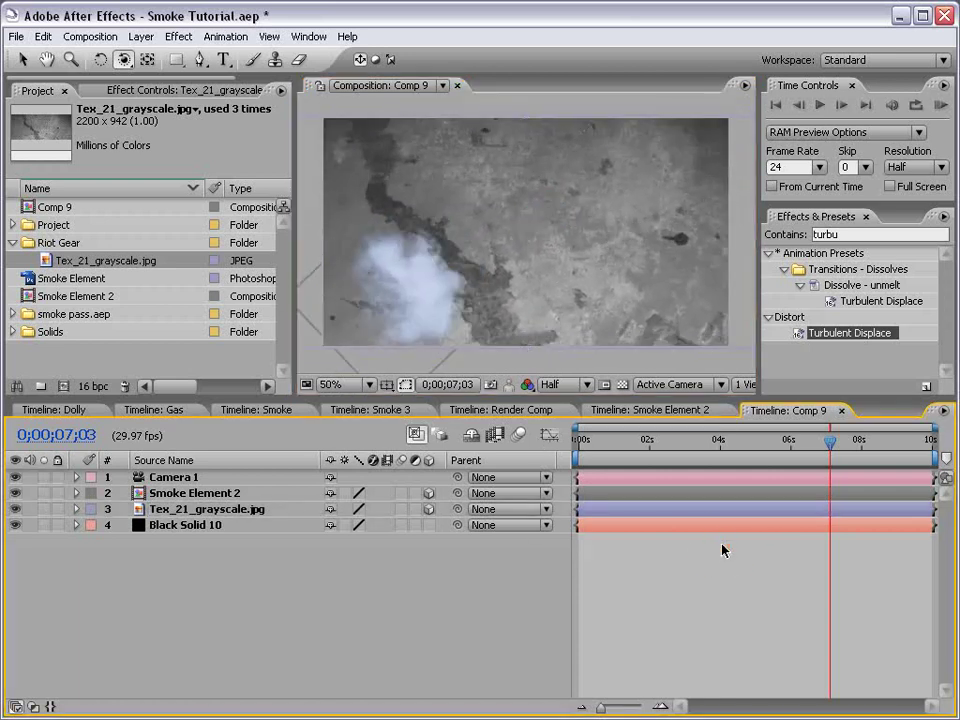
Duplicate Smoke Element 2, rotate the copy in 3D and move it lower in the frame
key(w)
click(190, 493)
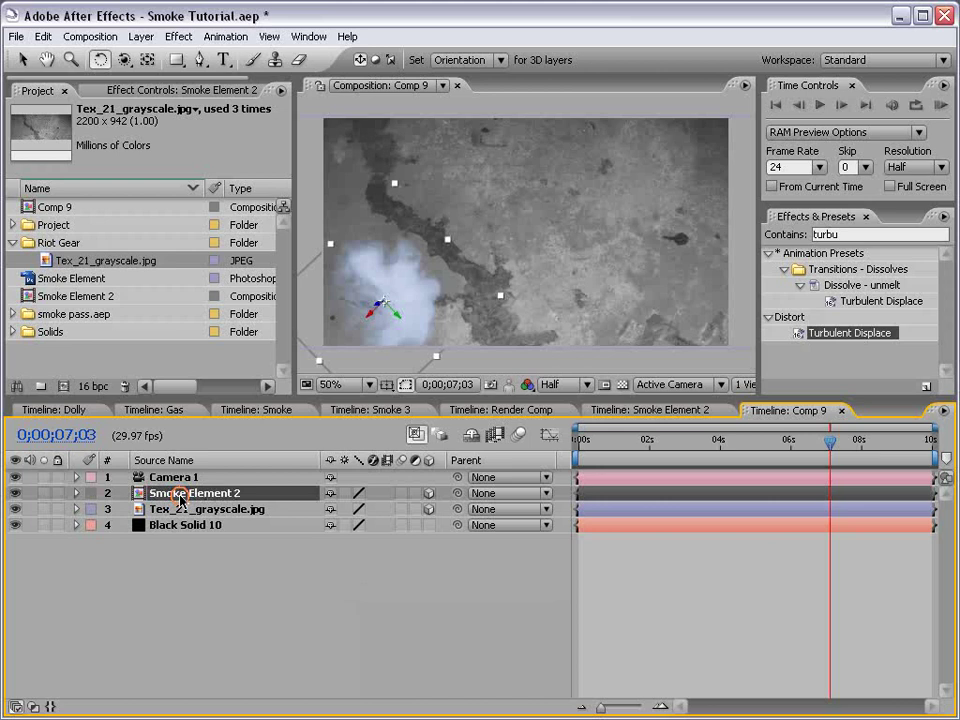
click(43, 36)
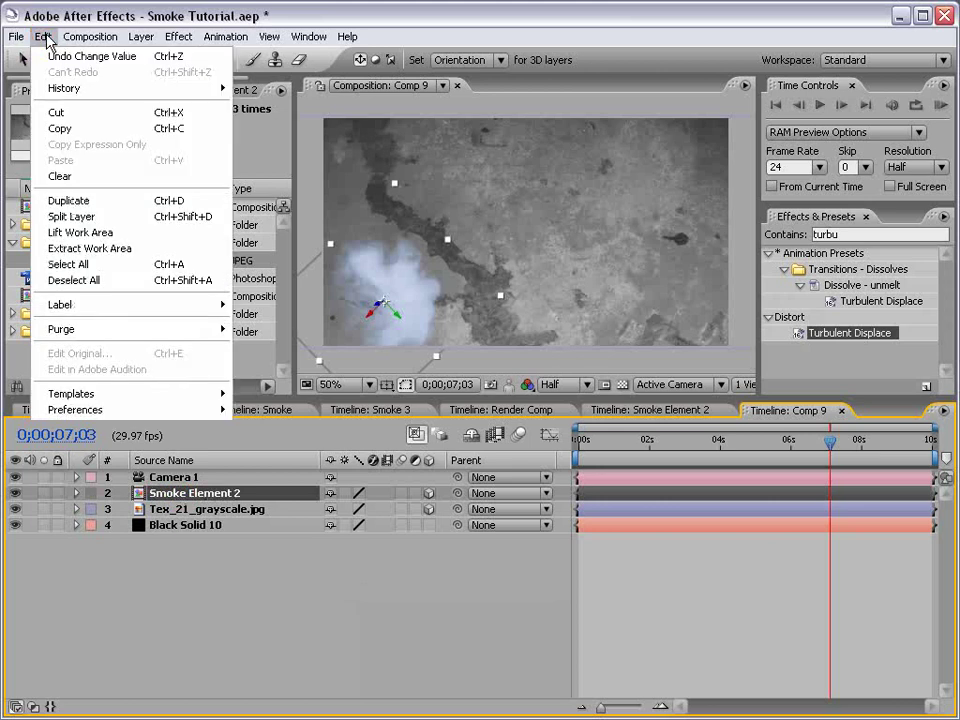
click(100, 200)
drag(431, 306, 500, 273)
click(100, 59)
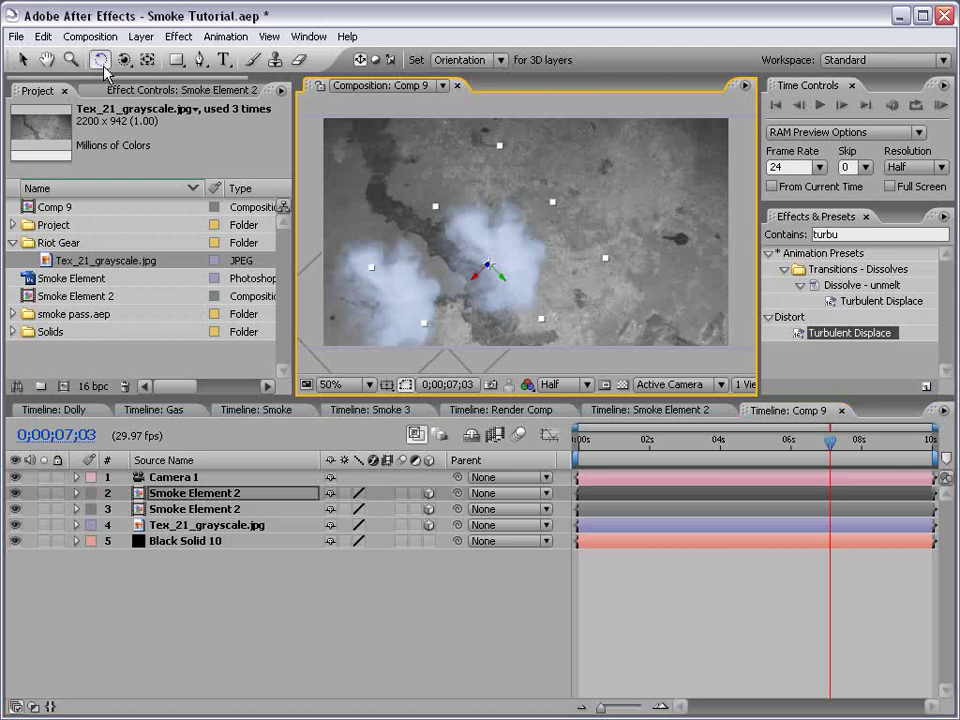
drag(487, 265, 478, 268)
key(v)
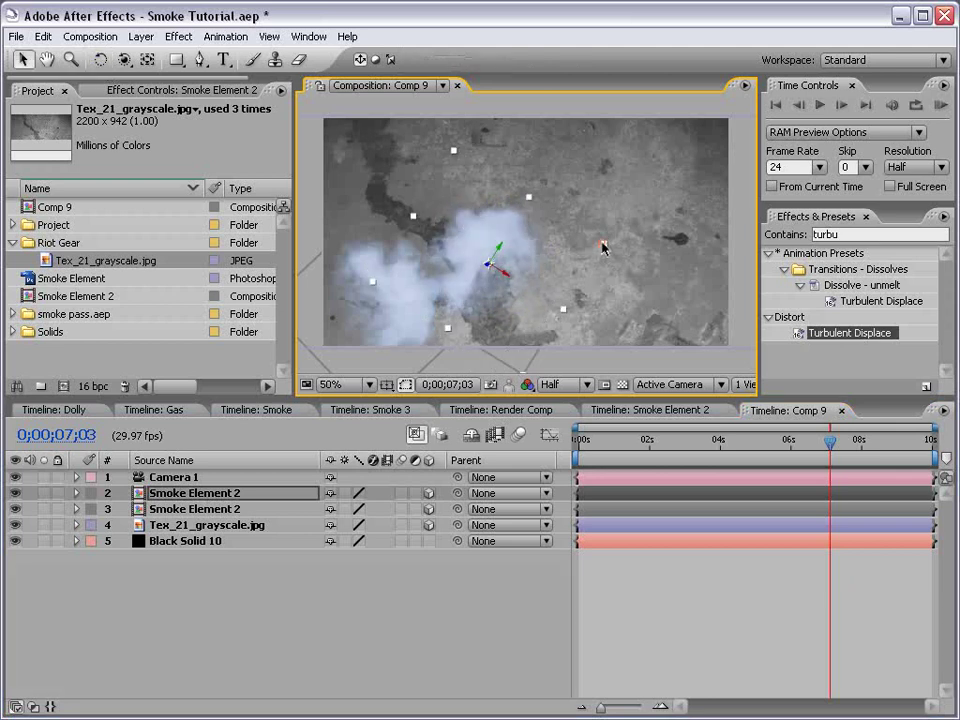
drag(563, 246, 305, 360)
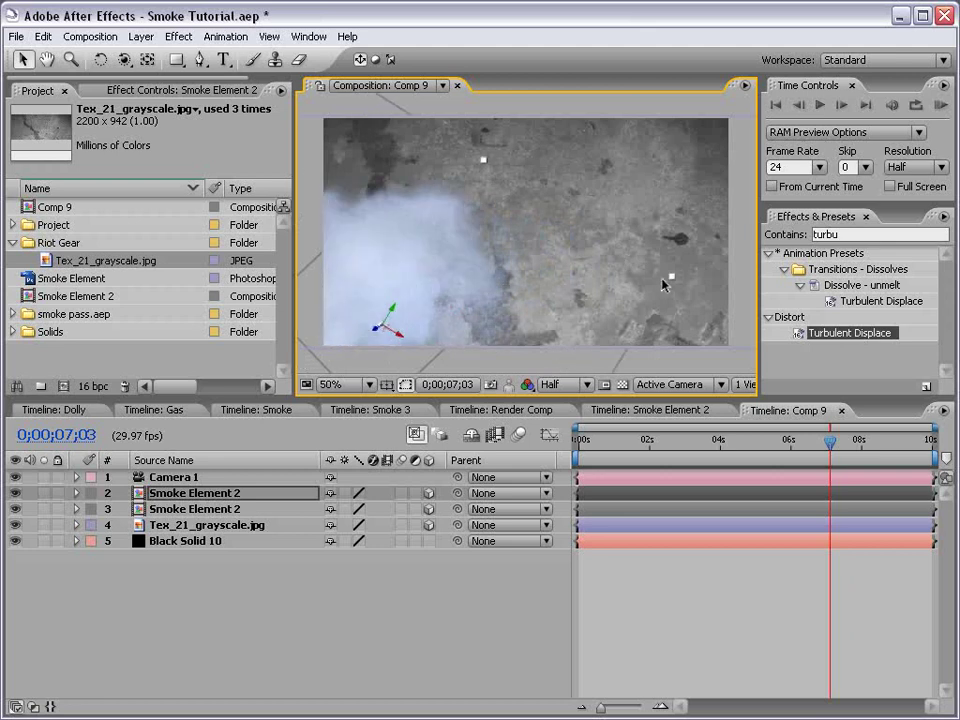
drag(672, 283, 561, 320)
Add a third smoke copy with Ctrl+D and shift it up and to the left
key(ctrl+d)
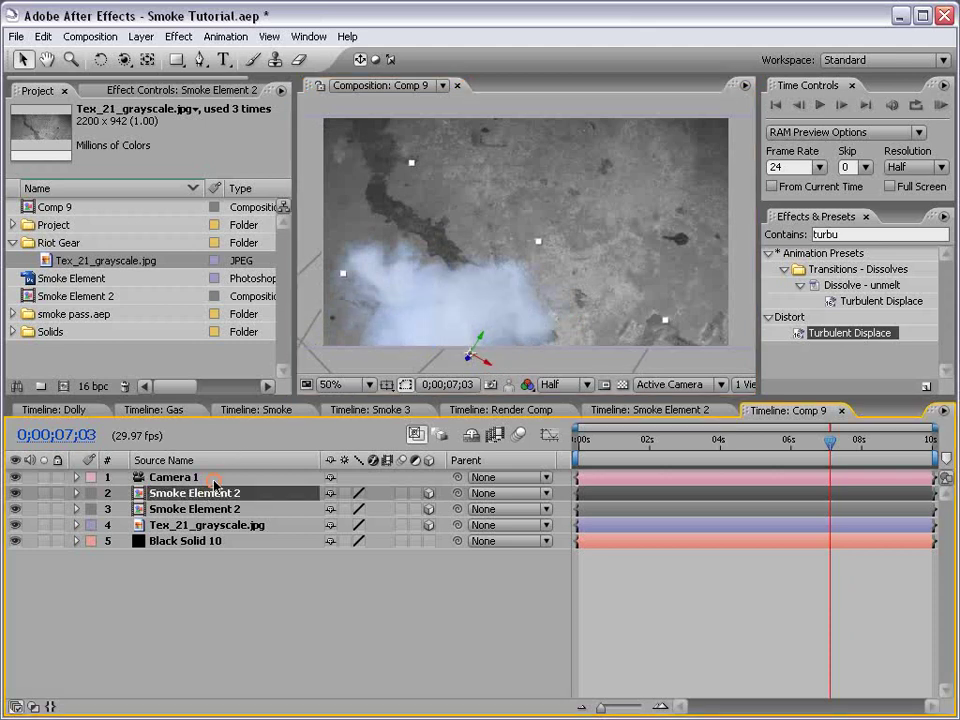
drag(478, 352, 448, 259)
key(w)
key(v)
key(c)
key(v)
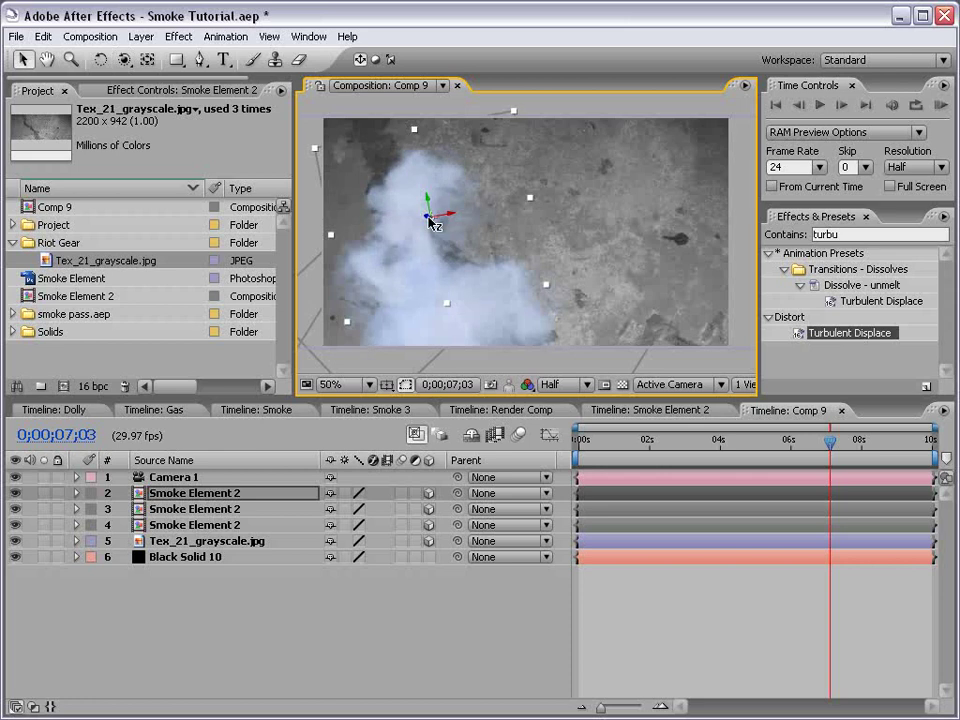
drag(425, 217, 640, 255)
Add a fourth smoke copy, reposition it, and rotate it in 3D after inspecting the cloud
key(ctrl+d)
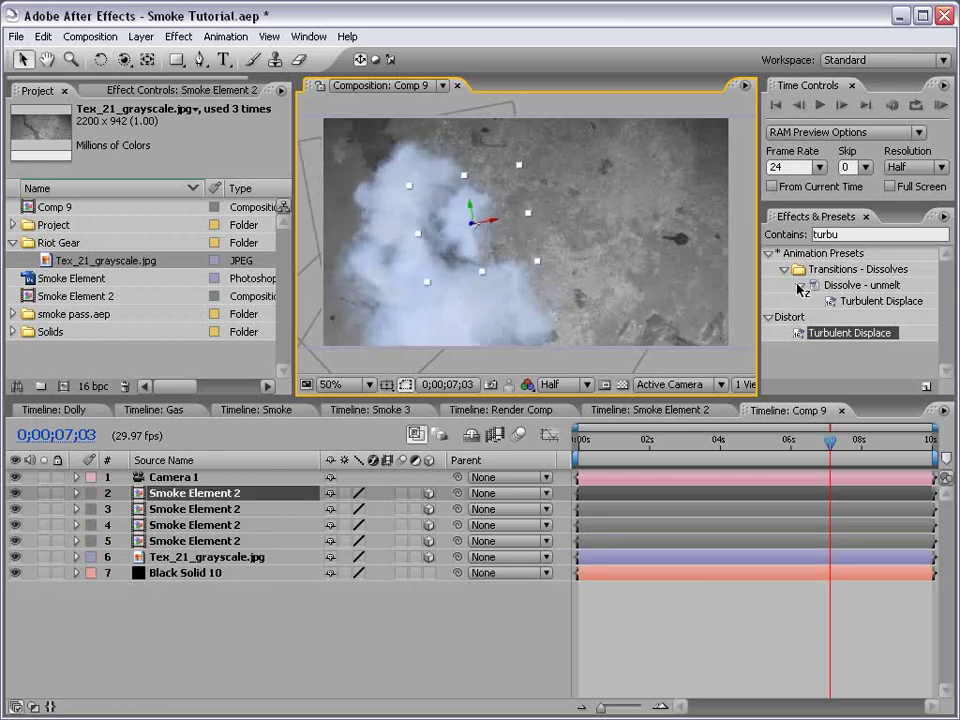
drag(800, 288, 632, 287)
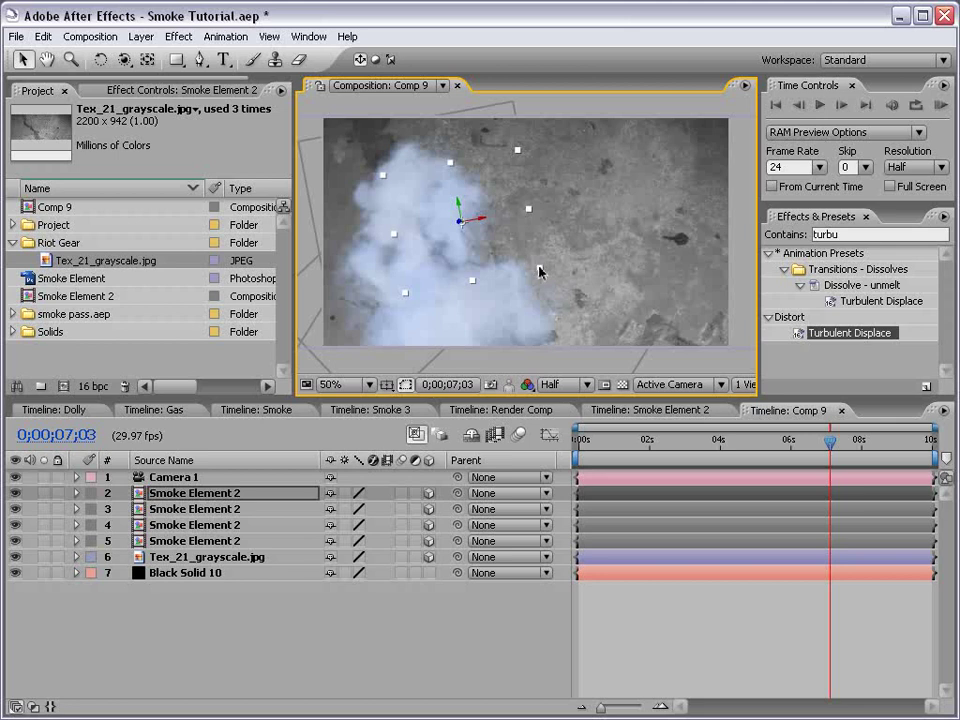
key(c)
drag(538, 271, 626, 302)
drag(403, 254, 422, 259)
key(ctrl+z)
key(w)
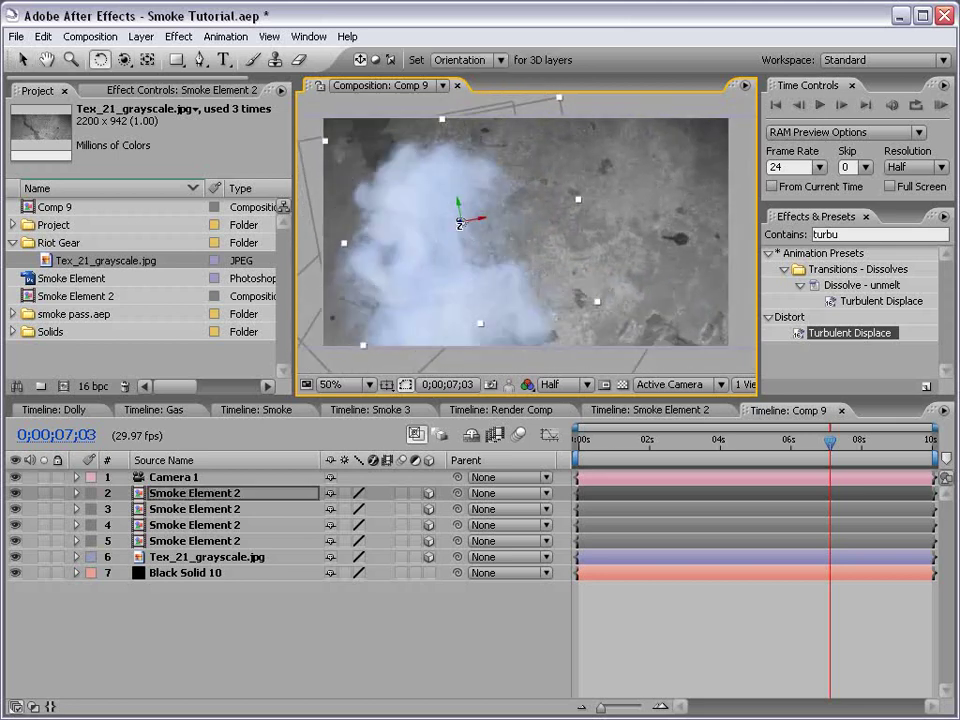
drag(458, 222, 446, 175)
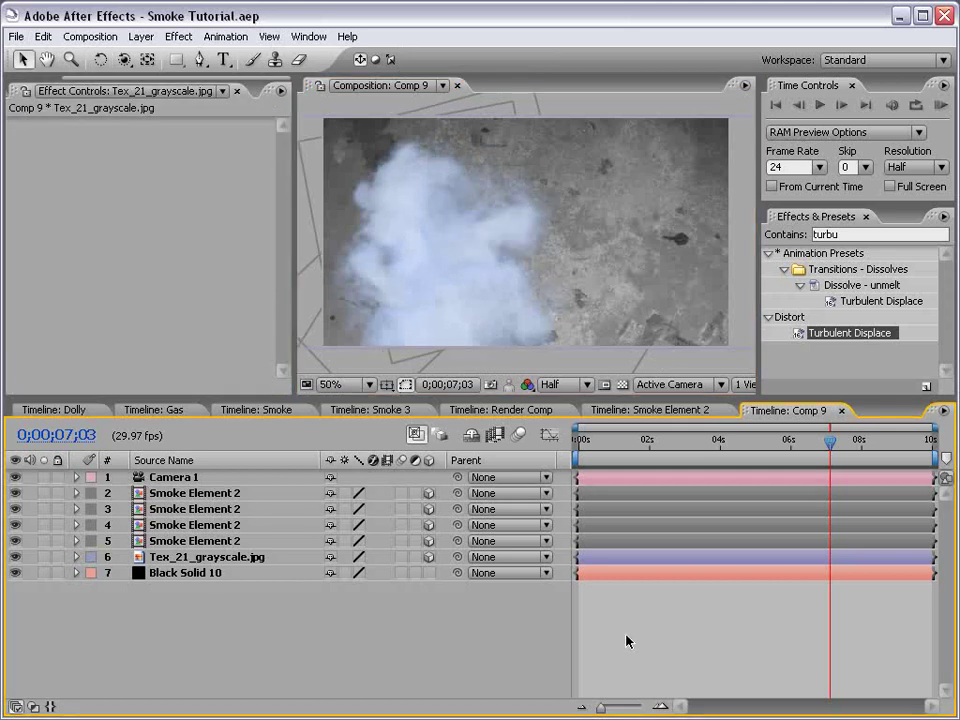
Apply Channel > Invert to the Tex_21_grayscale.jpg layer
click(235, 557)
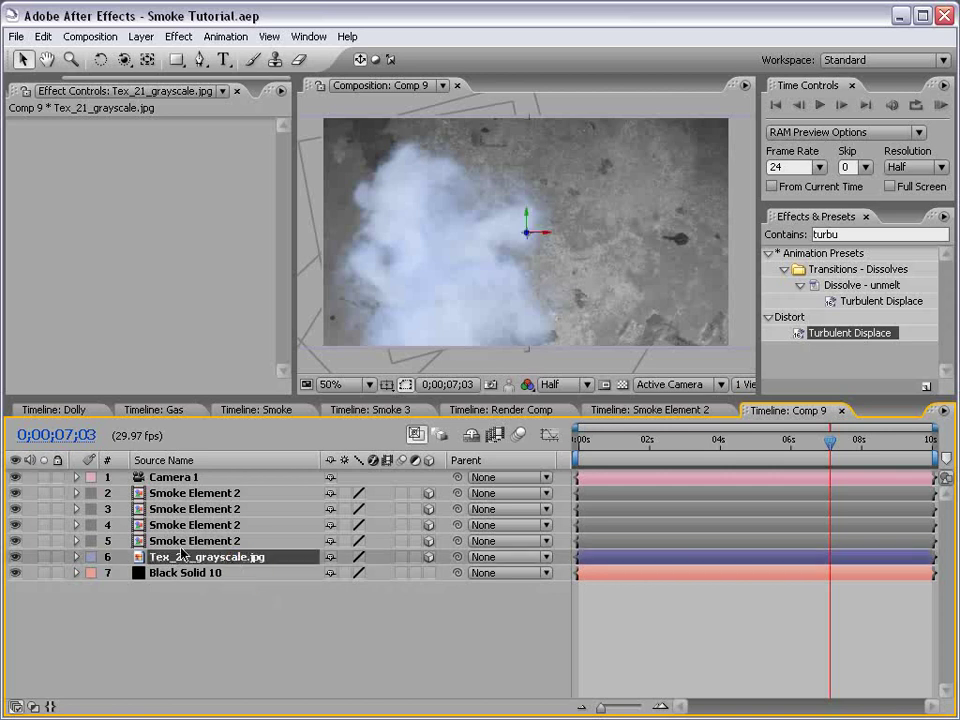
click(178, 36)
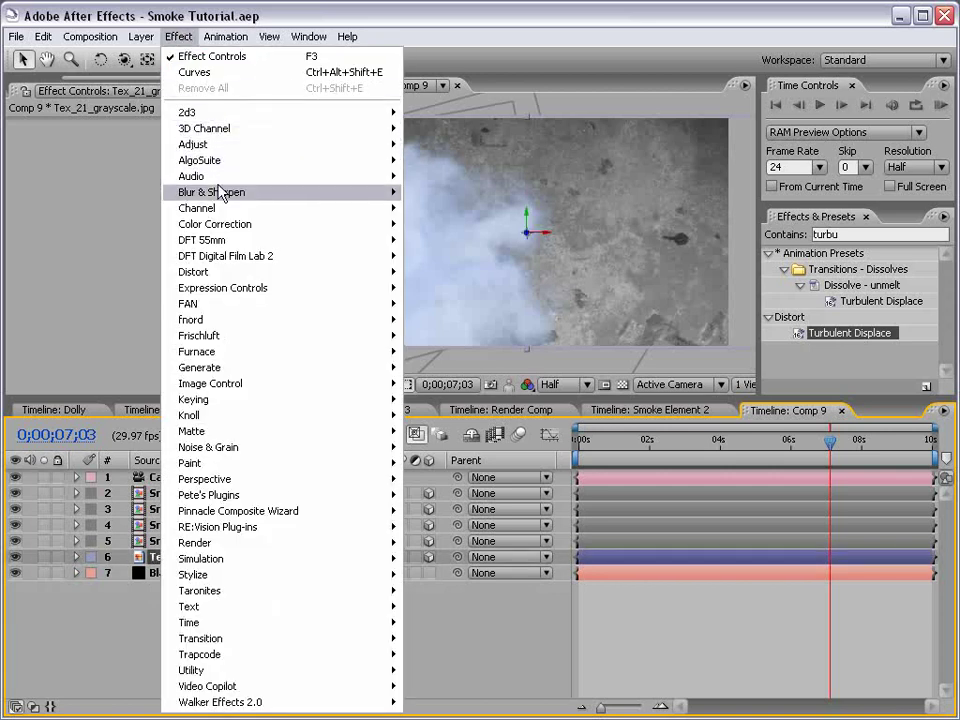
mouse_move(223, 208)
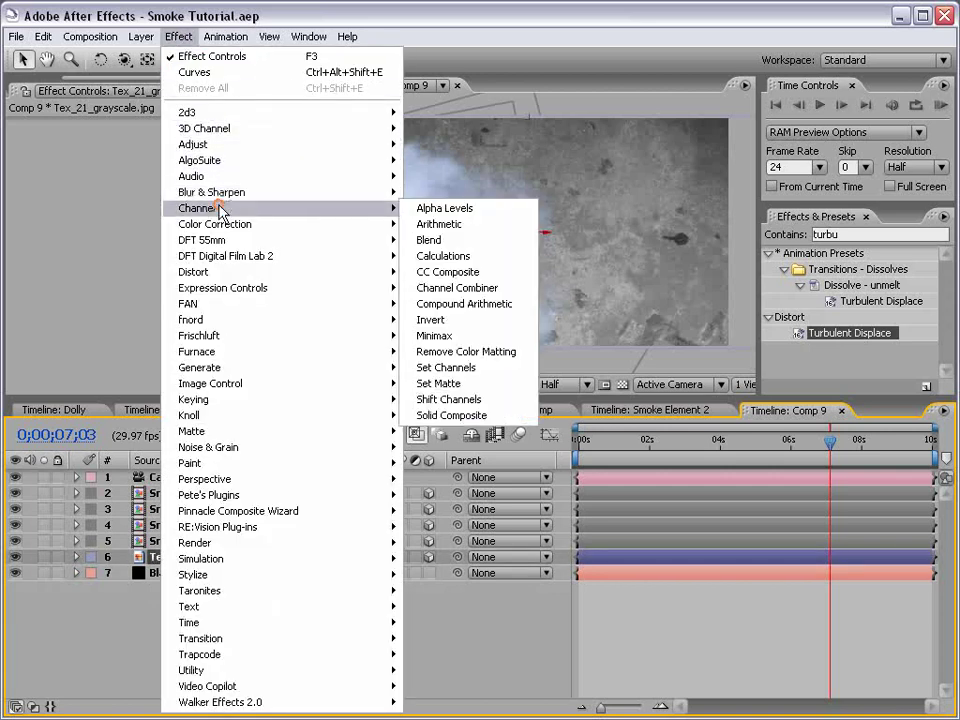
click(486, 323)
Add Curves to the texture, lowering the RGB and Red curves and boosting Blue
click(178, 36)
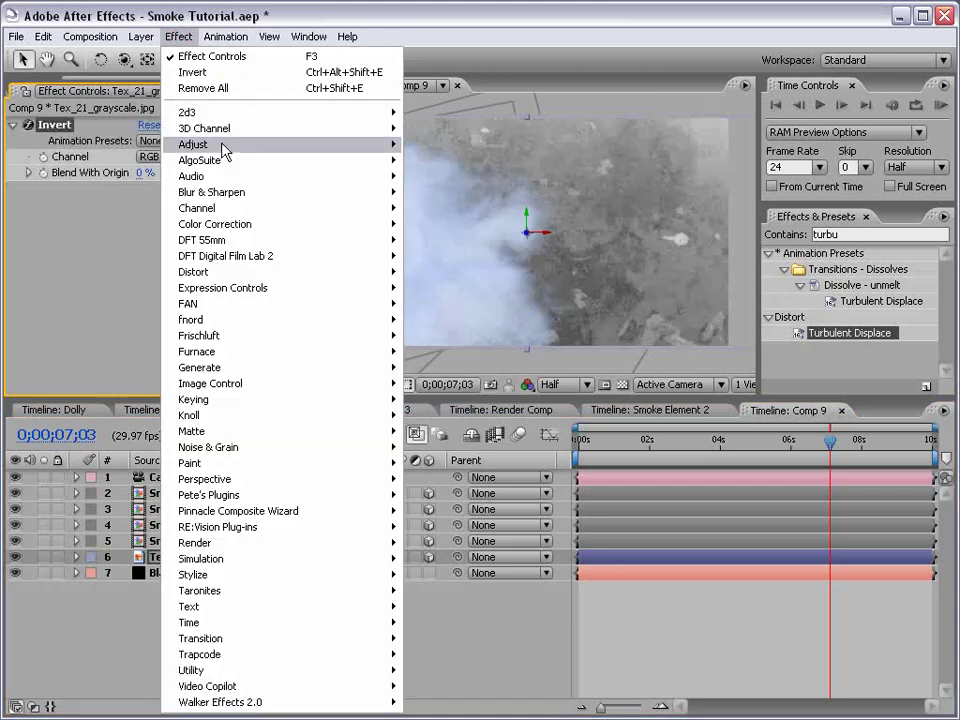
mouse_move(236, 225)
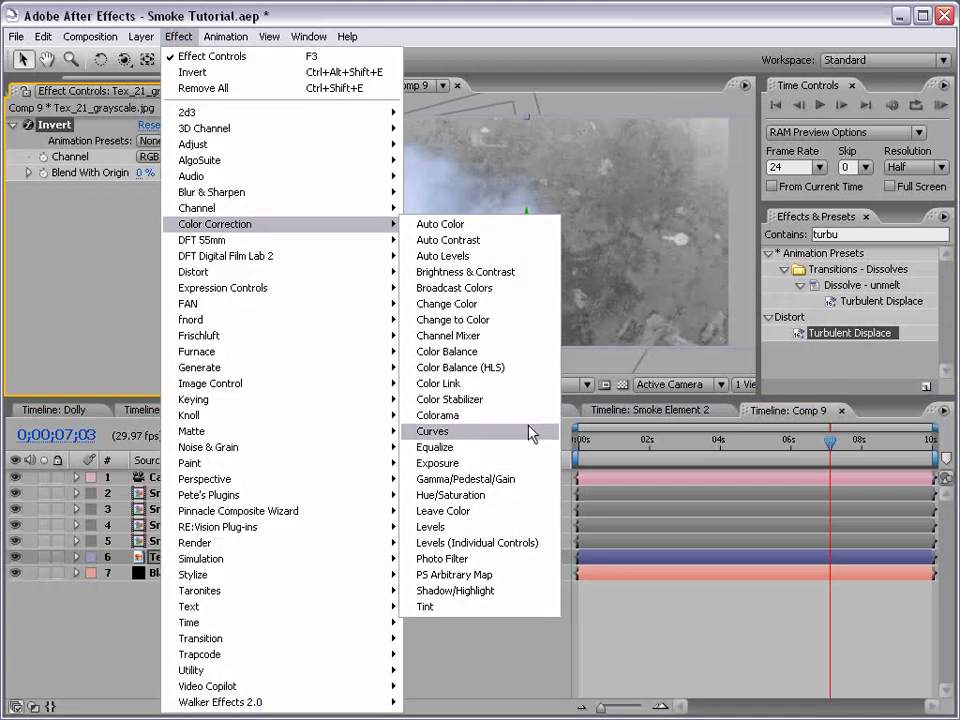
click(462, 432)
drag(123, 308, 155, 322)
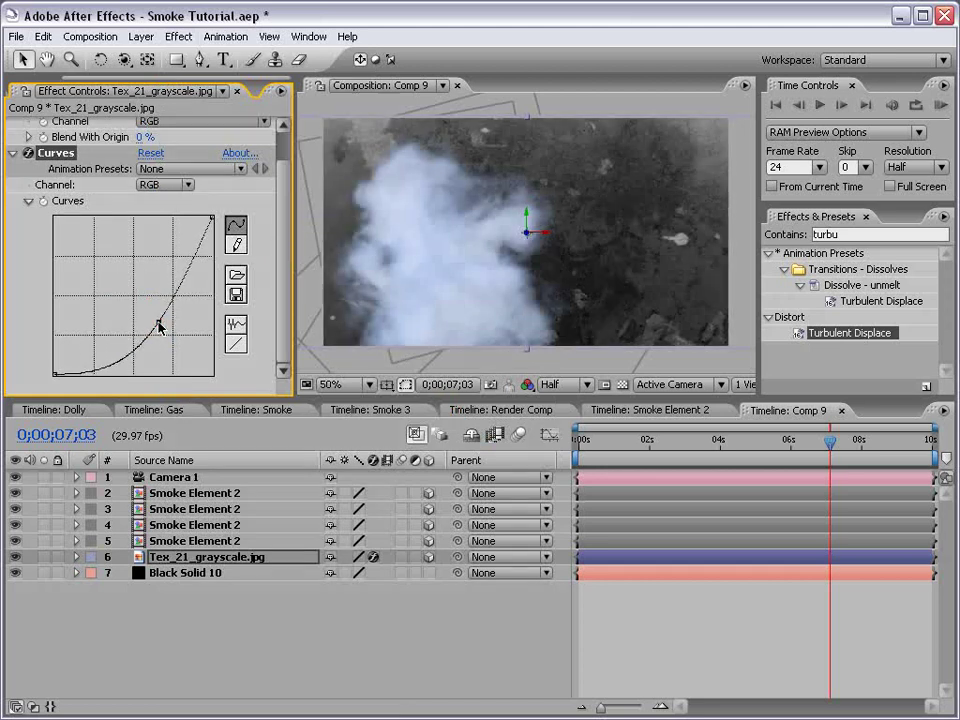
click(150, 183)
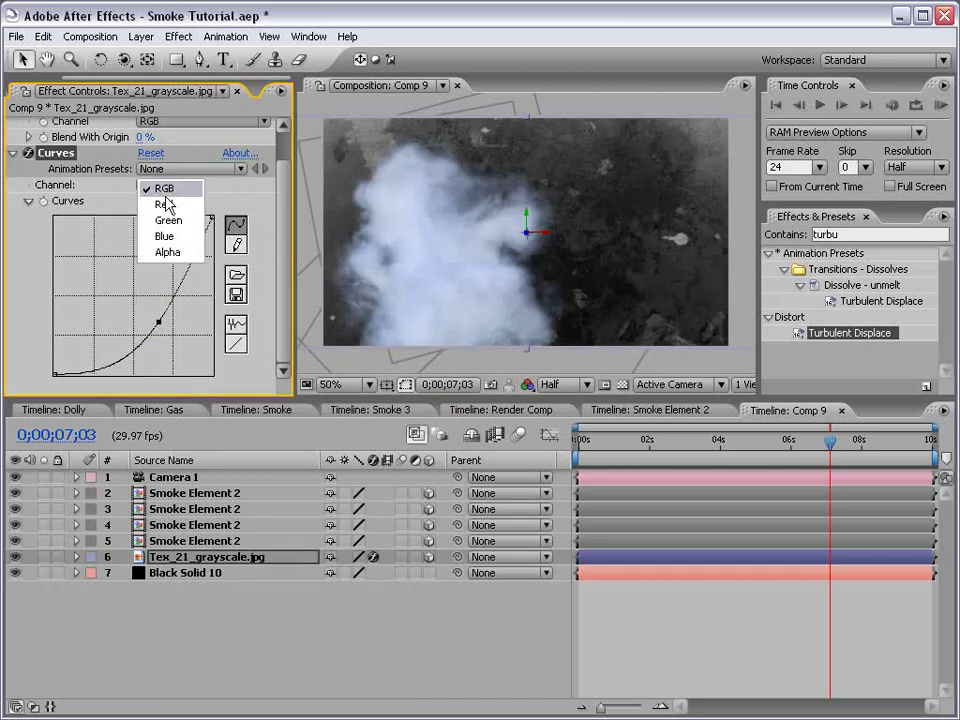
click(165, 201)
drag(158, 272, 120, 288)
click(162, 185)
click(160, 216)
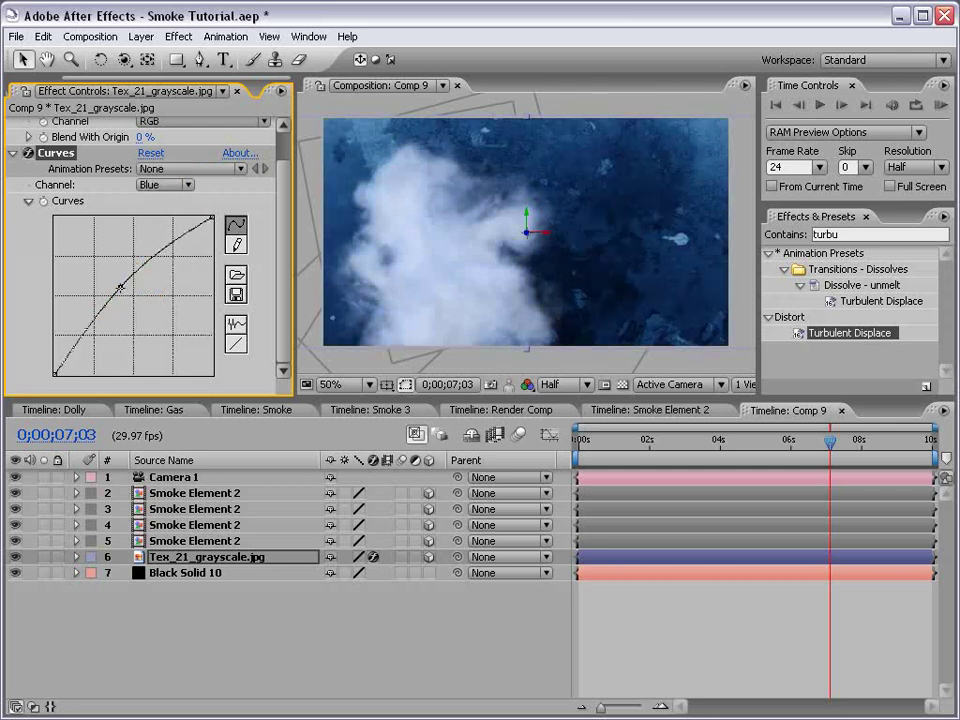
mouse_move(739, 441)
mouse_down()
mouse_move(756, 441)
mouse_move(730, 441)
mouse_up()
Create Null 5 and parent Camera 1 to it
click(183, 478)
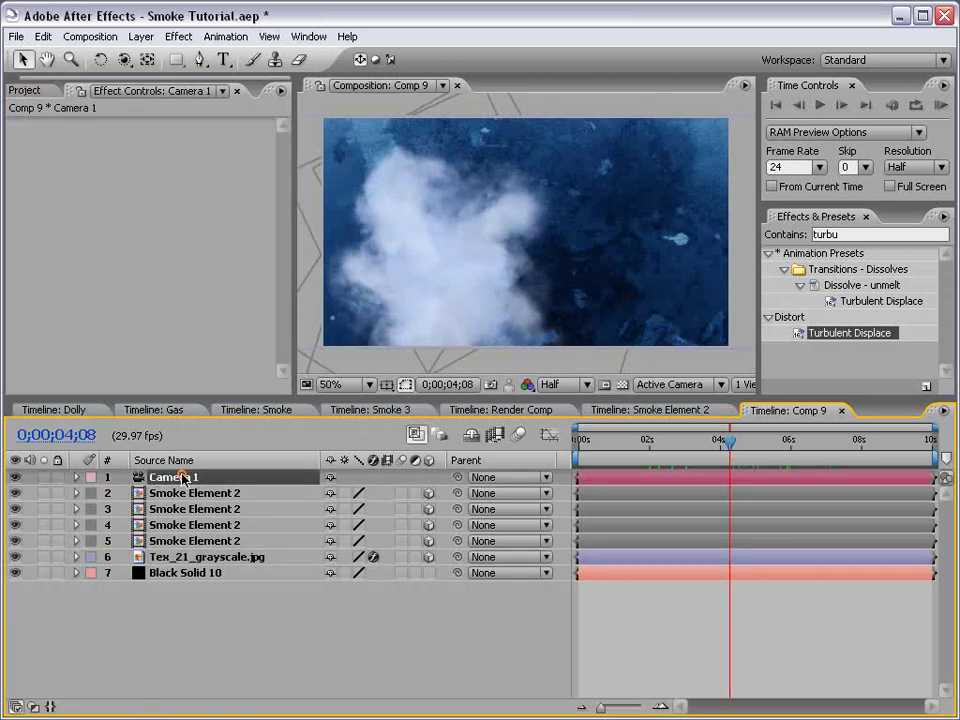
click(155, 36)
mouse_move(154, 56)
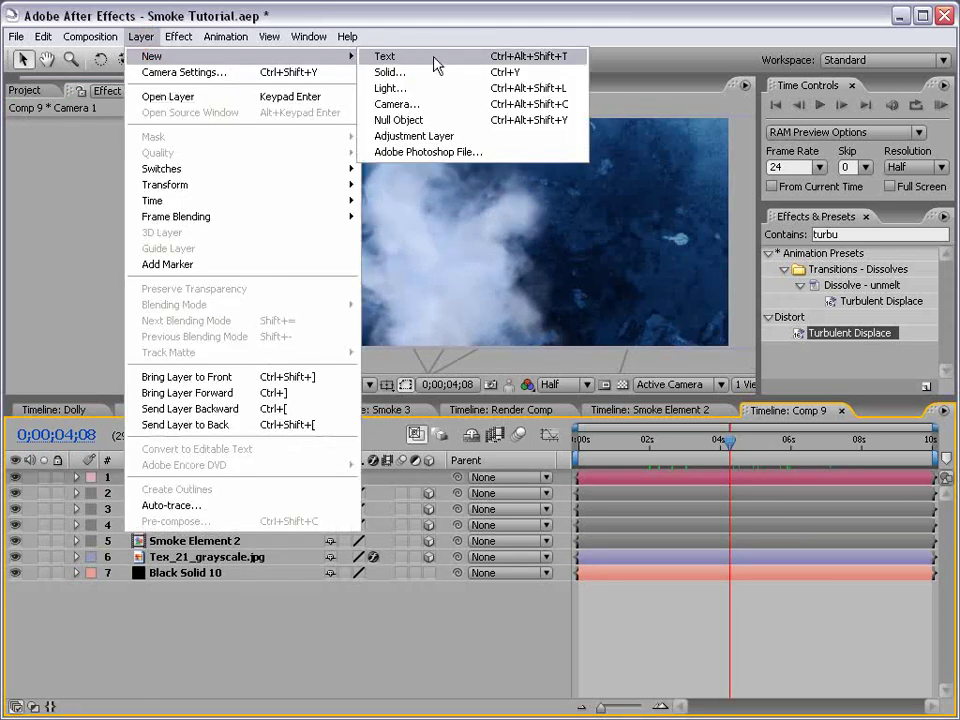
click(409, 120)
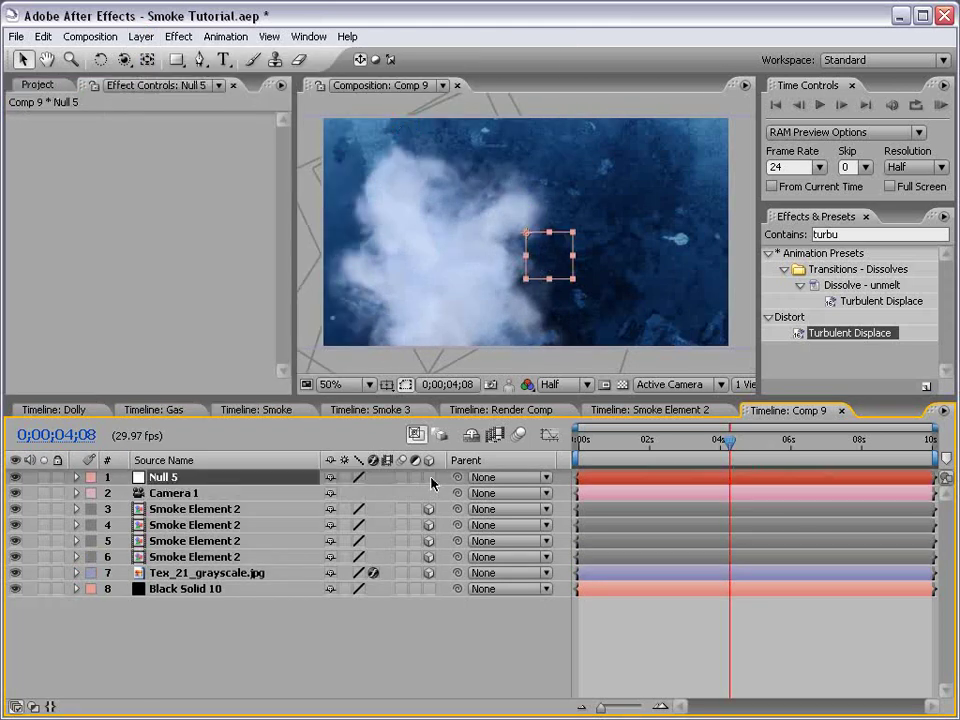
click(200, 493)
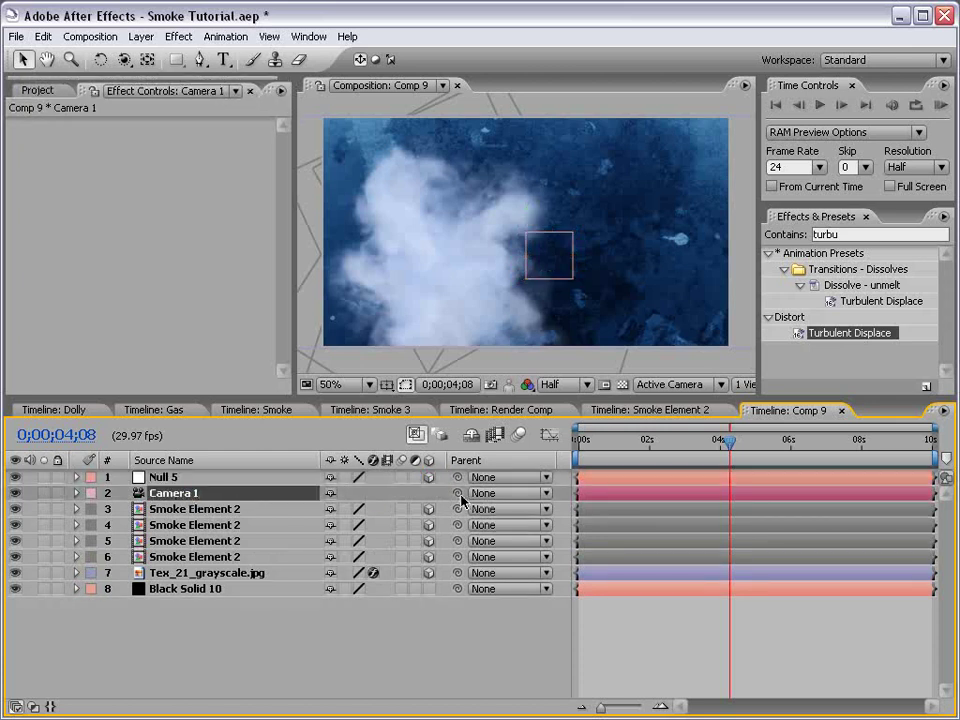
drag(367, 498, 165, 477)
Keyframe Null 5's Position from 172 at 0 to 564 at 0;00;04;25 for a sideways pan
click(190, 477)
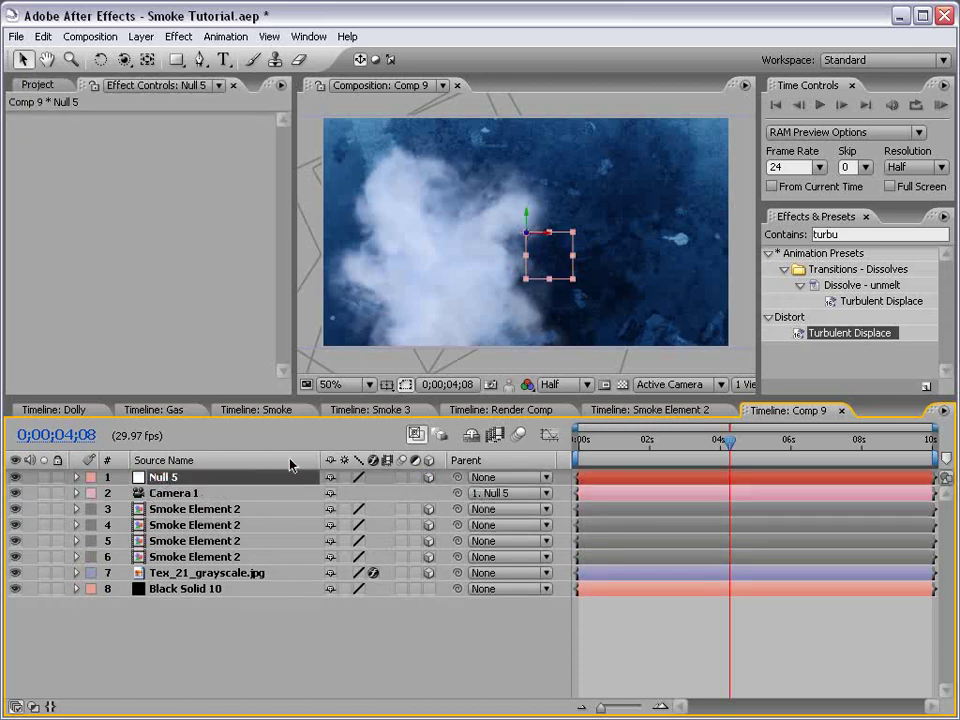
key(p)
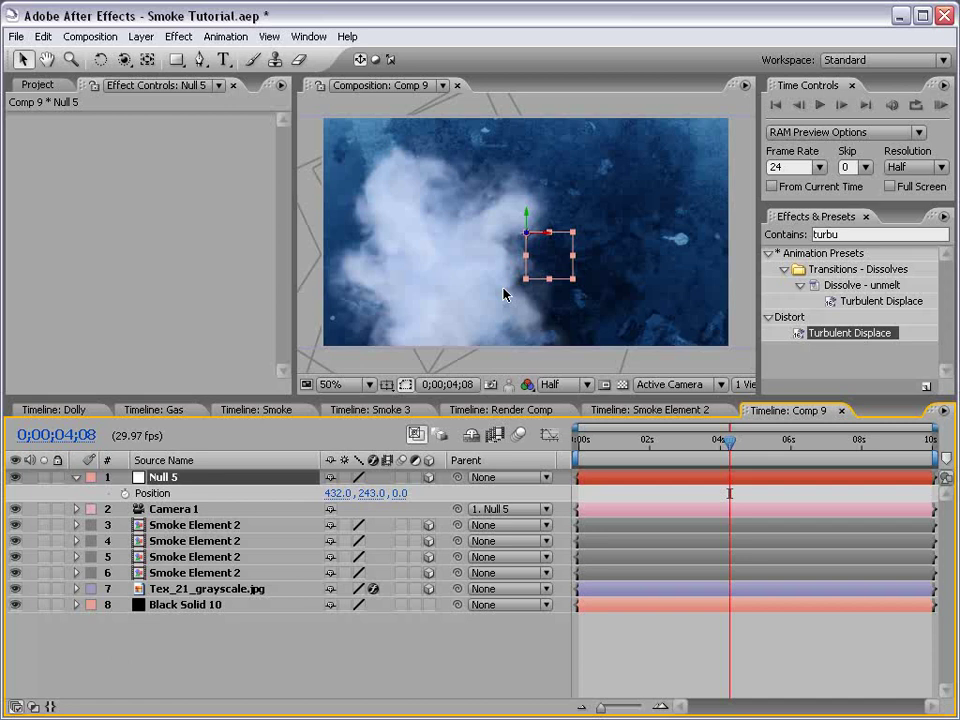
mouse_move(549, 237)
mouse_down()
mouse_move(499, 231)
mouse_move(553, 236)
mouse_move(529, 237)
mouse_move(538, 234)
mouse_up()
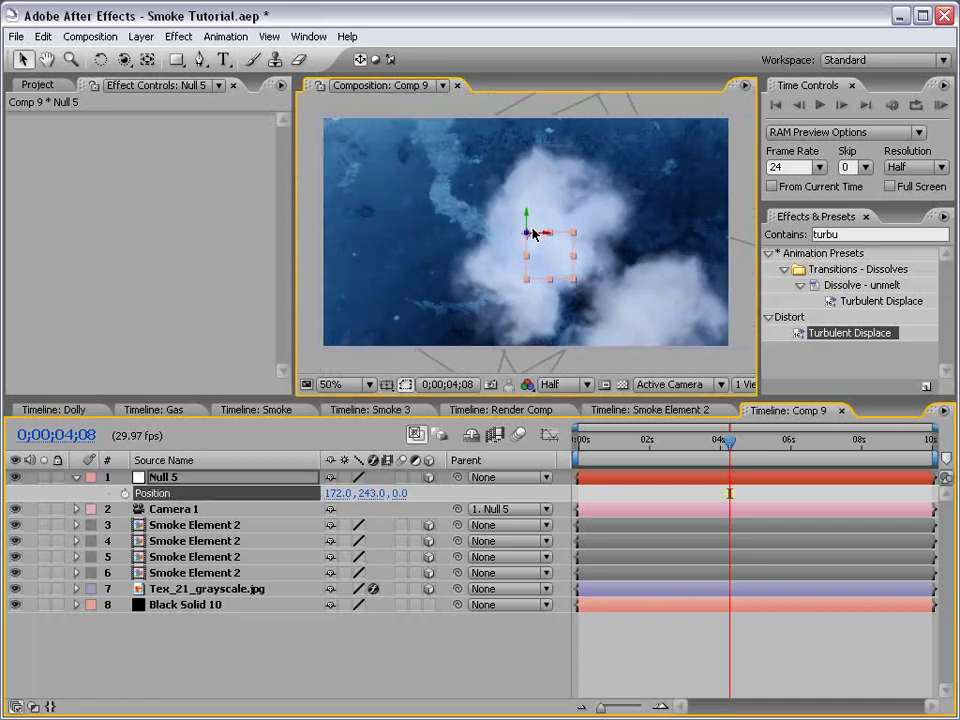
click(124, 494)
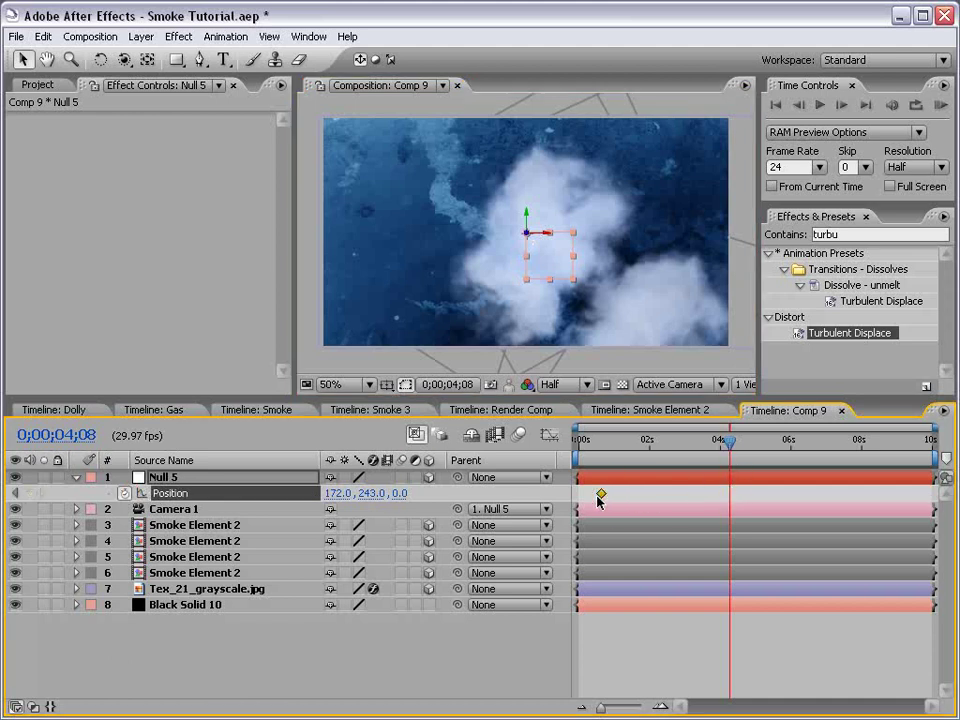
drag(588, 458, 749, 458)
drag(545, 238, 729, 253)
drag(749, 440, 578, 446)
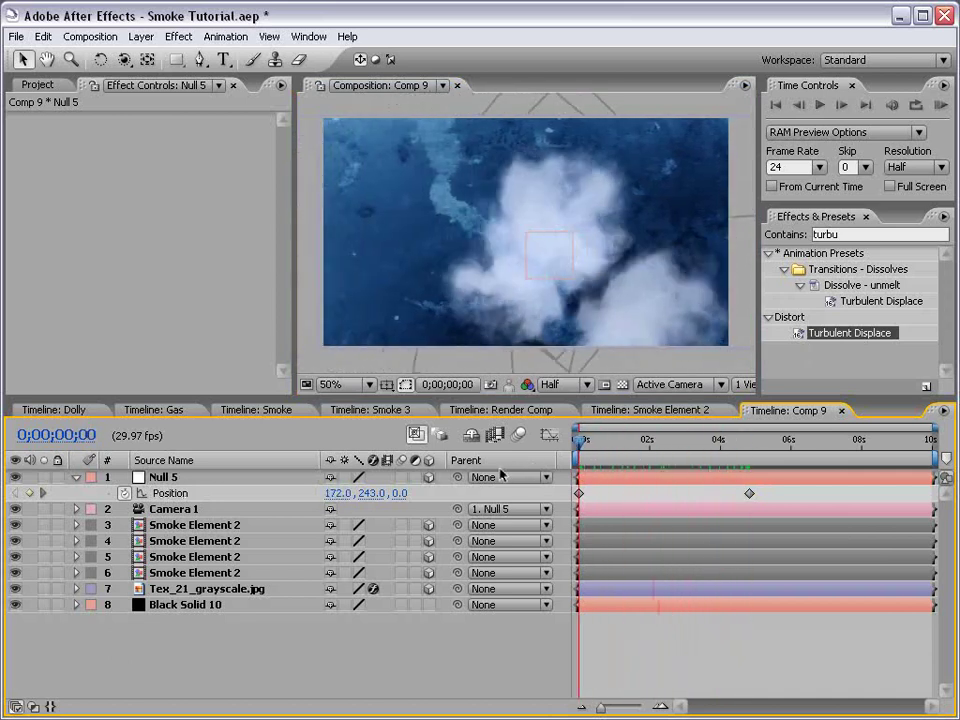
Duplicate the top Smoke Element 2 layer, enlarge and rotate the copy, undoing the last changes
click(170, 527)
key(ctrl+d)
drag(708, 218, 740, 228)
key(w)
drag(551, 222, 585, 212)
key(v)
key(ctrl+z)
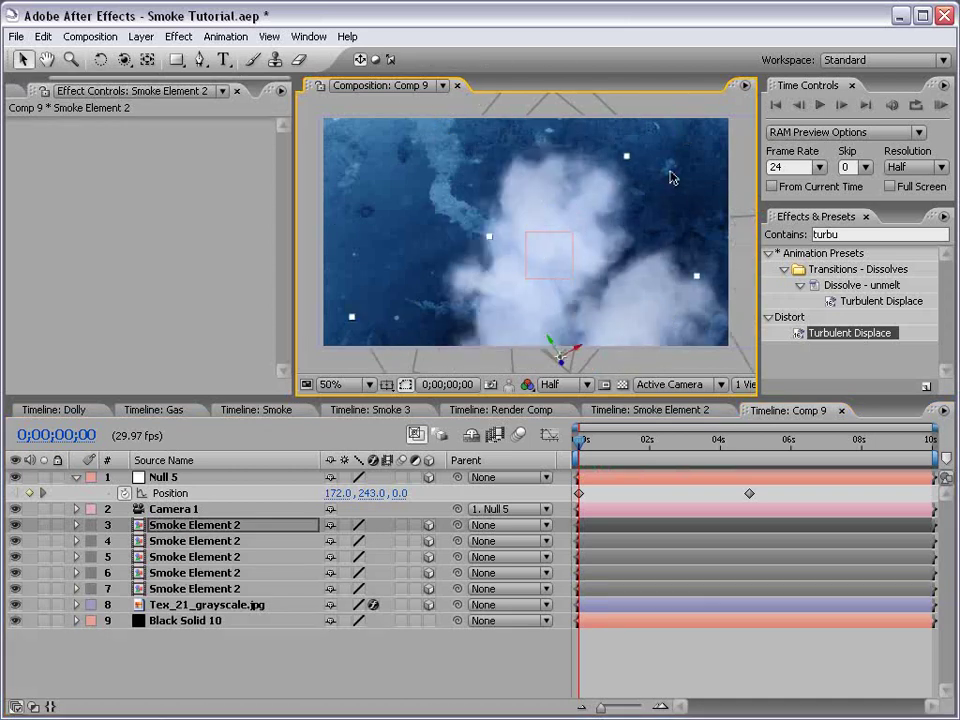
key(ctrl+z)
key(ctrl+z)
key(ctrl+z)
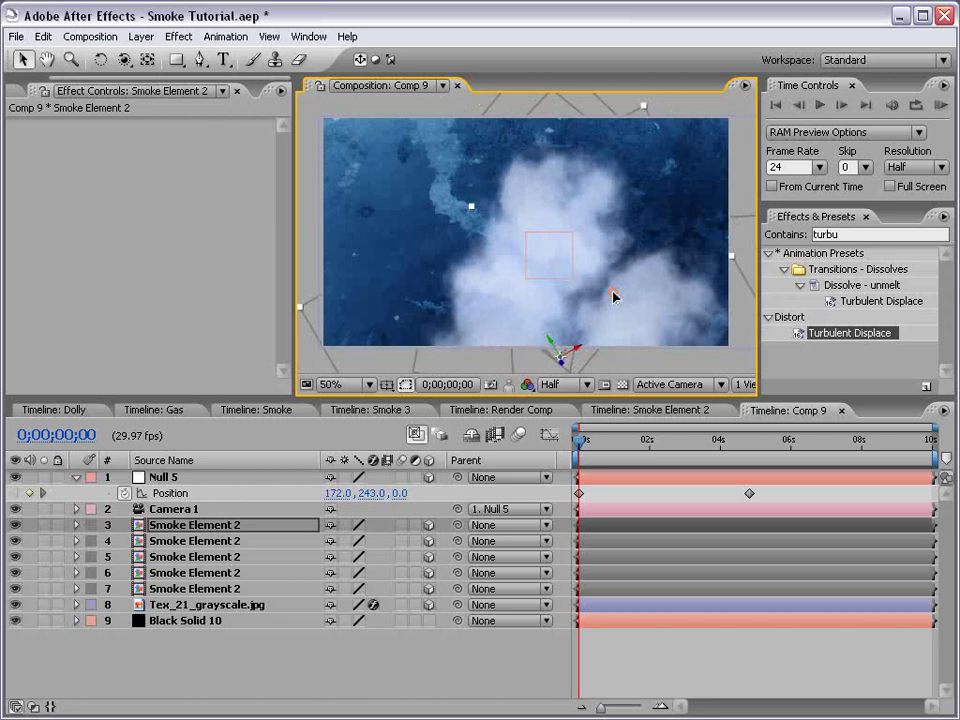
mouse_move(585, 441)
mouse_down()
mouse_move(727, 447)
mouse_move(578, 445)
mouse_up()
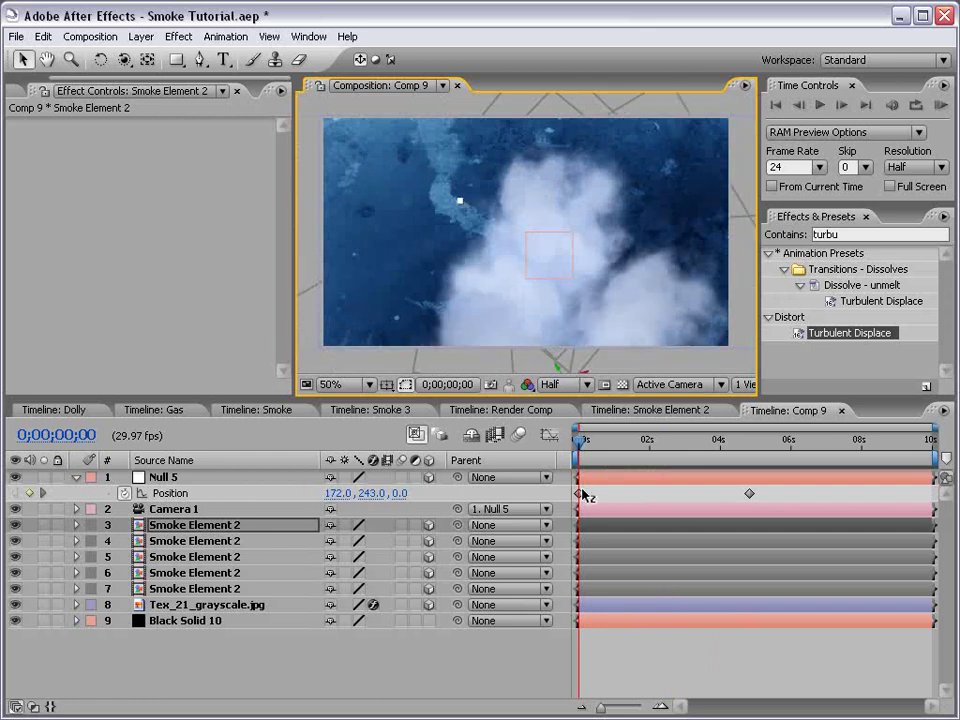
Check the framing around five seconds and set the copy's Scale to 124.9%
key(comma)
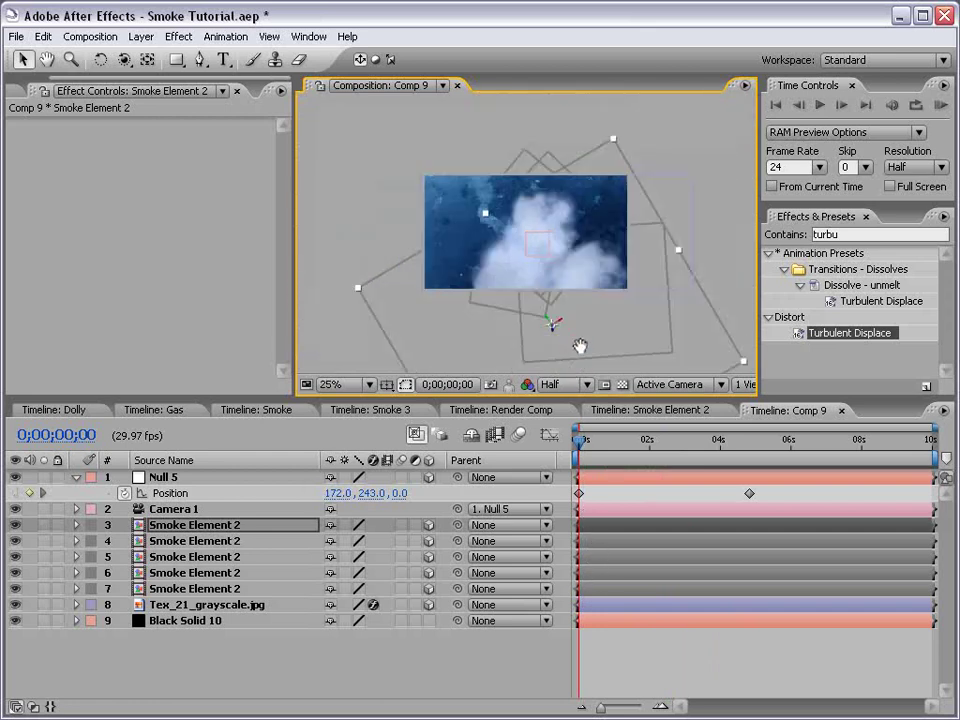
scroll(574, 338, down, 1)
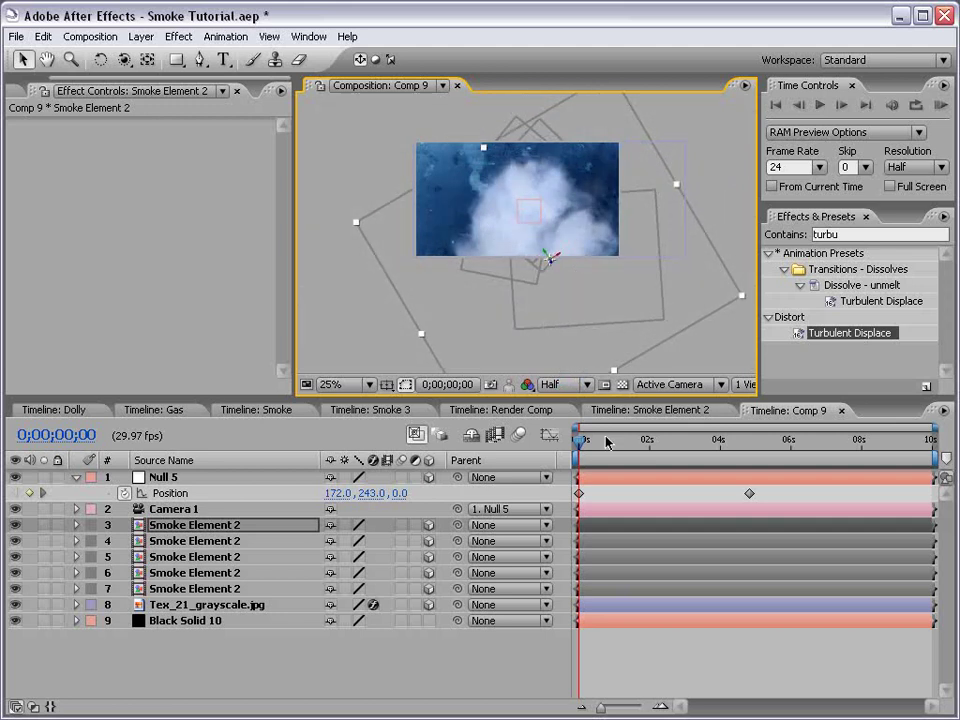
drag(604, 440, 763, 452)
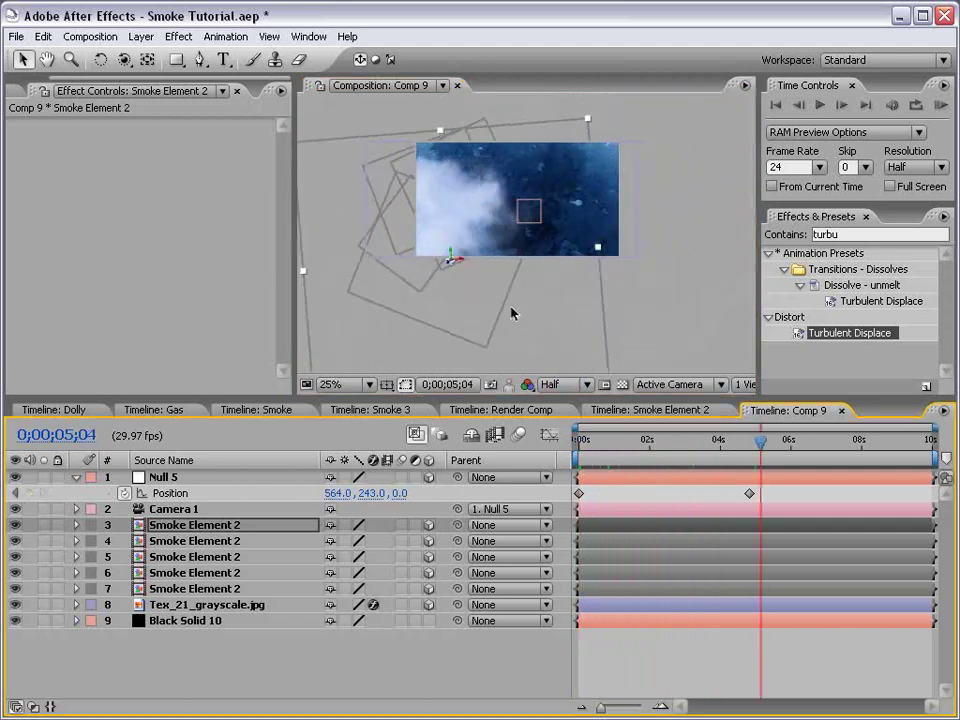
click(414, 292)
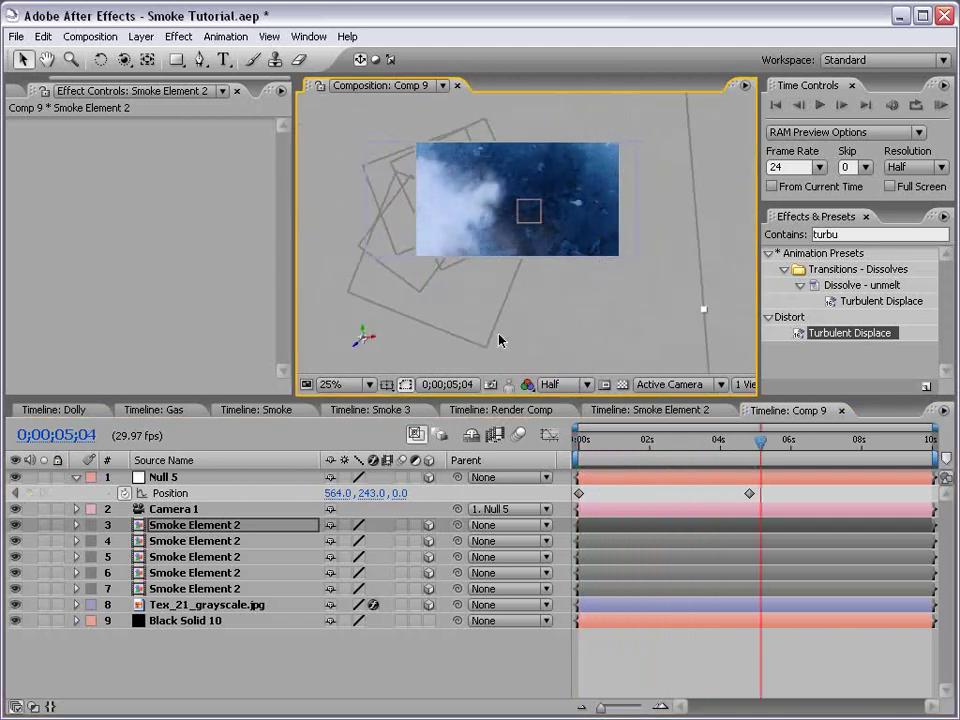
click(330, 530)
key(s)
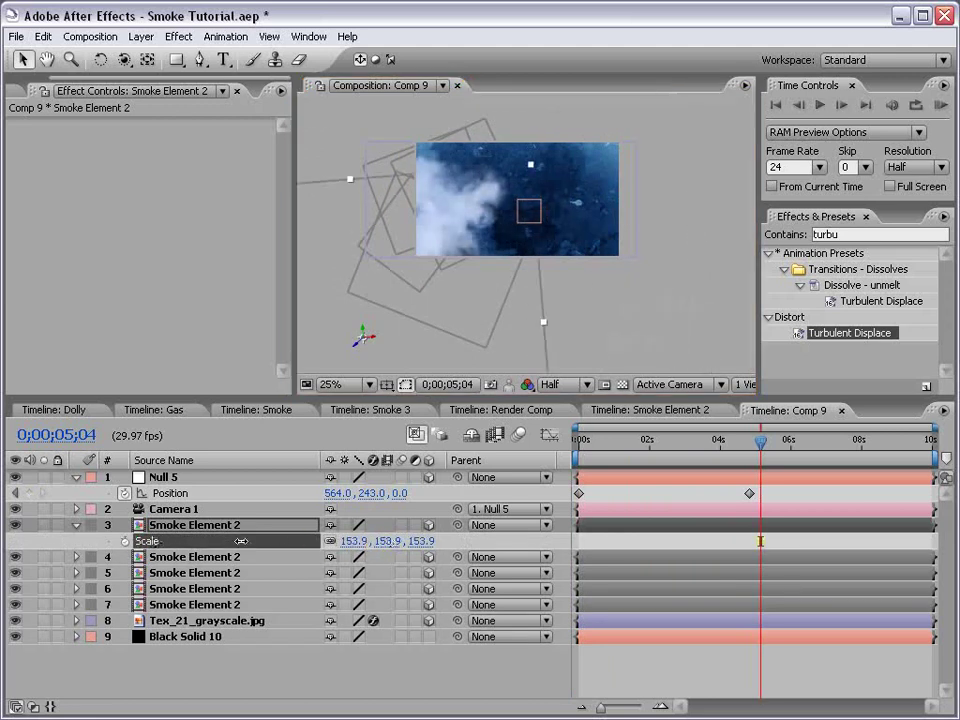
click(482, 261)
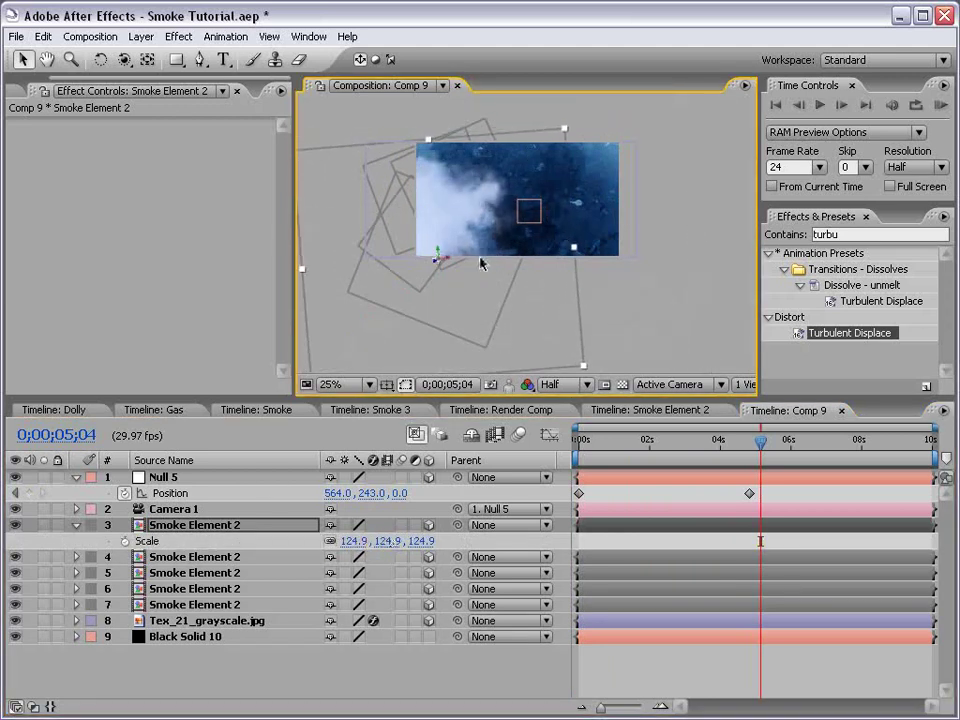
scroll(480, 317, up, 2)
drag(713, 461, 752, 458)
Add two more Smoke Element 2 copies to the right, rotating and resizing the newest one
scroll(559, 268, down, 2)
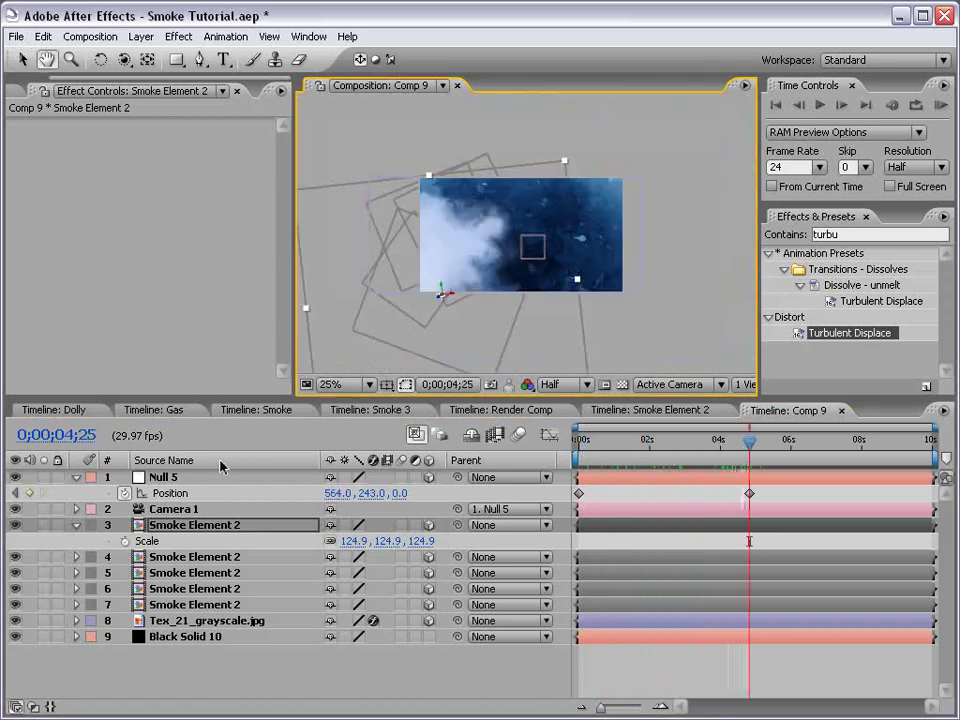
key(ctrl+d)
drag(465, 270, 665, 268)
key(ctrl+d)
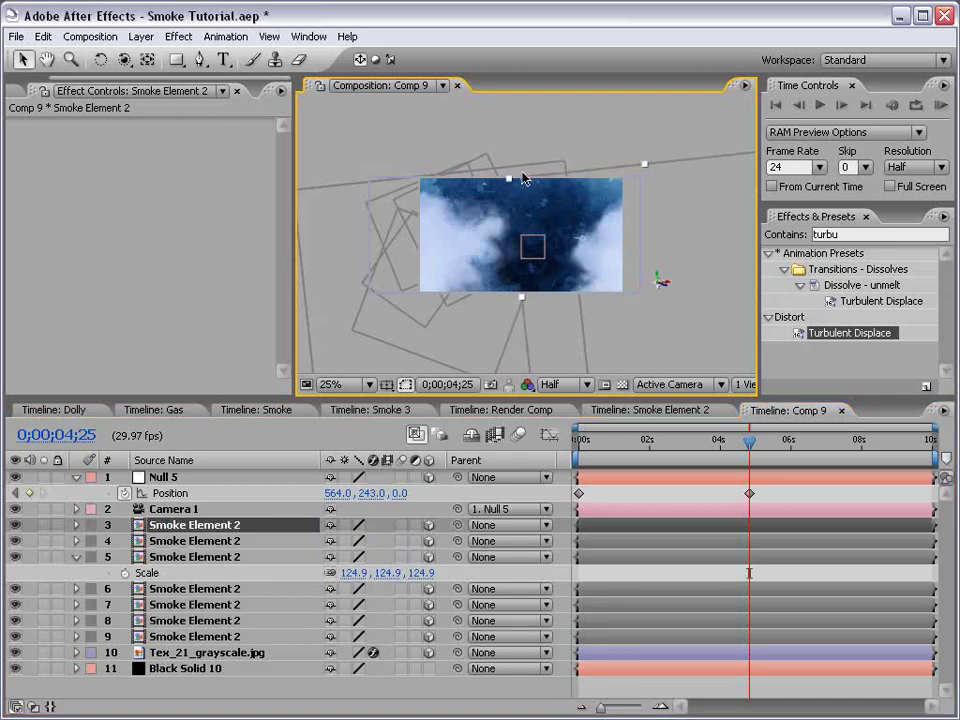
drag(665, 290, 596, 257)
key(w)
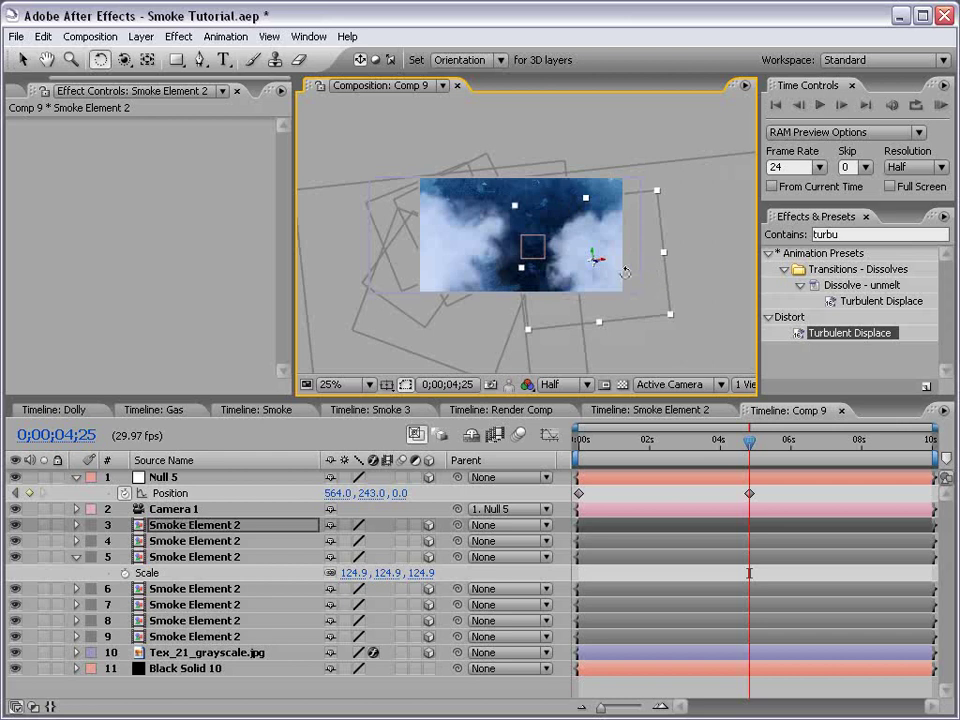
key(period)
drag(664, 288, 658, 225)
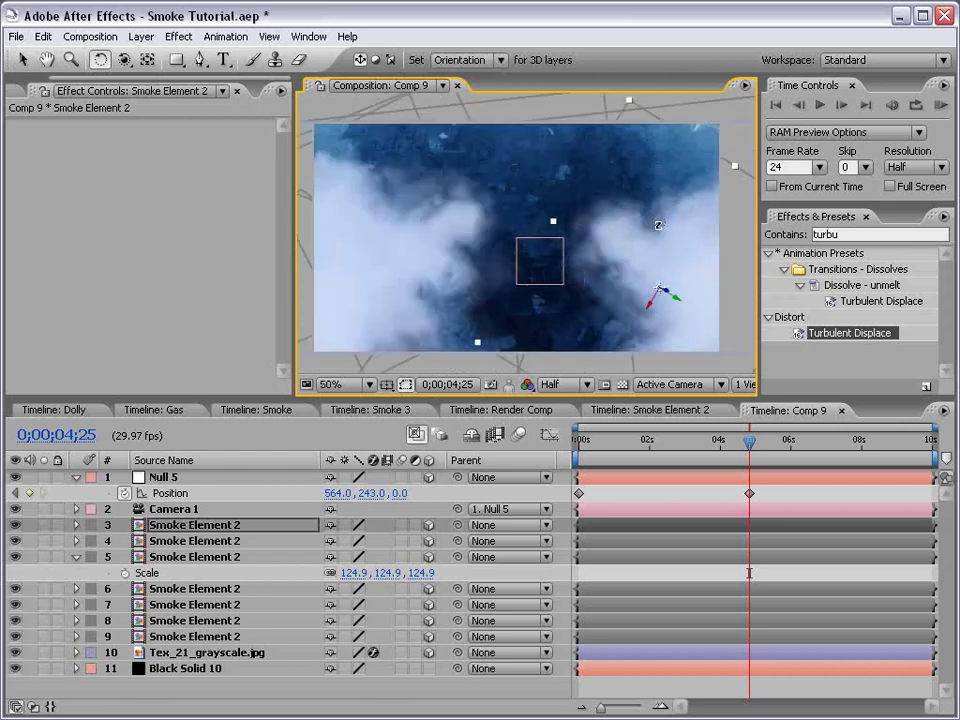
key(v)
drag(628, 101, 675, 280)
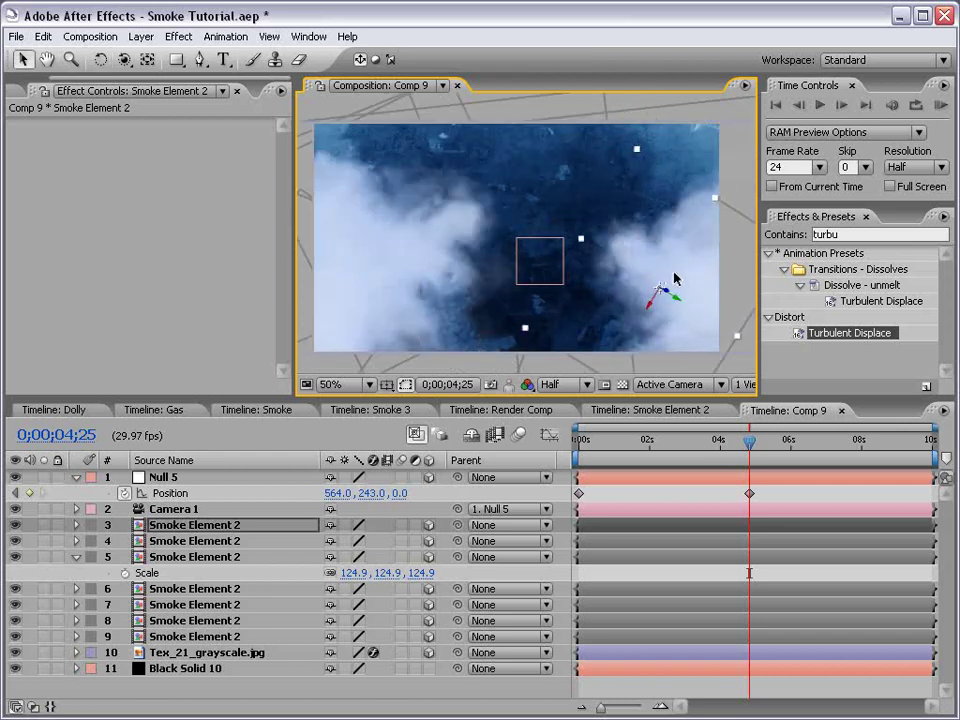
Duplicate the smoke once more, rotate it to a new 3D angle and adjust its placement
key(ctrl+d)
key(w)
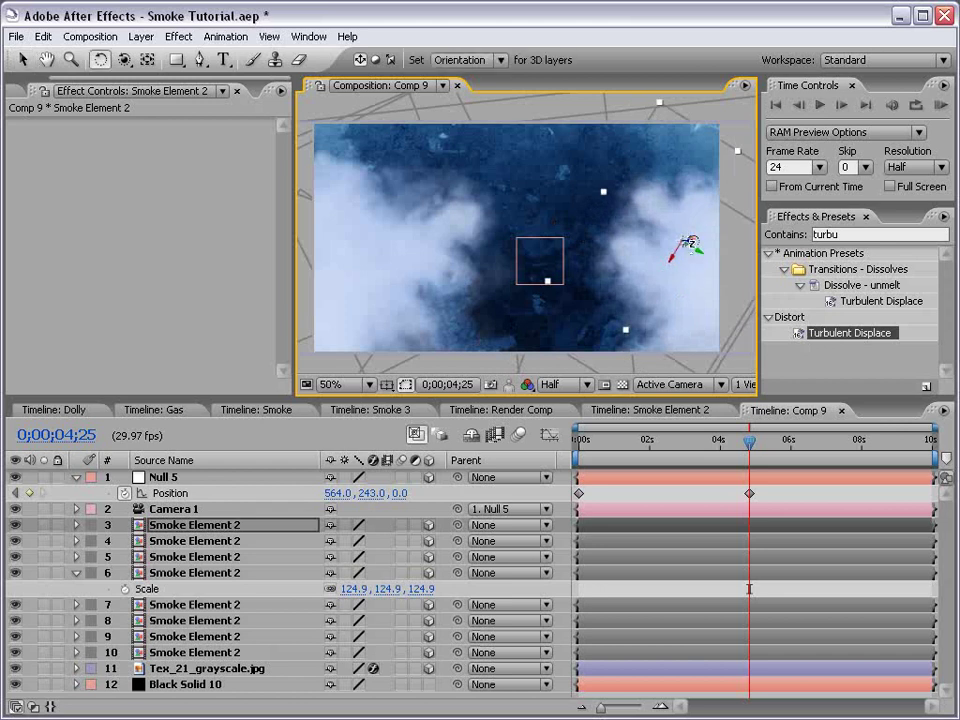
drag(686, 245, 690, 216)
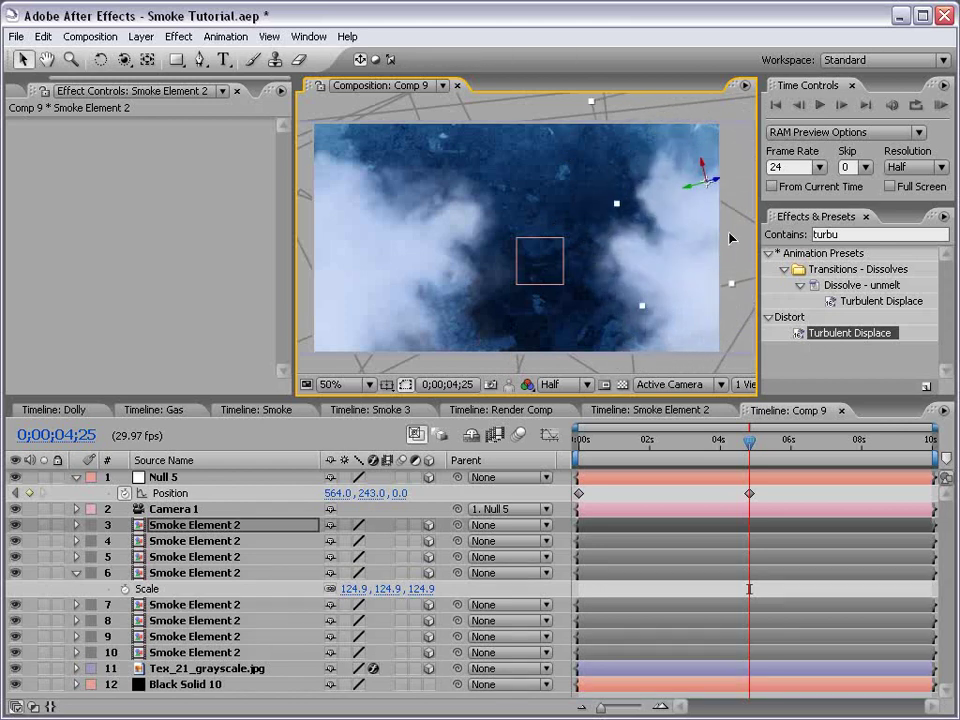
key(v)
drag(606, 141, 639, 163)
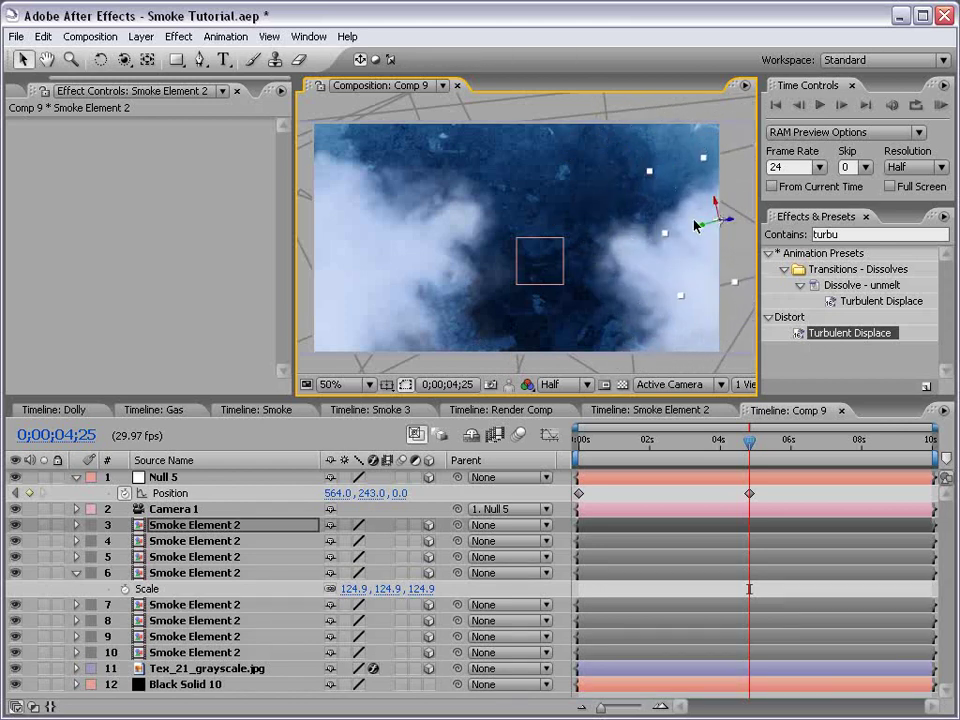
drag(701, 240, 692, 306)
drag(748, 447, 761, 476)
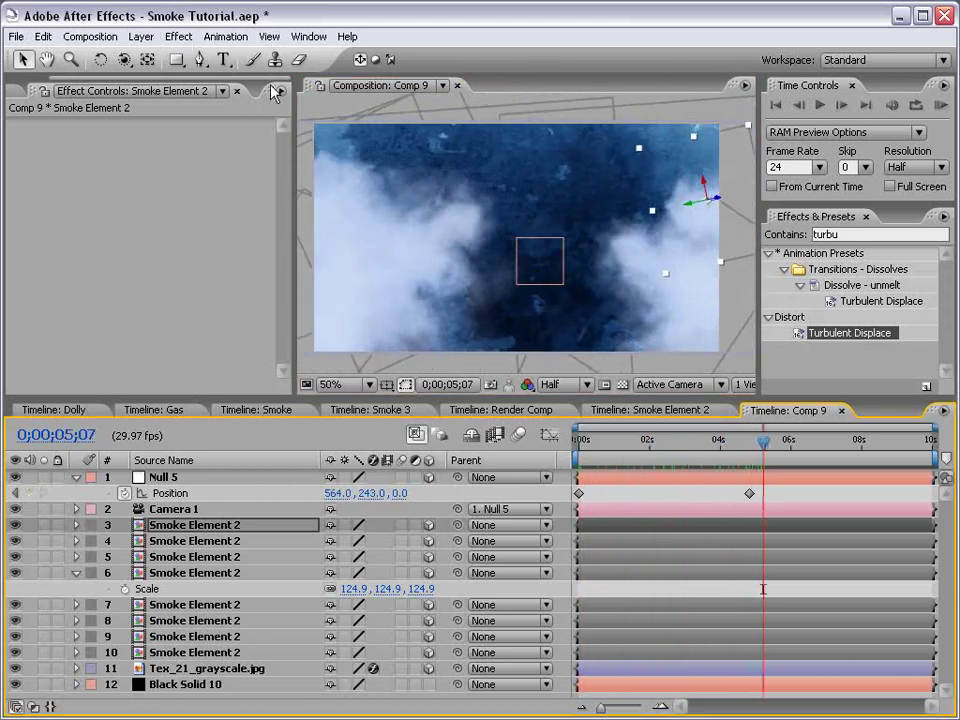
Create a 3D TITLE text layer centred inside the null's square
click(463, 237)
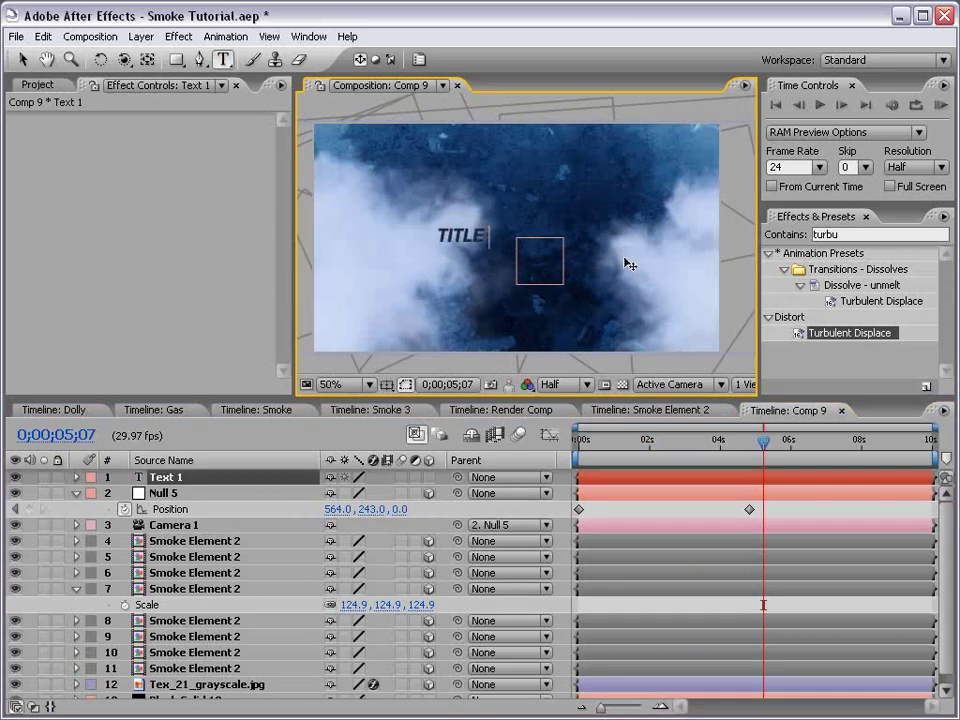
click(21, 59)
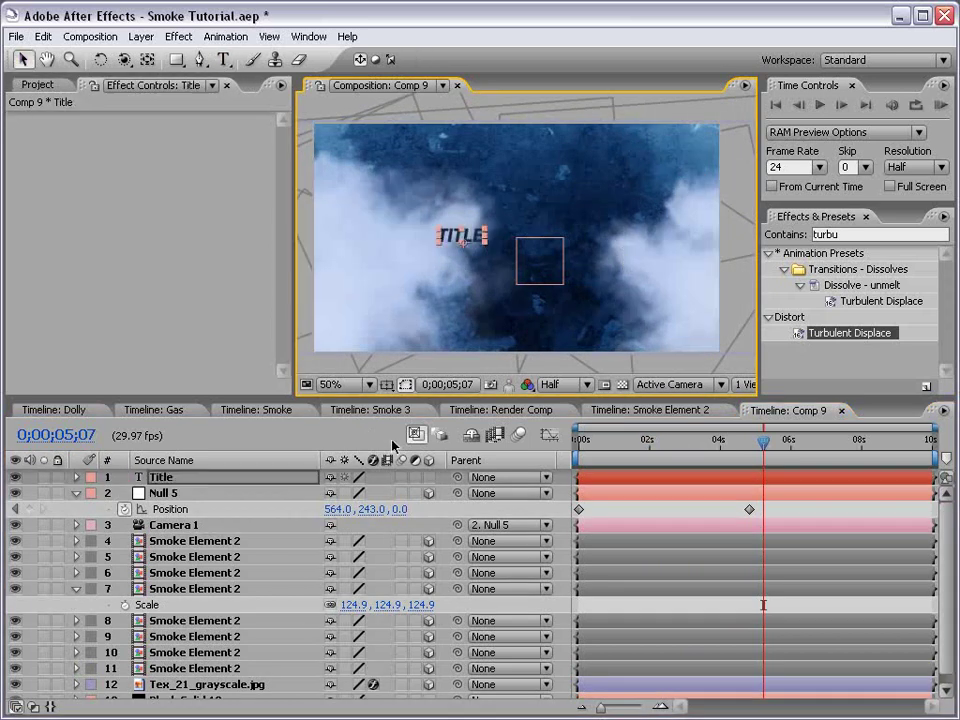
click(429, 478)
drag(392, 244, 321, 266)
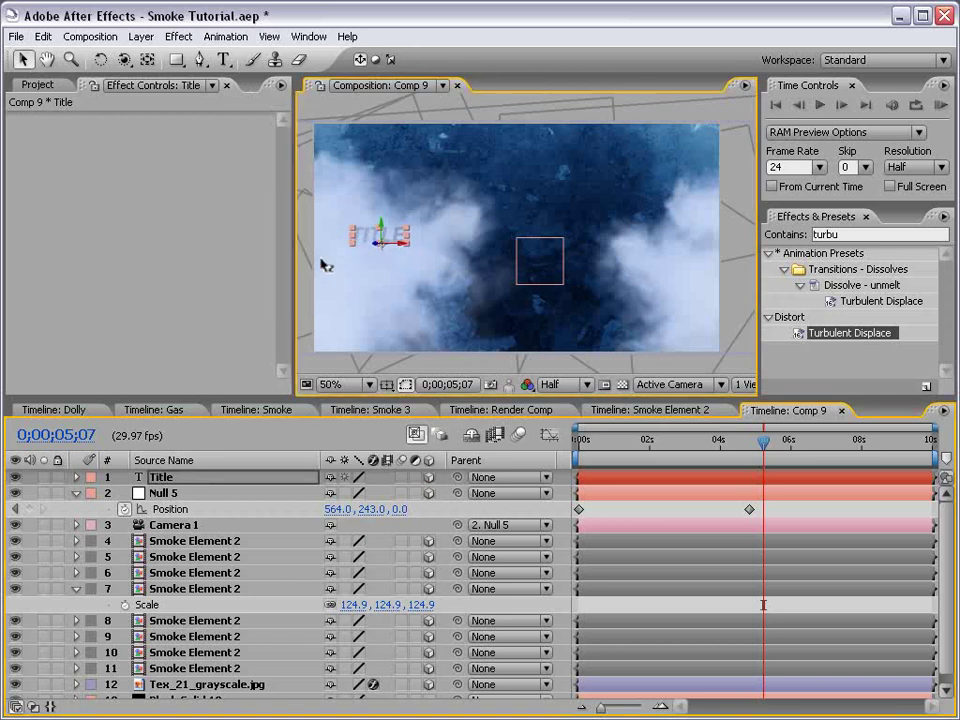
drag(377, 246, 548, 256)
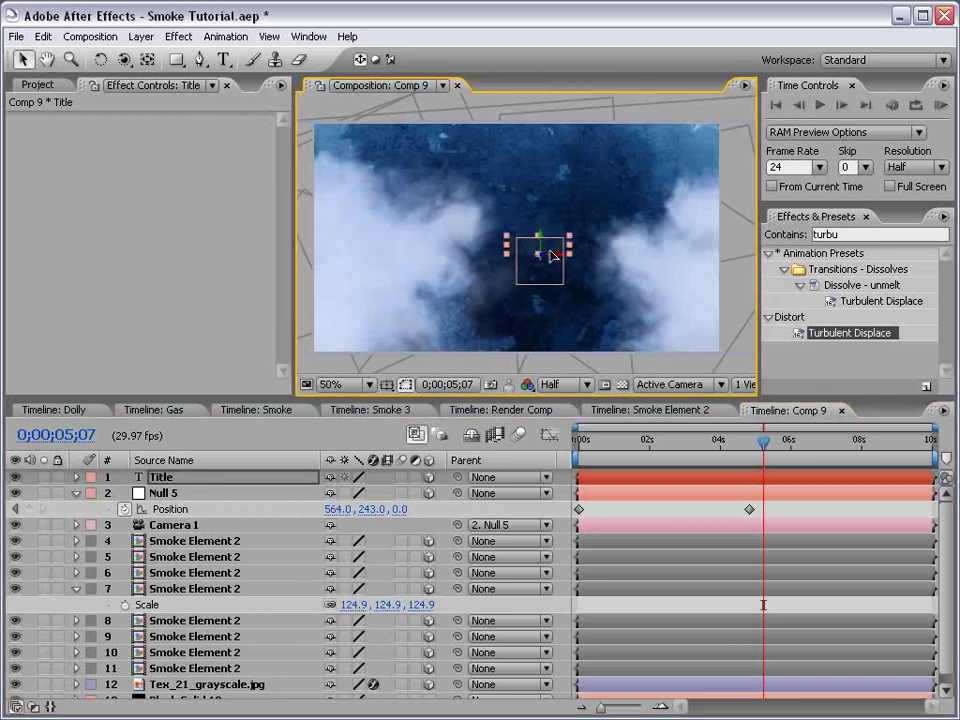
Set the TITLE text fill to white in the Character panel
key(ctrl+t)
click(418, 60)
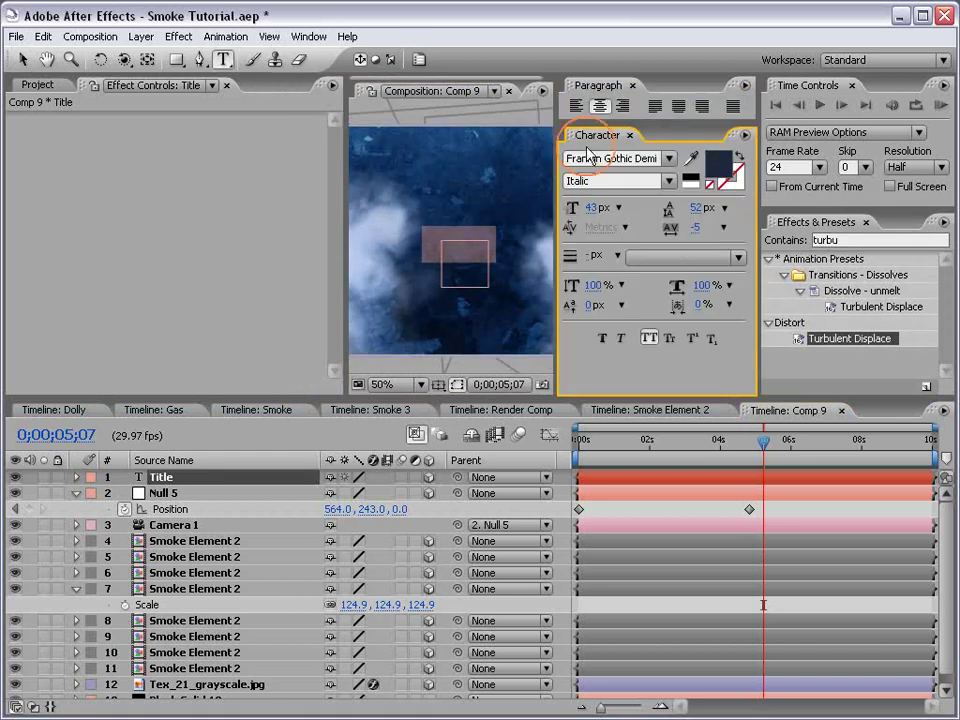
click(690, 185)
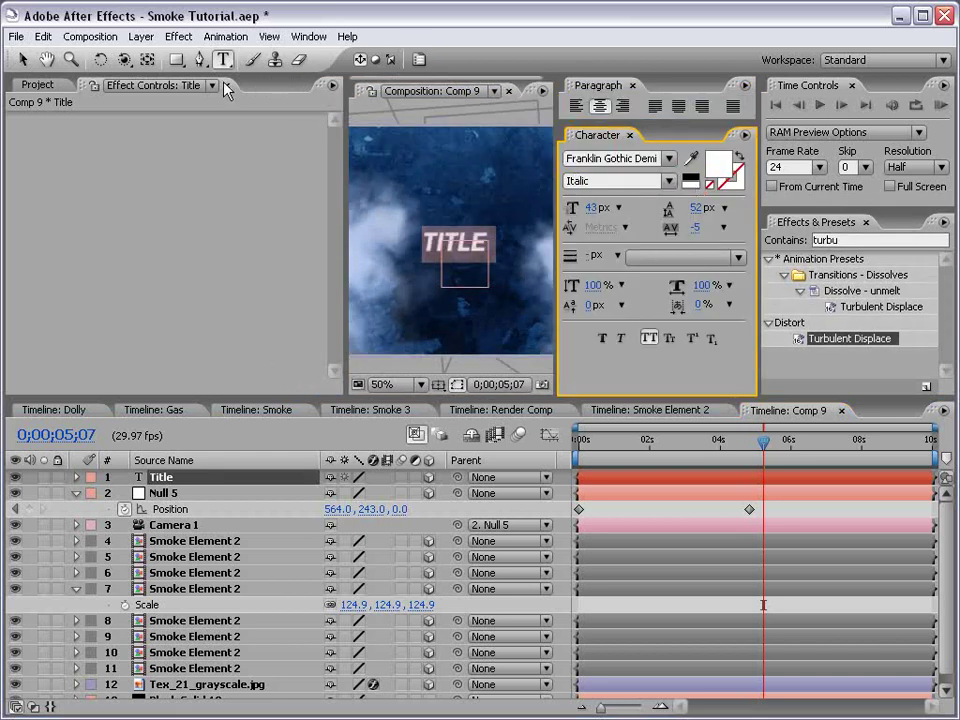
click(26, 60)
click(629, 135)
click(632, 85)
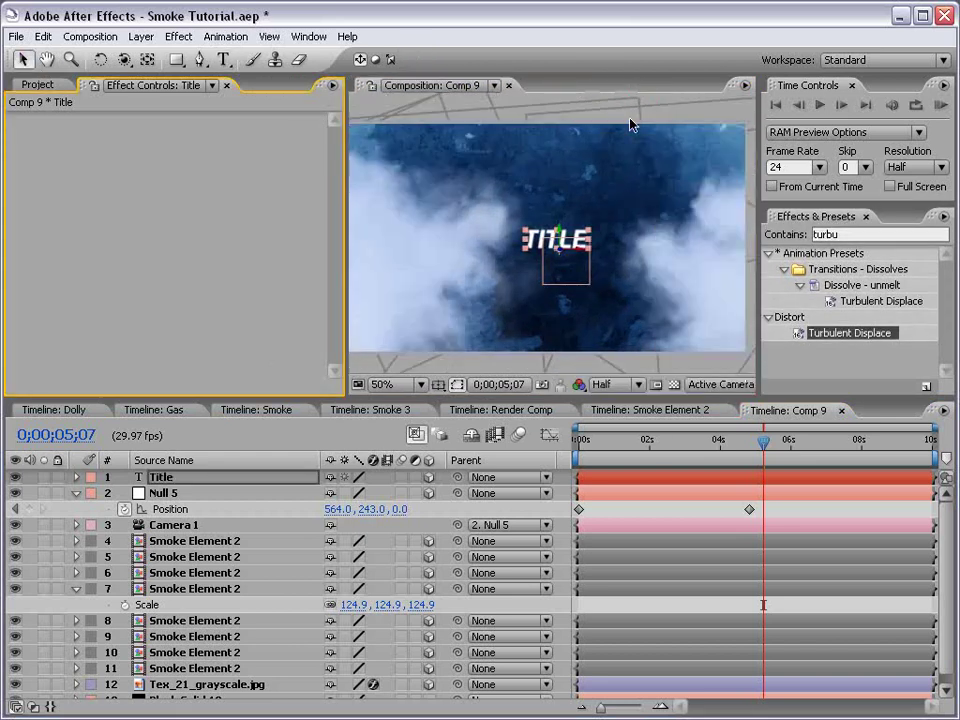
click(640, 509)
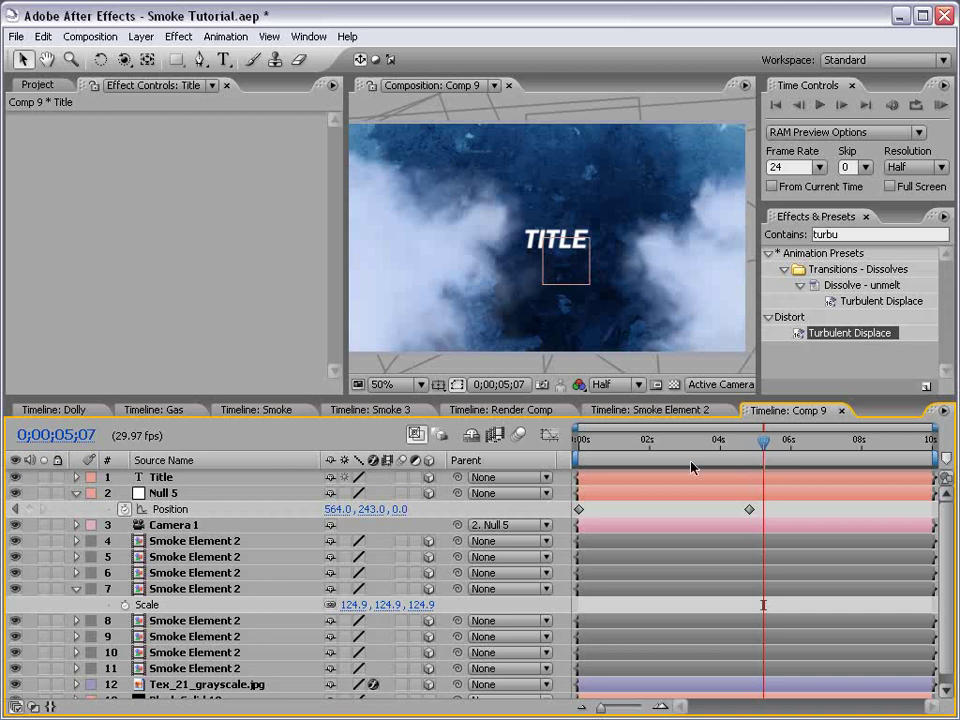
Scale the Title layer to 118% and review the animation from the start
click(163, 481)
key(s)
drag(586, 244, 593, 252)
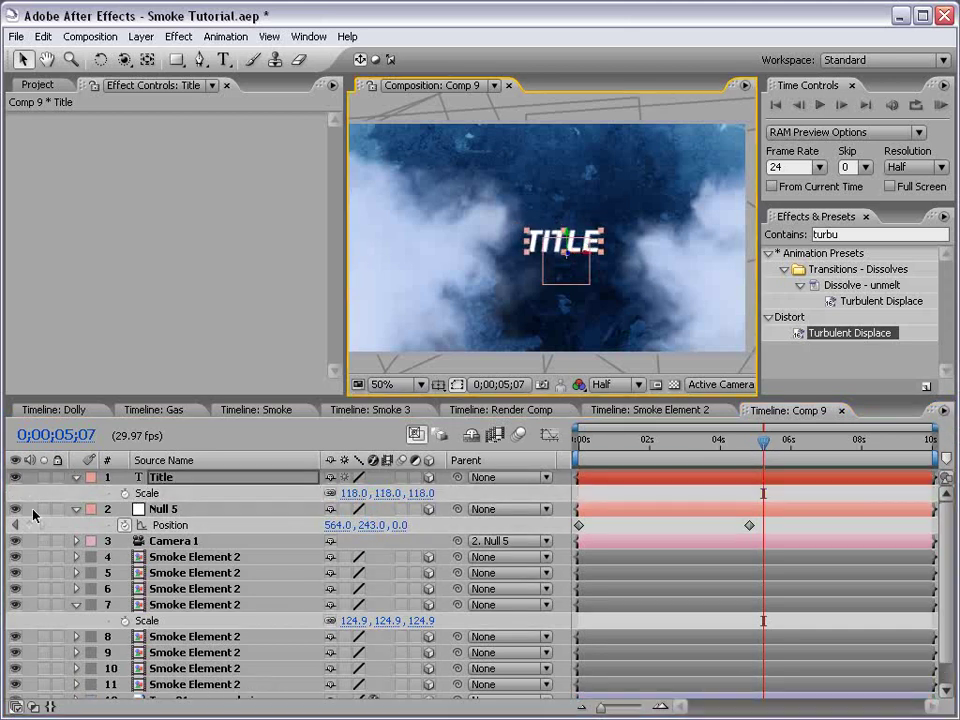
click(33, 514)
drag(763, 441, 746, 470)
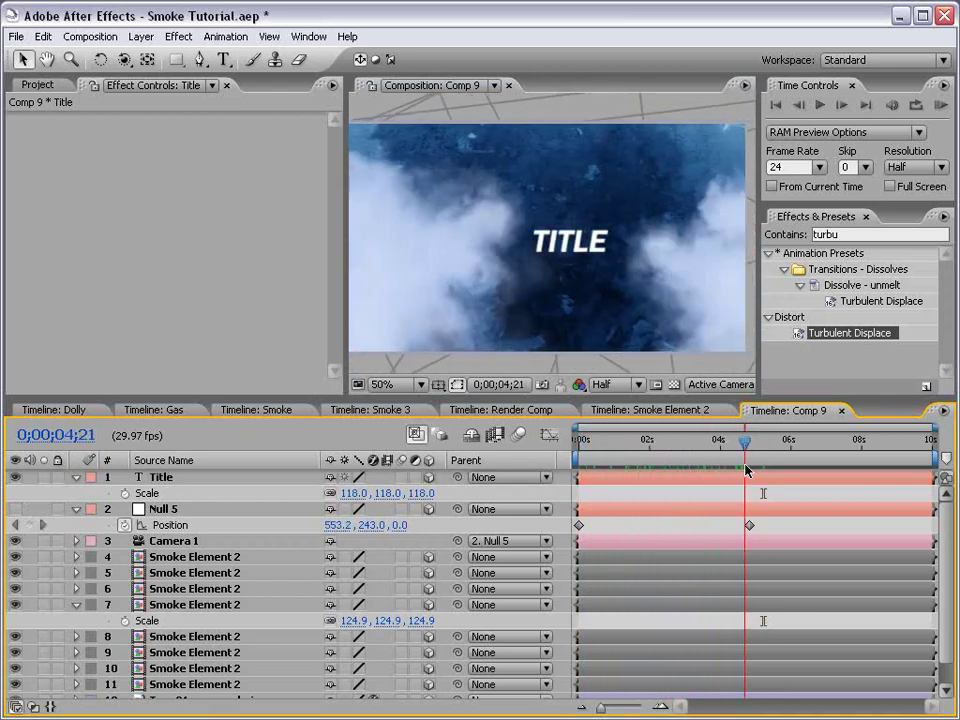
Add a new adjustment layer to Comp 9 with a Curves effect
click(141, 36)
mouse_move(160, 56)
click(413, 135)
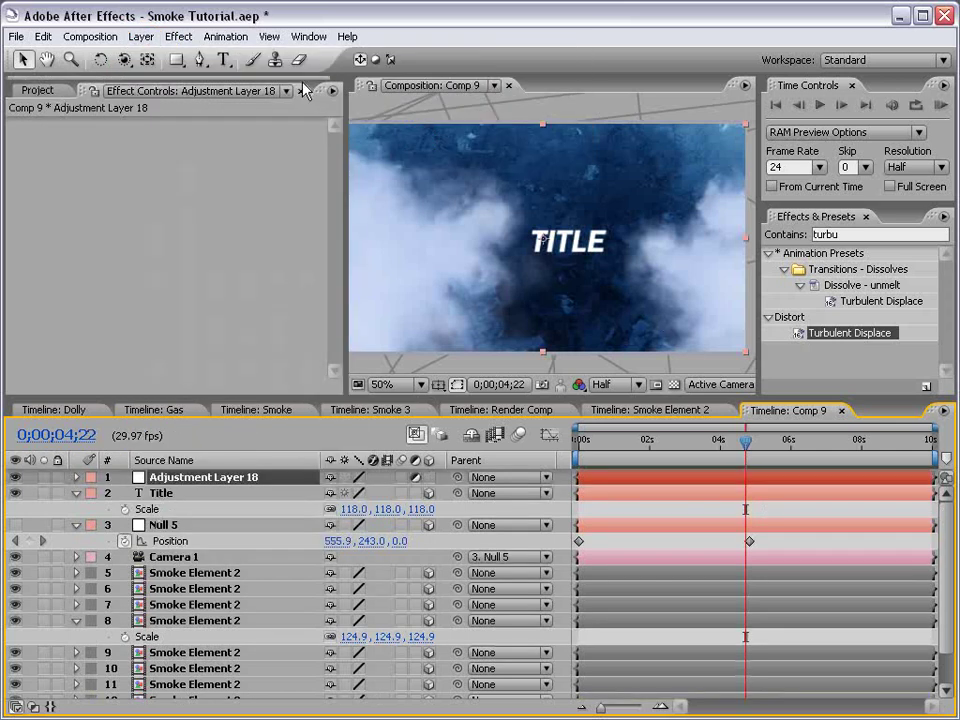
click(178, 36)
mouse_move(250, 226)
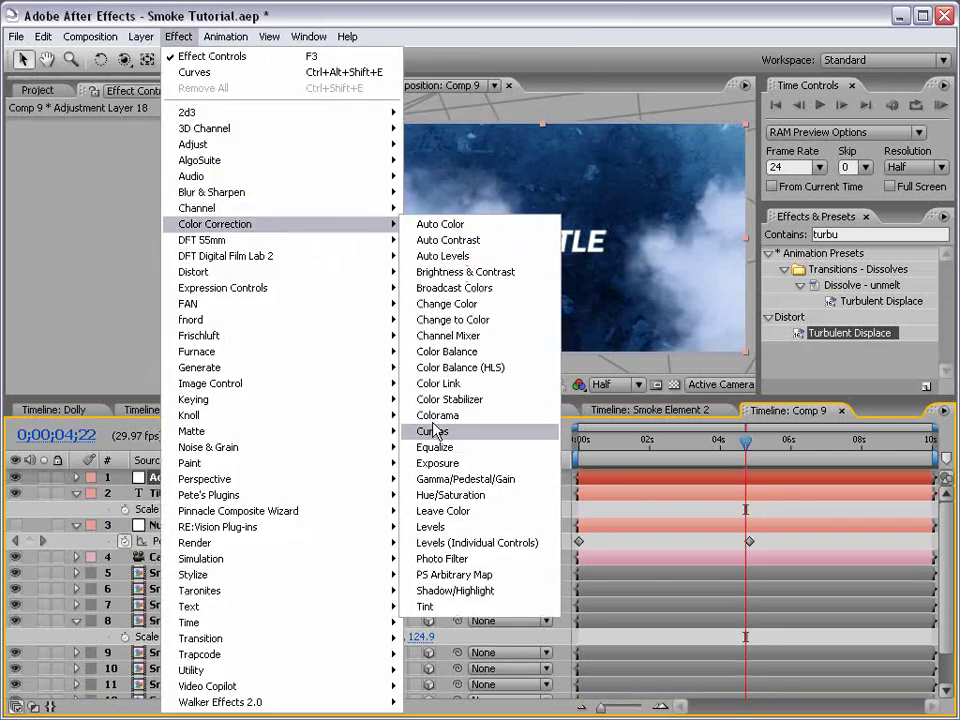
click(491, 437)
Pull the Red curve down at its midpoint and lift the Blue curve, then review the grade
click(190, 156)
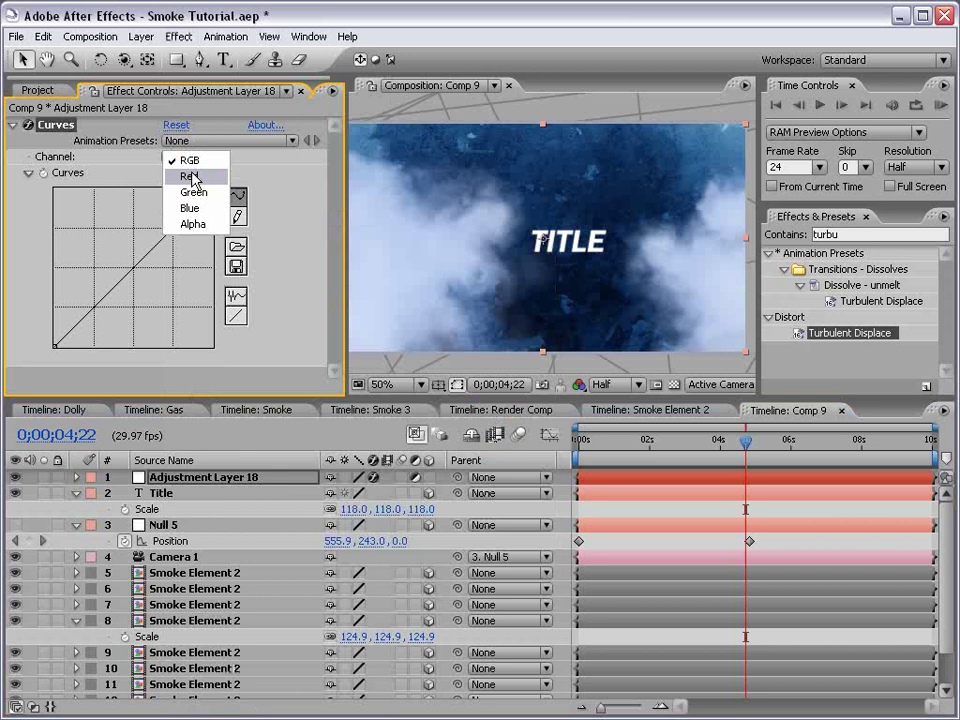
click(189, 176)
drag(133, 267, 135, 281)
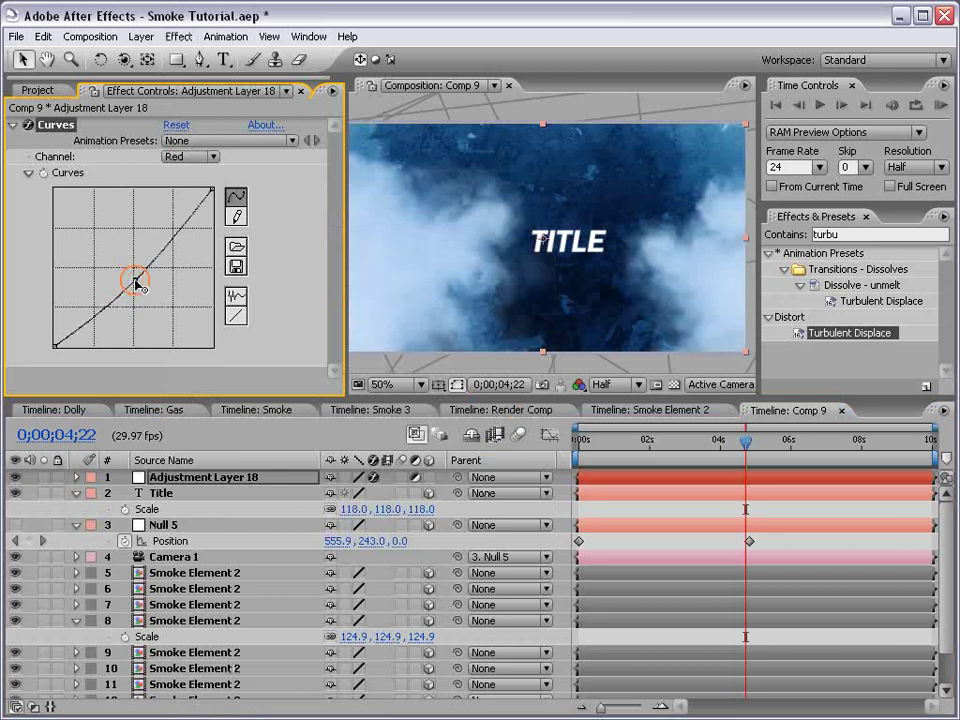
click(190, 156)
click(189, 189)
drag(133, 270, 122, 270)
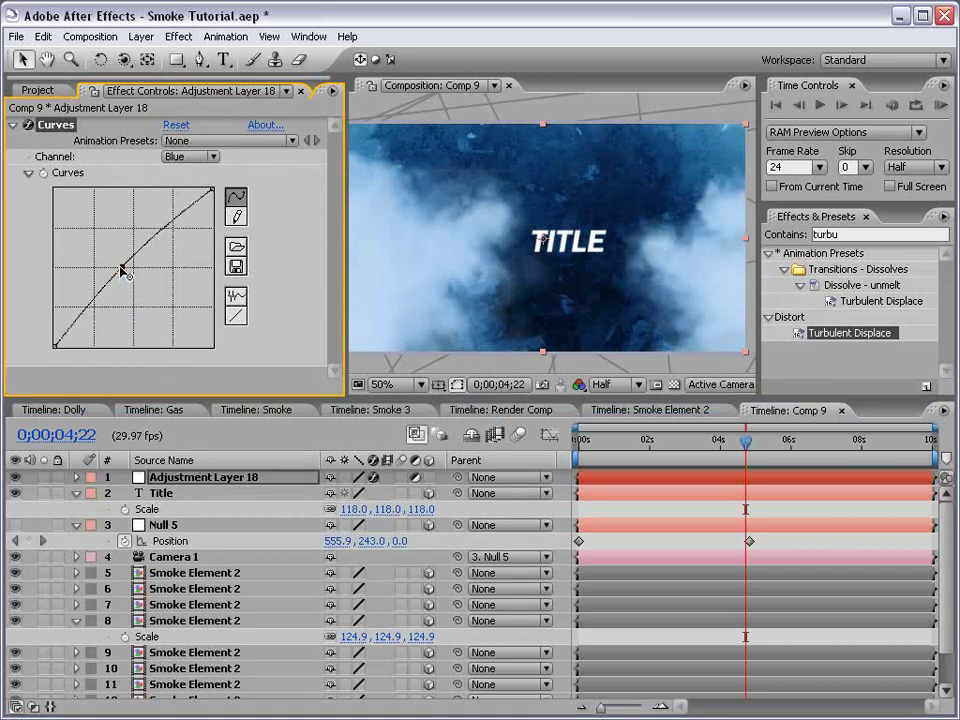
drag(740, 447, 578, 442)
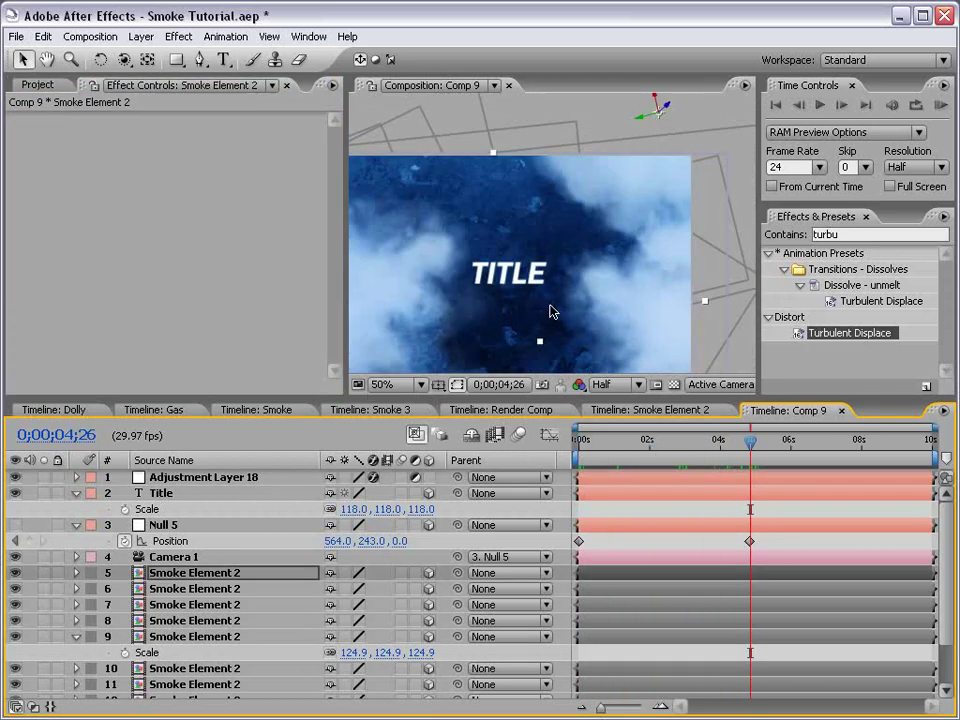
drag(551, 311, 637, 188)
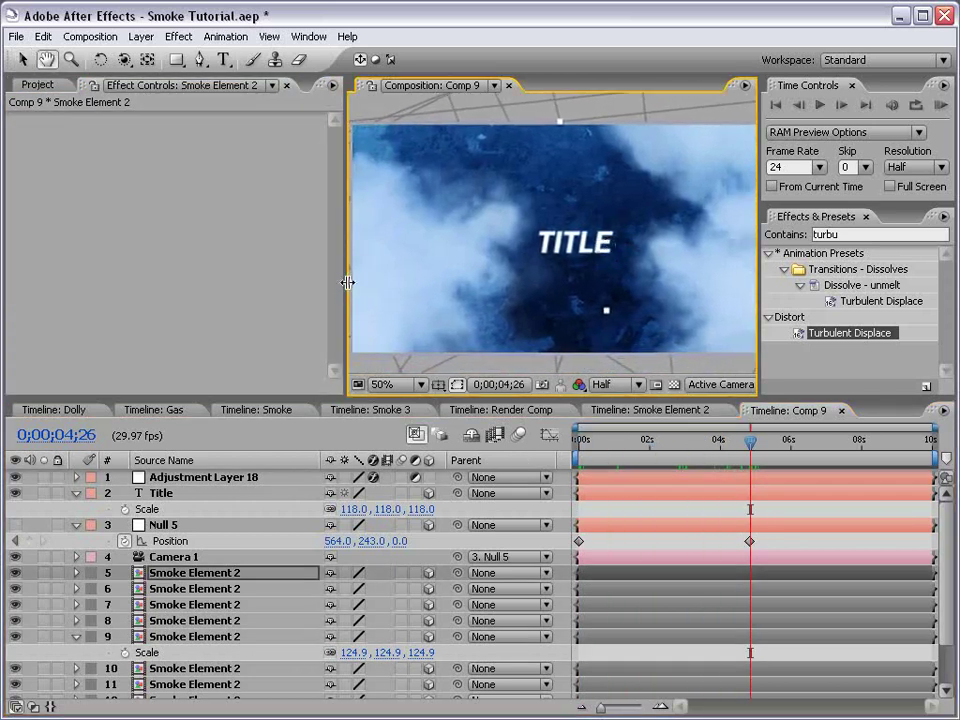
drag(347, 283, 250, 283)
Reveal Camera 1's Position and Point of Interest and keyframe both at 04;14
click(160, 557)
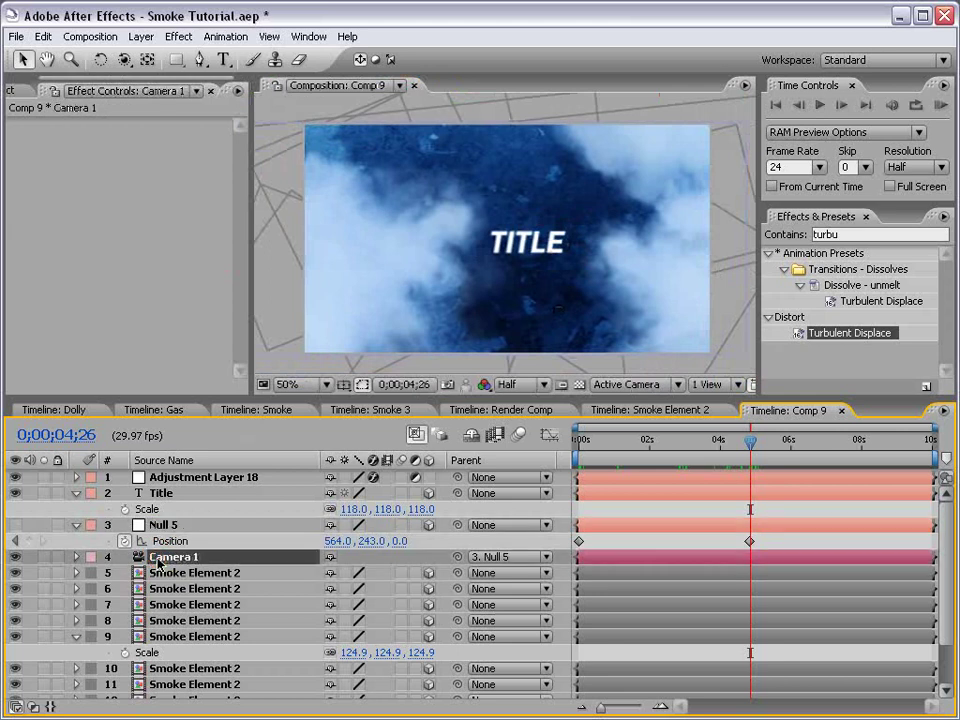
key(p)
key(shift+a)
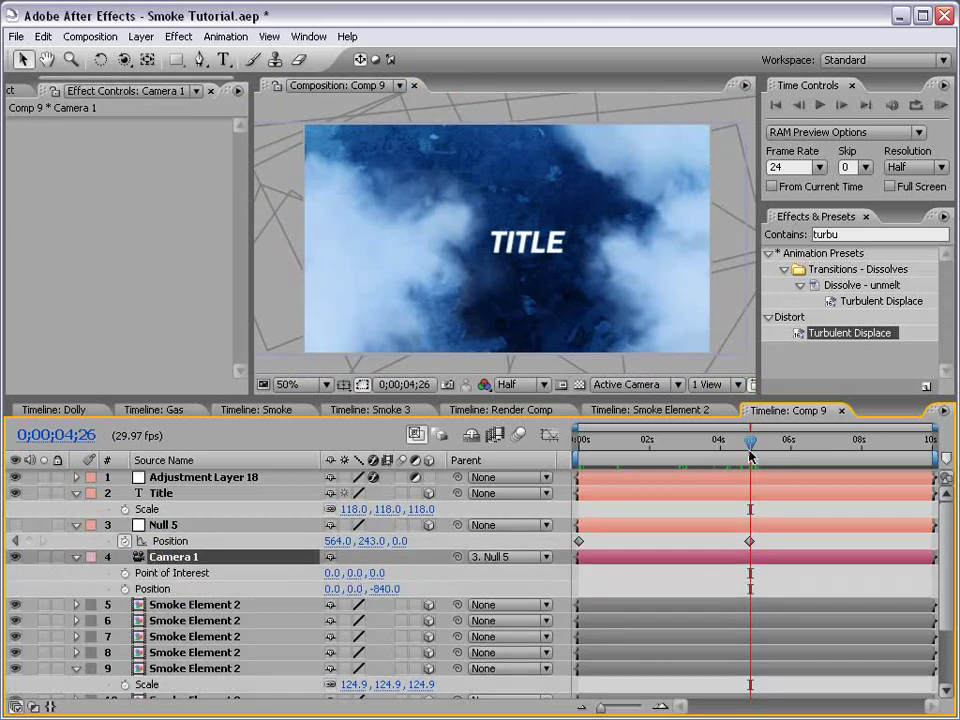
mouse_move(750, 457)
mouse_down()
mouse_move(601, 457)
mouse_move(753, 458)
mouse_move(741, 467)
mouse_up()
click(749, 541)
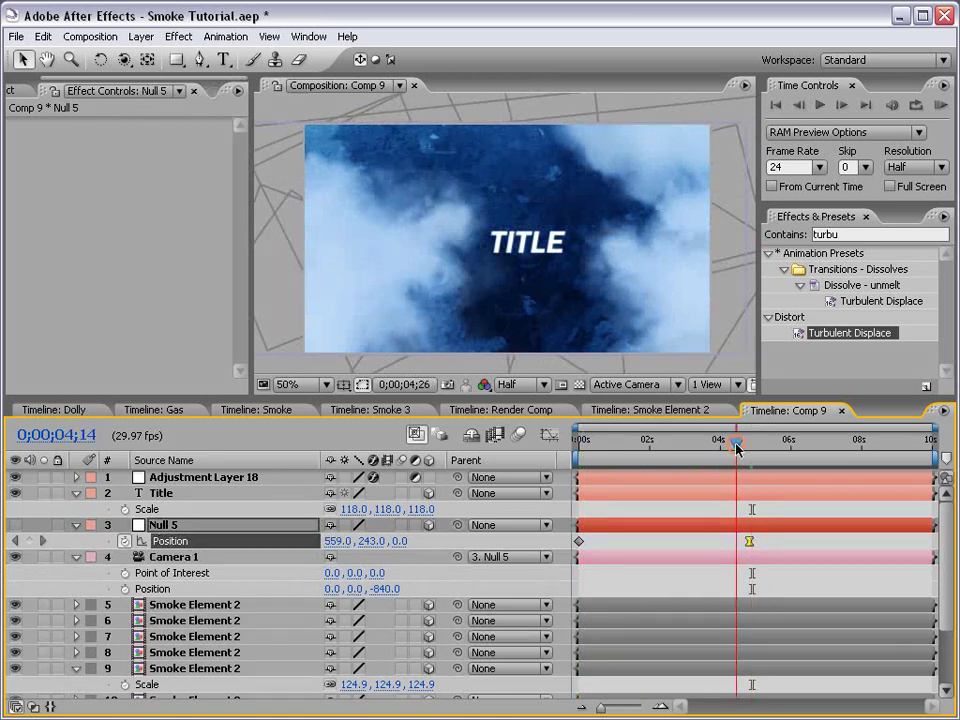
click(125, 573)
click(125, 589)
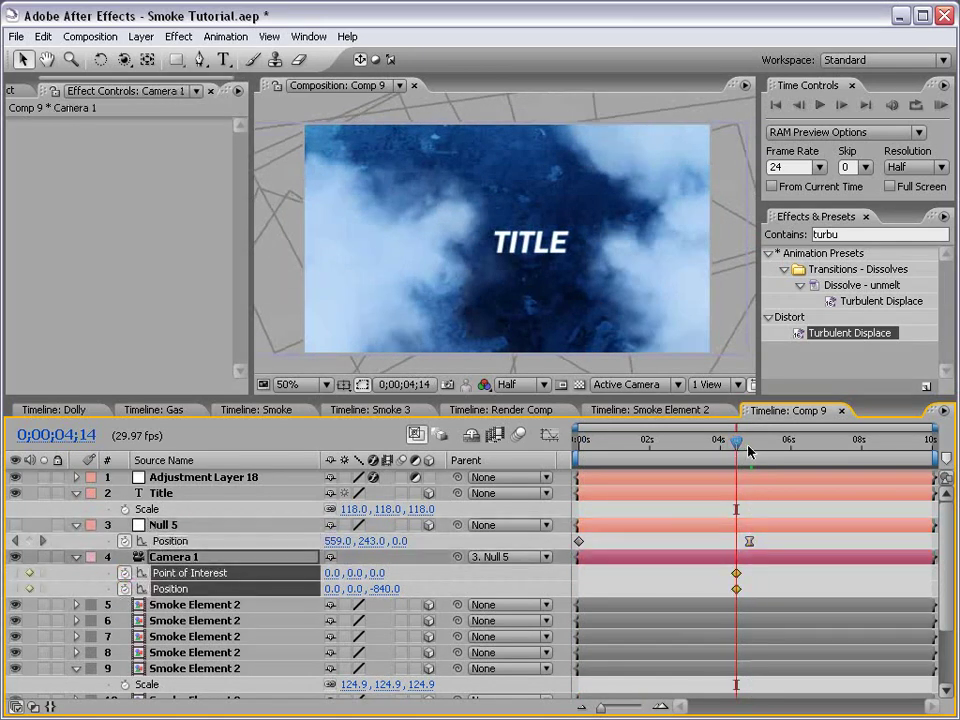
At 07;03, dolly Camera 1 closer to the TITLE with the Track Z Camera tool
drag(743, 460, 831, 445)
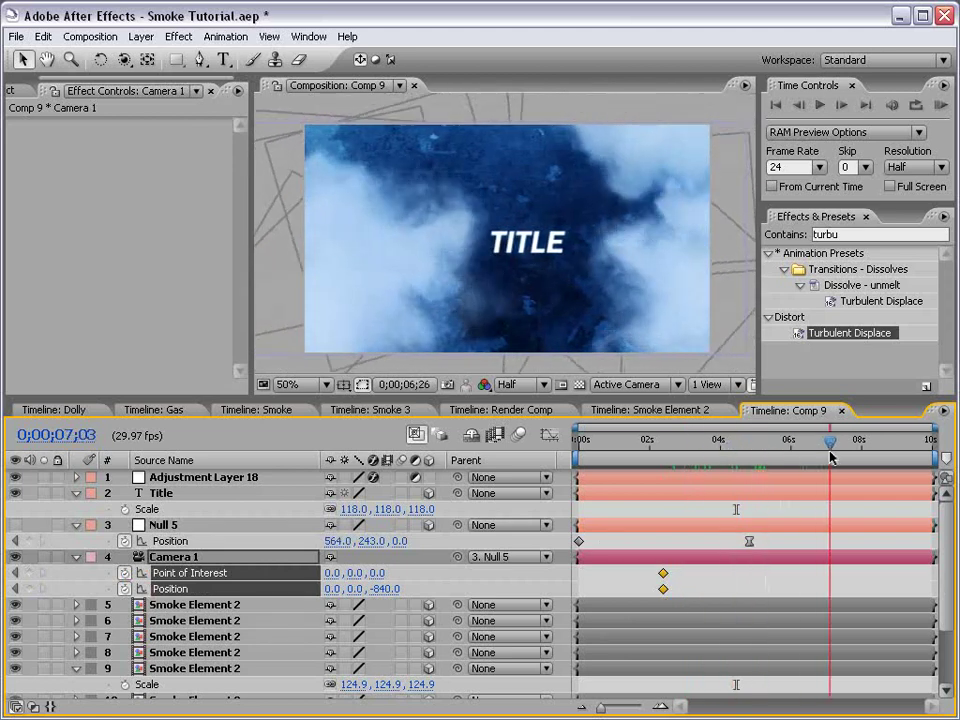
drag(124, 60, 186, 99)
drag(551, 306, 570, 298)
Ease all four camera keyframes and preview the push-in, skipping every other frame
click(632, 579)
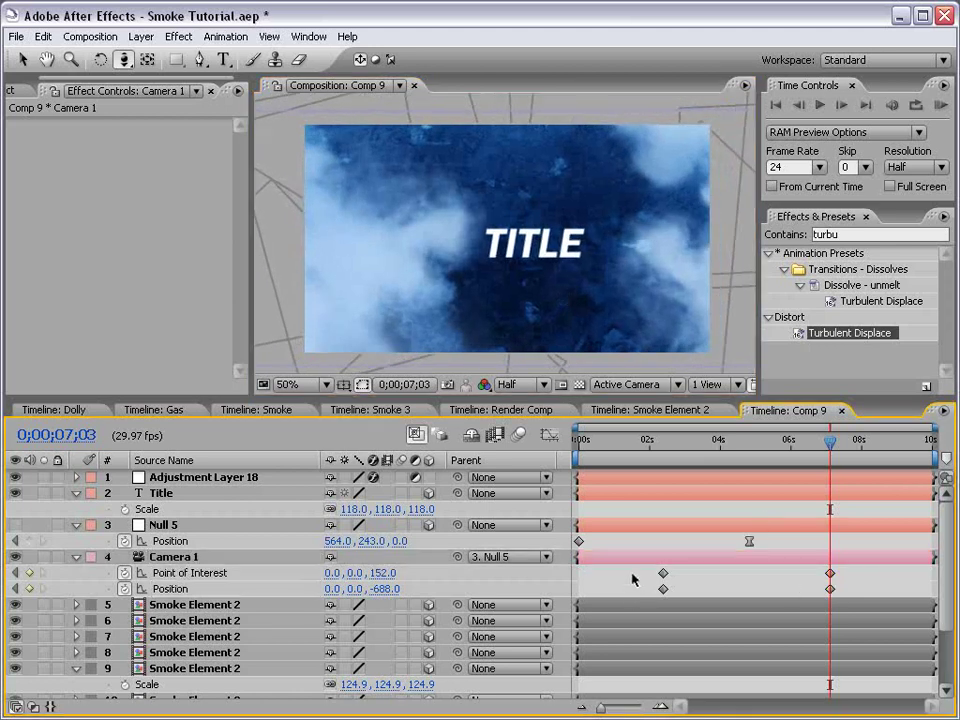
drag(828, 570, 655, 593)
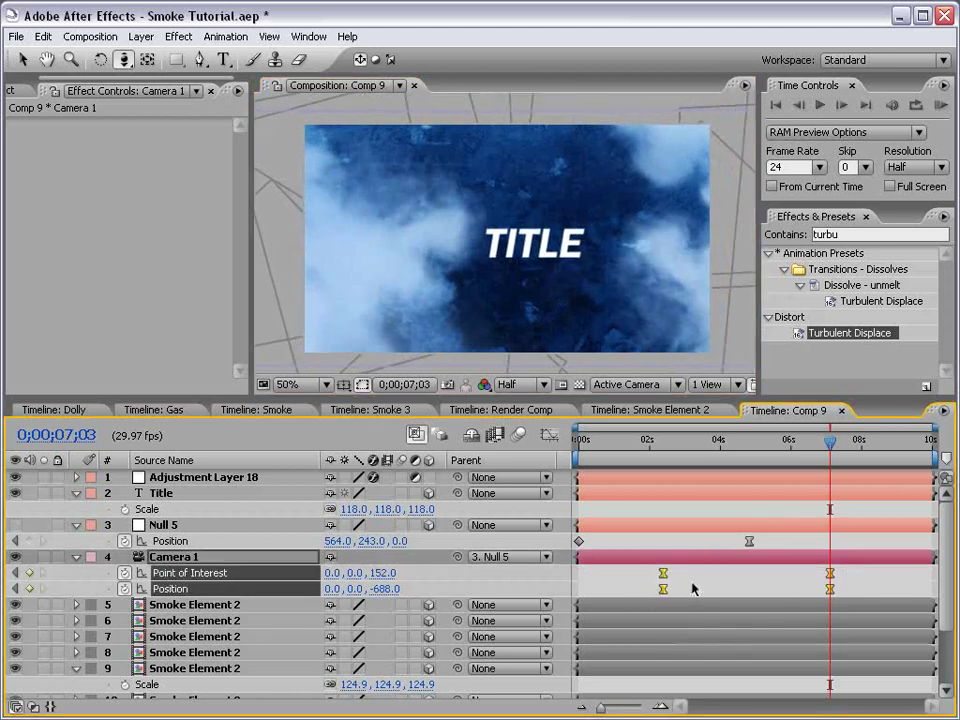
click(693, 589)
drag(619, 447, 817, 443)
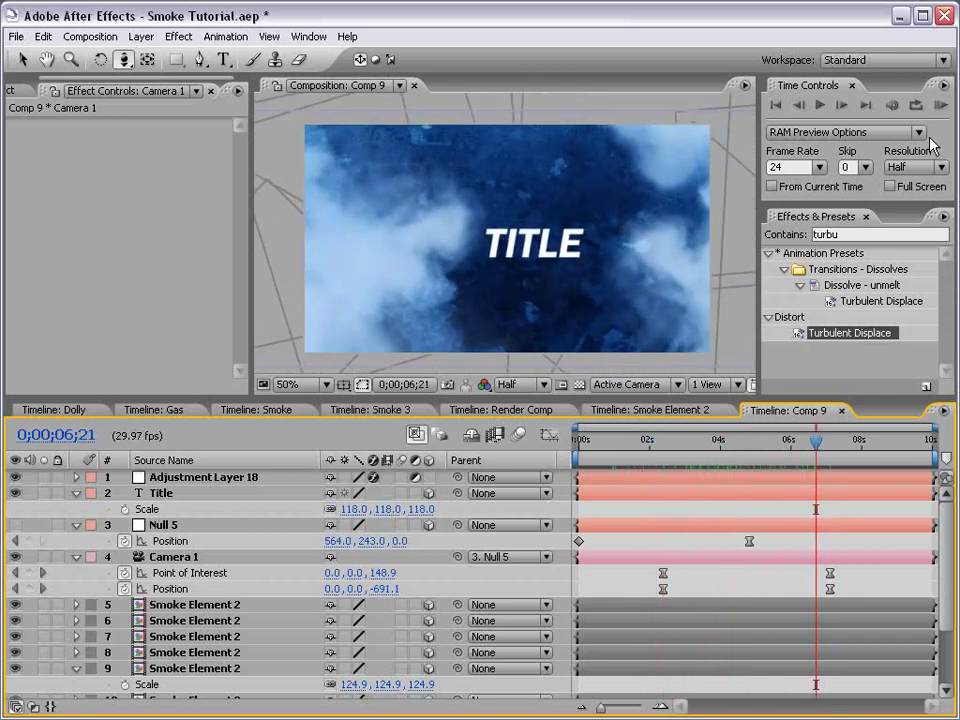
click(866, 167)
click(850, 198)
Alt-drag the Null 5 and Camera 1 keyframes toward the start and preview the quicker move
click(940, 104)
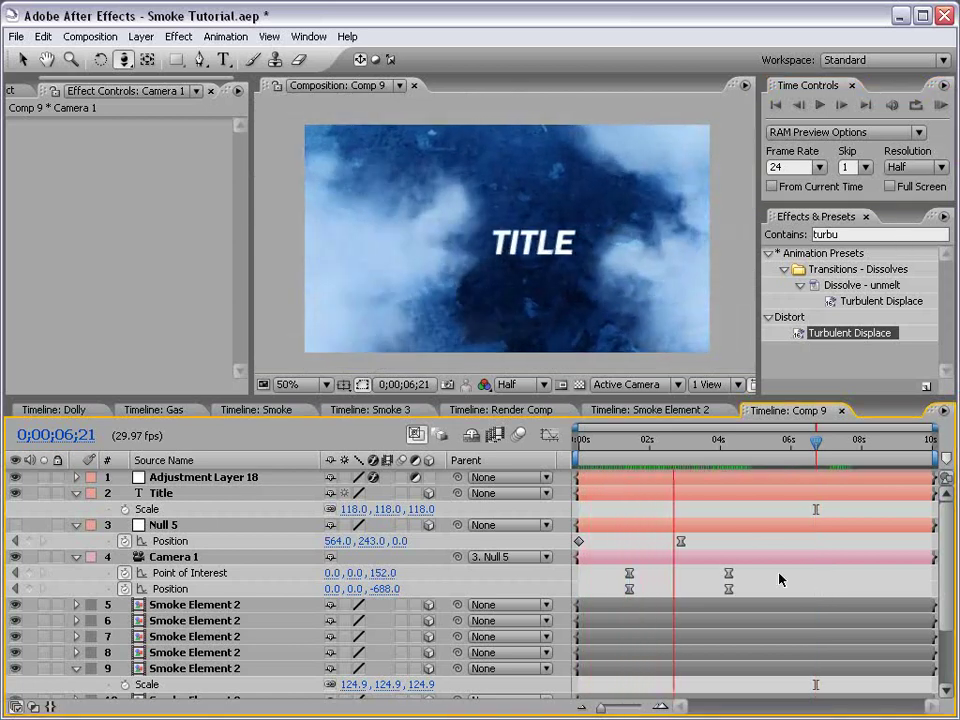
key(space)
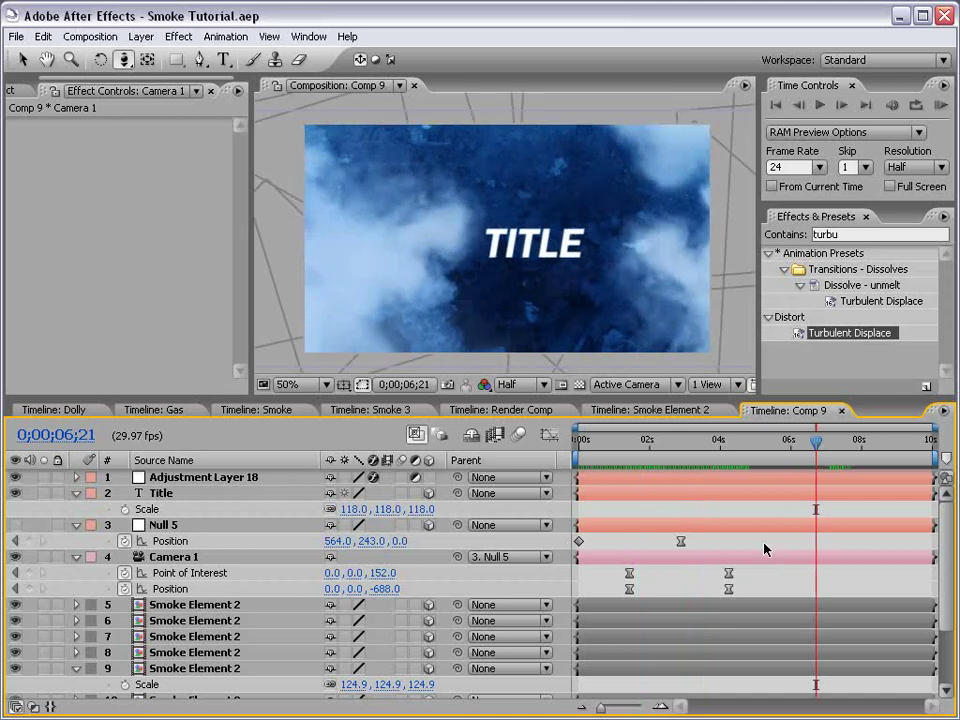
drag(765, 549, 572, 590)
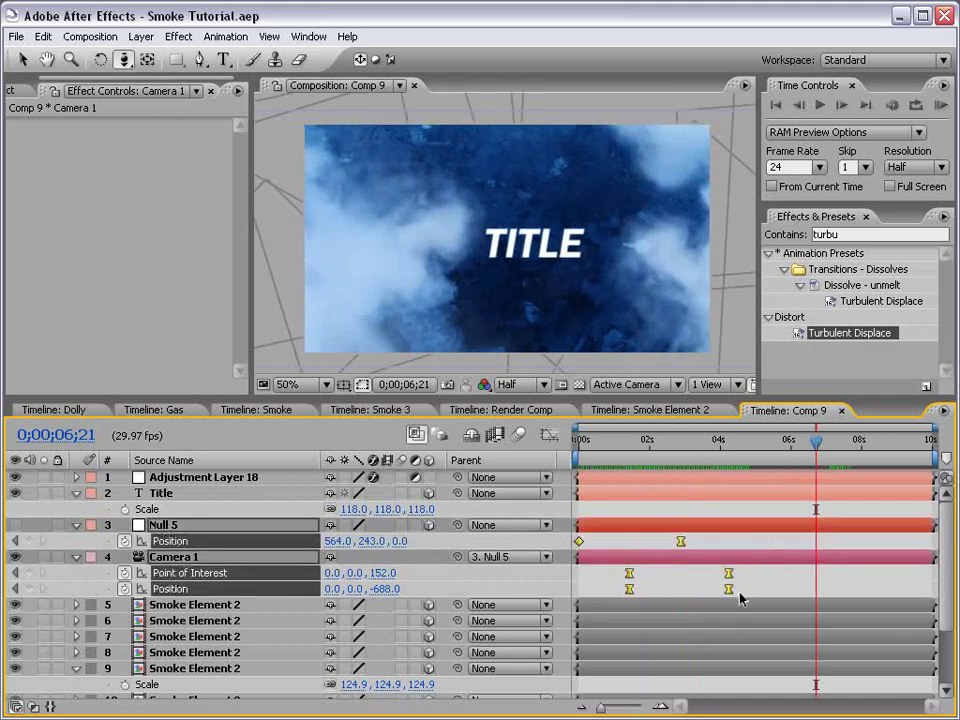
drag(729, 590, 723, 547)
drag(631, 438, 600, 455)
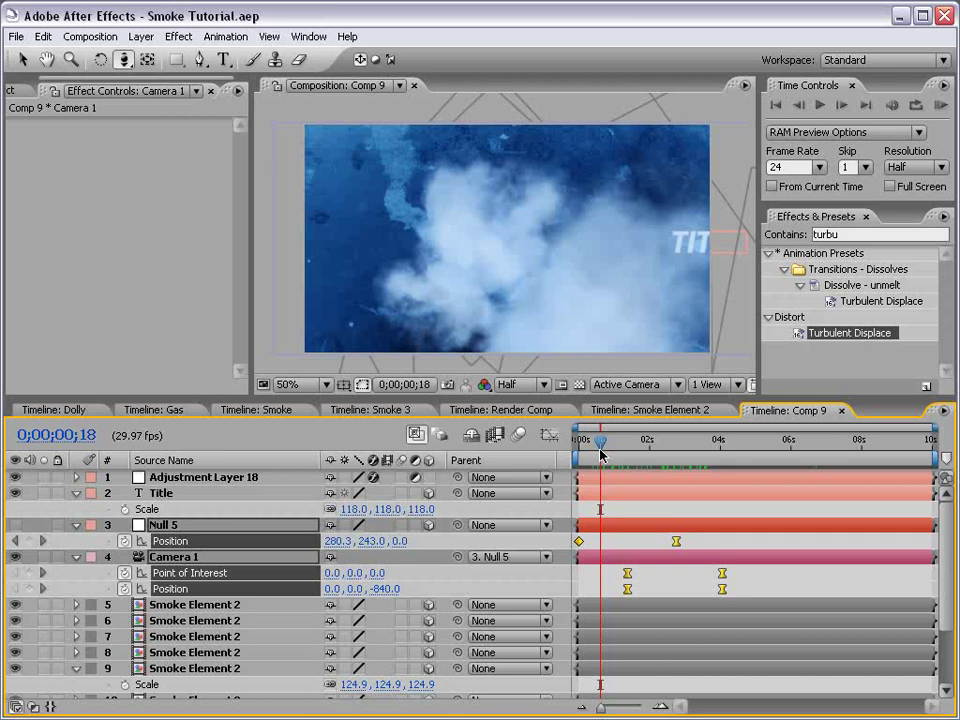
key(ctrl+a)
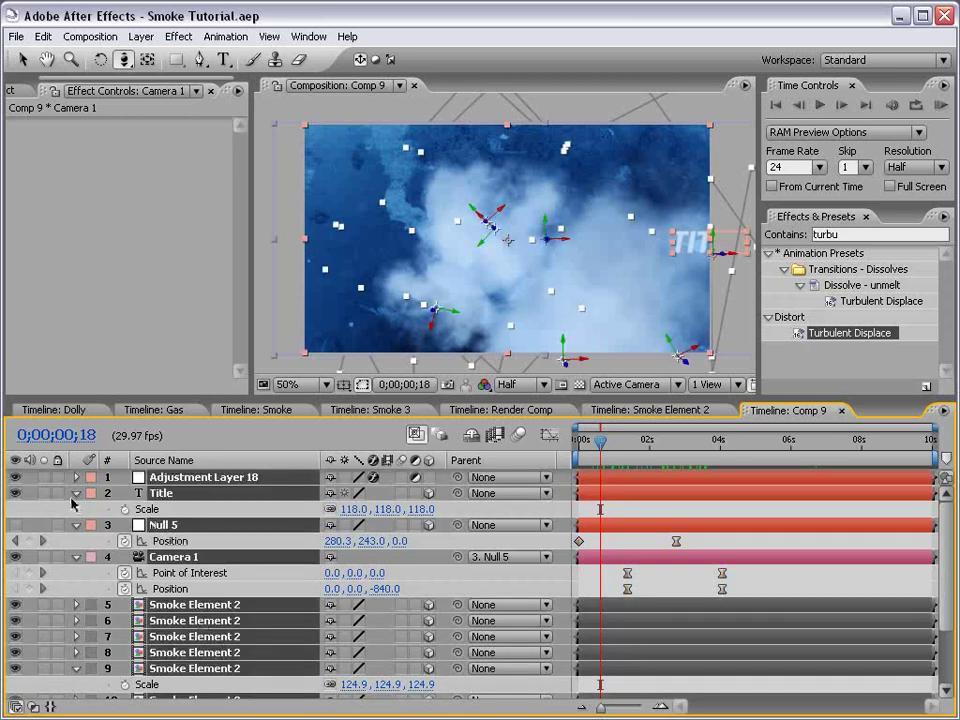
Collapse layer properties, peek inside the Smoke Element 2 precomp, then return to Comp 9's TITLE frame
key(u)
click(593, 494)
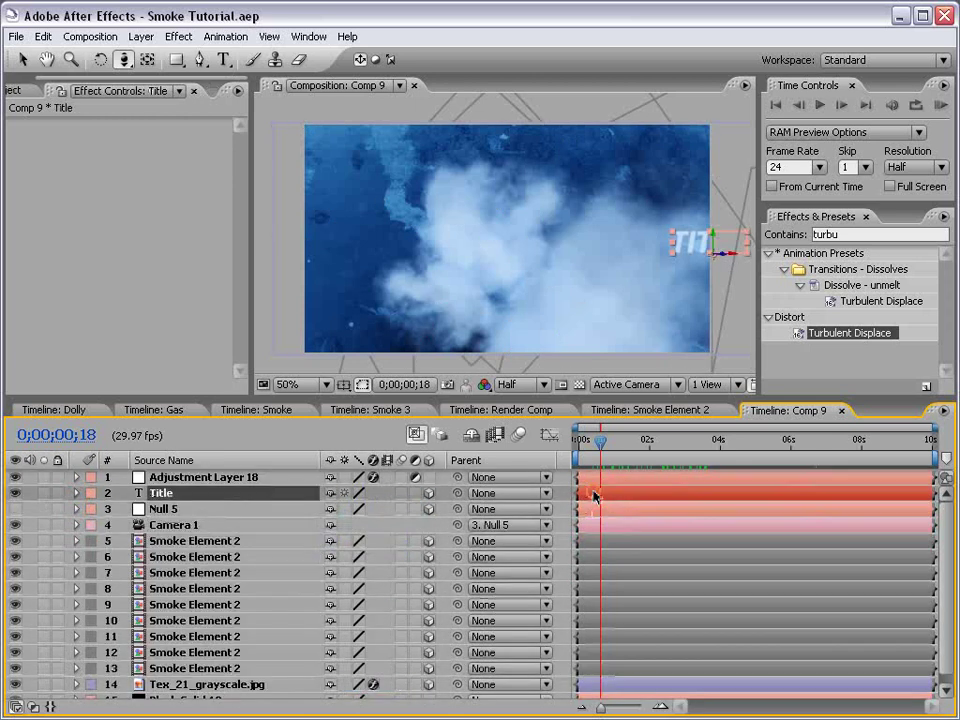
click(222, 541)
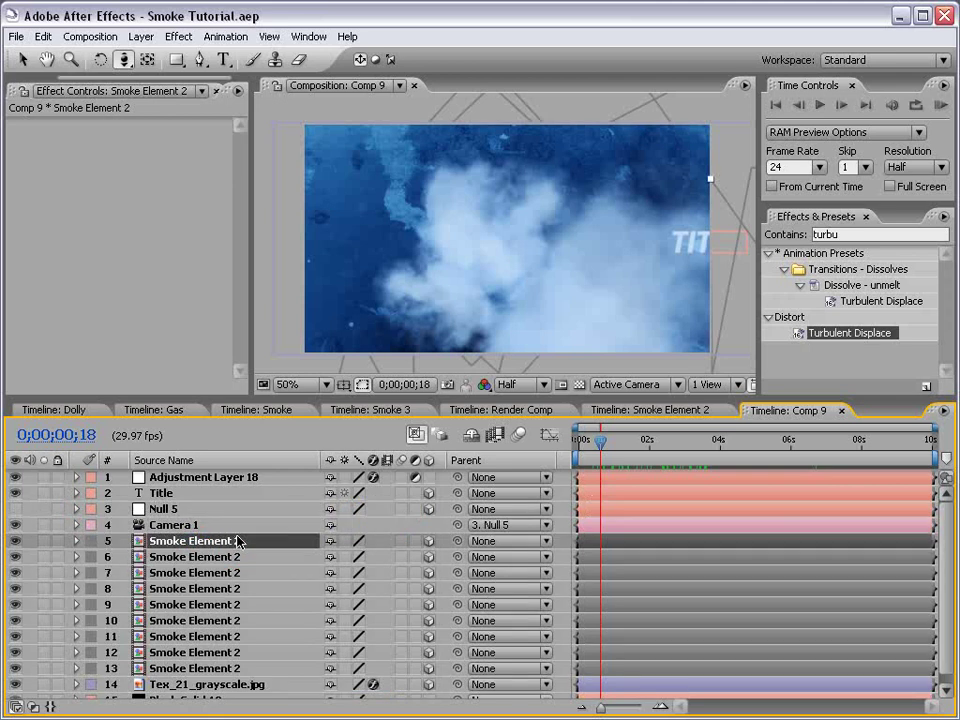
double_click(238, 540)
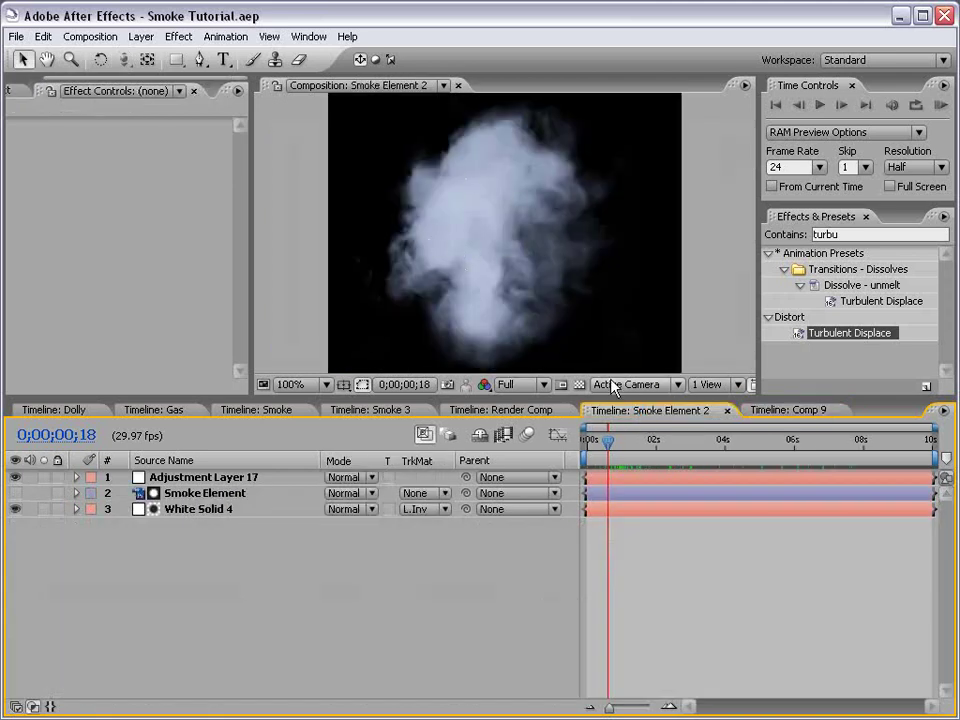
click(766, 410)
drag(631, 465, 733, 448)
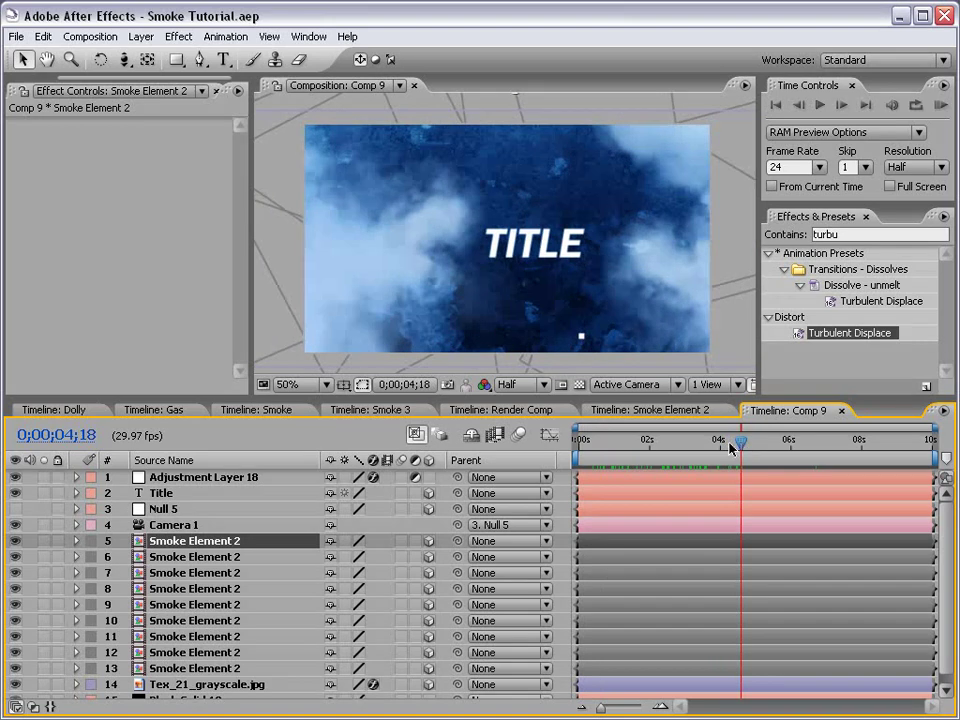
Switch to the Gas comp, set preview resolution to Full, and toggle the maximized viewer
click(157, 409)
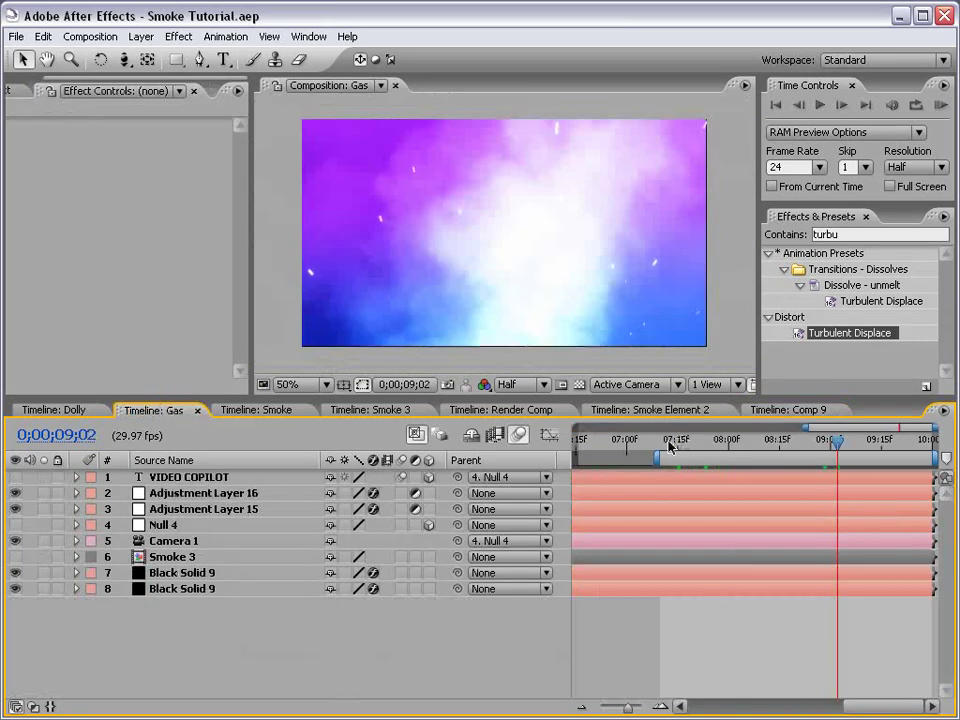
drag(664, 440, 781, 447)
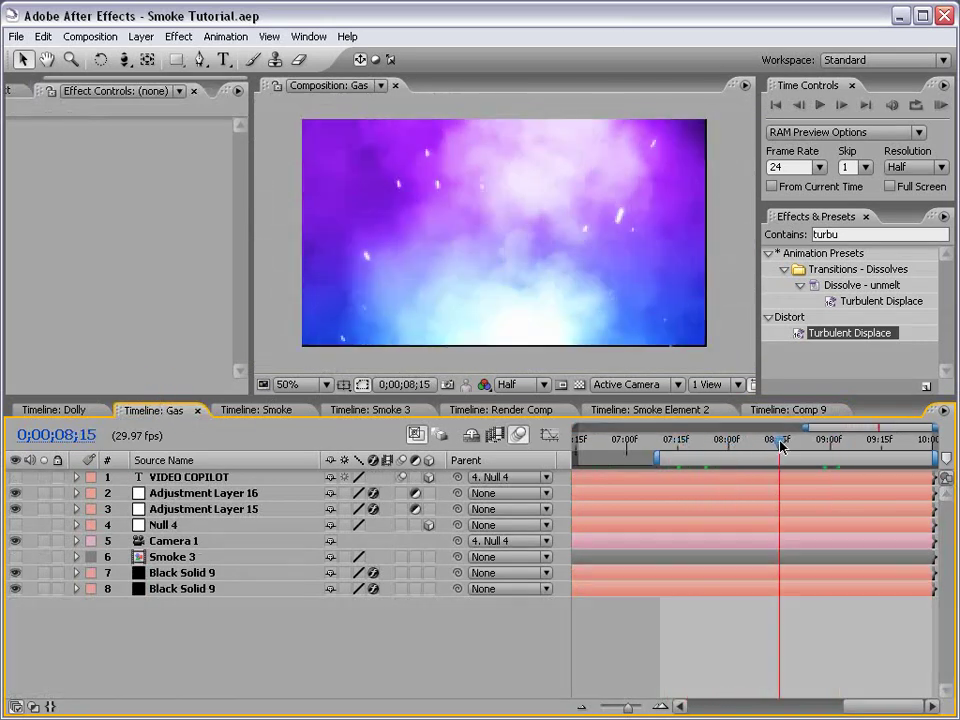
click(535, 386)
click(530, 404)
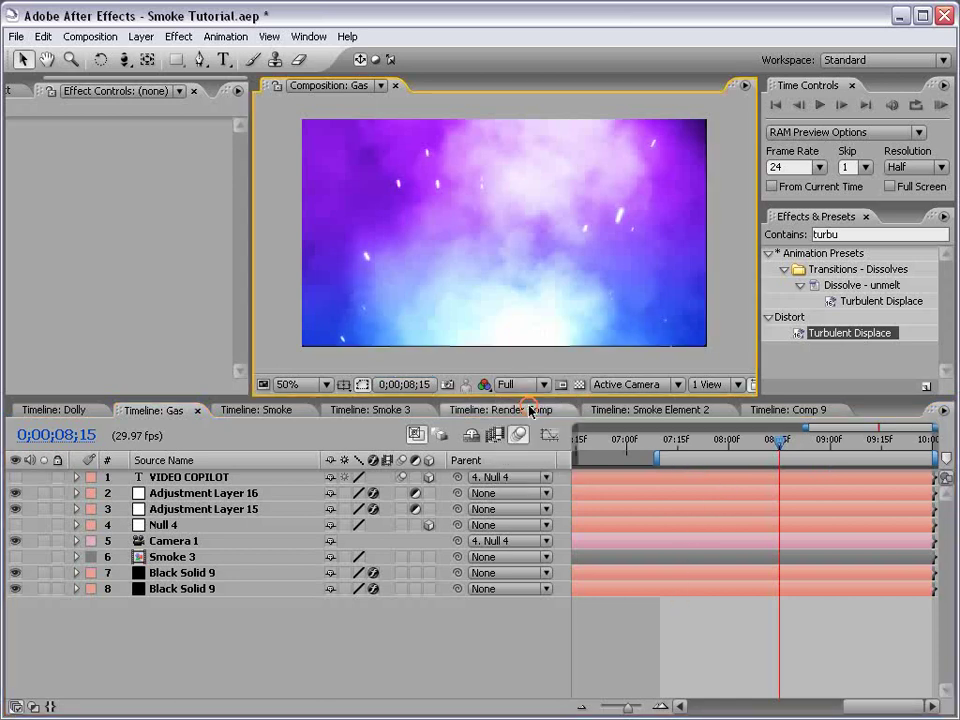
key(grave)
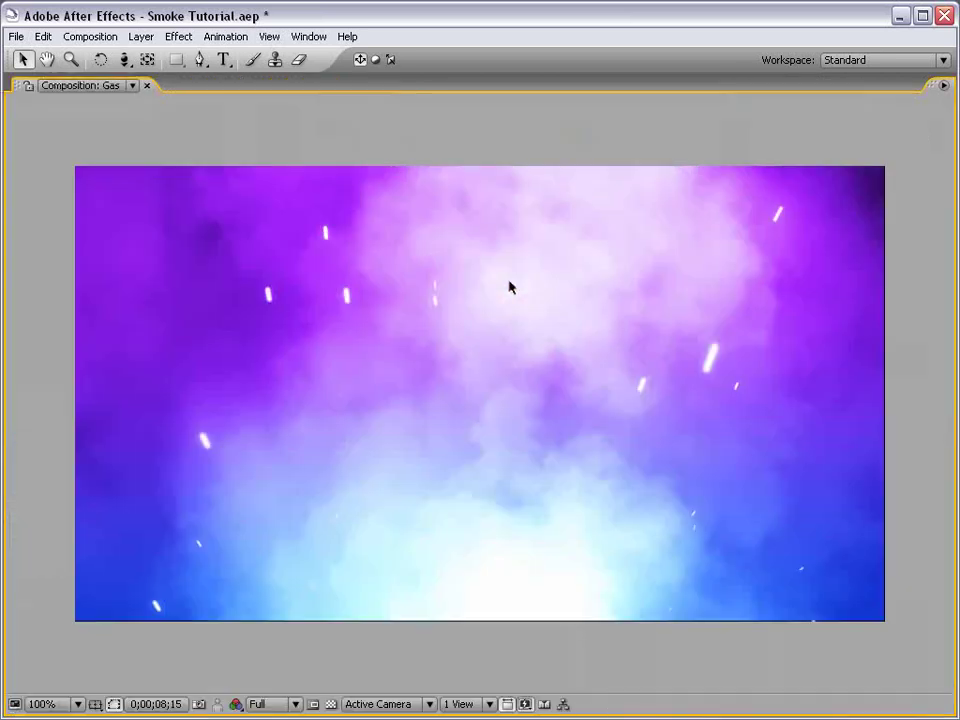
scroll(559, 420, down, 2)
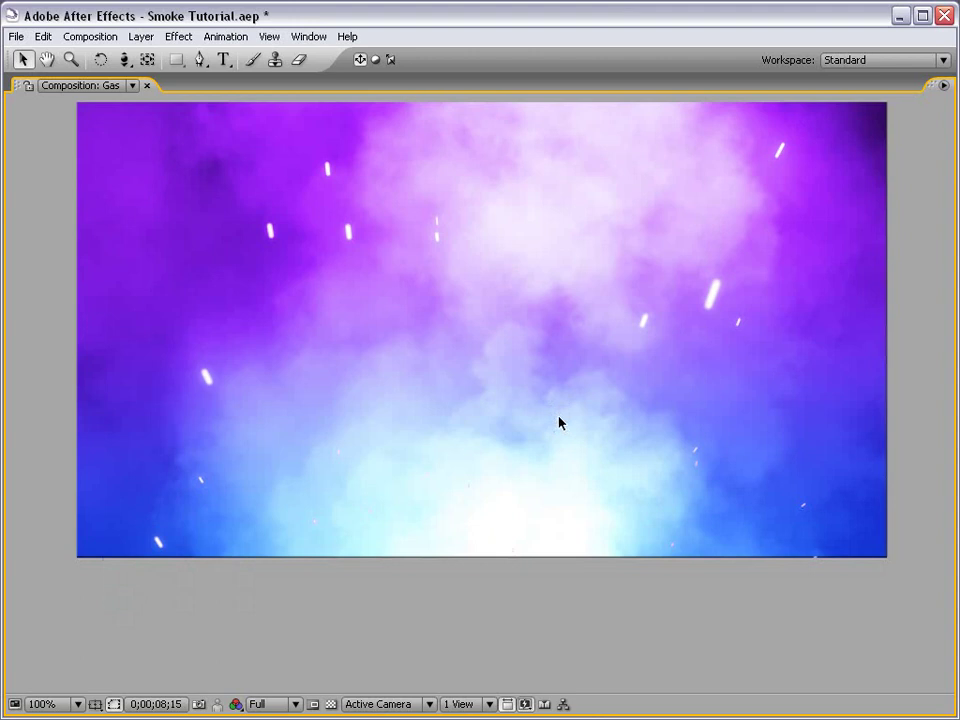
key(grave)
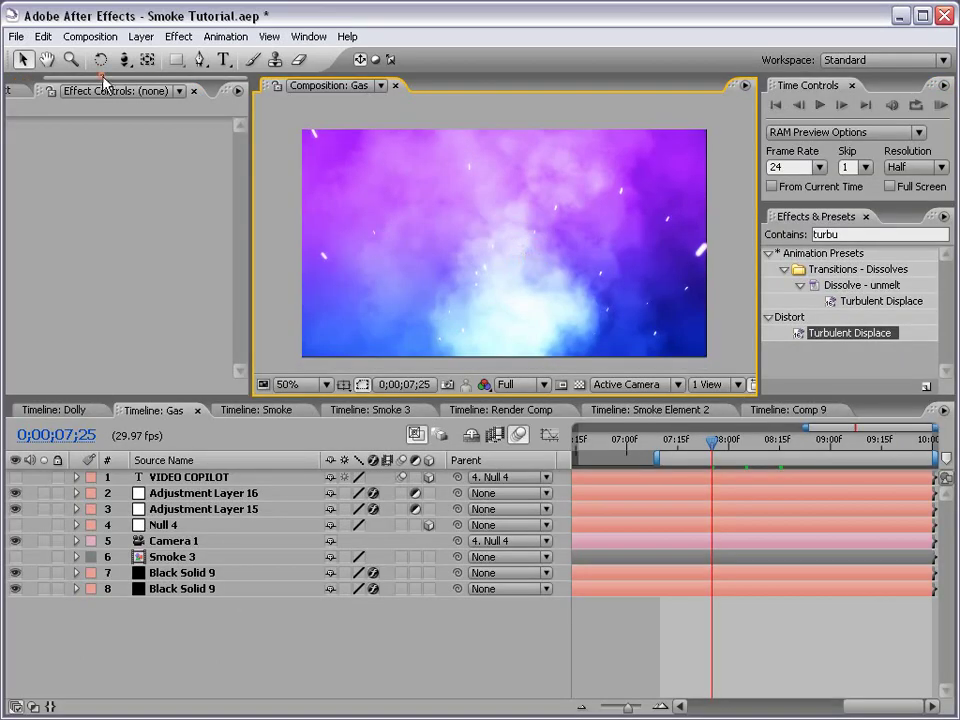
Create Comp 10 with default settings and drop the Smoke Element 2 precomp into it
click(8, 90)
click(90, 36)
click(104, 58)
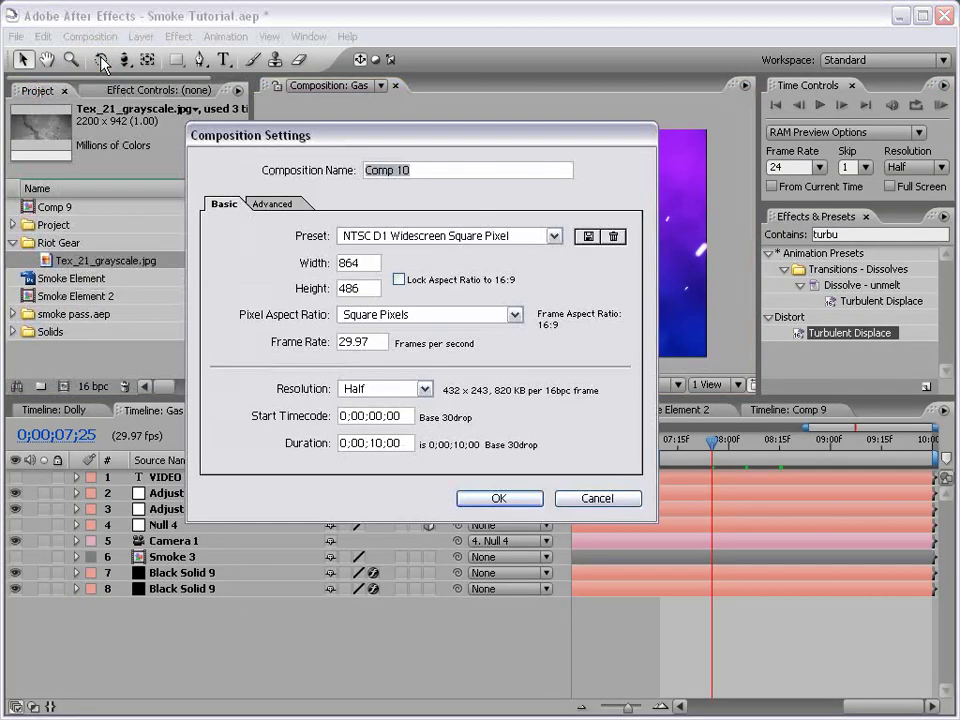
click(499, 498)
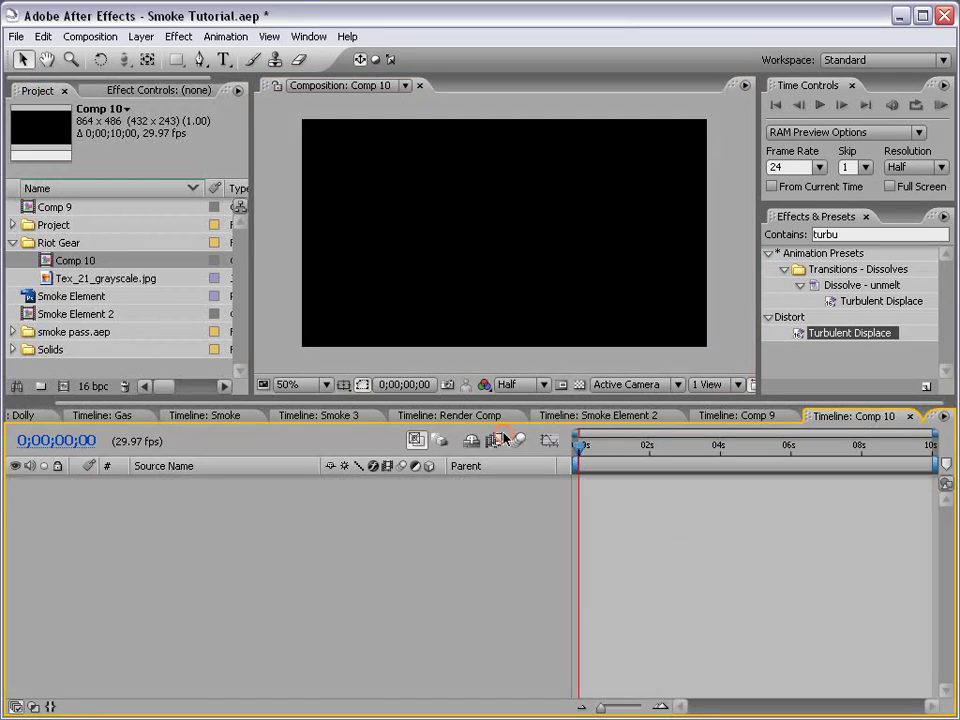
click(60, 296)
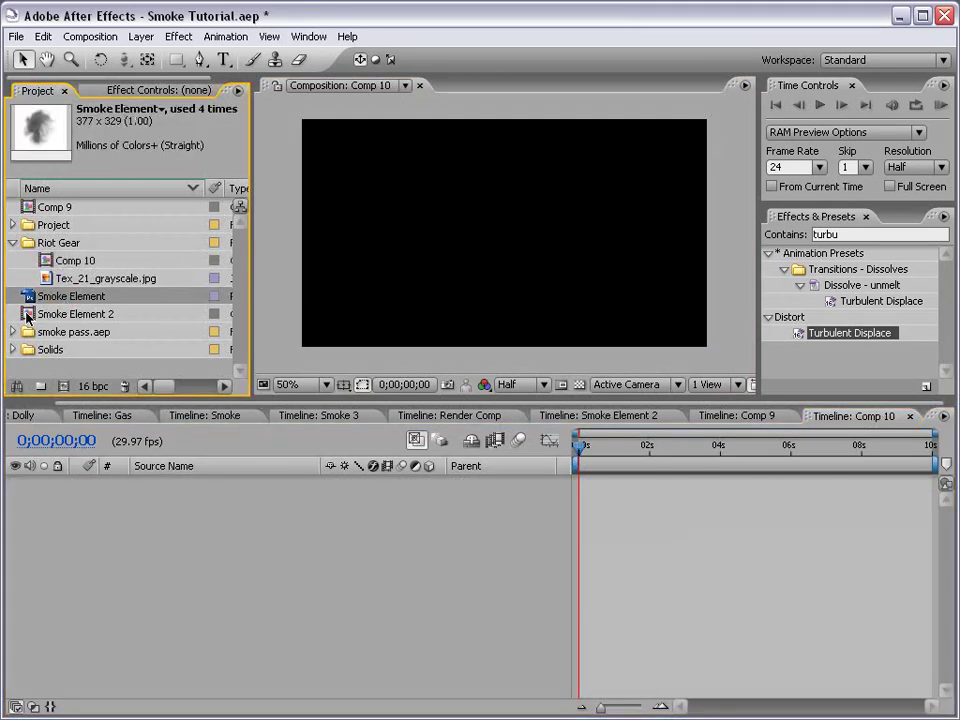
click(27, 316)
drag(26, 315, 508, 236)
Inspect Adjustment Layer 17's Turbulent Displace inside the Smoke Element 2 precomp, then close it
drag(604, 442, 493, 465)
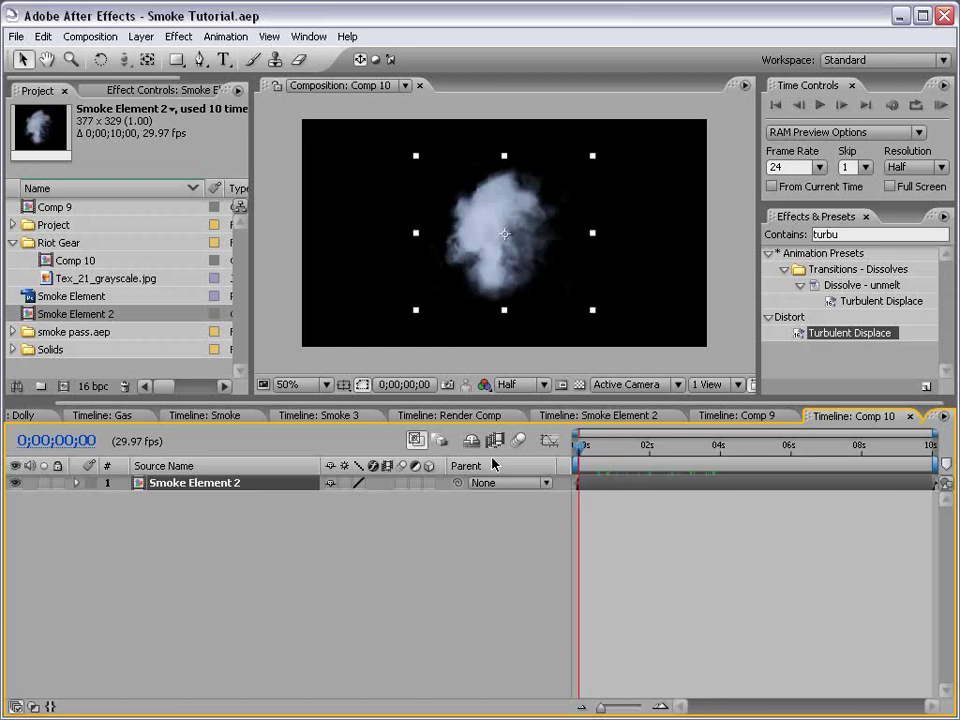
click(626, 521)
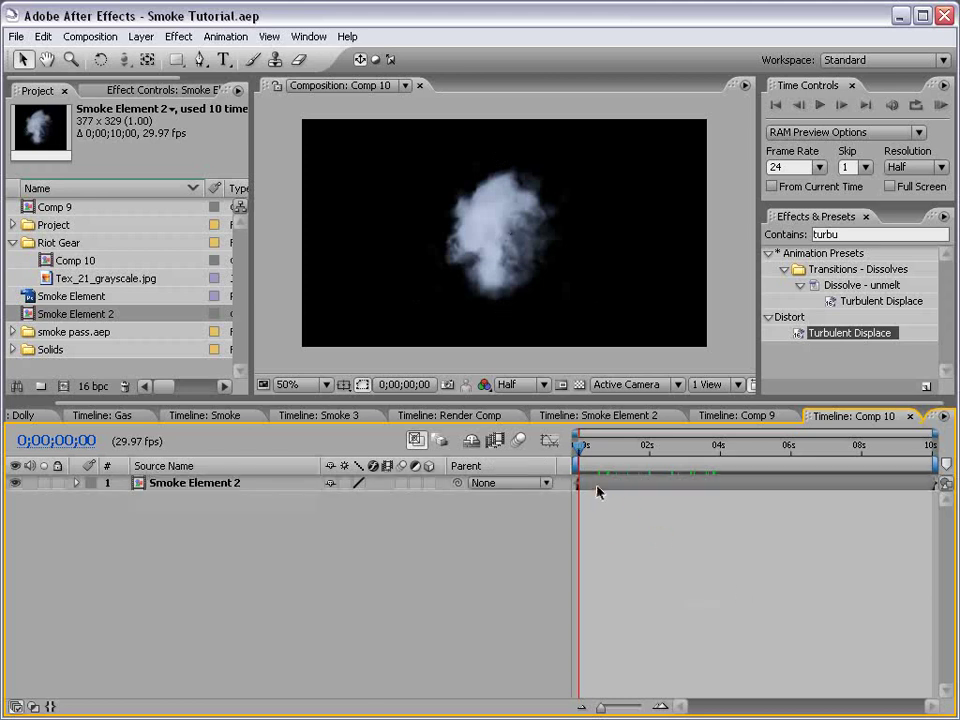
double_click(598, 490)
click(123, 90)
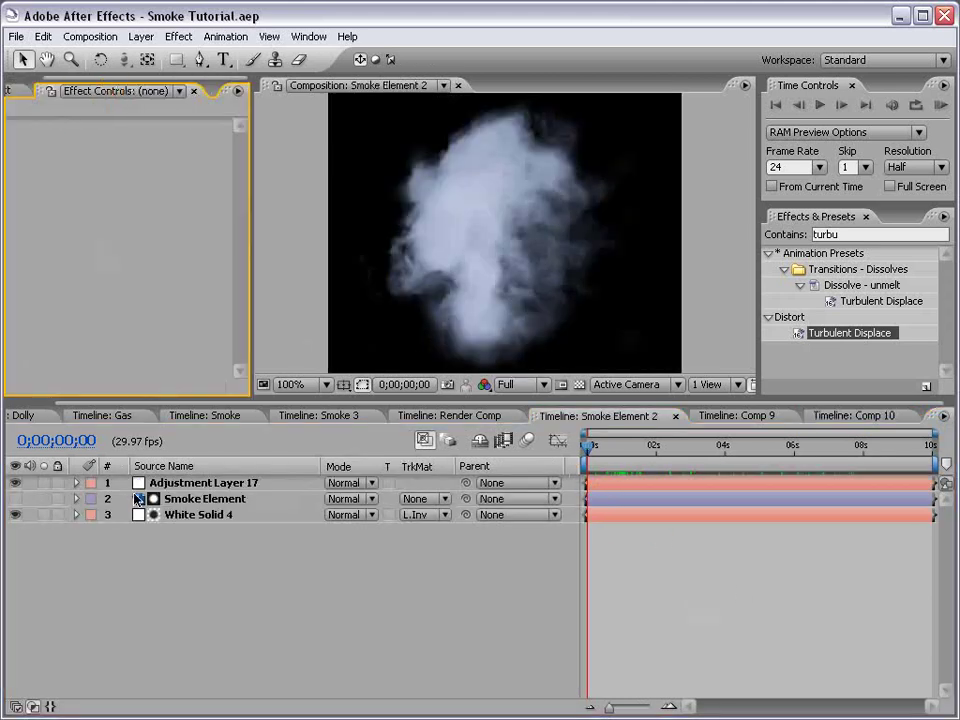
click(160, 482)
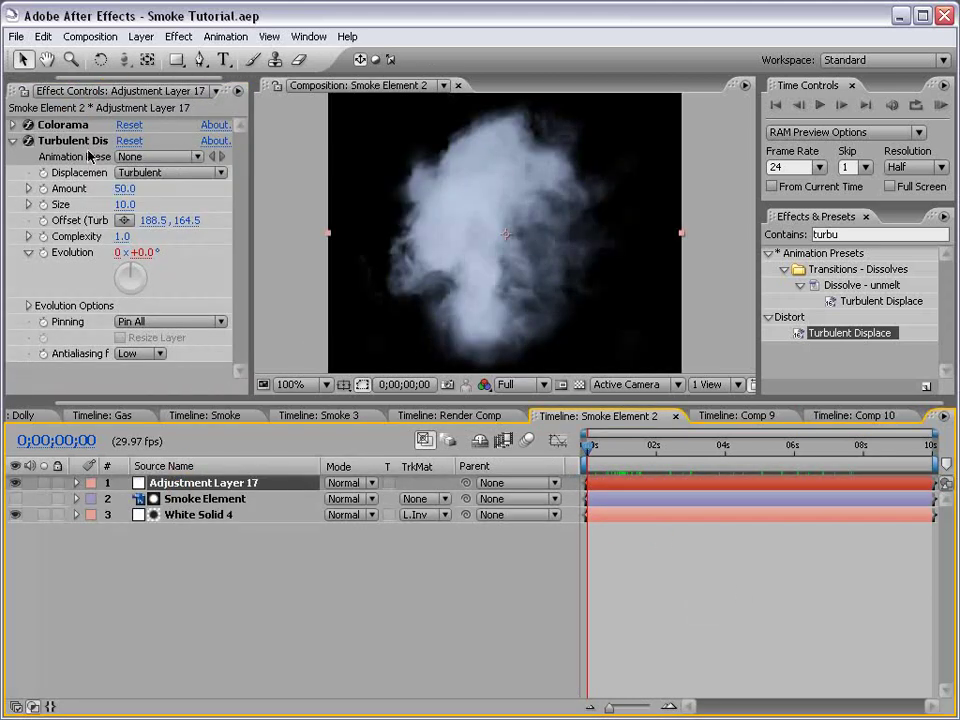
click(60, 141)
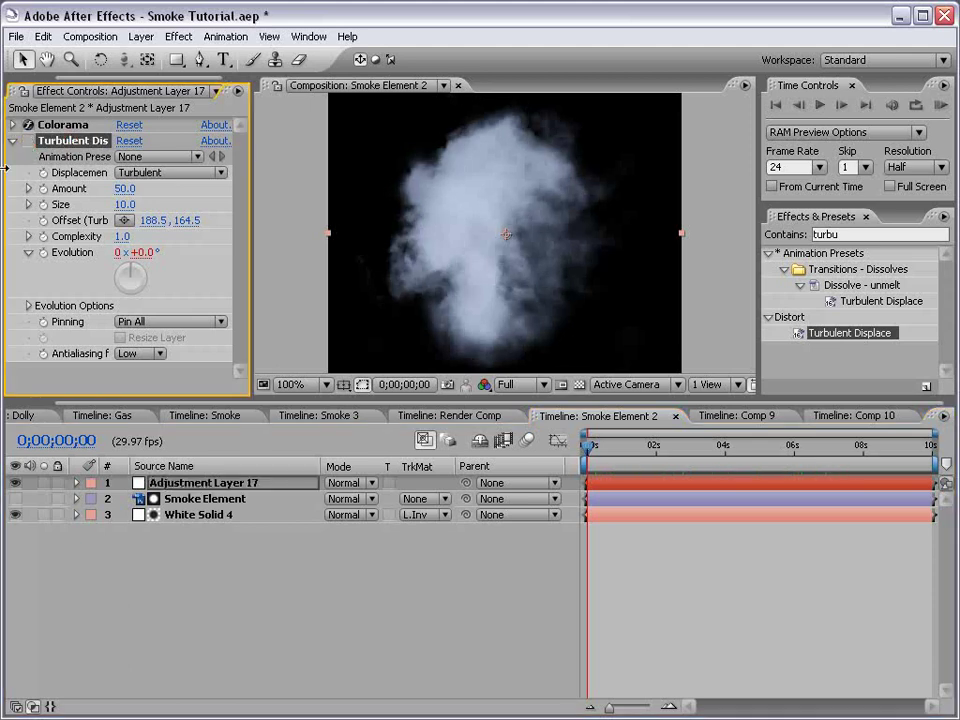
click(767, 445)
key(Home)
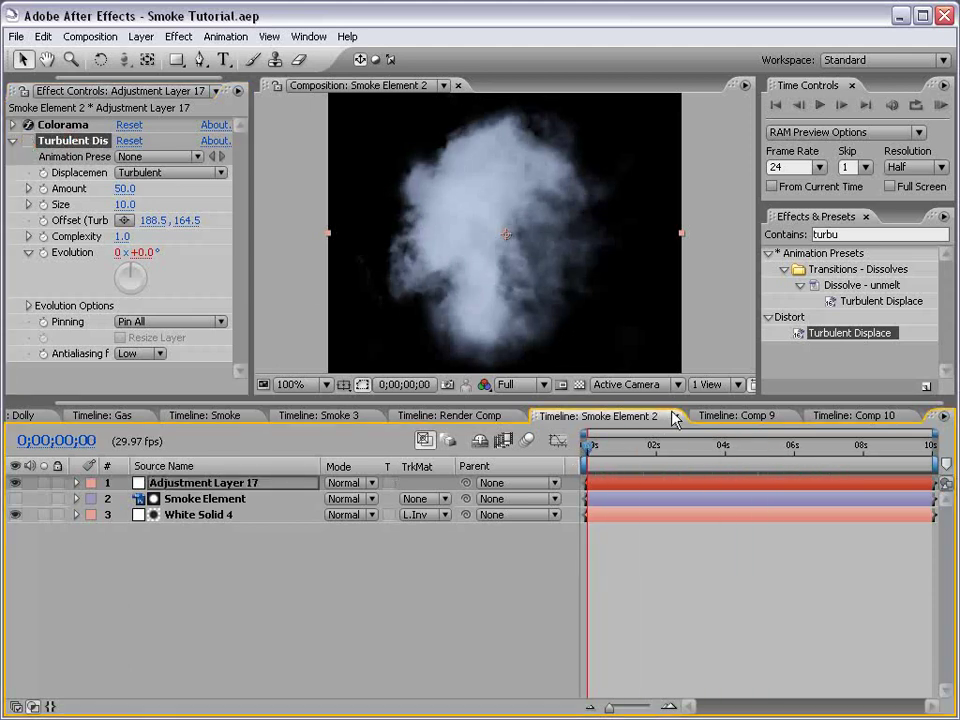
click(673, 420)
Duplicate the smoke layer, make both copies 3D, and rotate the top copy in 3D
drag(580, 440, 525, 468)
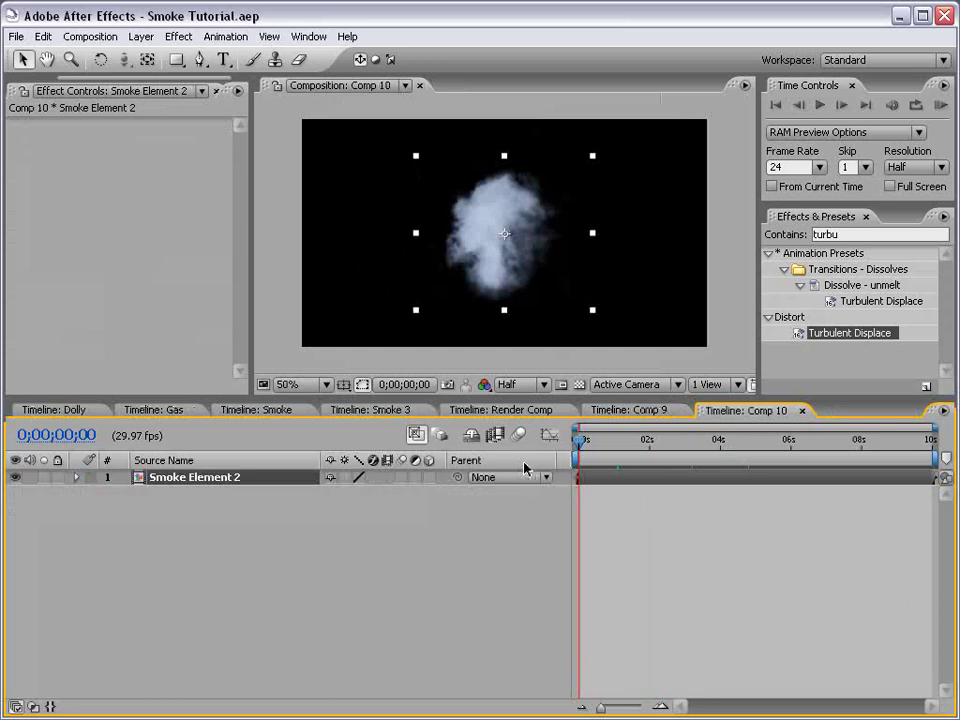
click(393, 557)
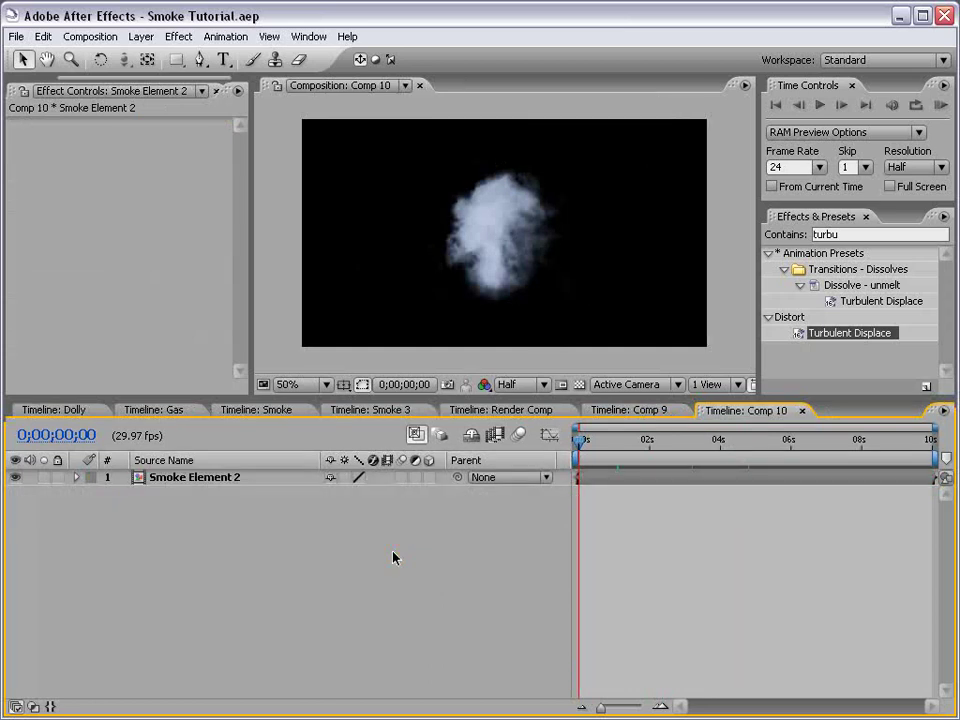
click(517, 232)
key(ctrl+d)
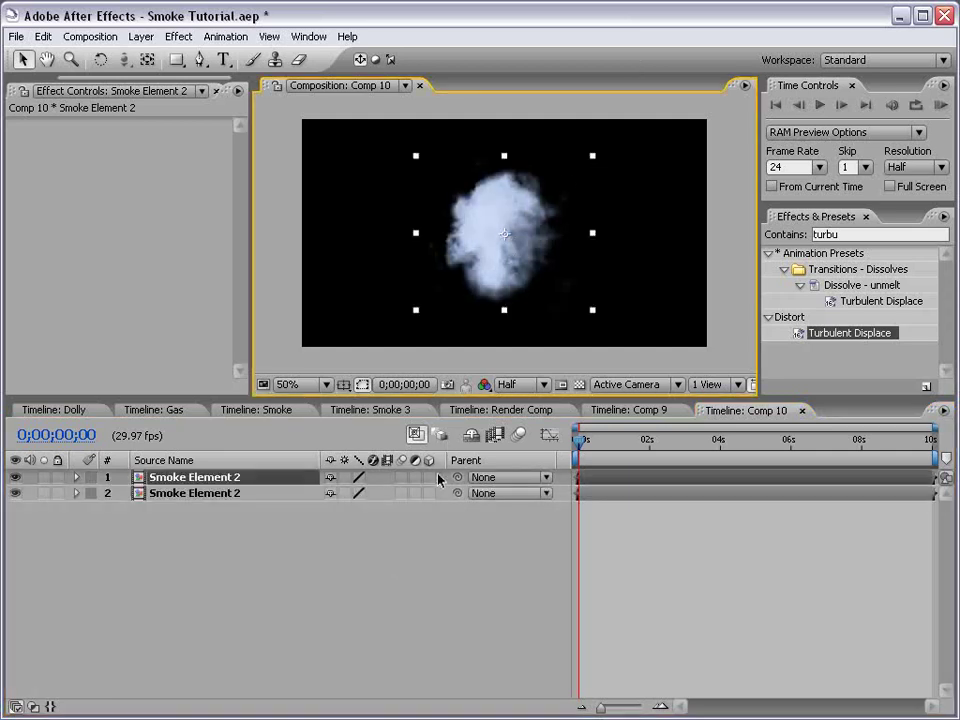
drag(430, 477, 430, 493)
click(540, 215)
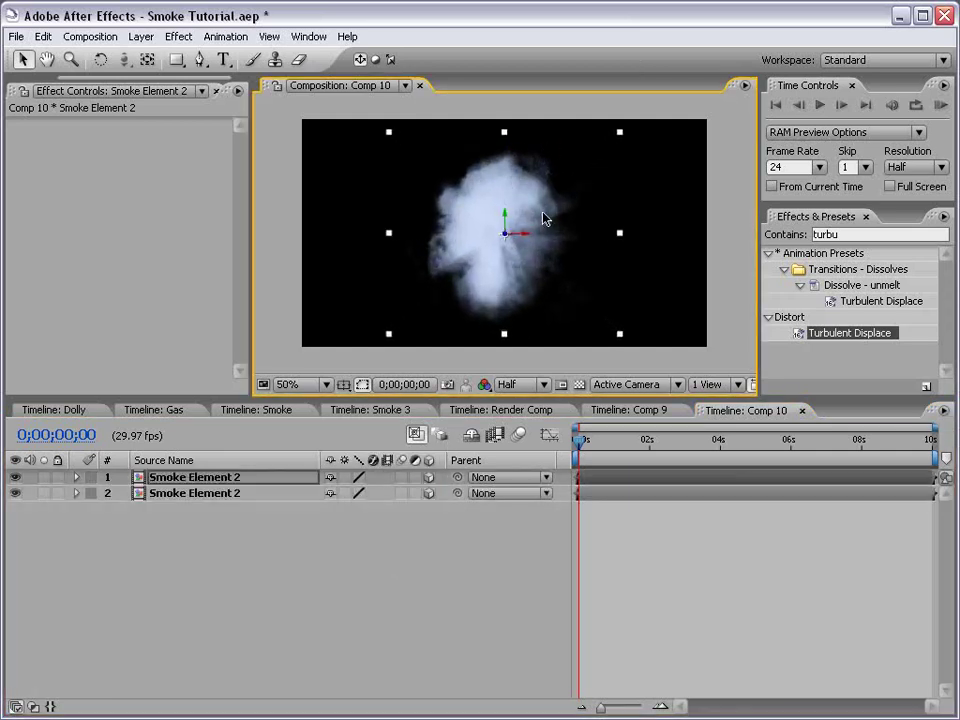
key(w)
drag(505, 232, 563, 304)
key(v)
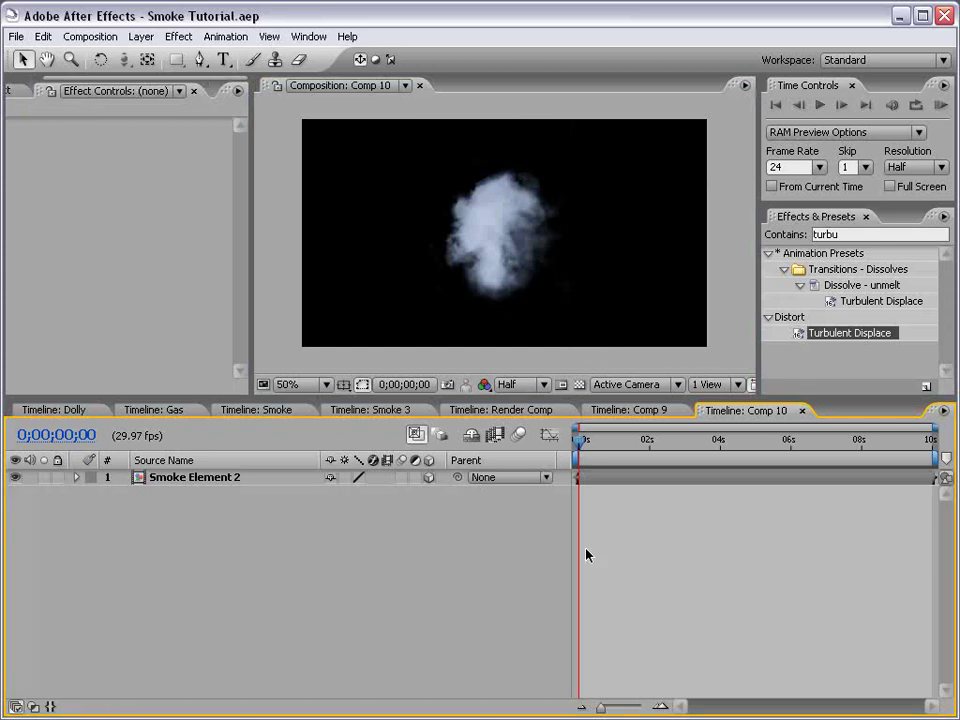
Create a black solid and apply Trapcode Particular to it
click(141, 36)
mouse_move(200, 56)
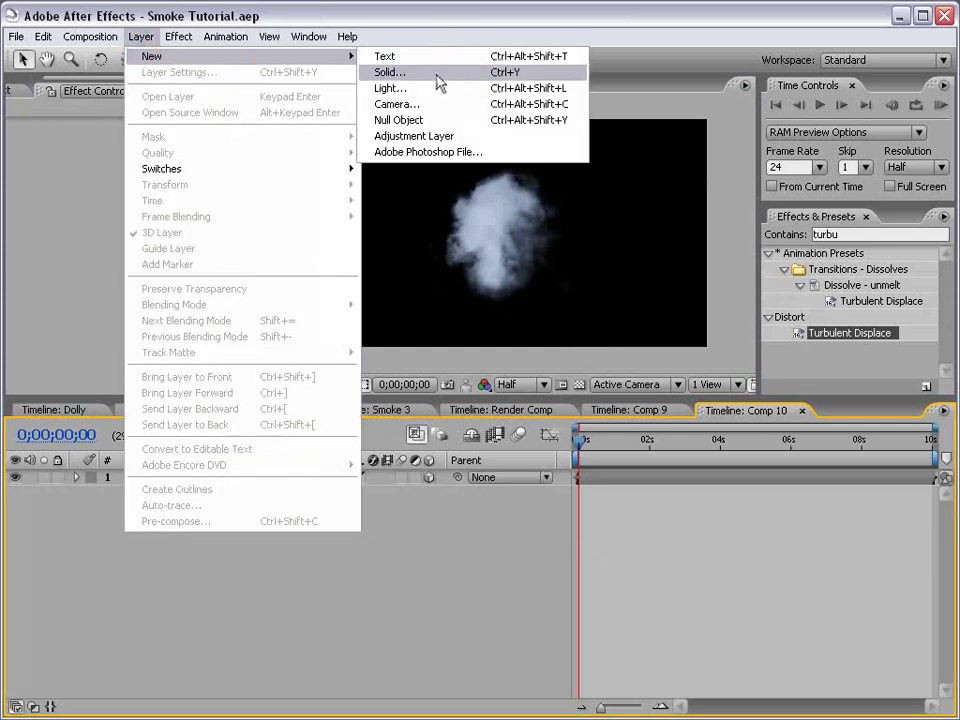
click(437, 82)
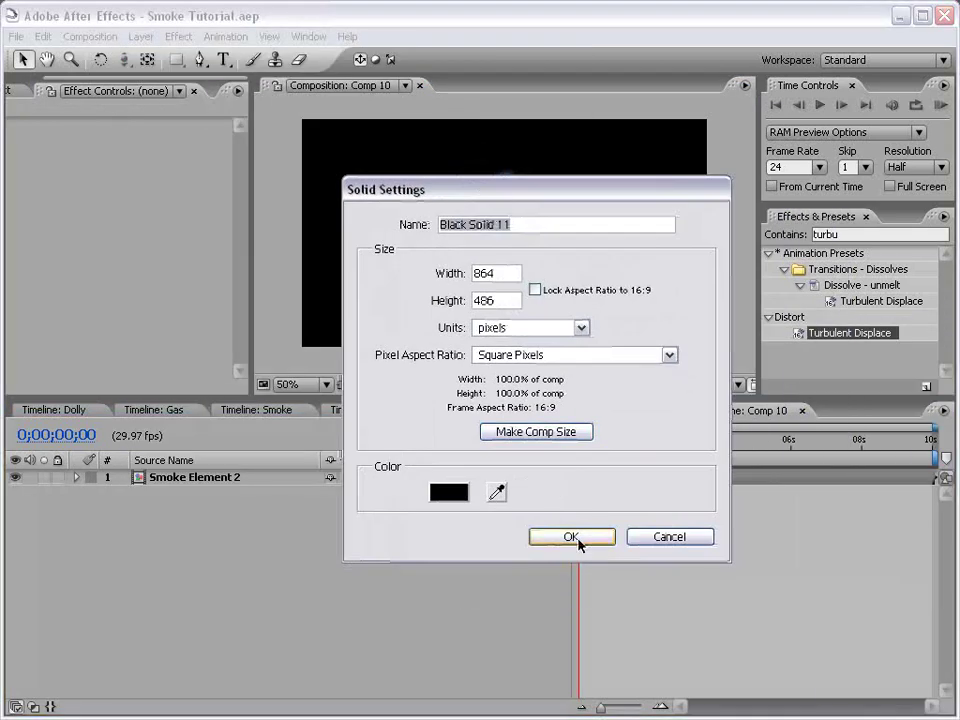
click(571, 537)
click(178, 37)
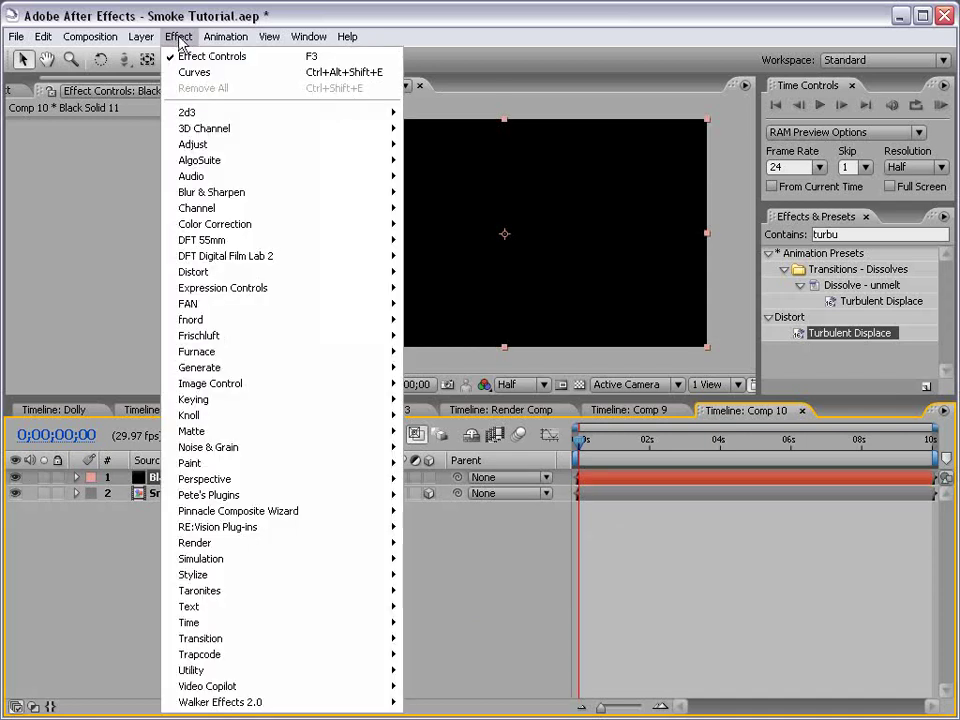
mouse_move(230, 660)
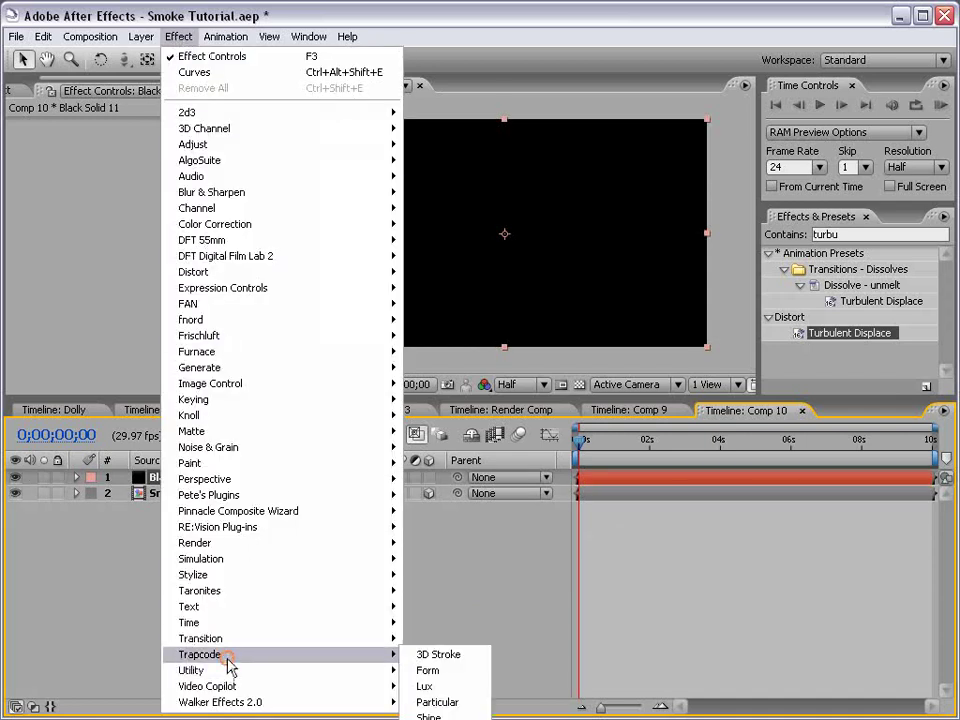
click(437, 702)
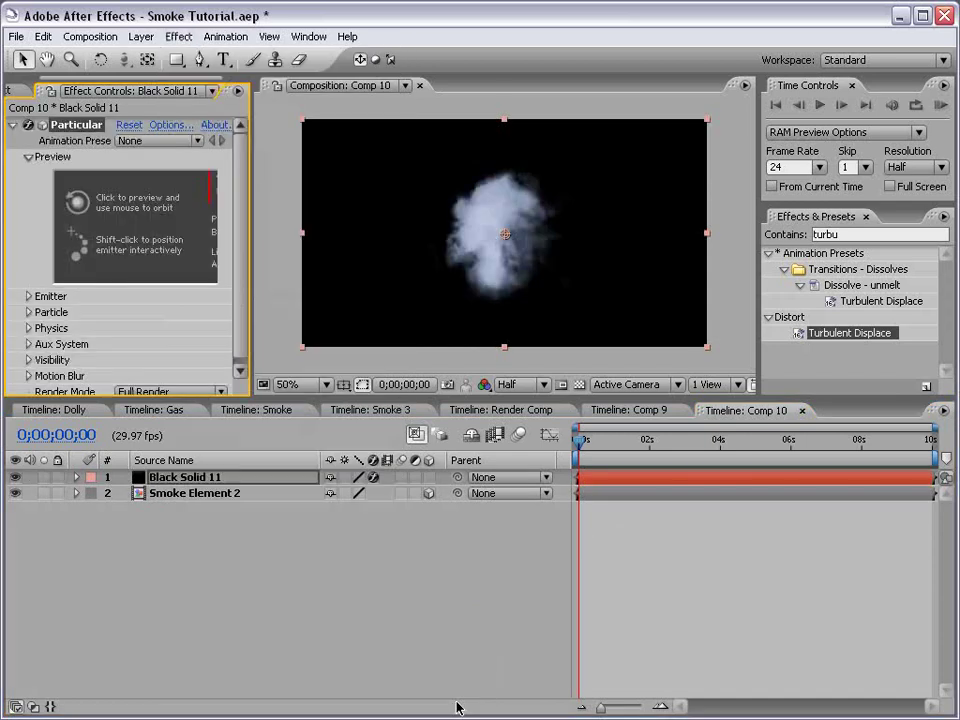
Hide the Smoke Element 2 layer and rename the solid 'Particular'
click(15, 493)
click(192, 494)
click(178, 478)
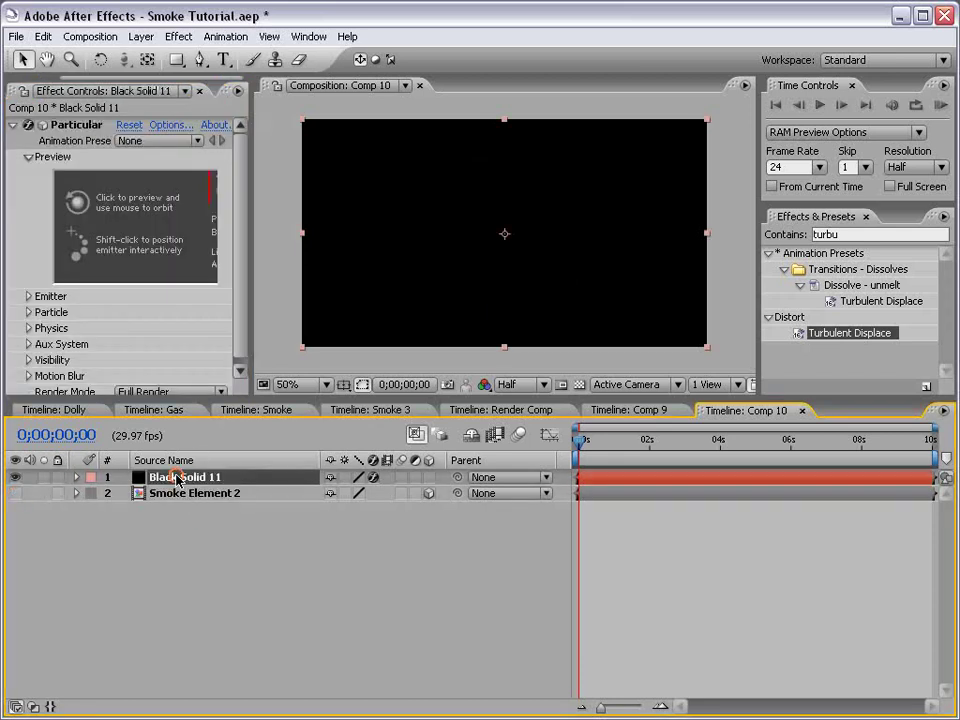
key(Return)
text(Particular)
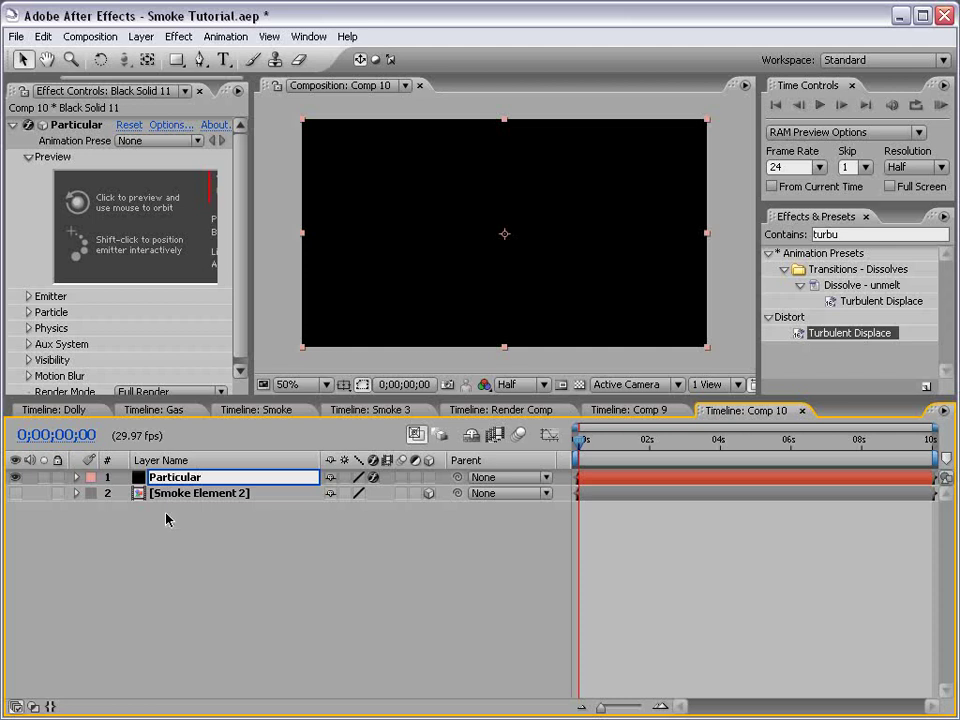
key(Return)
Set Particular's emitter to 10 particles per second
drag(251, 266, 315, 263)
click(28, 296)
click(648, 438)
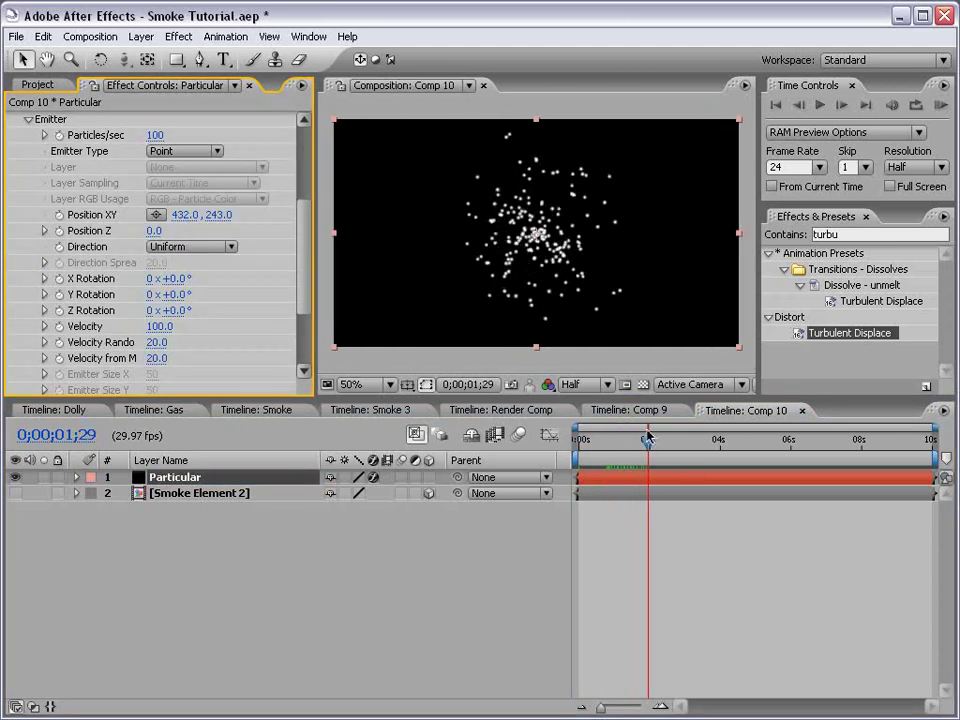
drag(648, 438, 665, 438)
scroll(218, 219, up, 3)
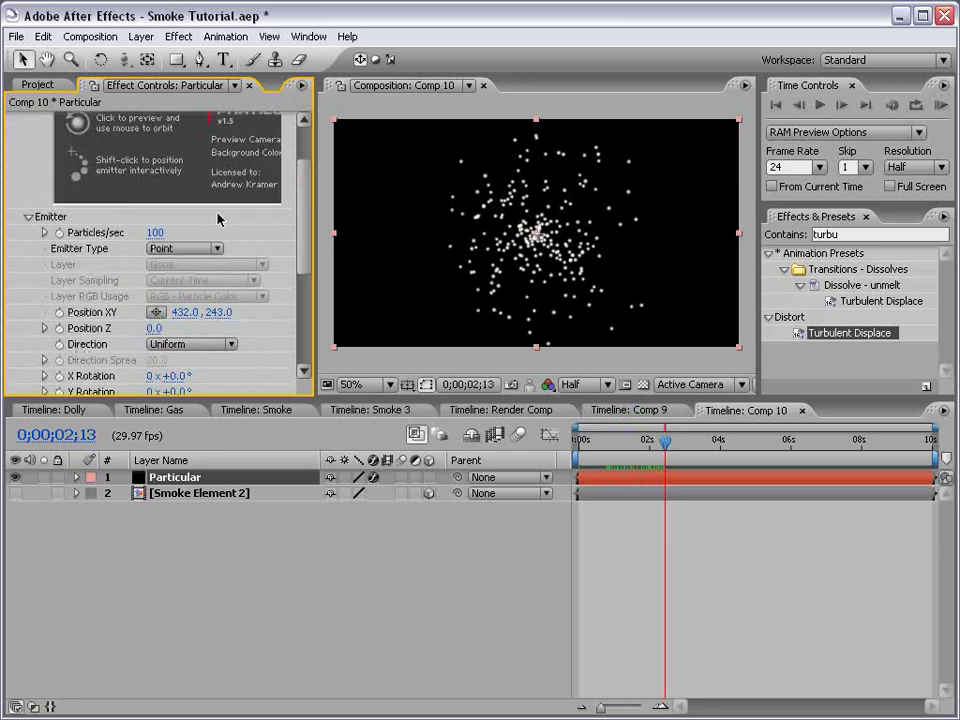
click(155, 232)
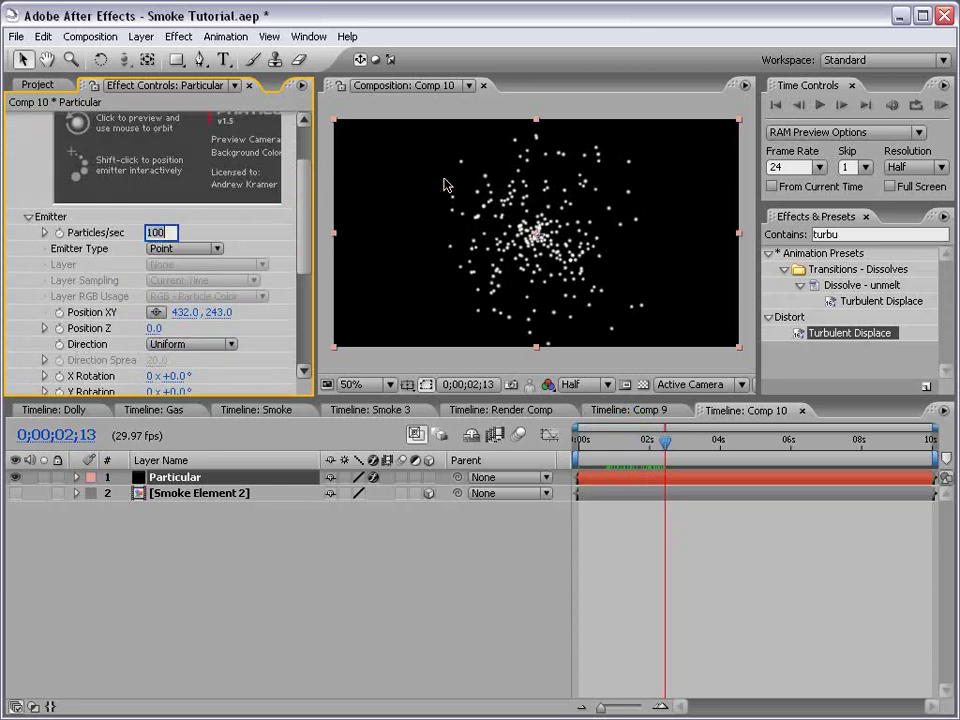
text(10)
key(Return)
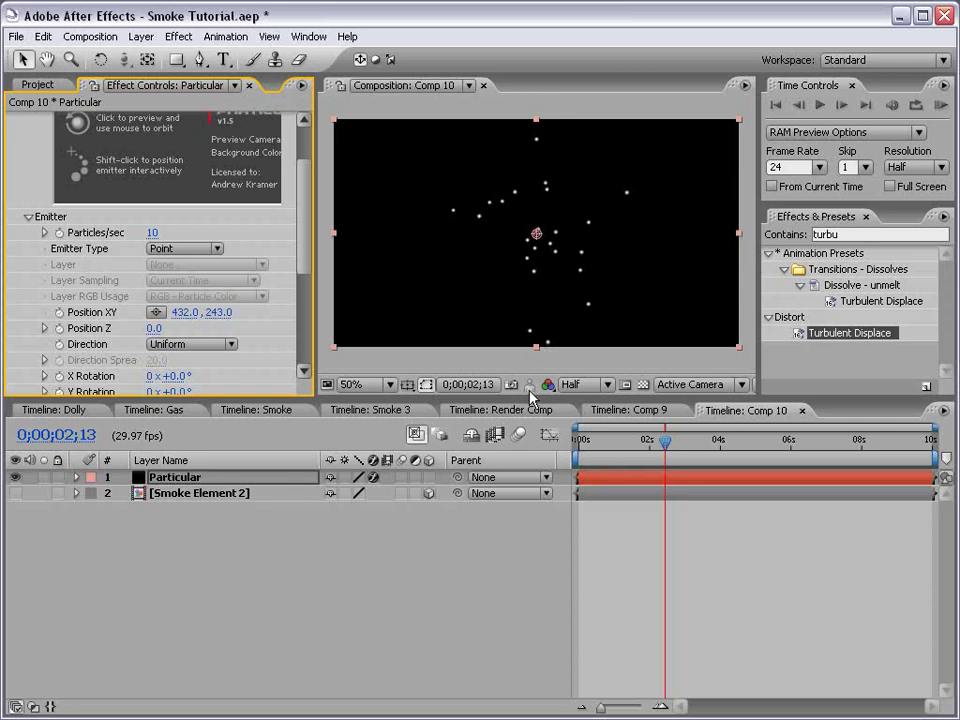
Make the emitter a Box with velocity, random velocity and inherited velocity all 0
click(214, 248)
click(183, 265)
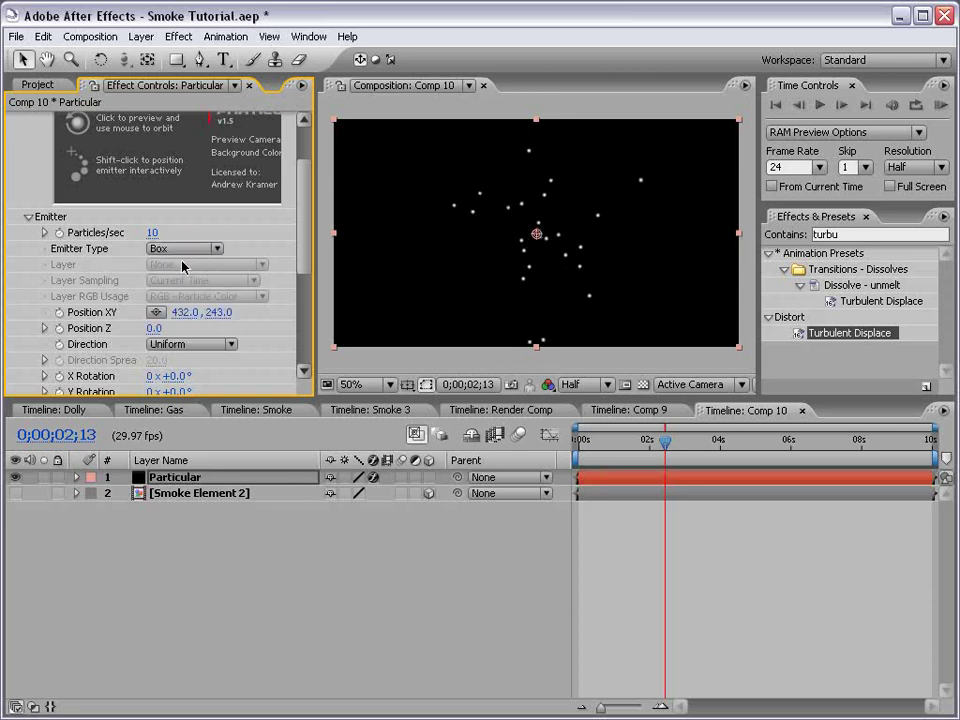
drag(306, 236, 307, 275)
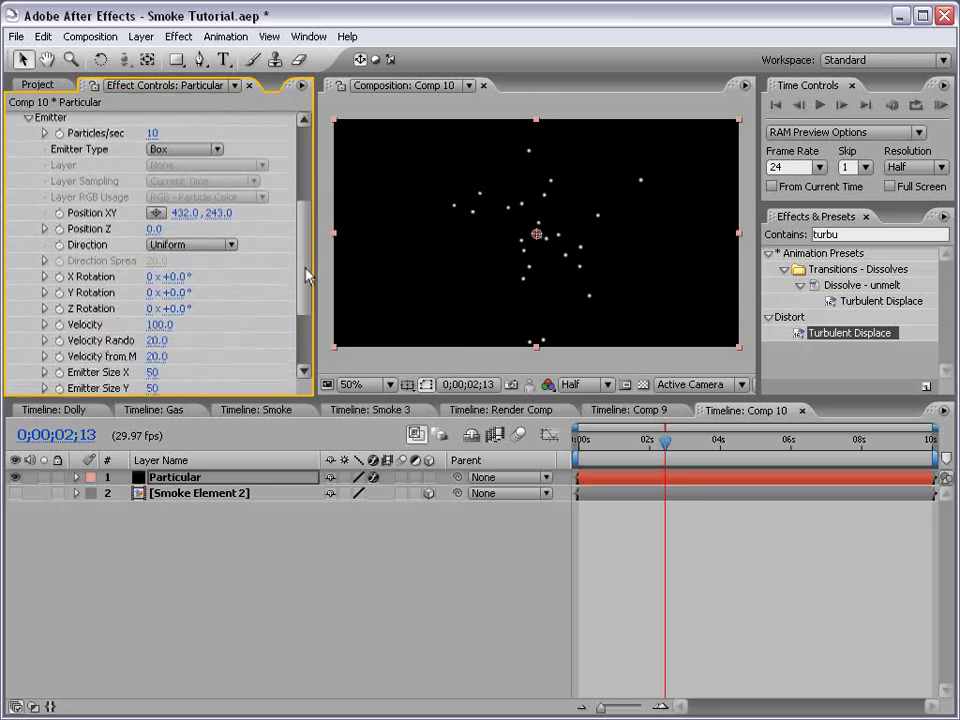
click(160, 324)
text(0)
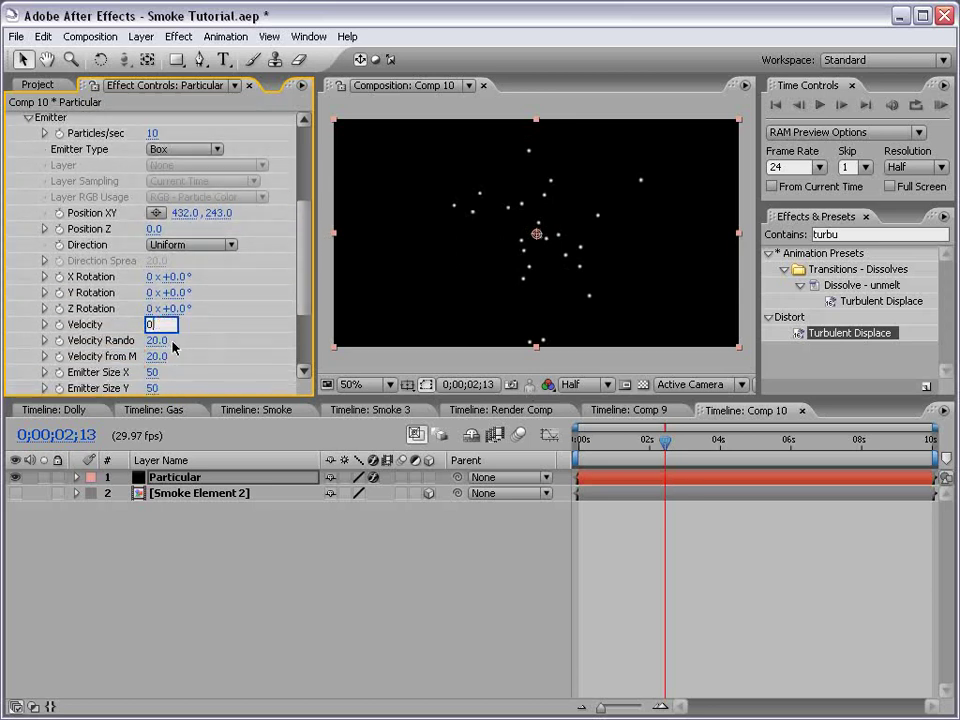
click(160, 341)
text(0)
click(156, 356)
text(0)
click(252, 320)
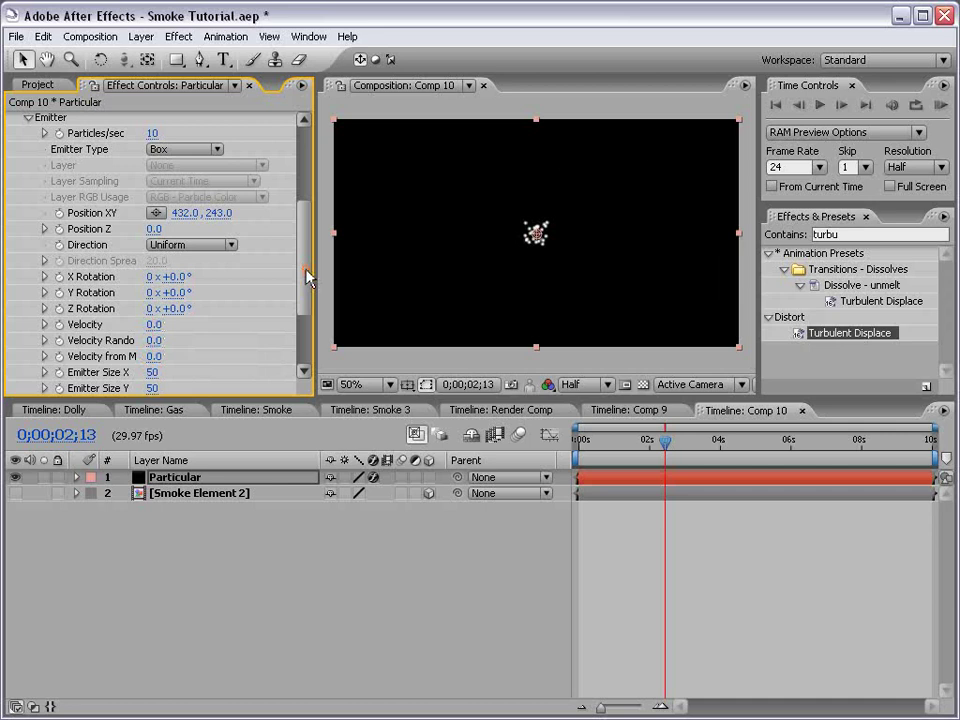
Size the emitter box to 186 × 121 × 503
drag(309, 278, 307, 306)
drag(152, 313, 222, 311)
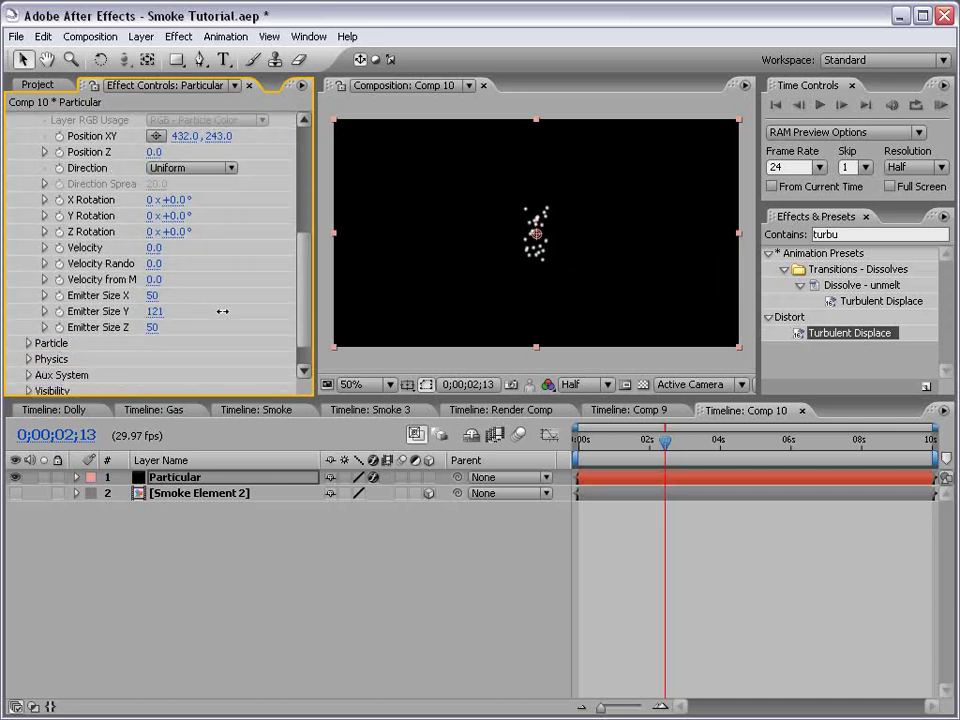
drag(154, 295, 266, 283)
drag(154, 327, 561, 304)
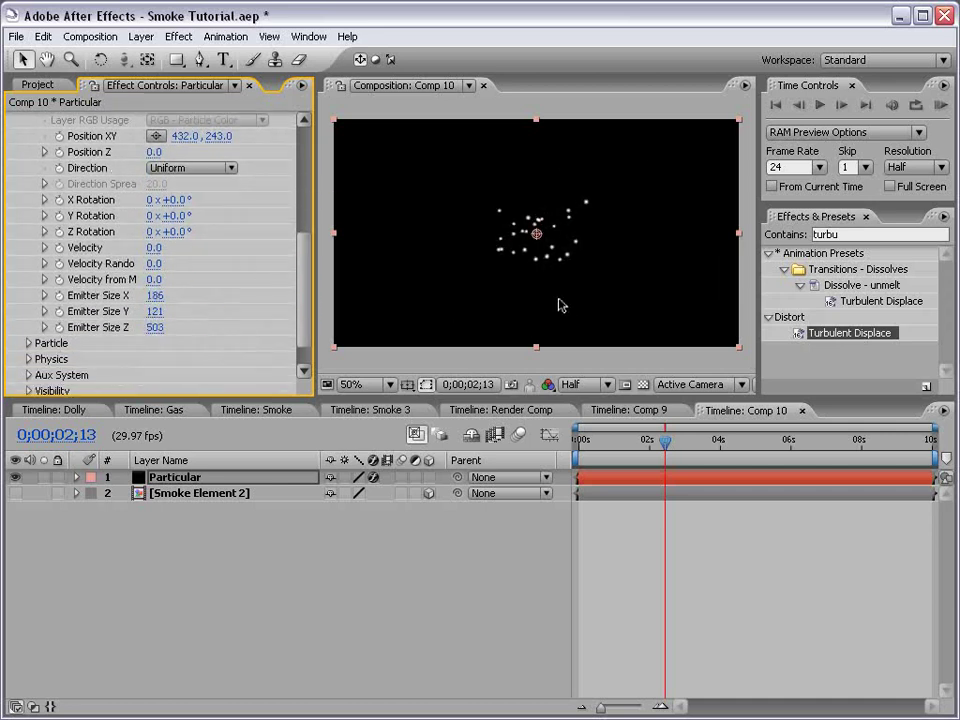
Add a camera layer with default settings
click(142, 37)
mouse_move(160, 57)
click(407, 103)
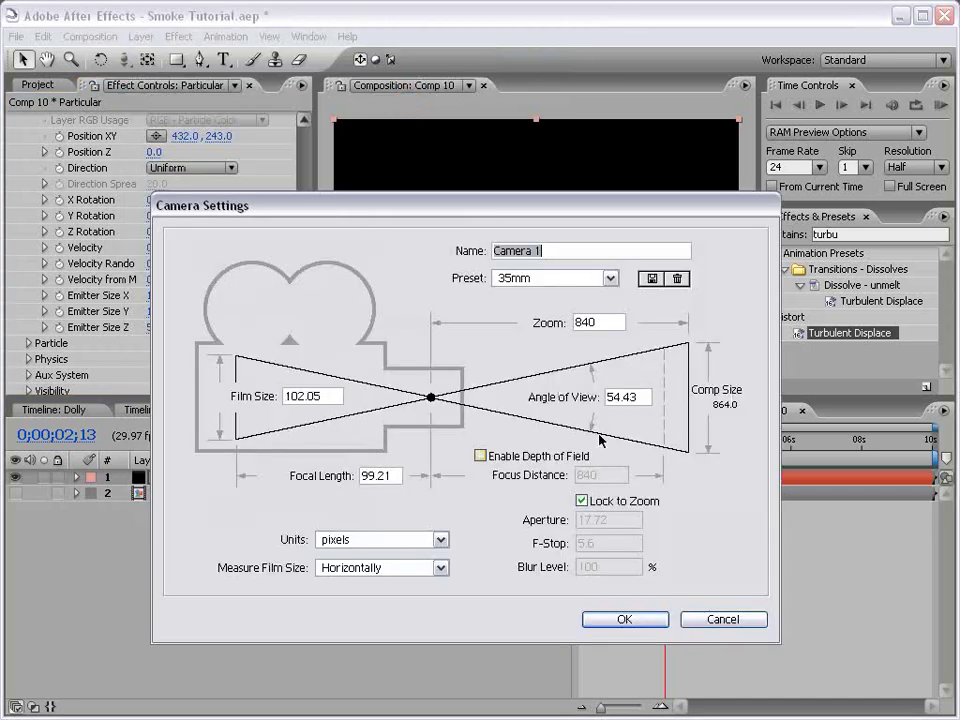
click(607, 619)
drag(662, 441, 771, 444)
Set Particular's particle Life to 10 seconds
click(182, 493)
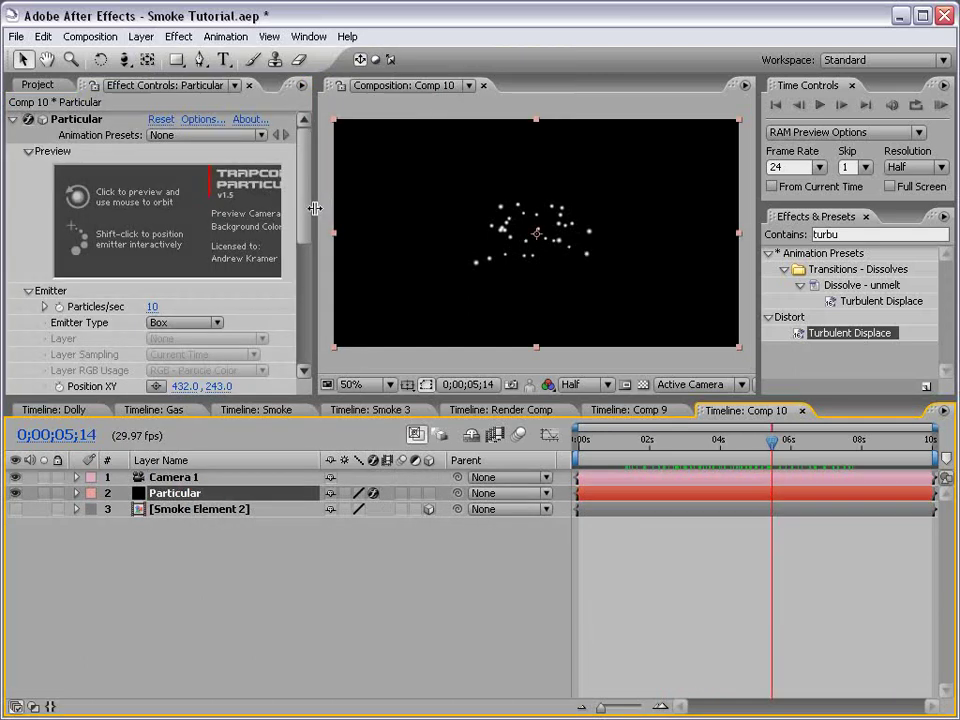
drag(302, 208, 307, 295)
click(34, 306)
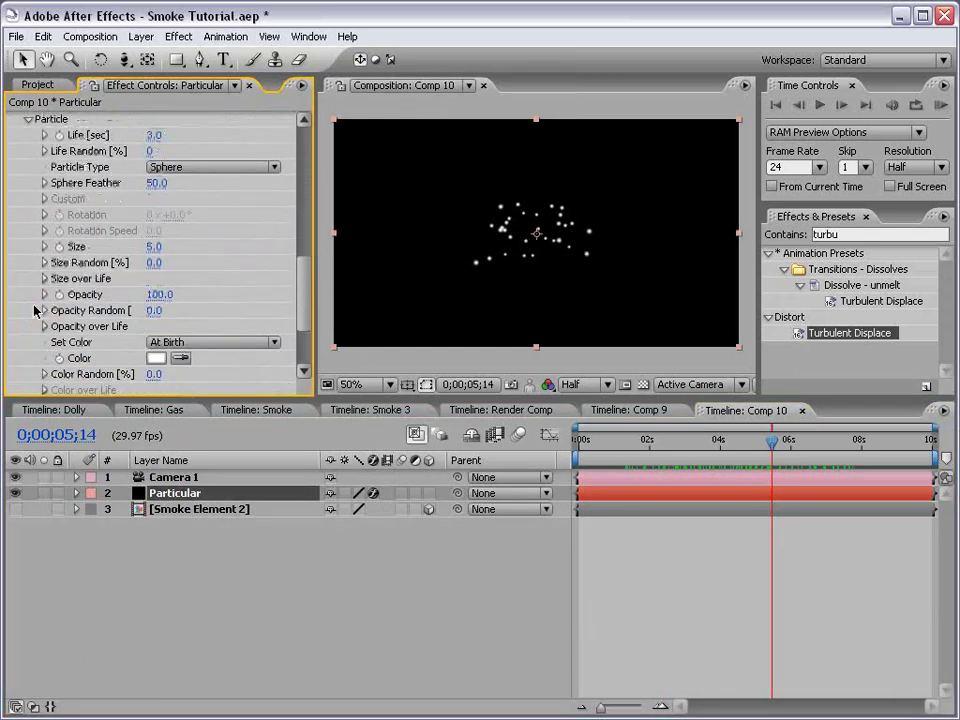
click(154, 135)
text(10)
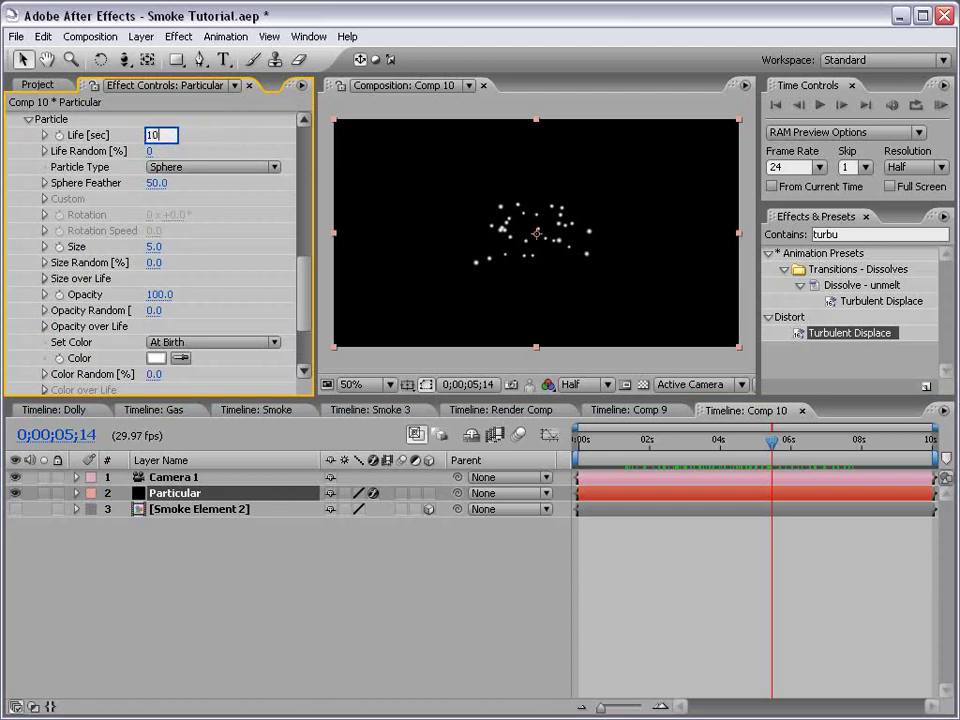
key(Return)
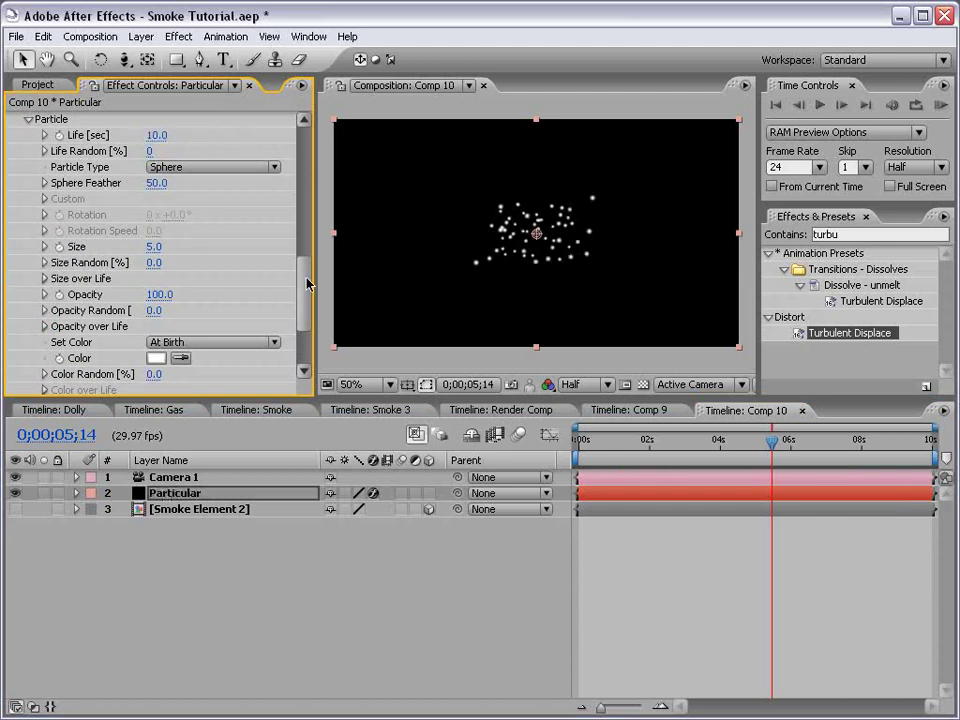
drag(311, 311, 295, 225)
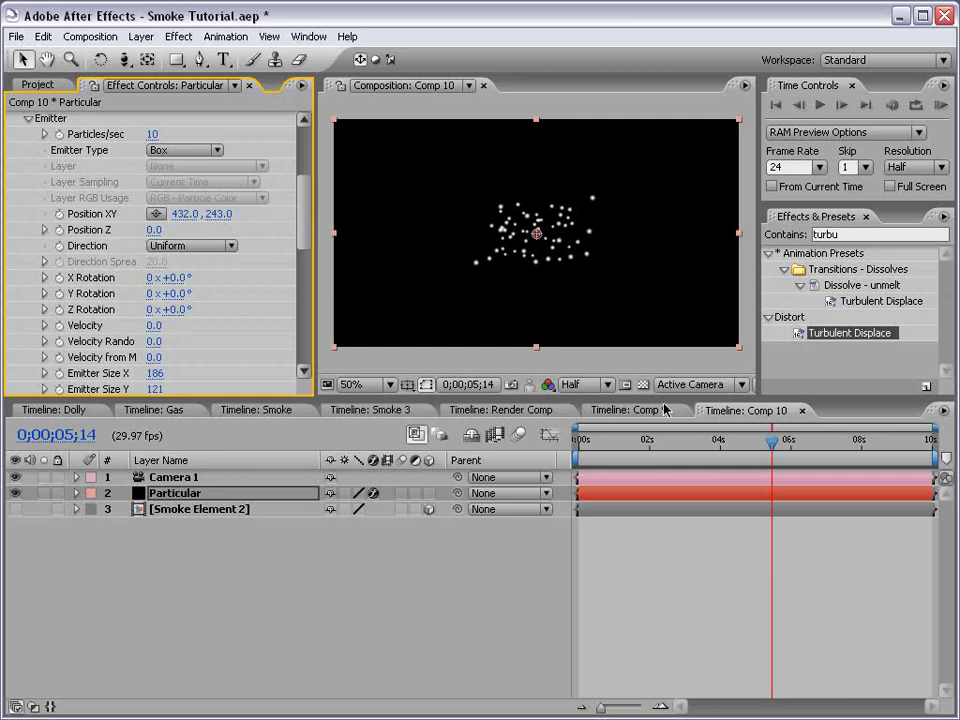
Keyframe Particles/sec at 10 on 05;29, dropping to 0 at 06;00
drag(772, 441, 790, 452)
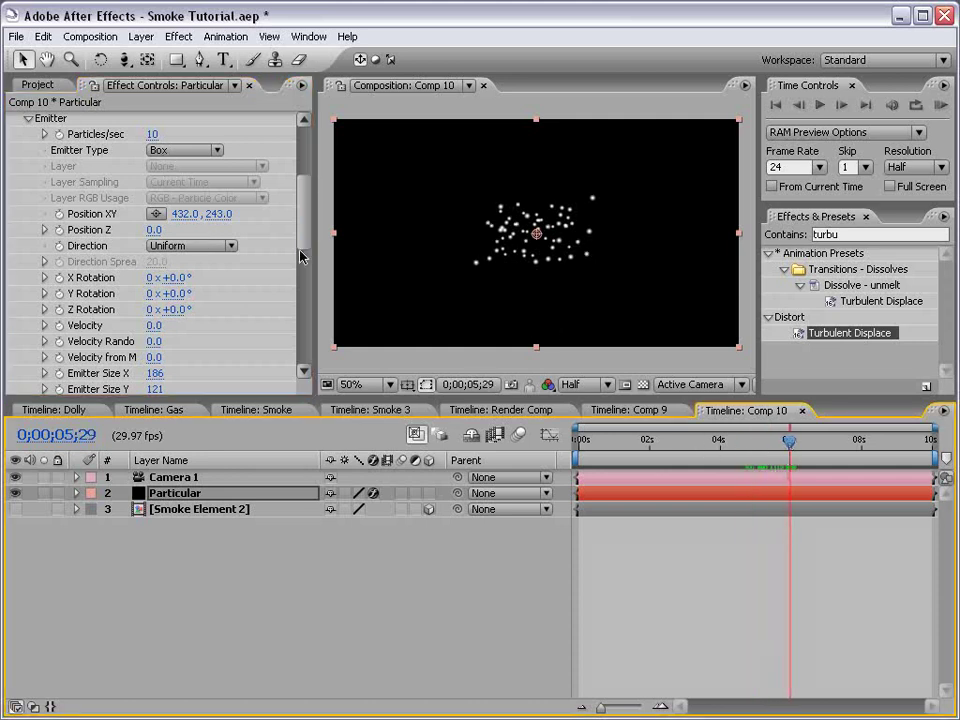
click(58, 134)
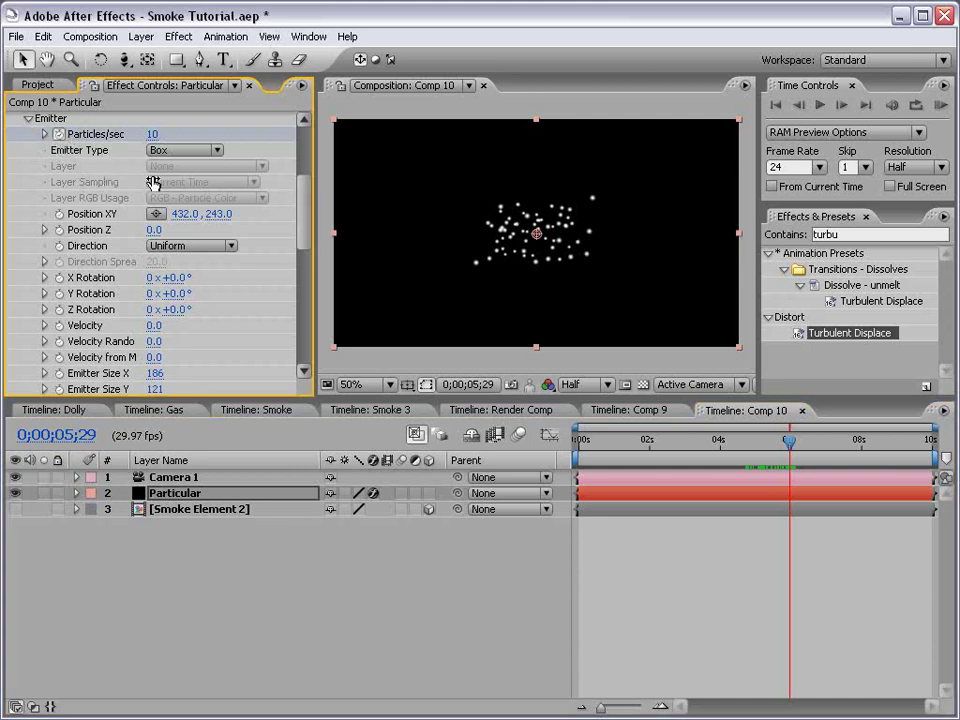
key(Page_Down)
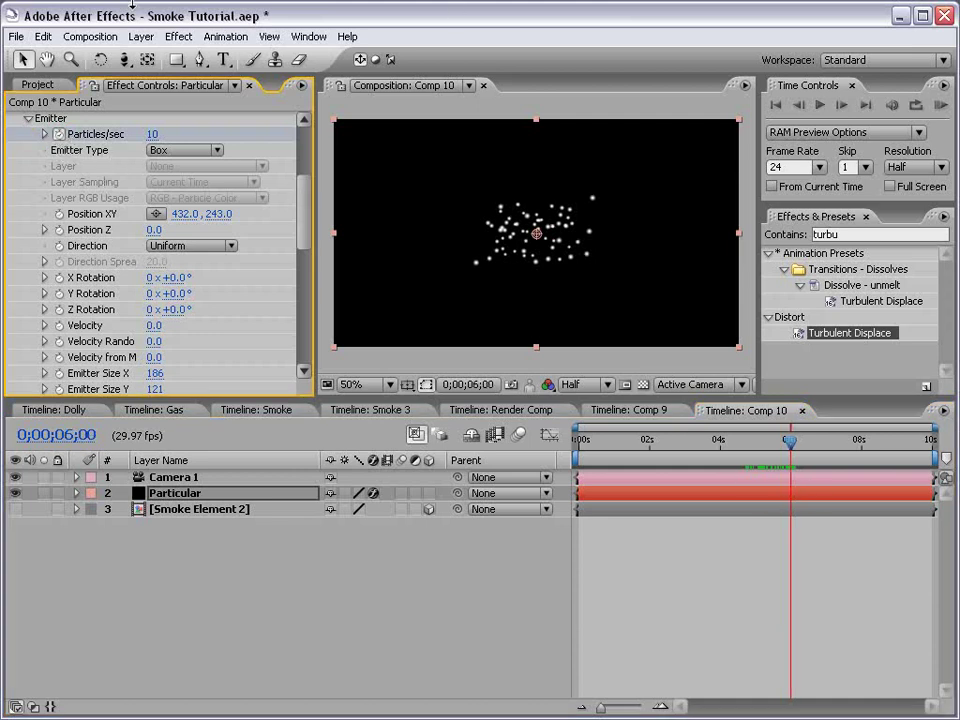
click(155, 134)
text(0)
key(Return)
drag(790, 440, 858, 470)
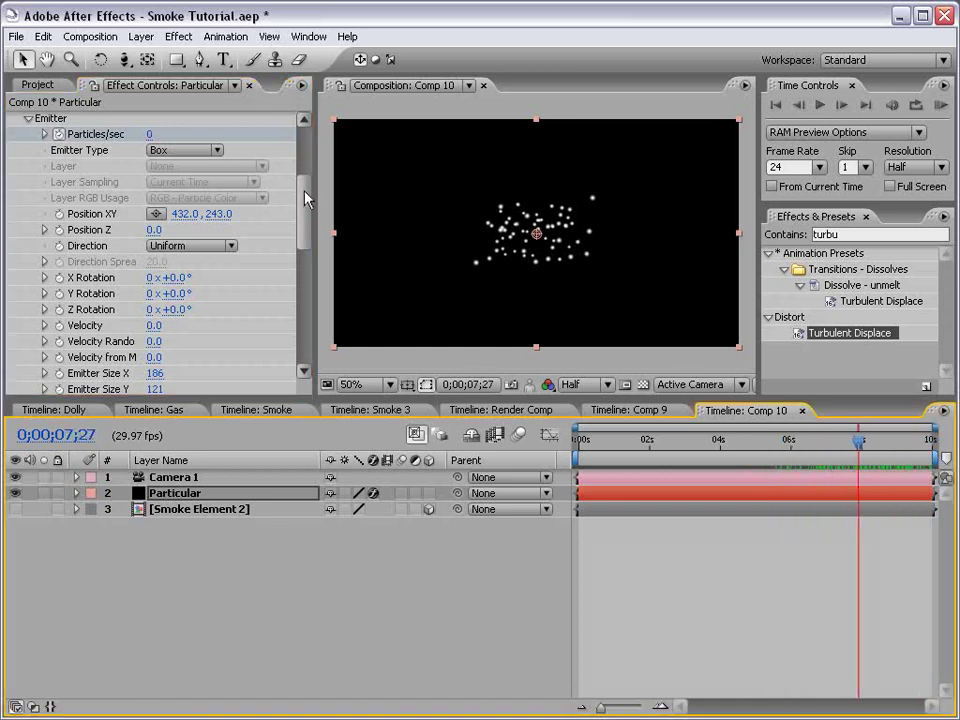
Make the particles Custom sprites sourced from the Smoke Element 2 layer
drag(305, 198, 304, 261)
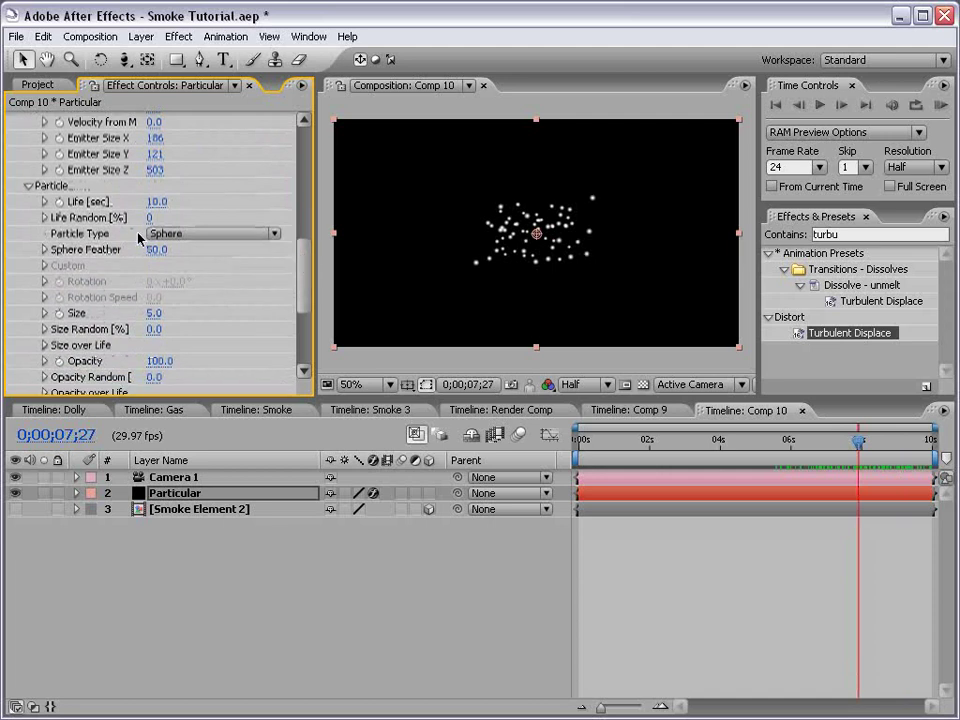
scroll(280, 272, down, 2)
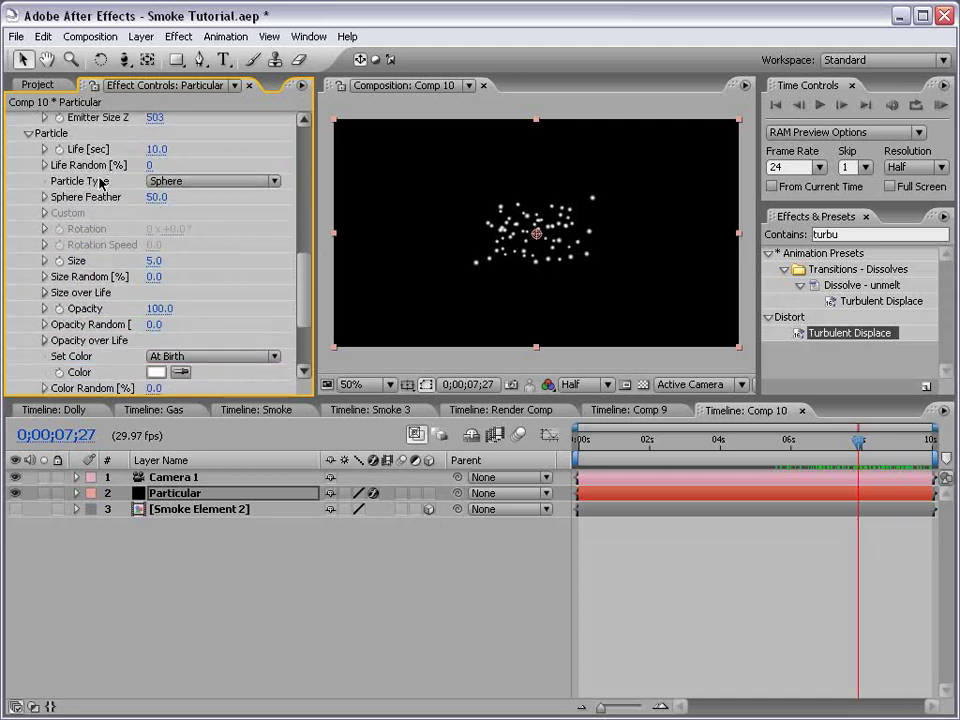
click(200, 181)
click(205, 265)
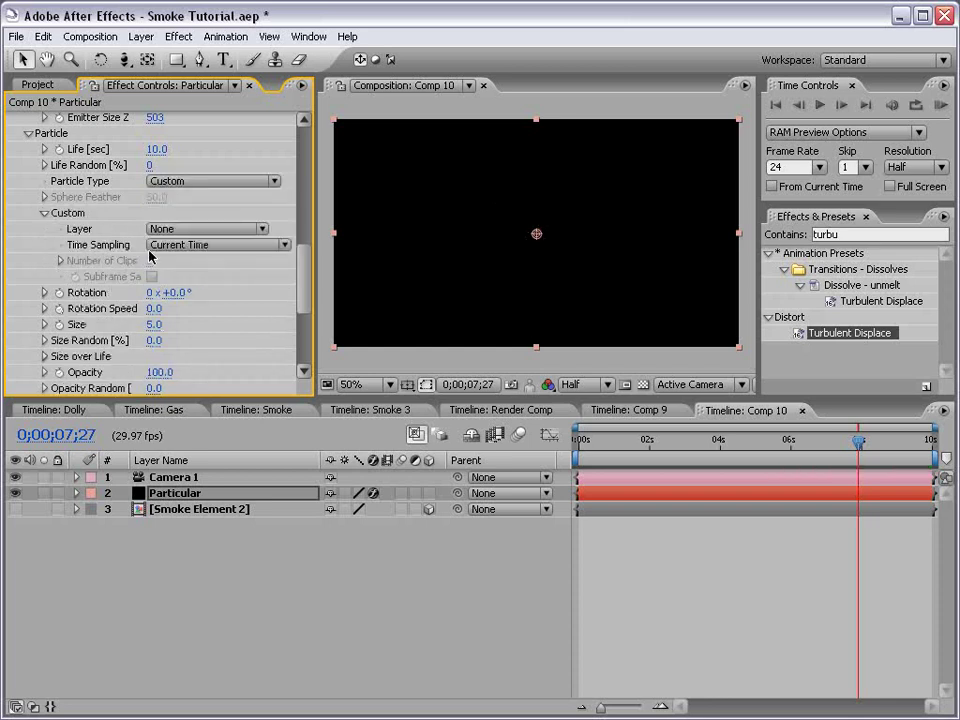
click(197, 230)
click(205, 273)
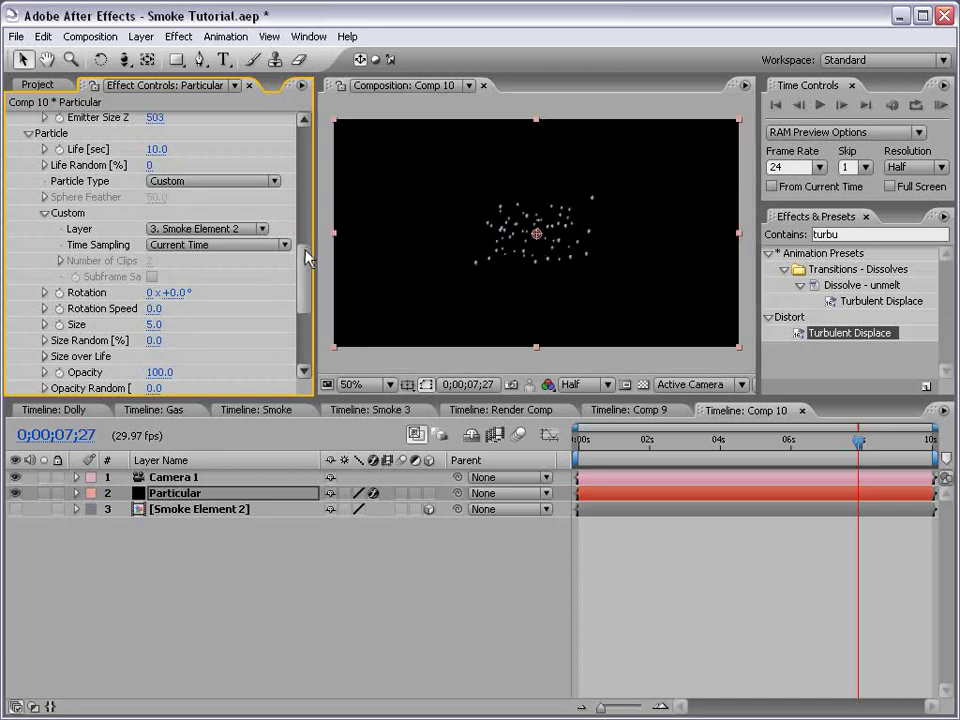
Enlarge the smoke particles and give them 42% size randomness
drag(308, 258, 308, 276)
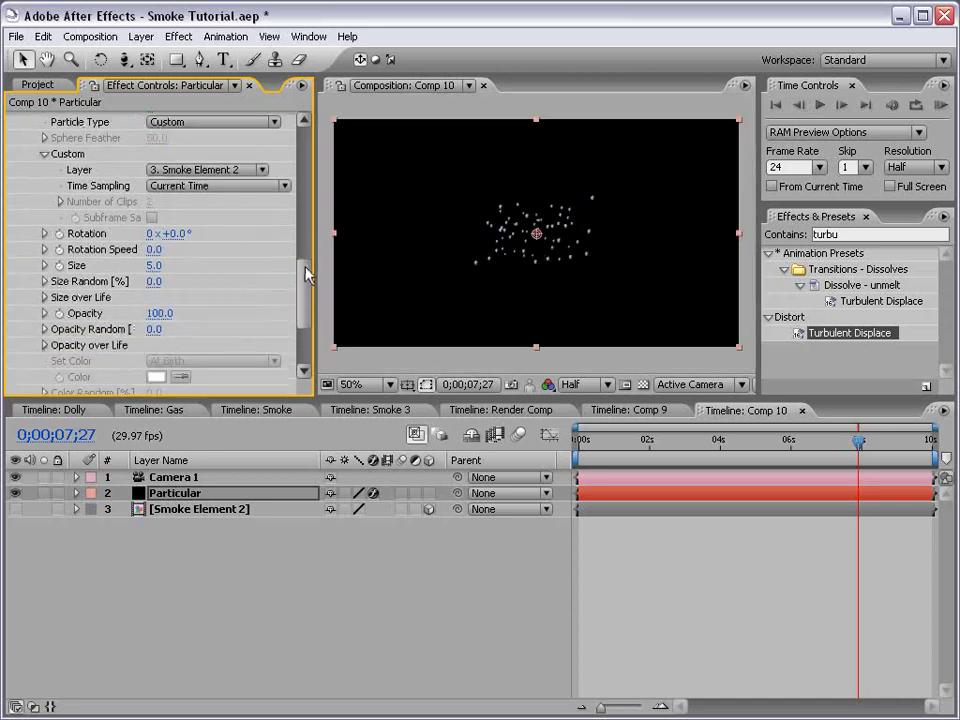
drag(153, 265, 210, 264)
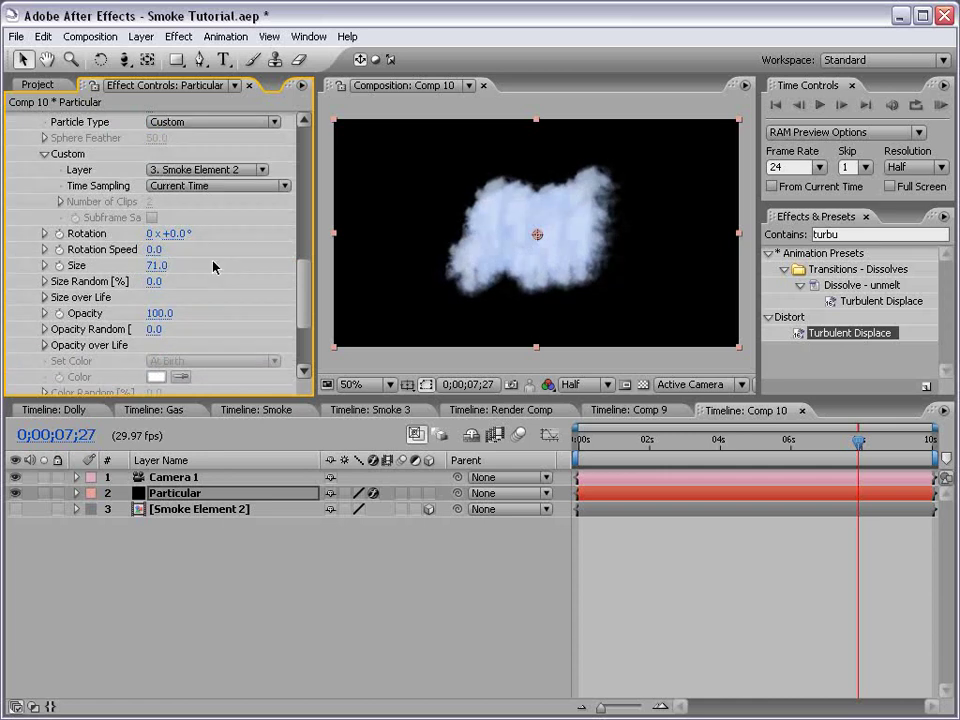
click(855, 453)
mouse_move(855, 453)
mouse_down()
mouse_move(793, 443)
mouse_move(850, 443)
mouse_up()
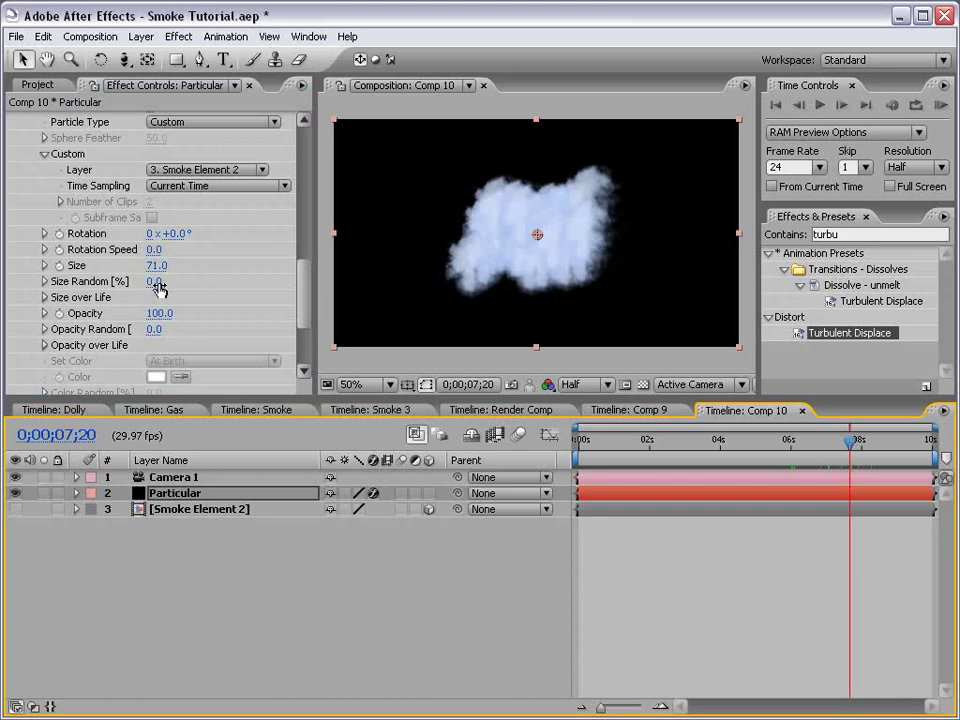
drag(158, 283, 188, 280)
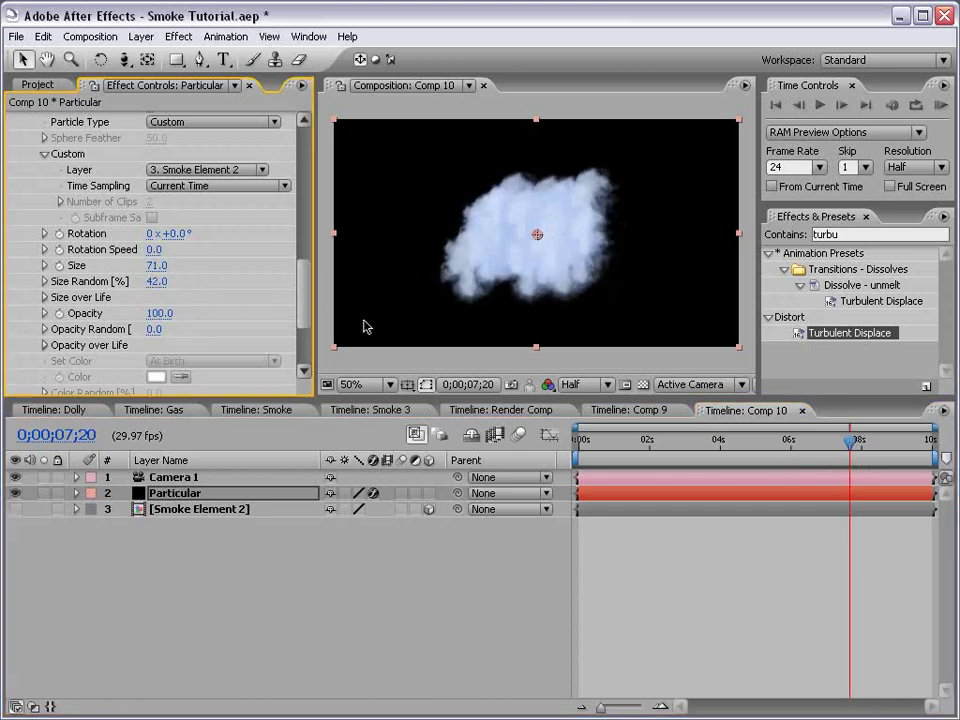
drag(303, 313, 299, 343)
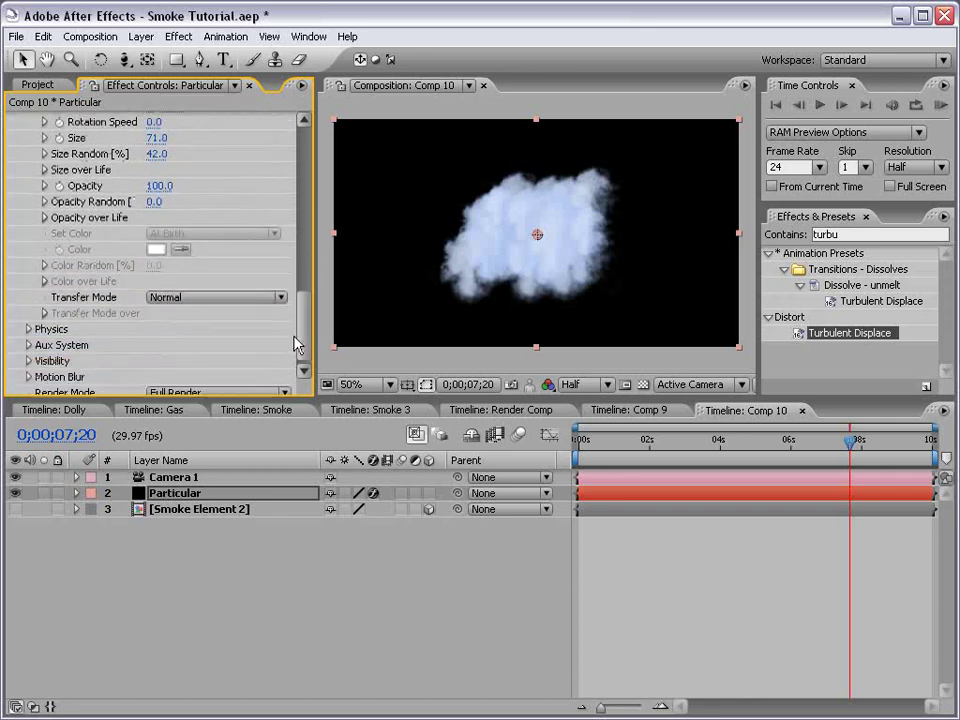
Set the particle Transfer Mode to Screen and opacity to 85
click(190, 298)
click(188, 332)
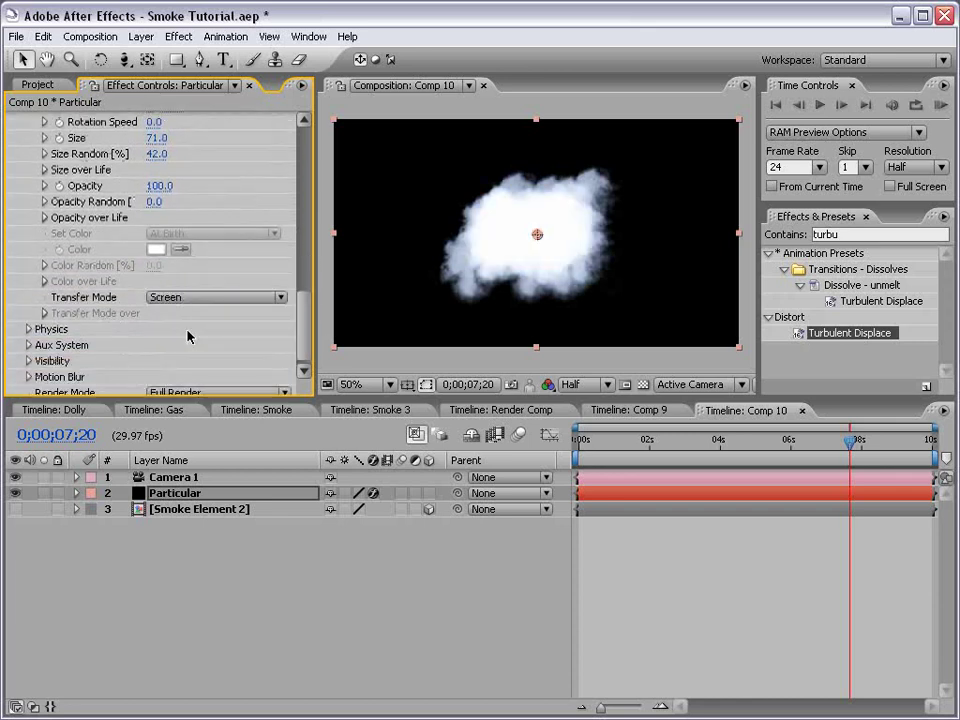
scroll(214, 300, up, 5)
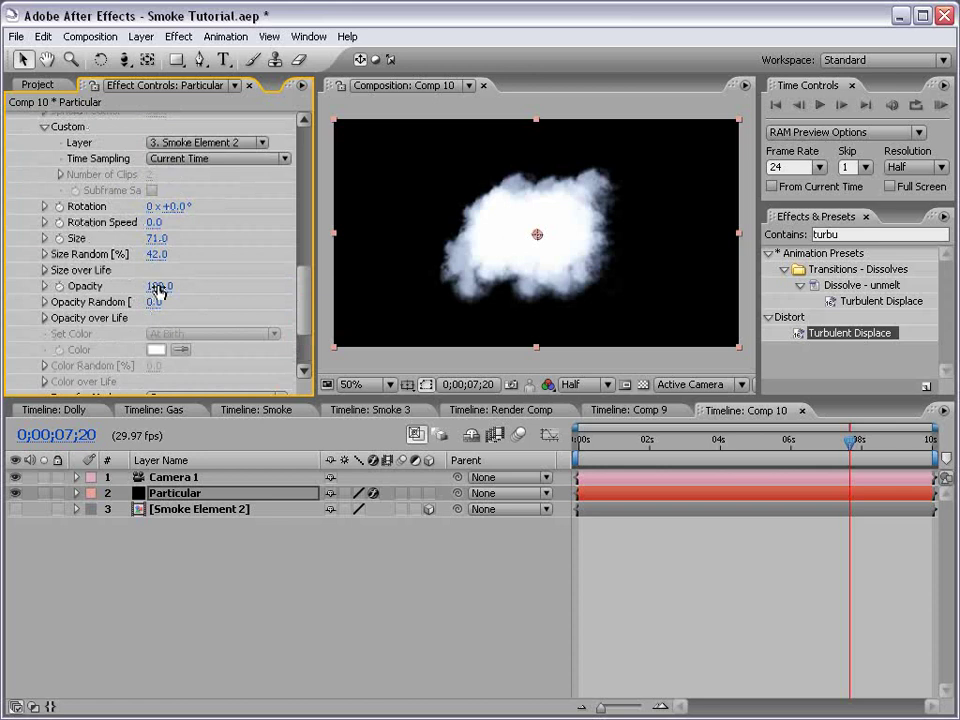
mouse_move(157, 286)
mouse_down()
mouse_move(108, 286)
mouse_move(176, 284)
mouse_move(166, 284)
mouse_up()
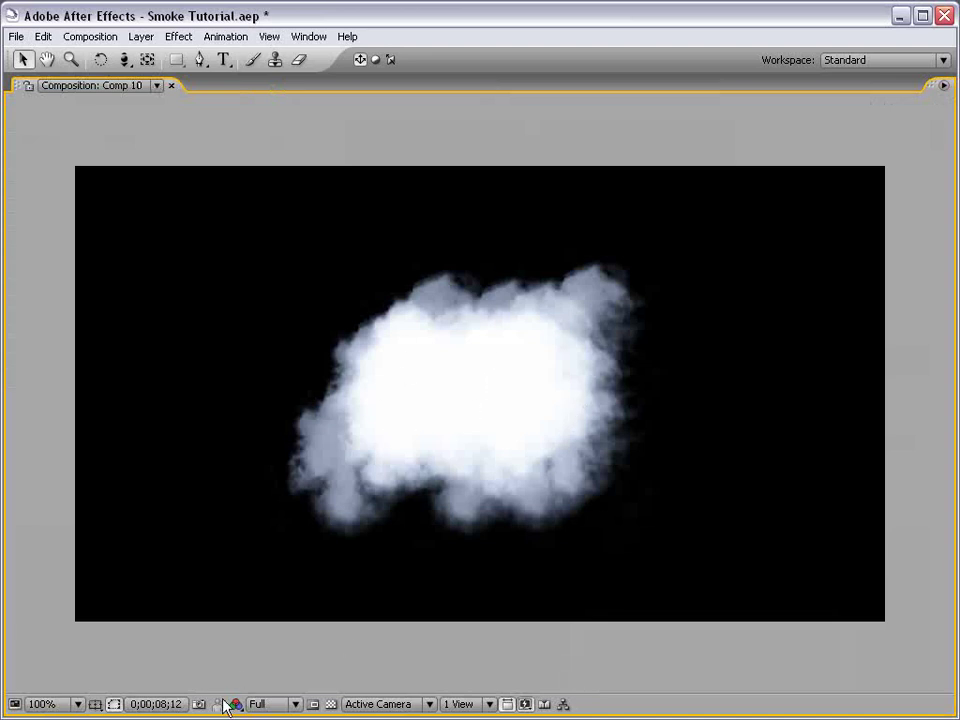
key(ctrl+shift+j)
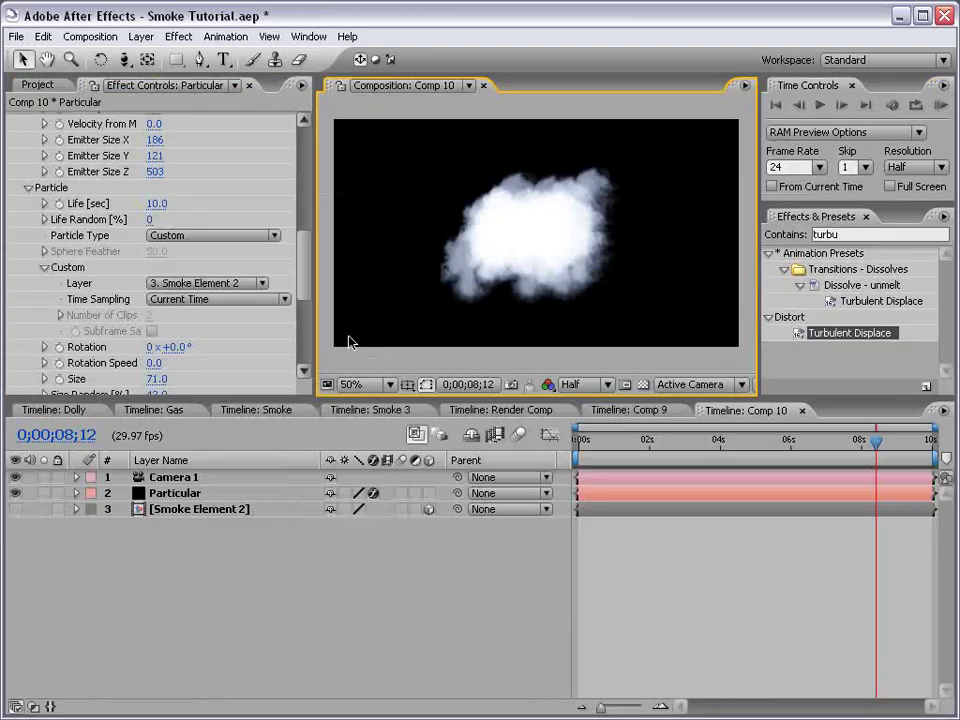
scroll(300, 272, down, 4)
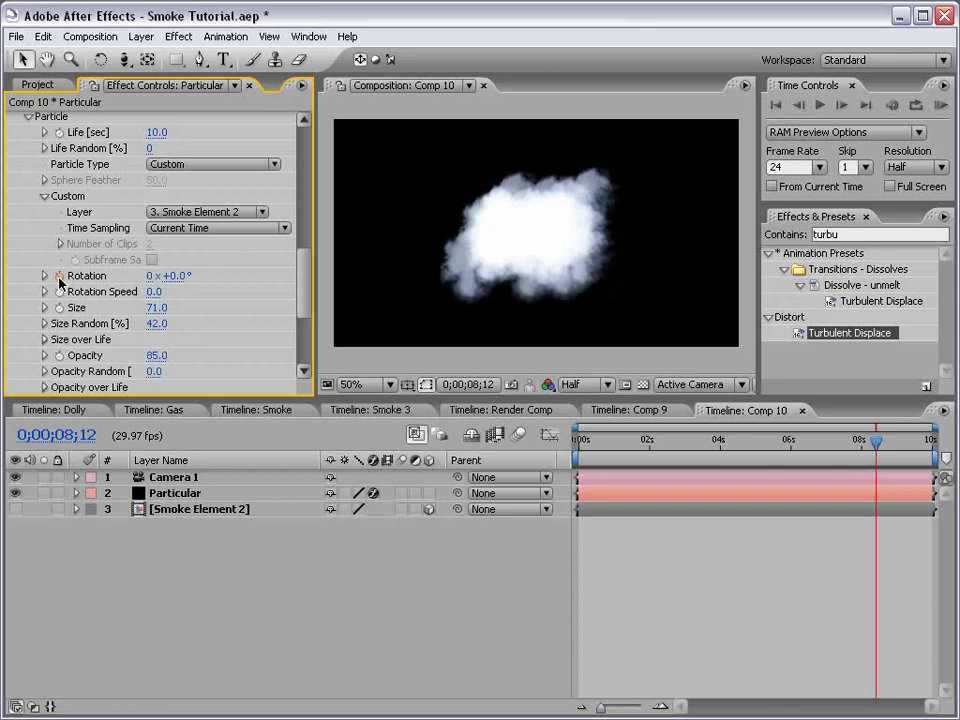
Give the particle Rotation a random(0,360) expression and preview the smoke
alt+click(60, 277)
text(rand)
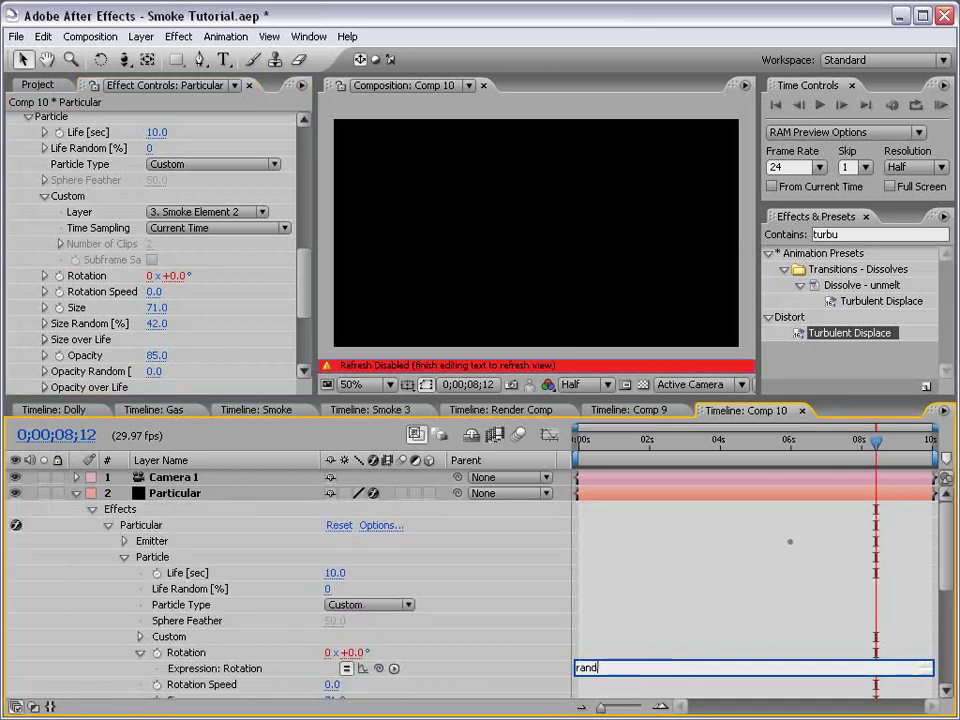
text(om(0)
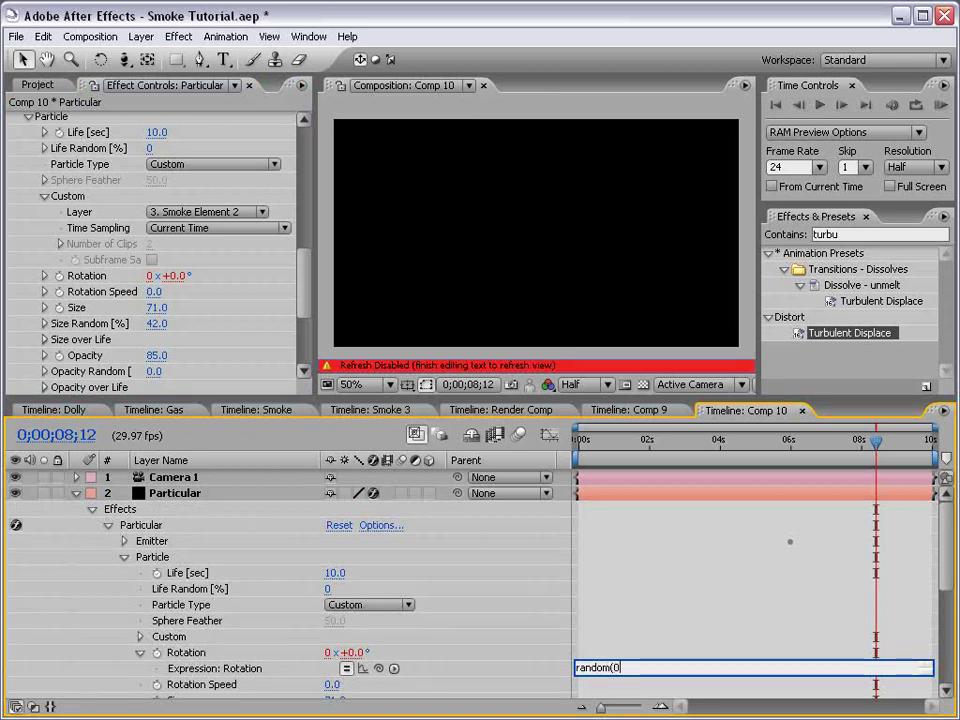
text(,360)
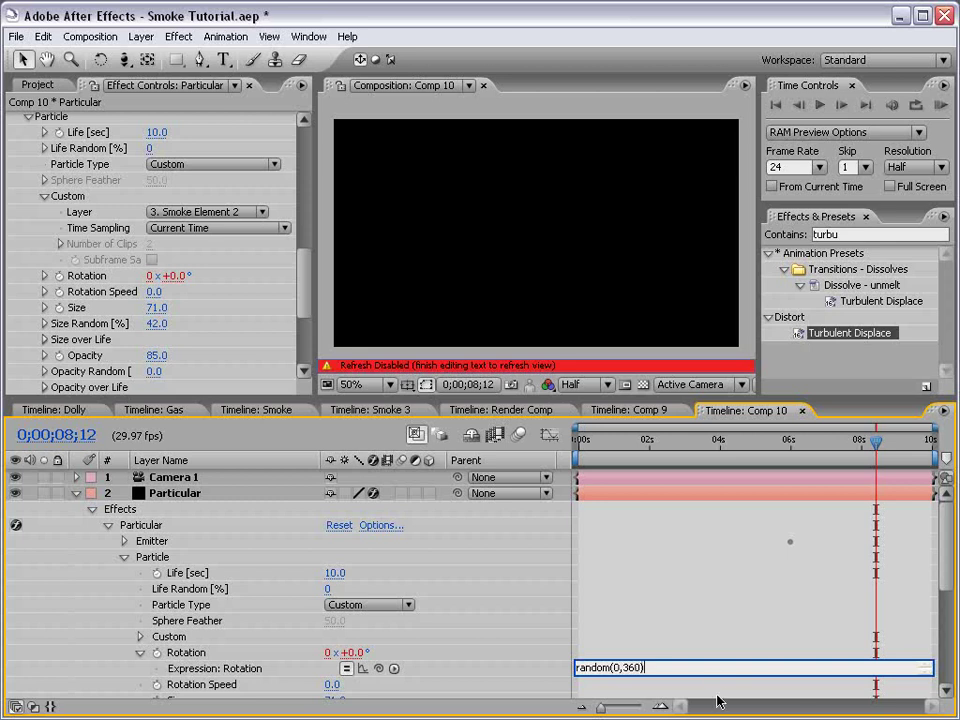
click(613, 672)
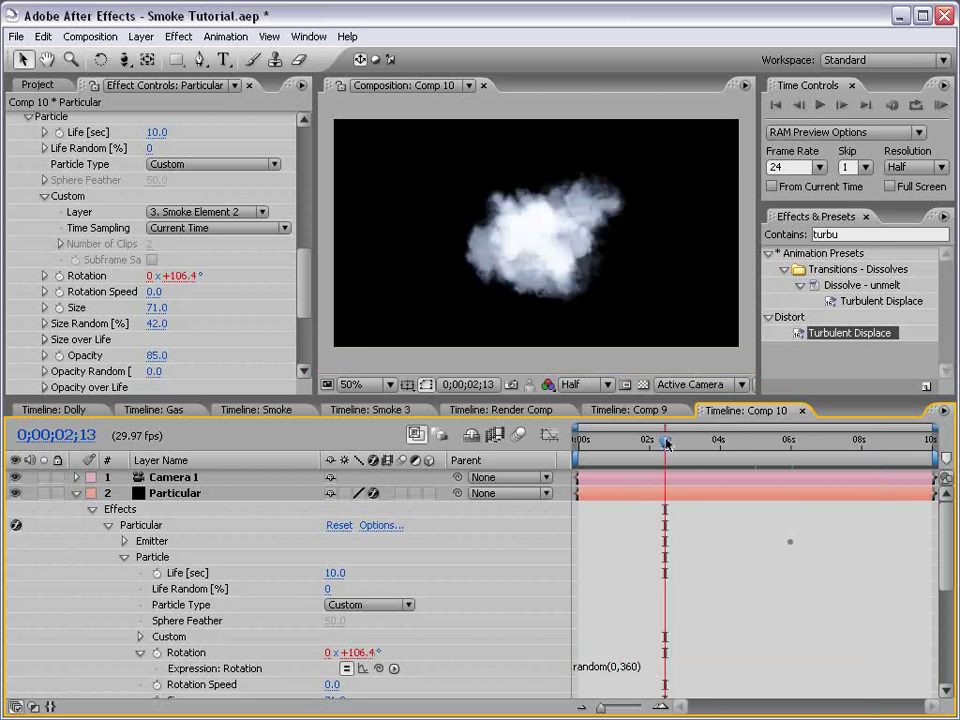
drag(666, 443, 794, 441)
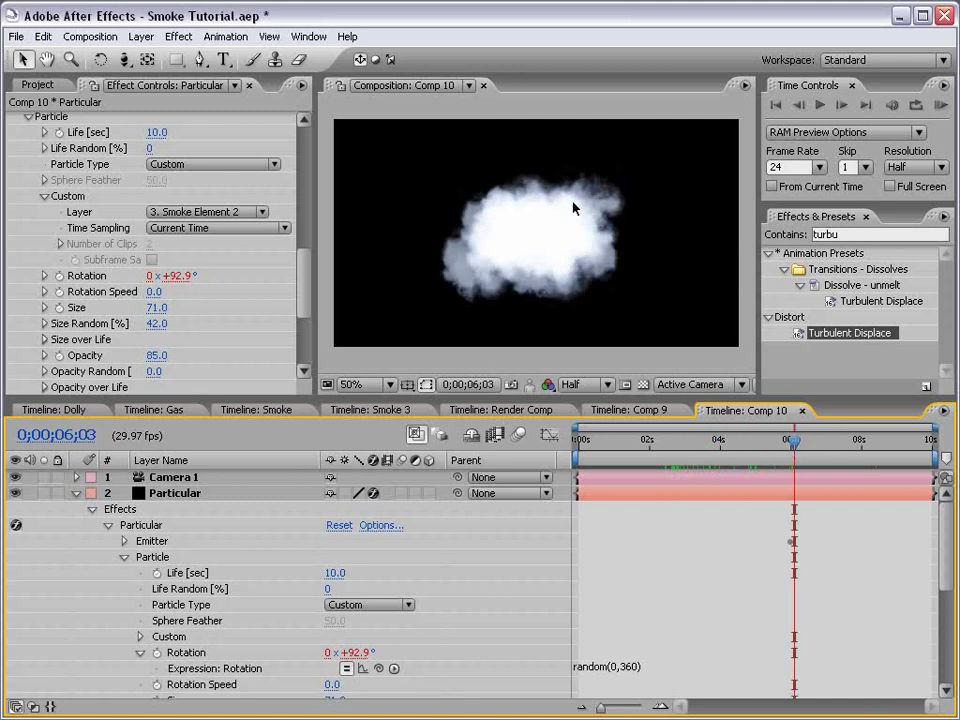
key(space)
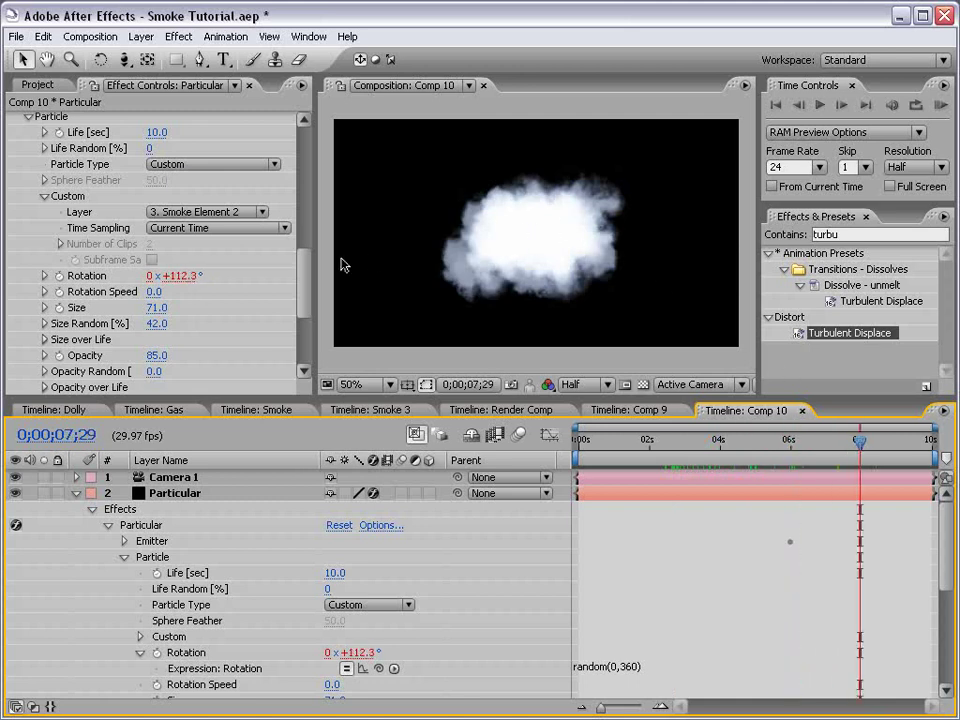
Set Rotation Speed to 0 so the smoke sprites keep their random angle without spinning
click(150, 291)
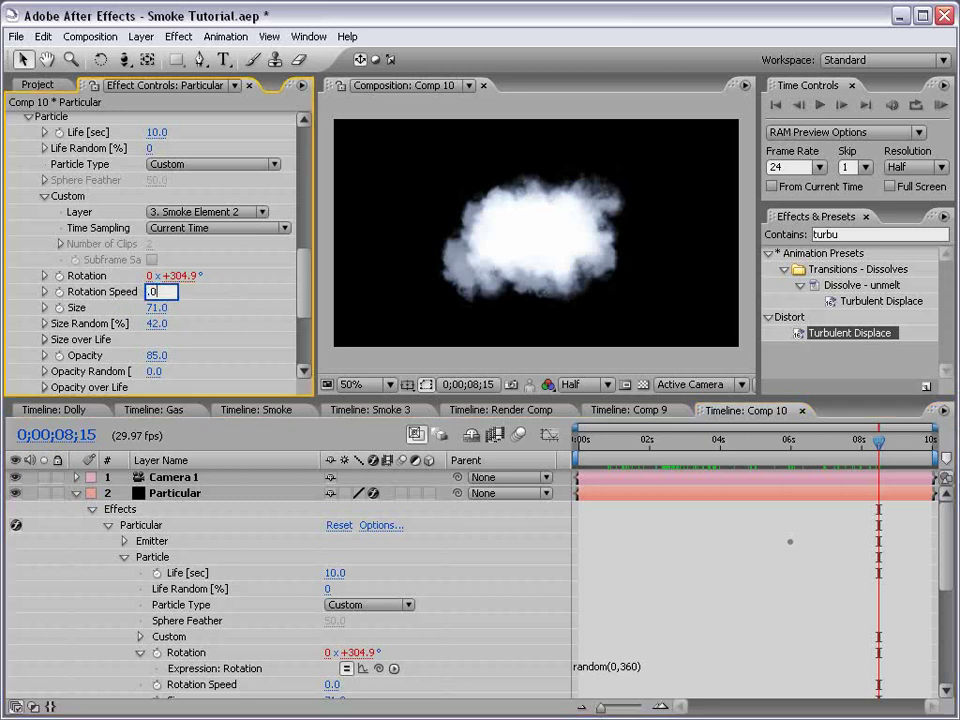
key(Return)
drag(878, 441, 839, 443)
click(543, 508)
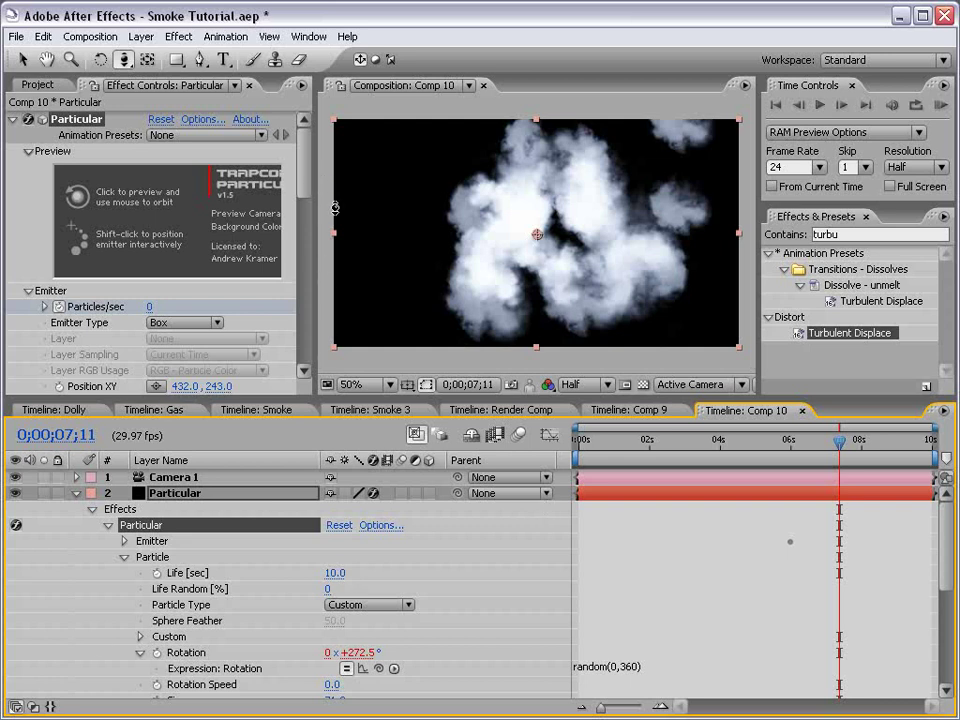
Set the first Particles/sec keyframe to 25 particles per second
key(u)
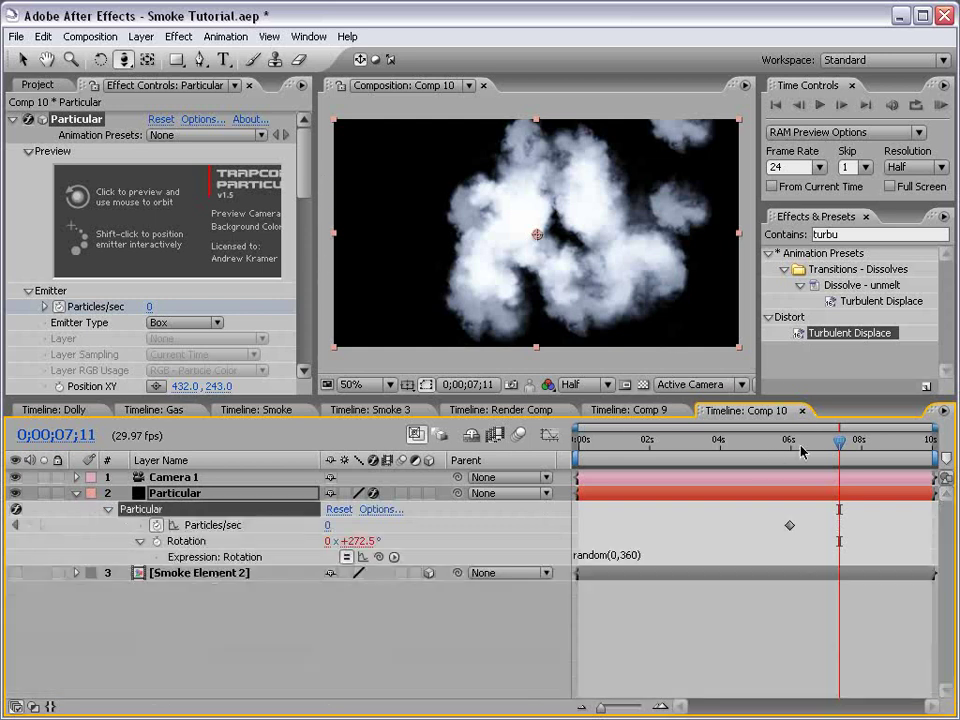
key(equal)
key(equal)
key(equal)
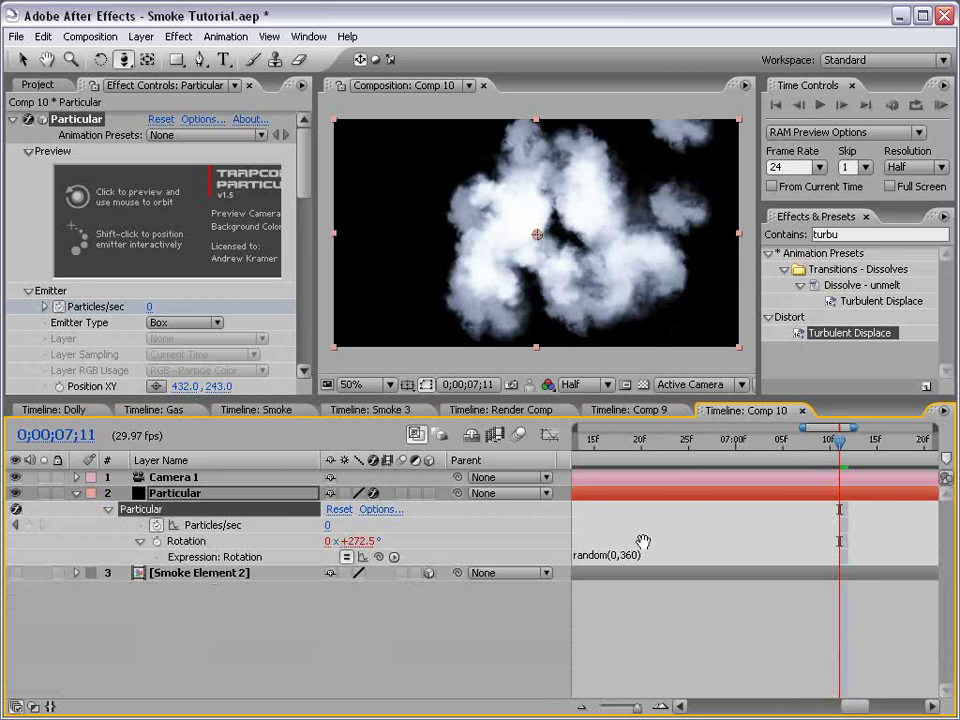
click(649, 441)
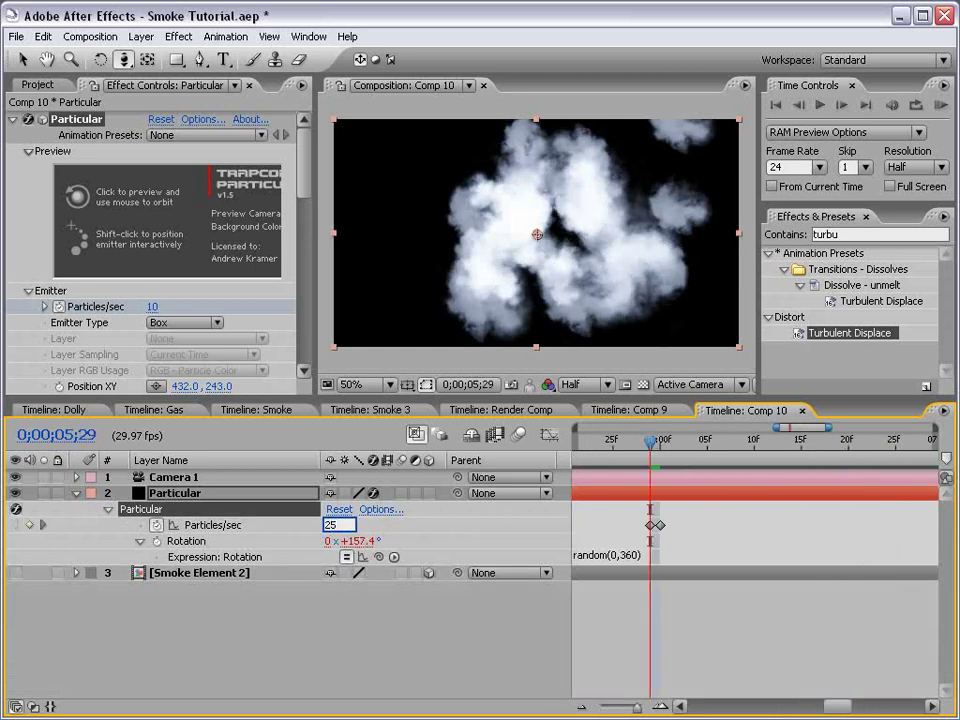
key(Return)
key(space)
key(space)
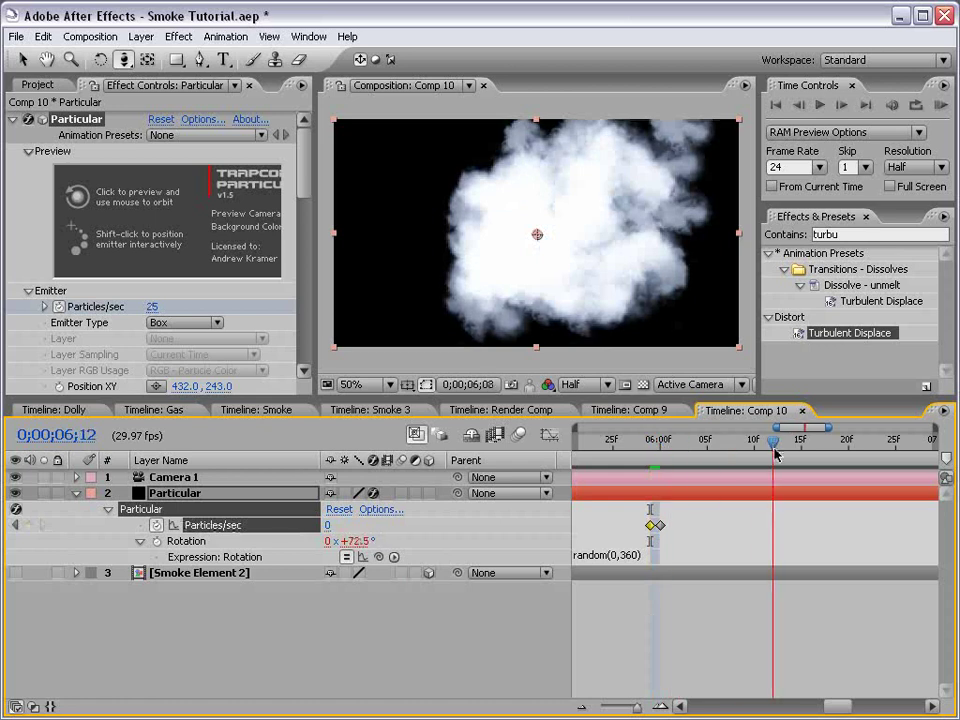
Reshape the emitter to 423 × 183 × 1506 for a wider, deeper cloud
scroll(163, 302, down, 6)
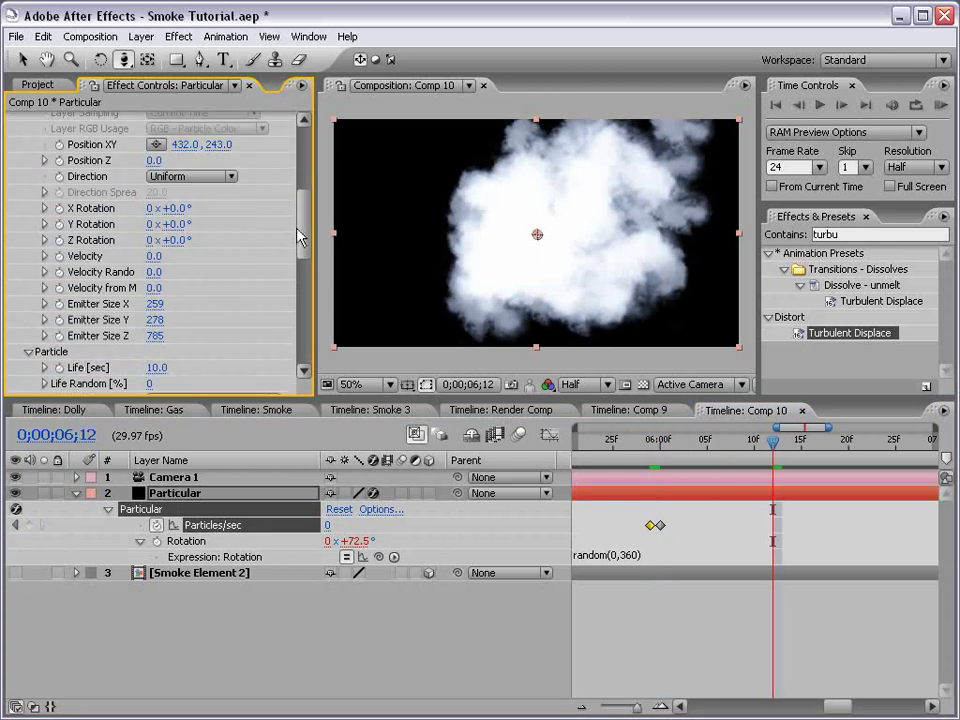
drag(155, 292, 349, 287)
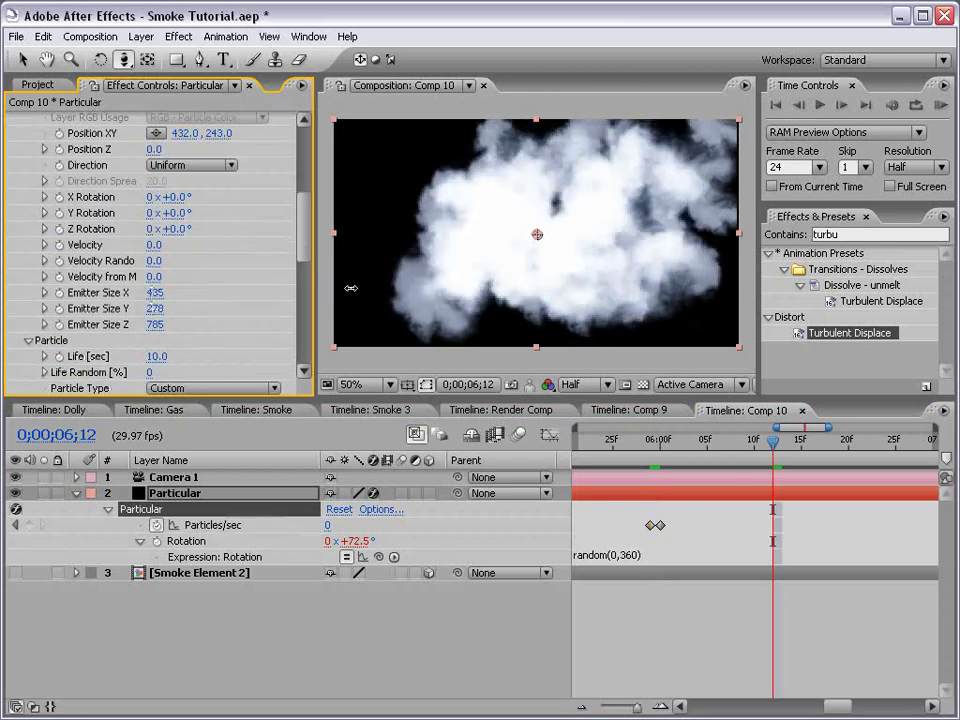
drag(160, 309, 95, 292)
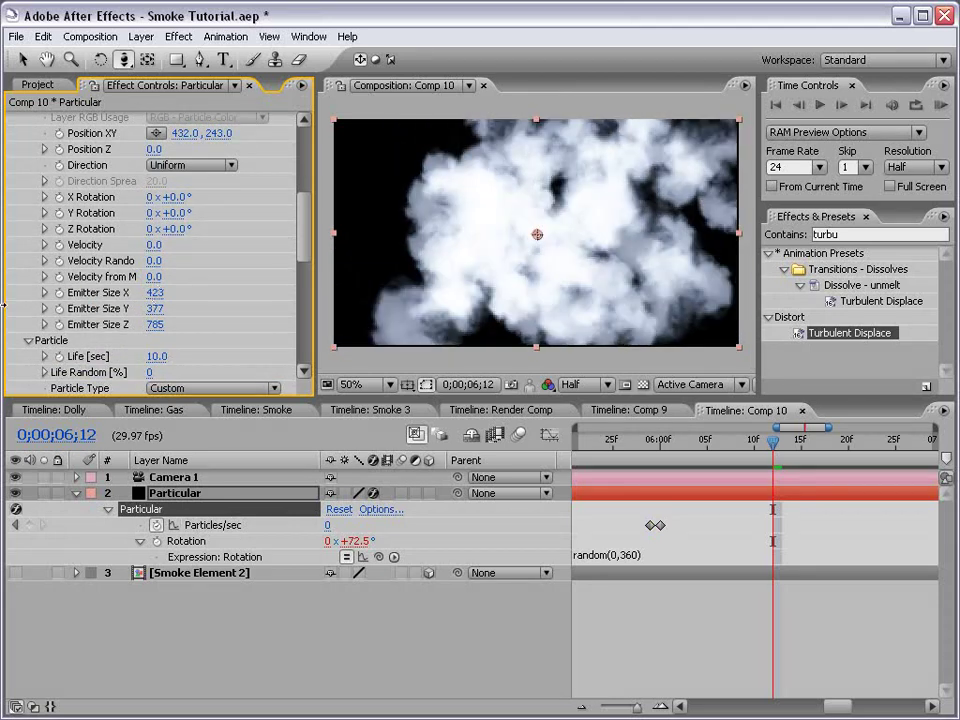
drag(161, 313, 83, 311)
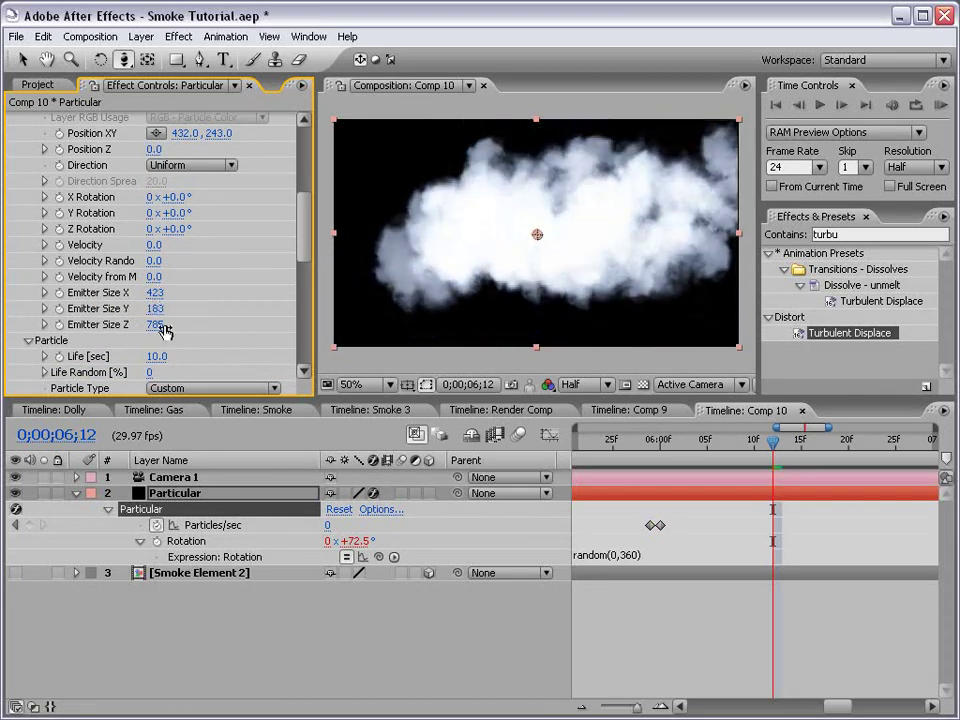
drag(159, 325, 531, 212)
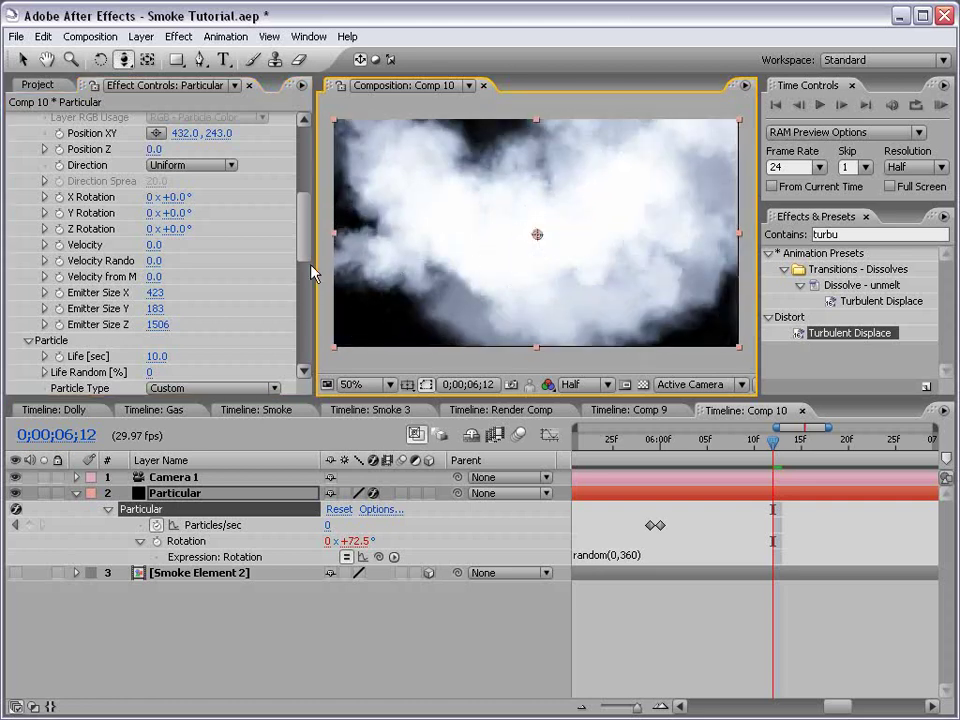
Lower particle Opacity to 39, then orbit and pull the camera back from the smoke
drag(303, 200, 299, 300)
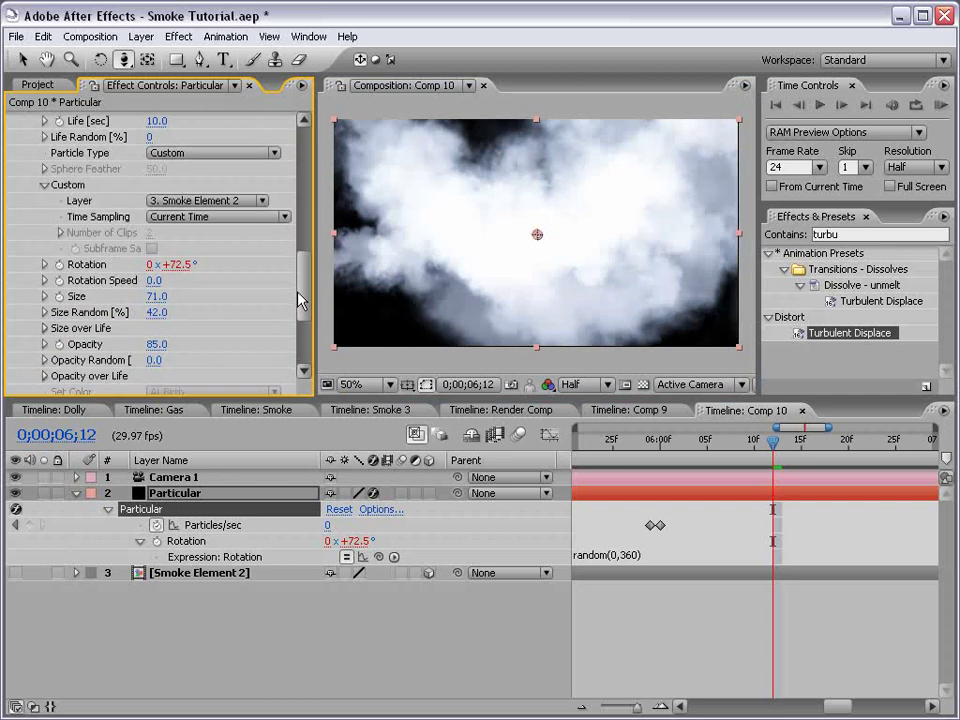
drag(155, 346, 110, 346)
drag(525, 277, 561, 264)
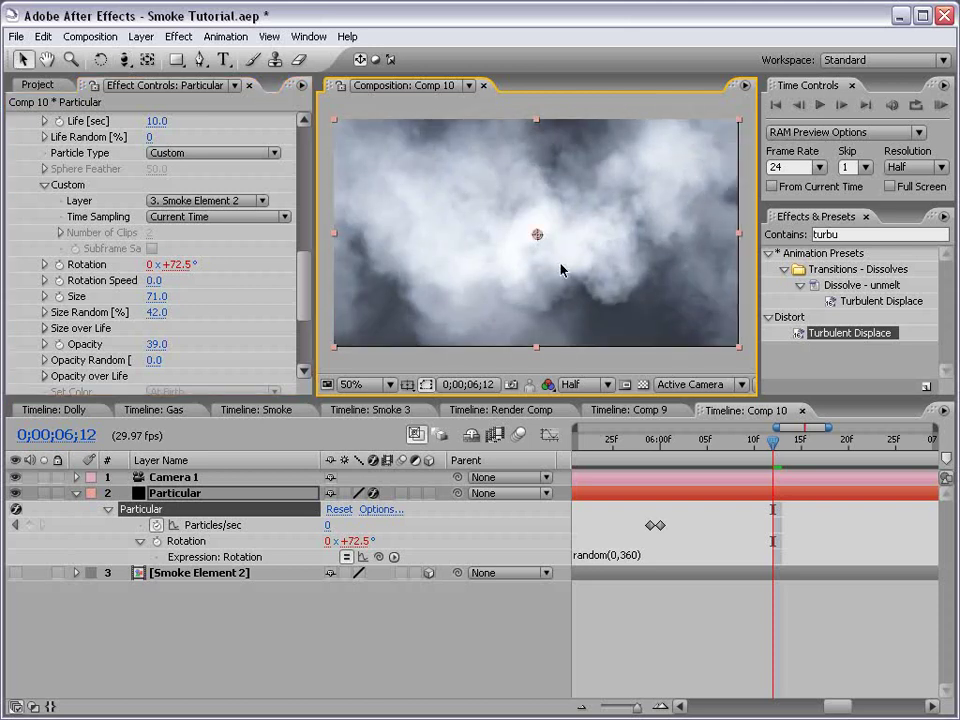
key(c)
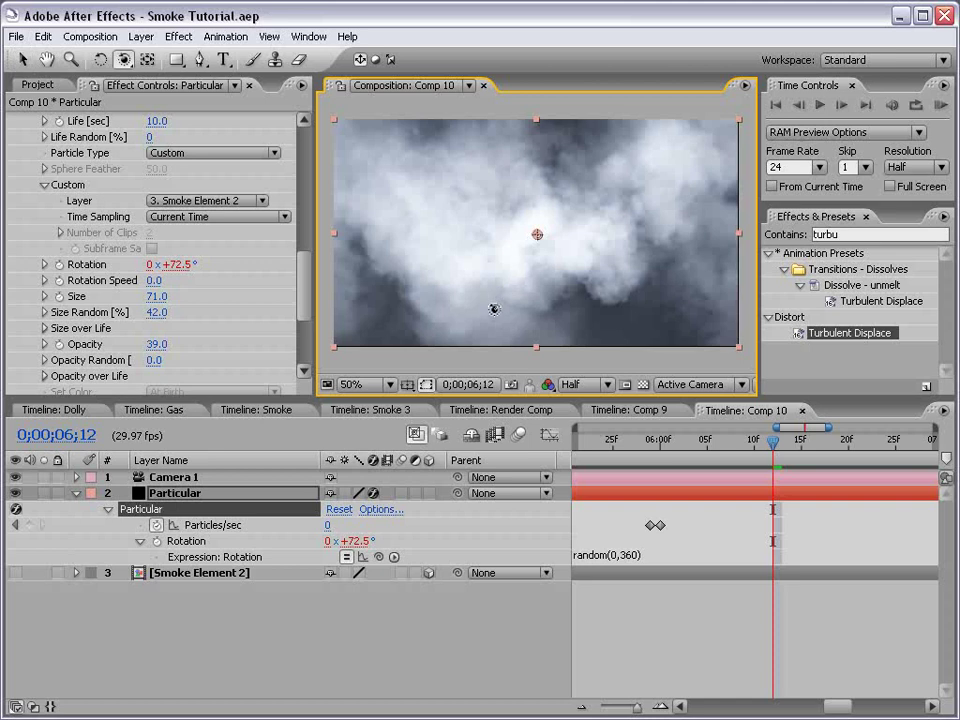
drag(493, 309, 559, 212)
key(c)
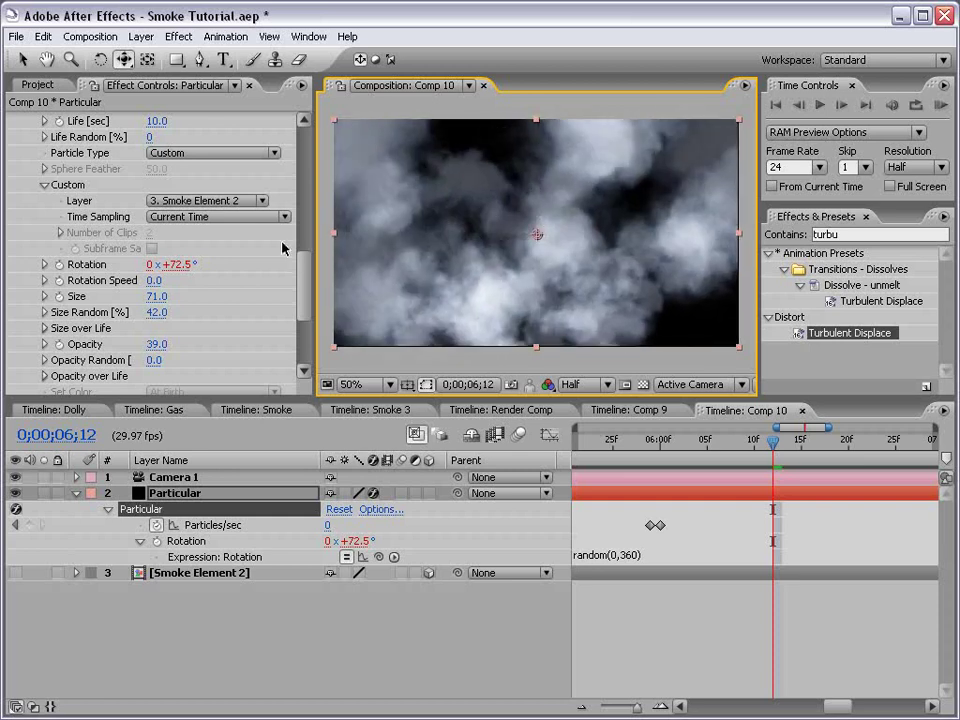
Make the emitter taller, widen Emitter Size X to 359, and raise particle Opacity to 69
drag(303, 288, 306, 225)
mouse_move(155, 308)
mouse_down()
mouse_move(190, 300)
mouse_move(147, 286)
mouse_up()
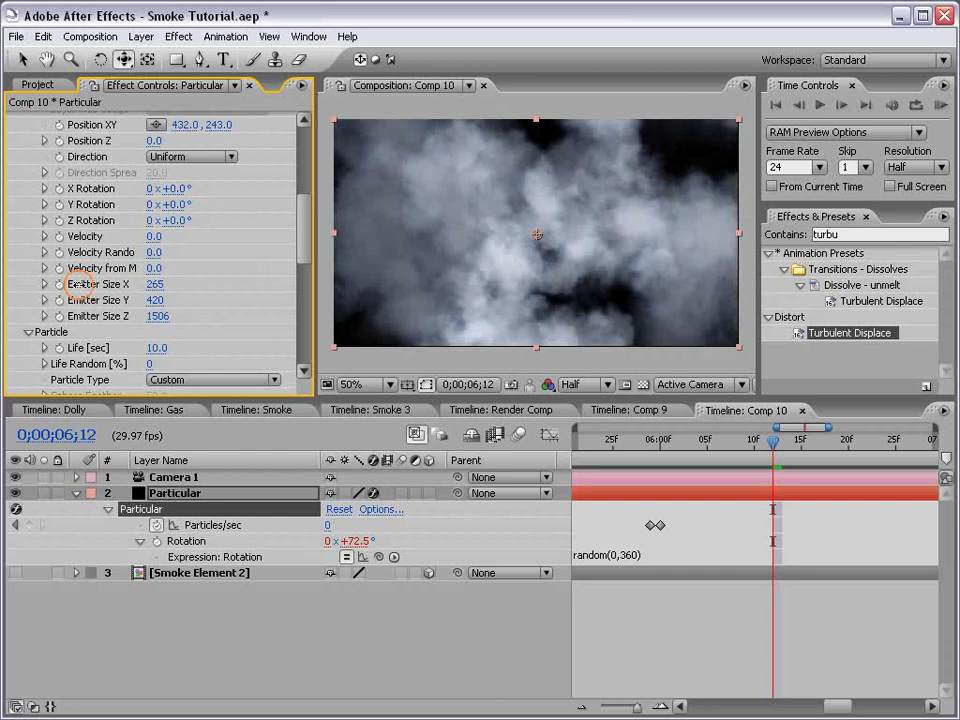
drag(78, 284, 145, 284)
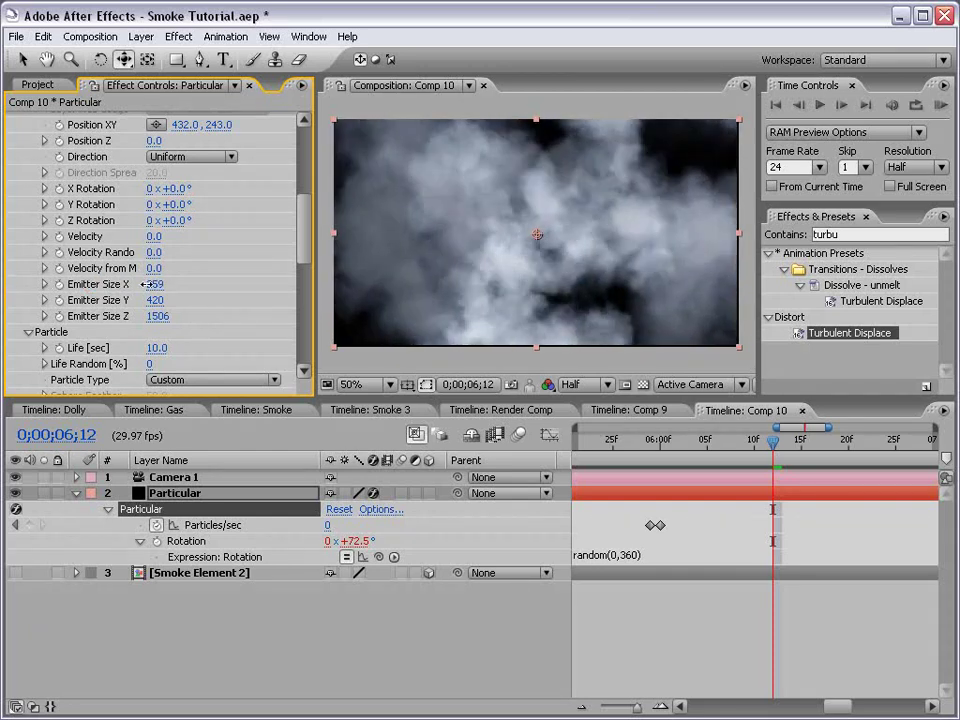
scroll(285, 259, down, 8)
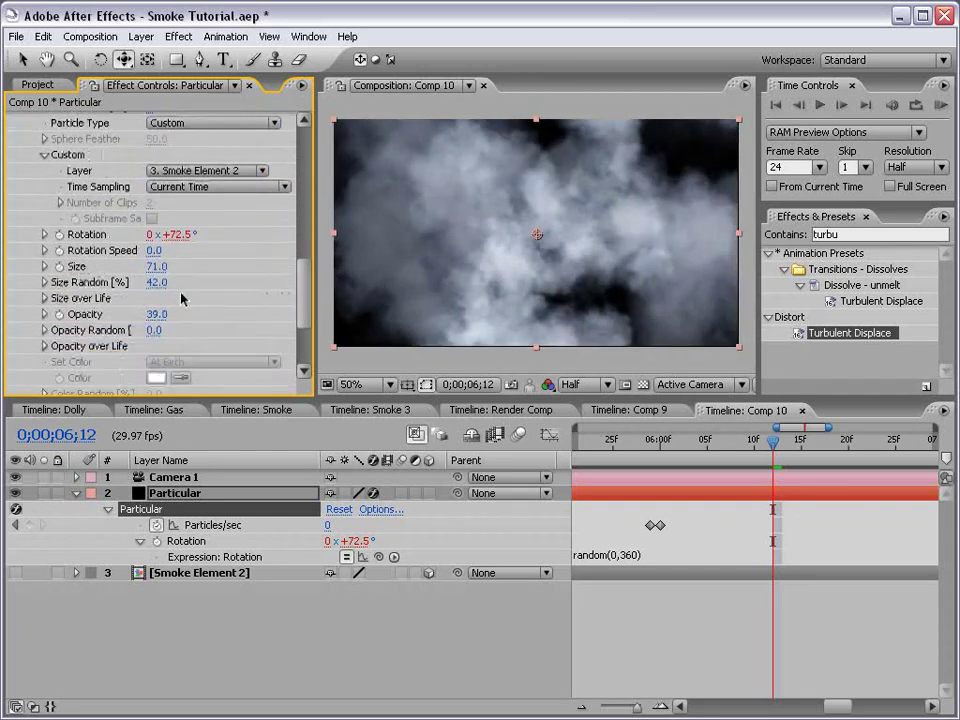
drag(167, 311, 174, 305)
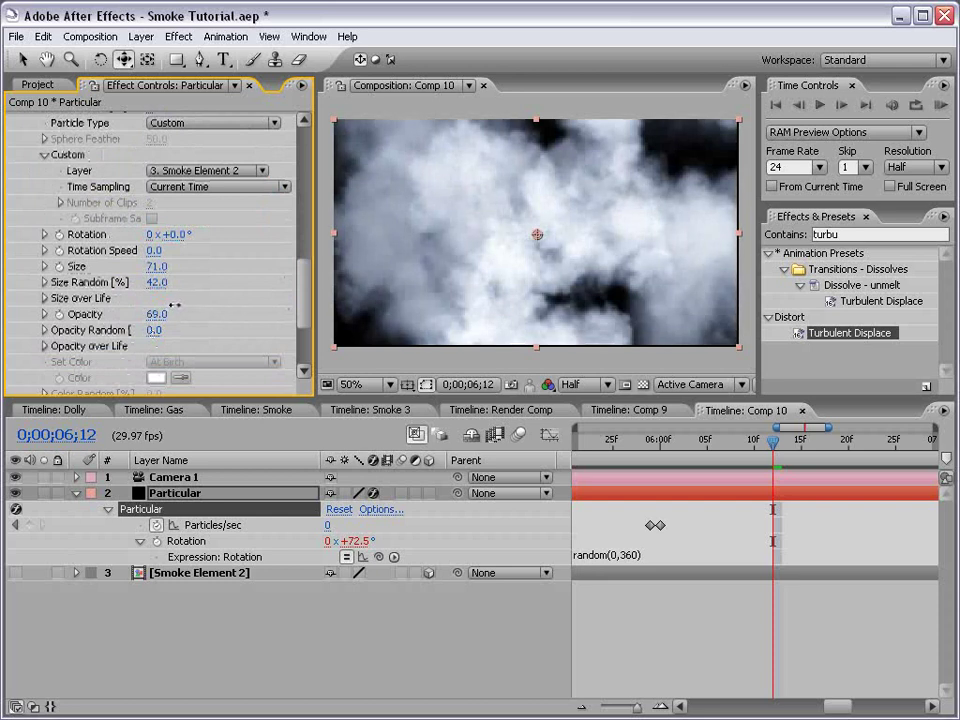
drag(773, 440, 797, 446)
Add a 3D Null Object layer and parent Camera 1 to Null 6
click(141, 36)
mouse_move(320, 56)
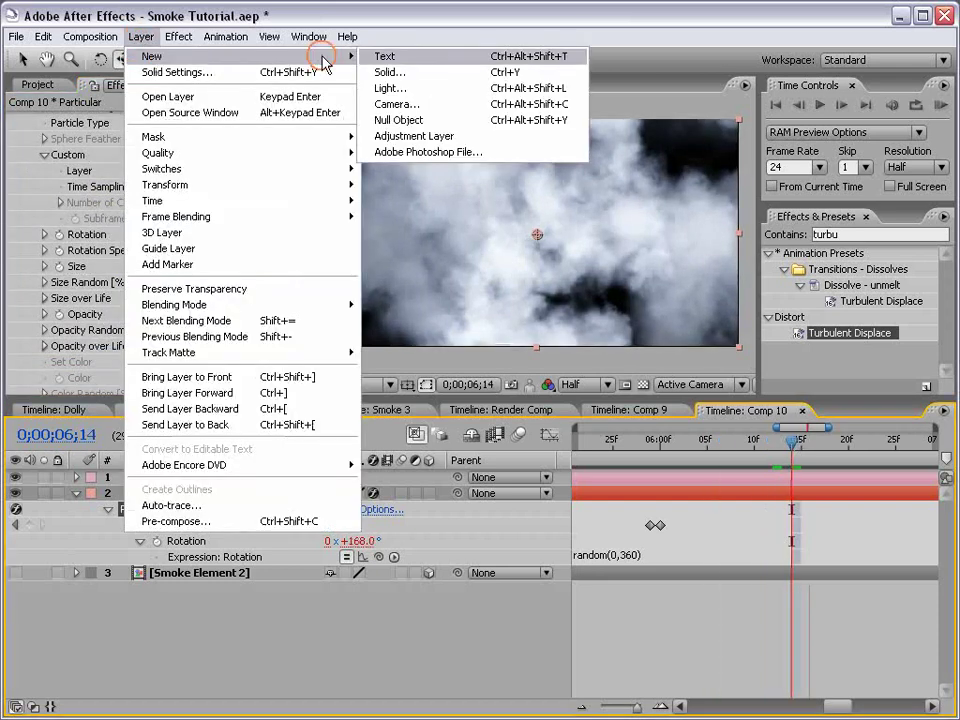
click(410, 120)
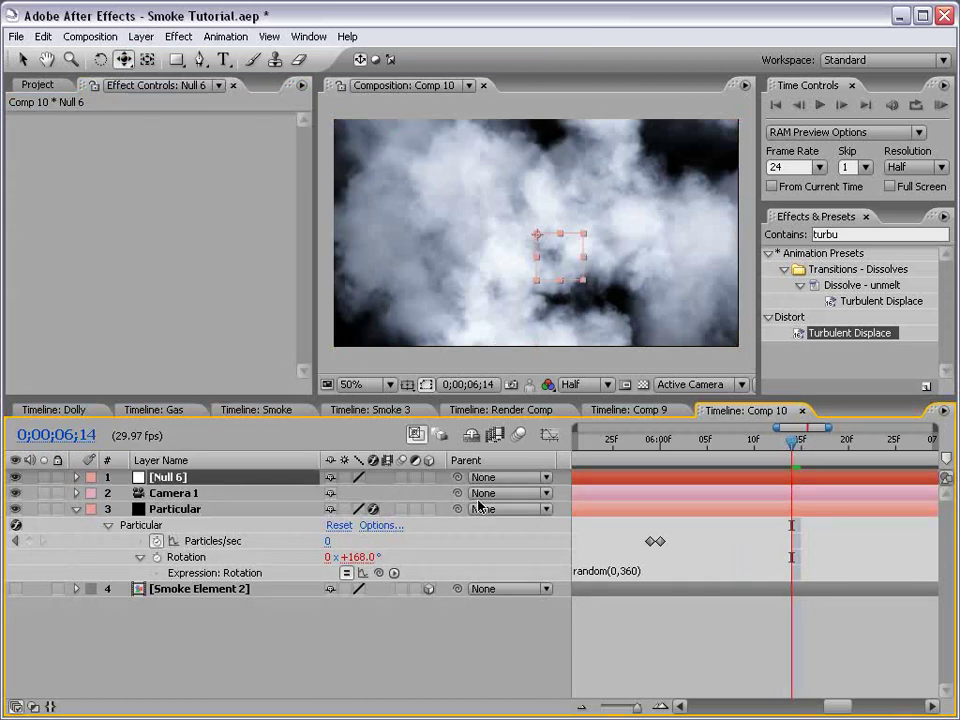
click(428, 478)
key(comma)
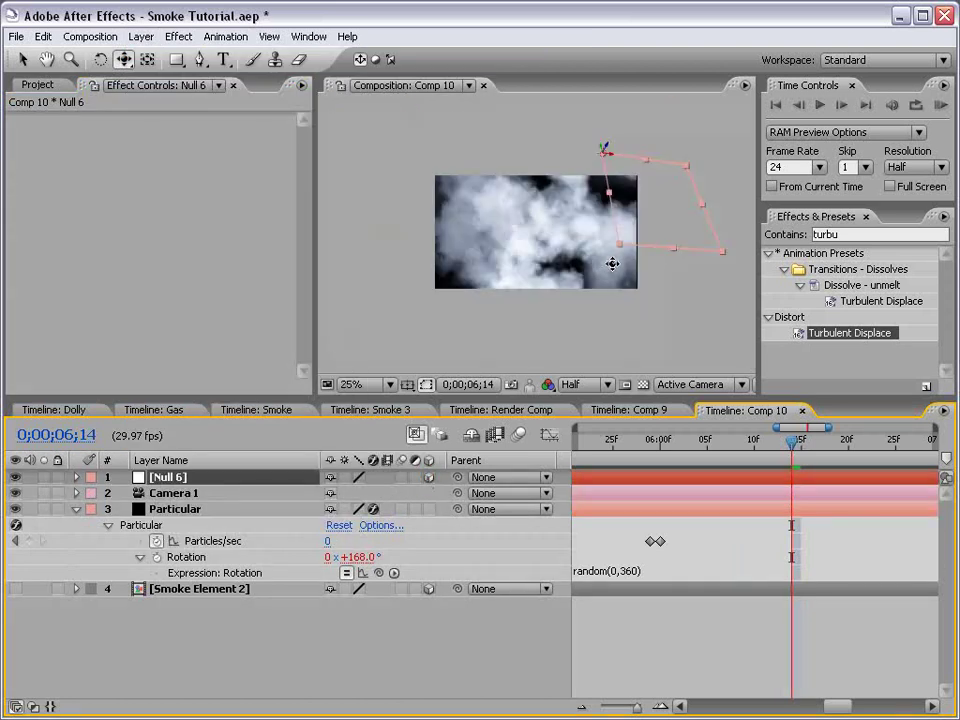
click(391, 495)
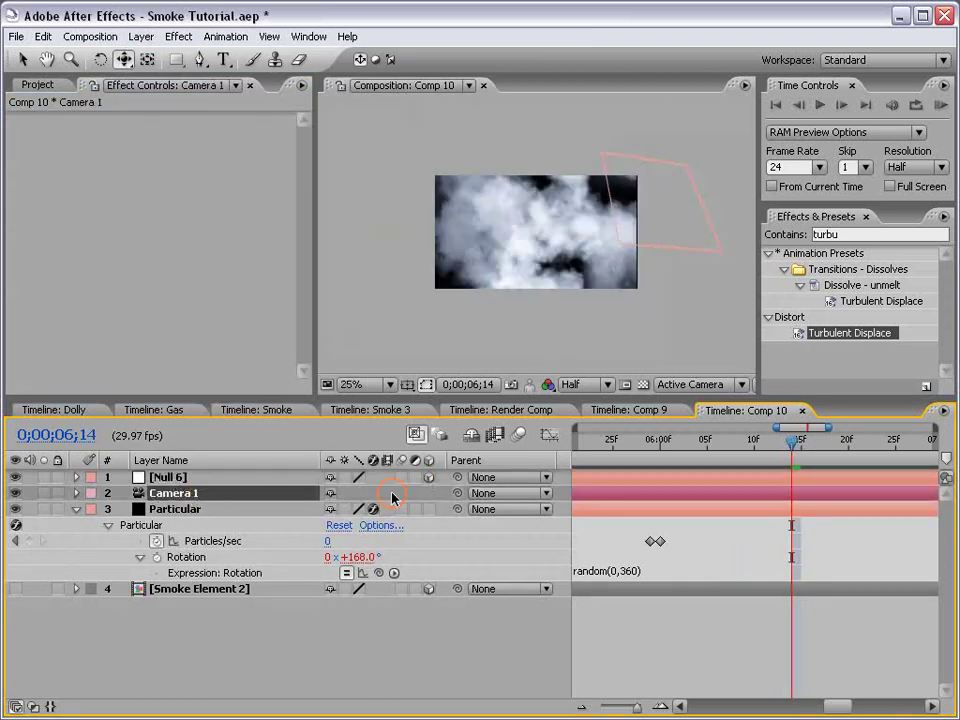
drag(447, 495, 182, 479)
Keyframe Null 6's Position from 0;00;06;00 to Z -474.4 at 0;00;06;24
click(182, 479)
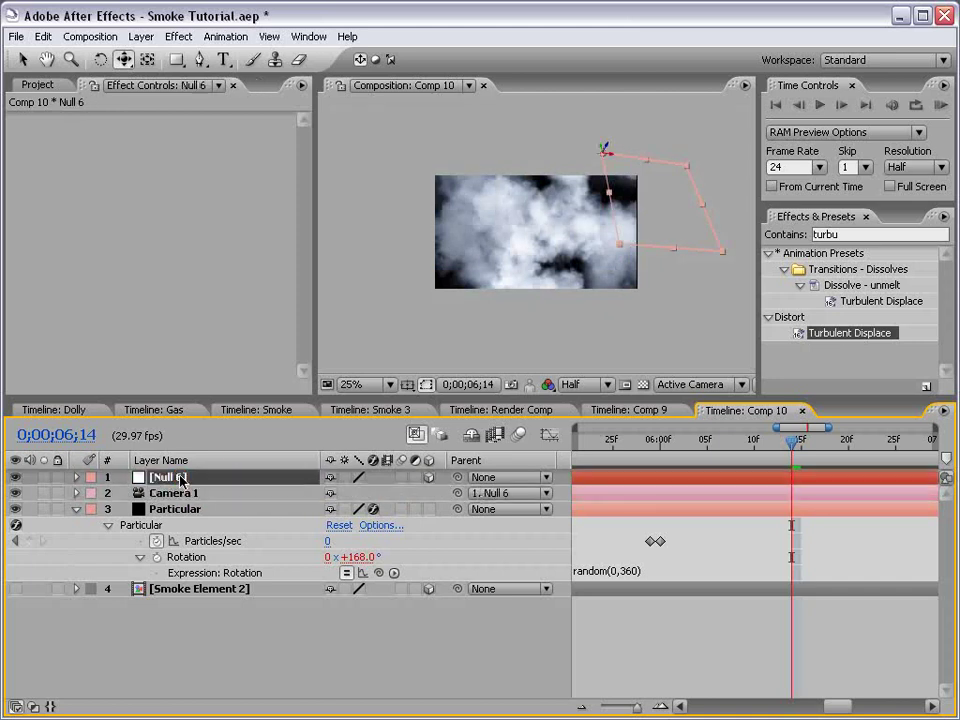
key(j)
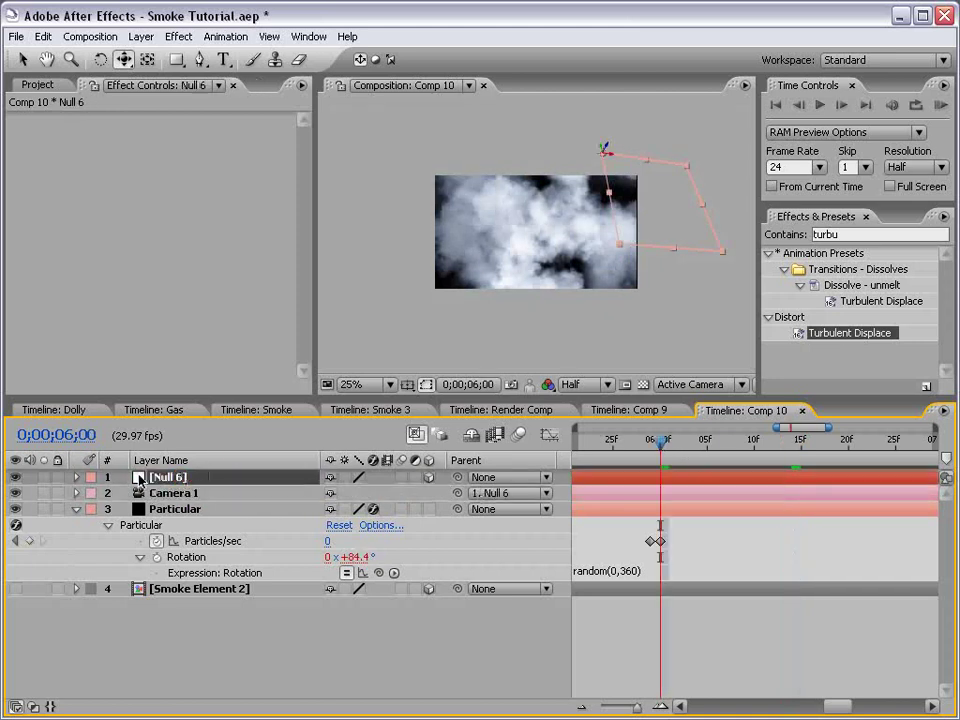
key(p)
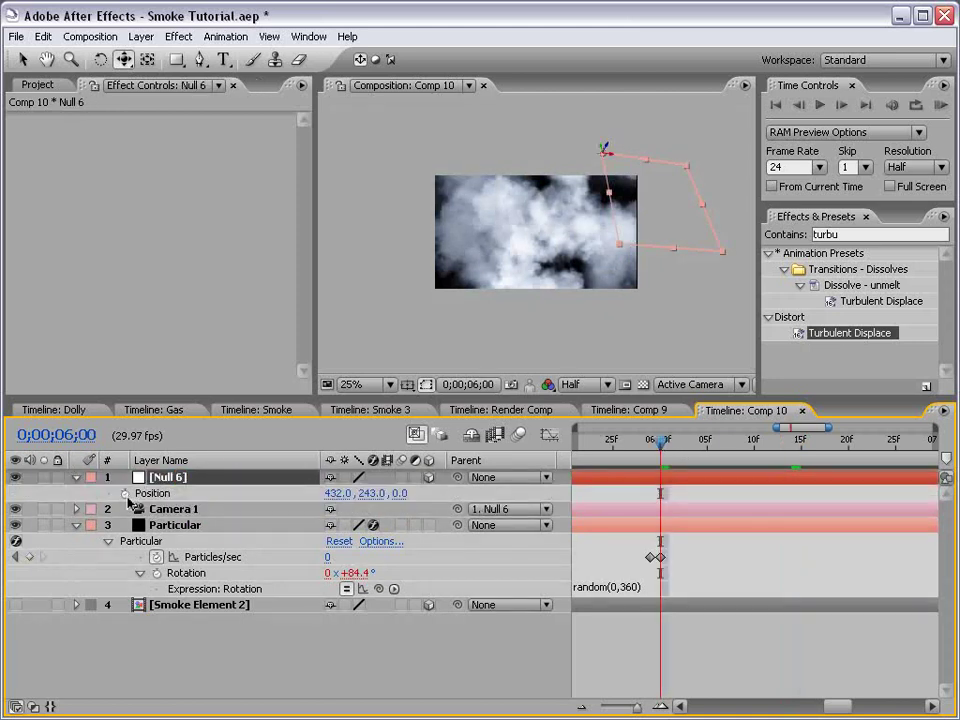
click(124, 494)
drag(668, 455, 889, 450)
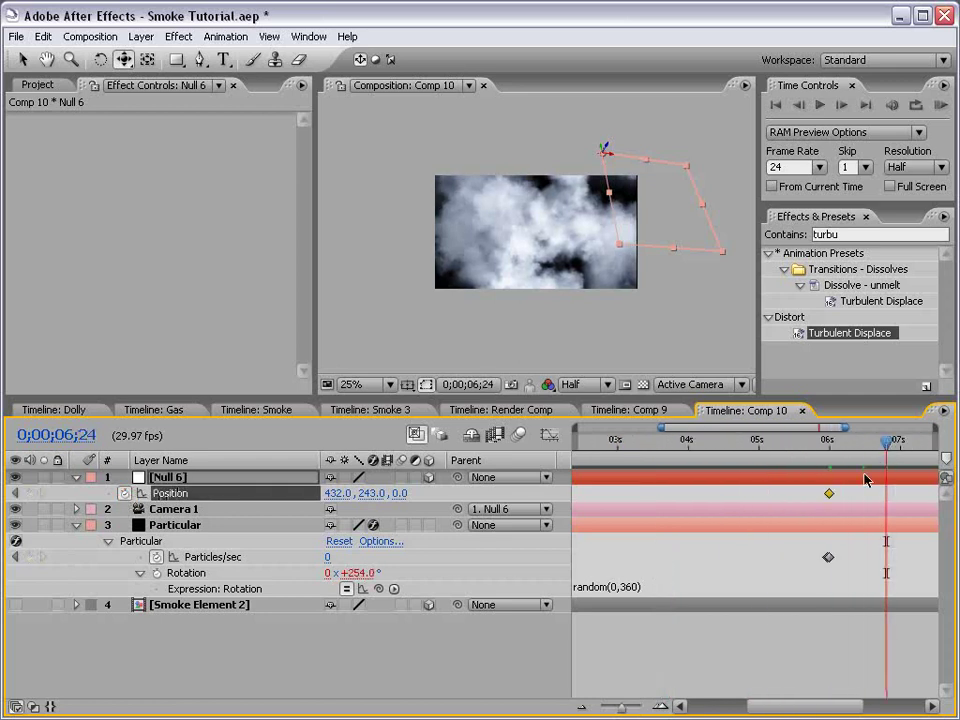
key(minus)
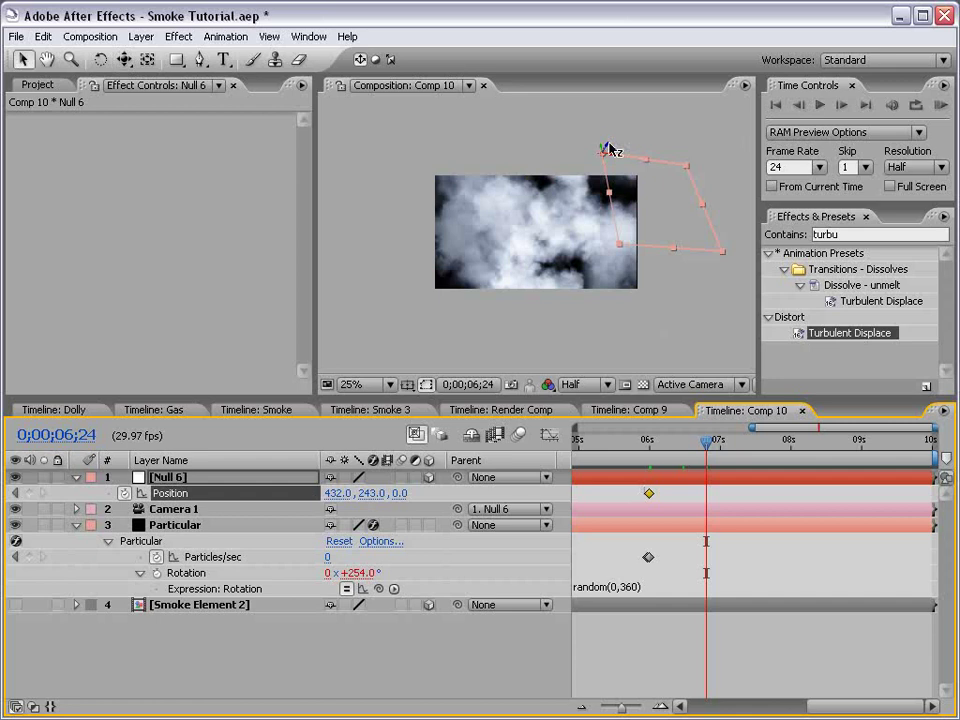
drag(607, 157, 737, 90)
Set Particular's Emitter Size to 308 × 466 and particle Size to 83
click(175, 525)
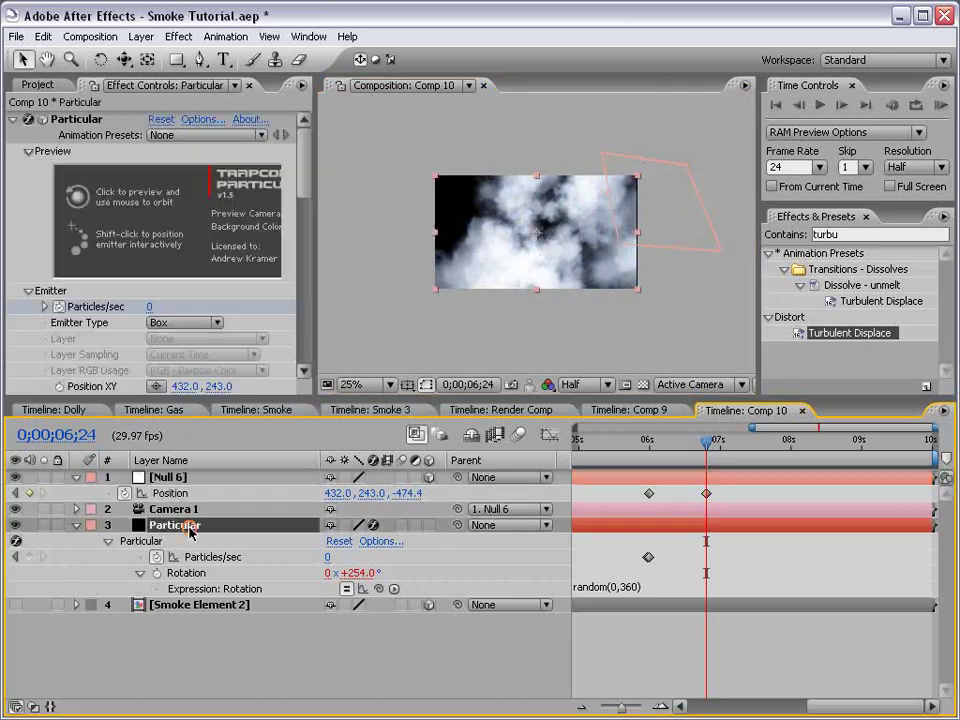
drag(308, 188, 214, 259)
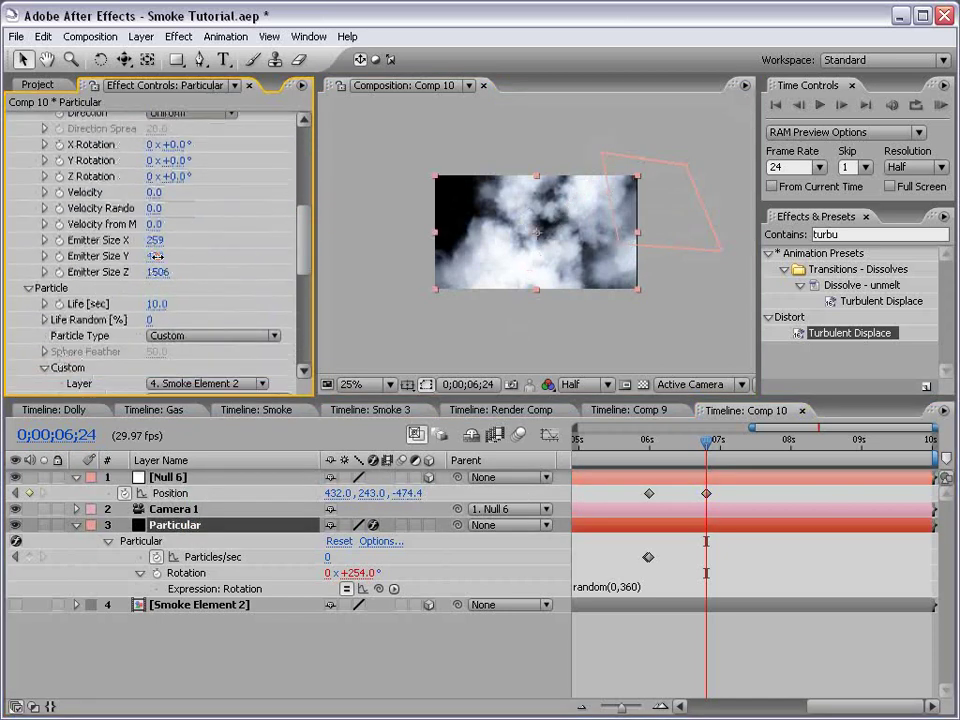
drag(155, 256, 201, 233)
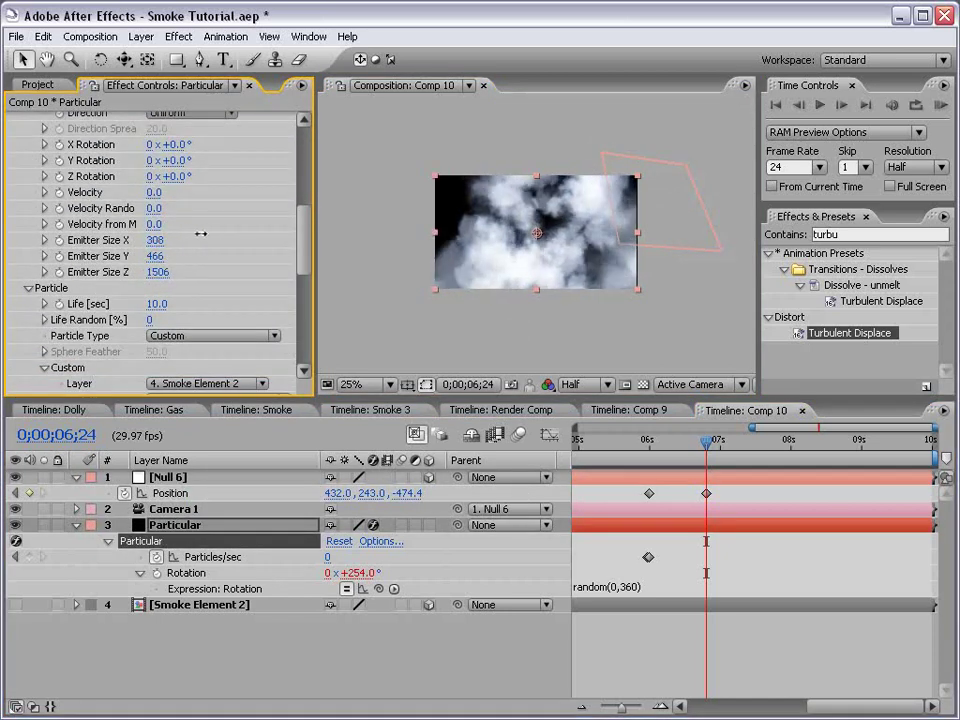
drag(307, 225, 157, 287)
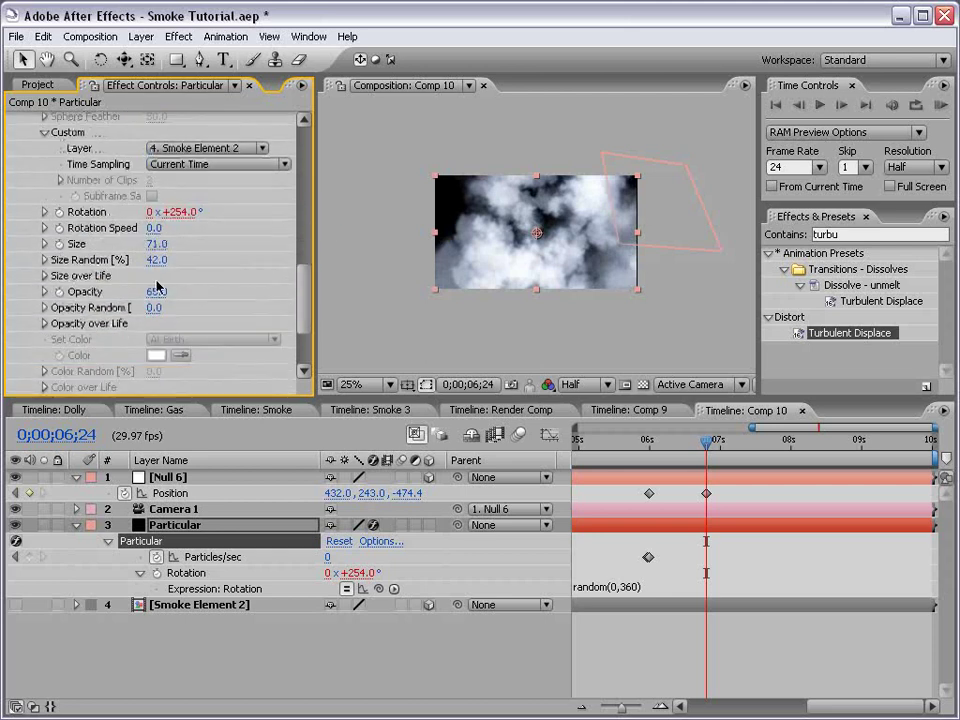
drag(170, 242, 180, 242)
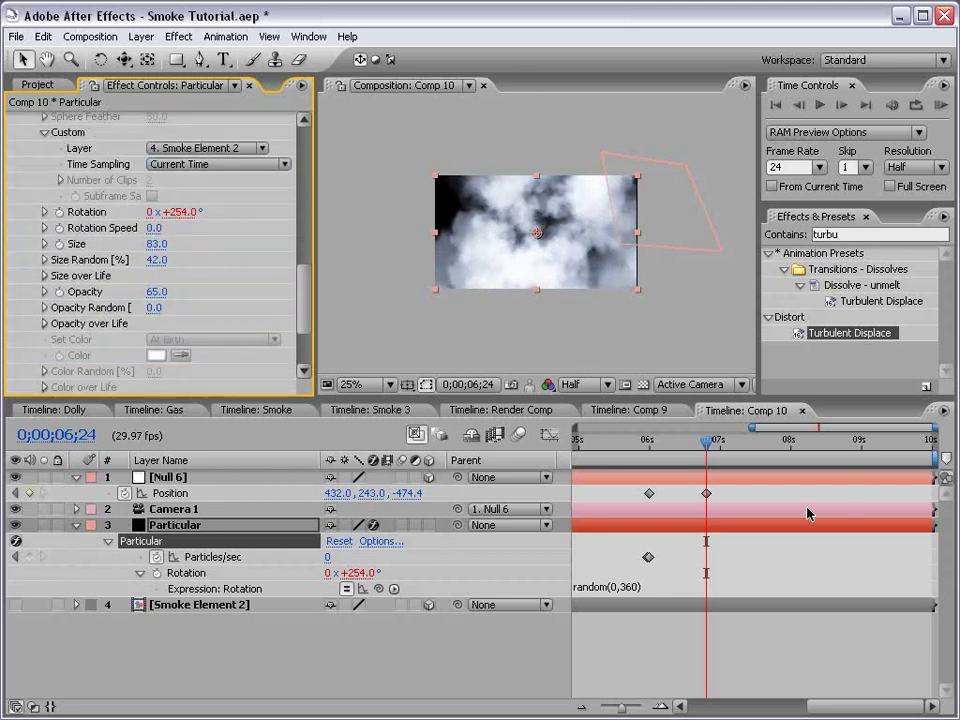
drag(706, 441, 654, 446)
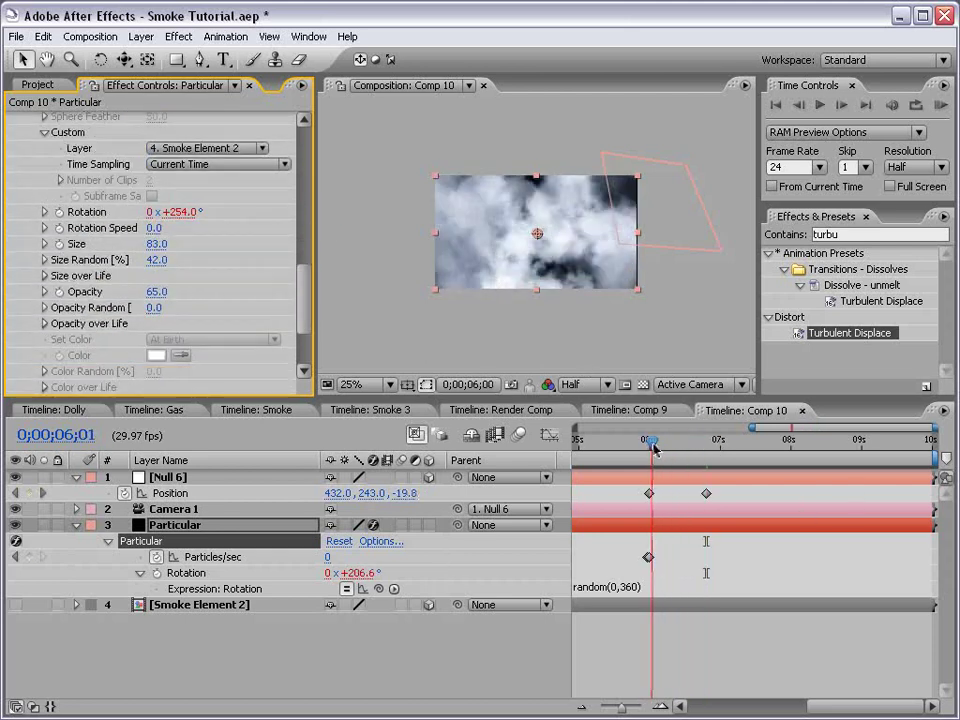
key(period)
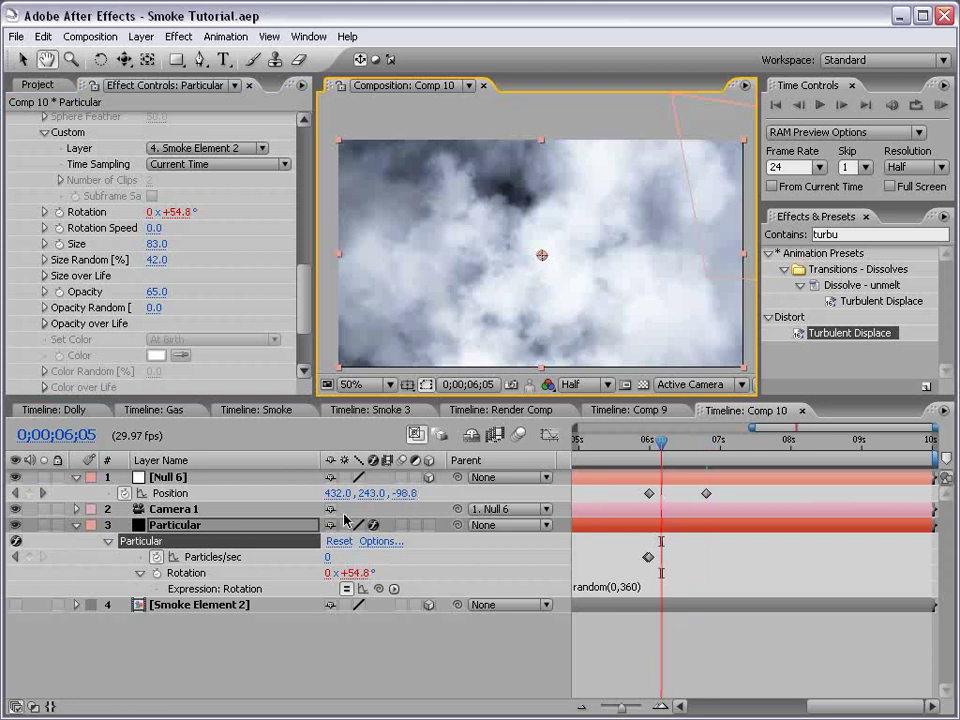
Open the Smoke Element 2 precomp and set Colorama's first Output Cycle colour to a darker blue
key(v)
click(225, 608)
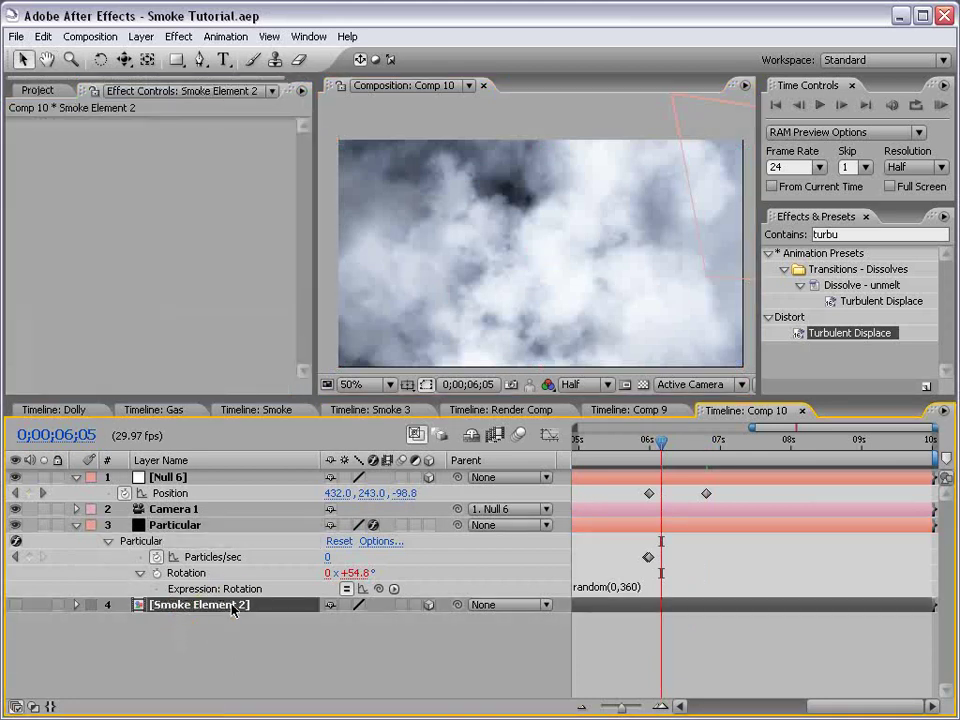
double_click(197, 607)
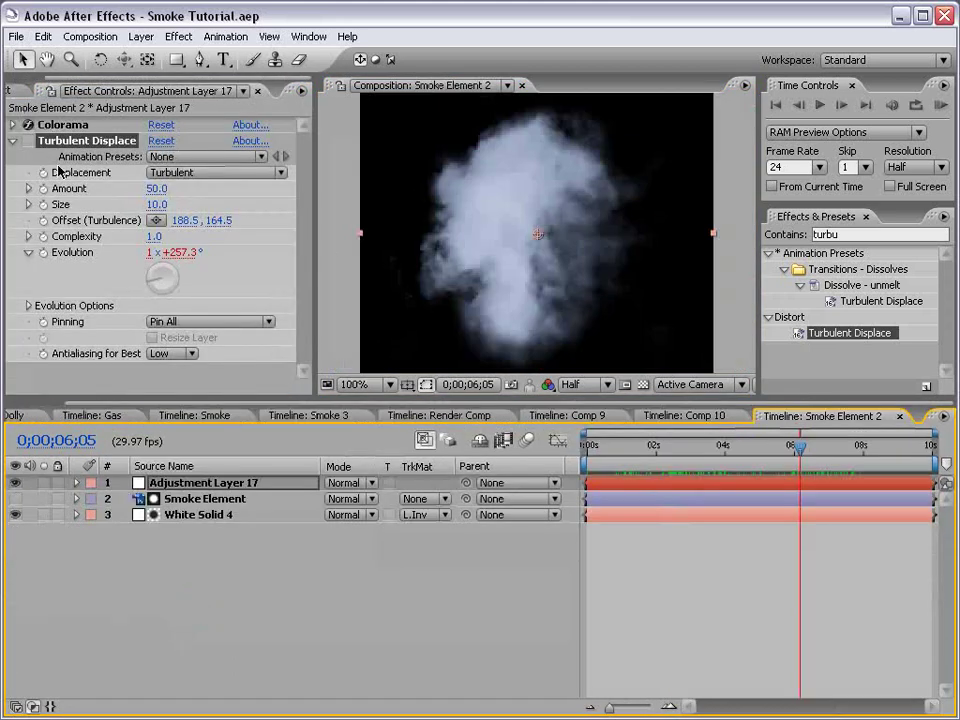
click(10, 124)
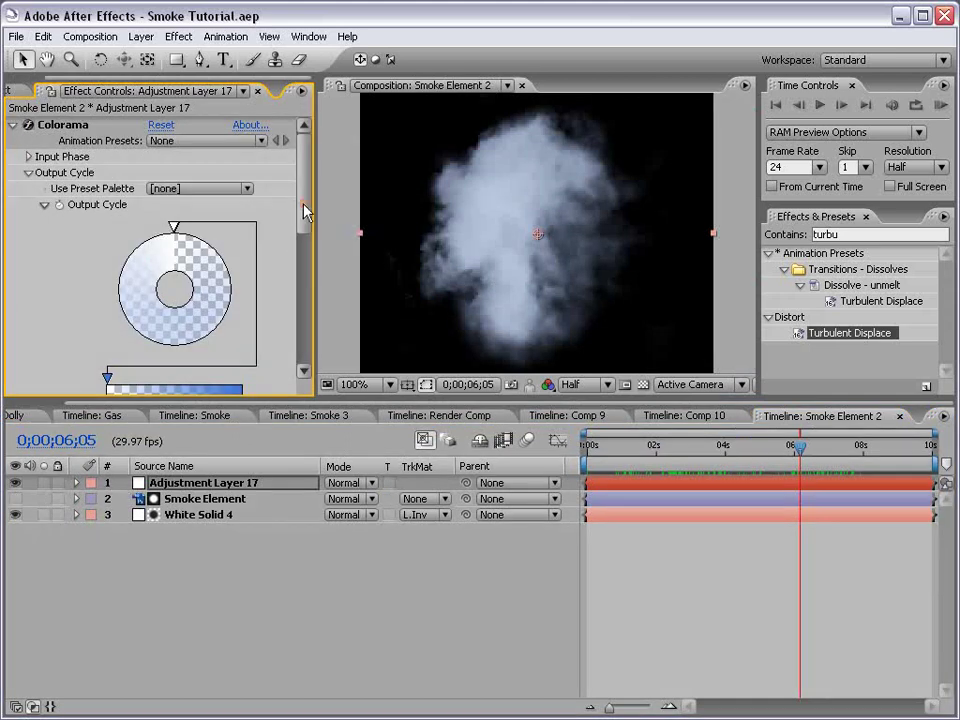
scroll(195, 193, down, 1)
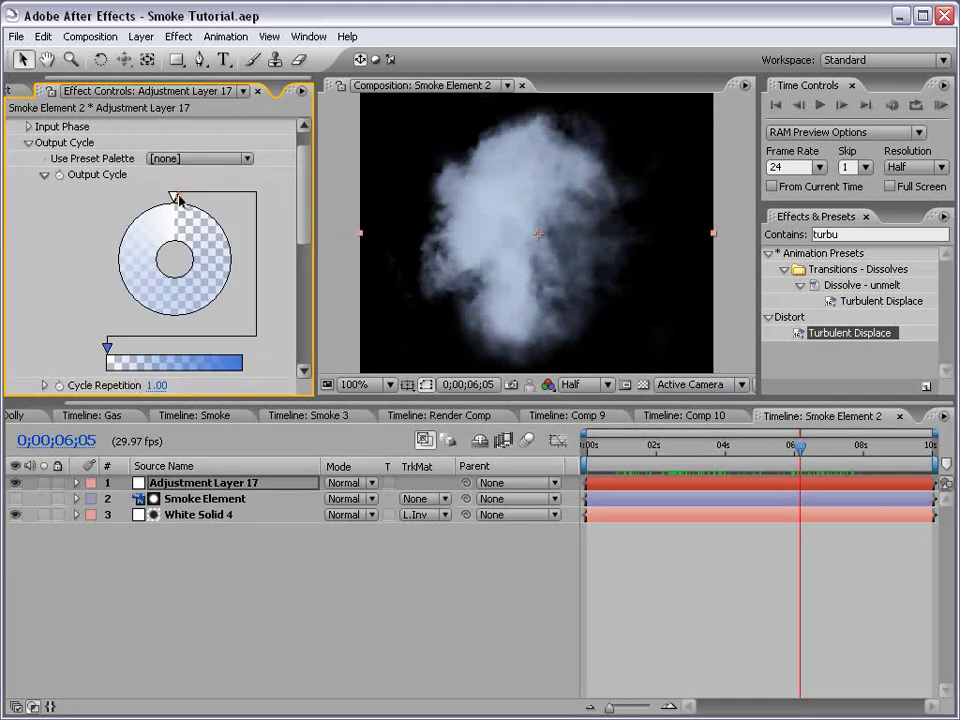
double_click(178, 199)
drag(422, 180, 417, 200)
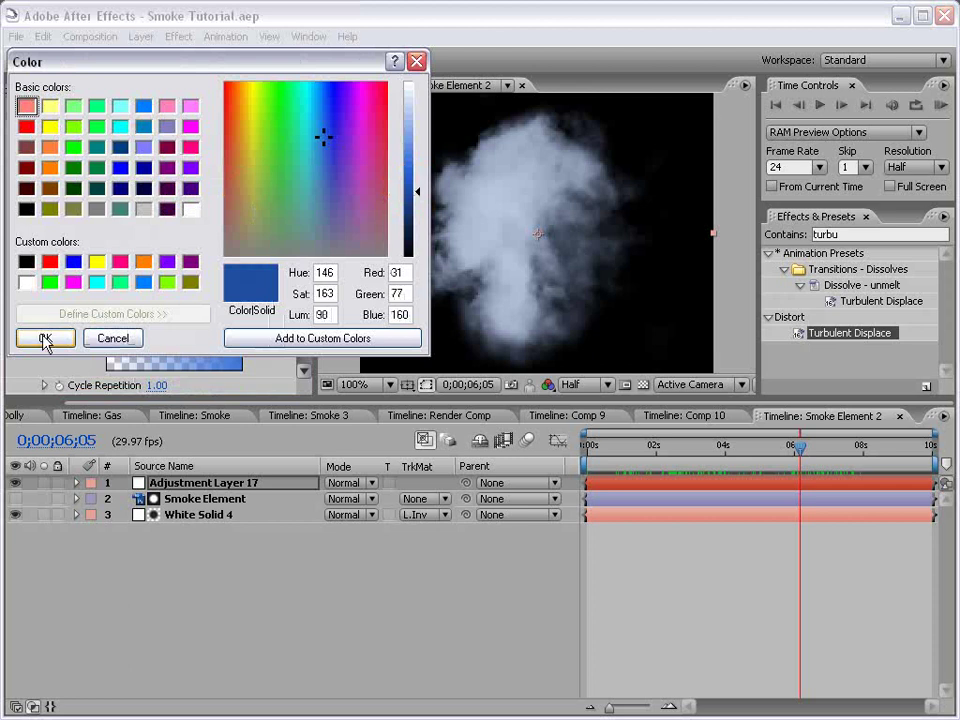
click(44, 340)
Change the white Output Cycle colour to light blue (155, 199, 251)
double_click(170, 198)
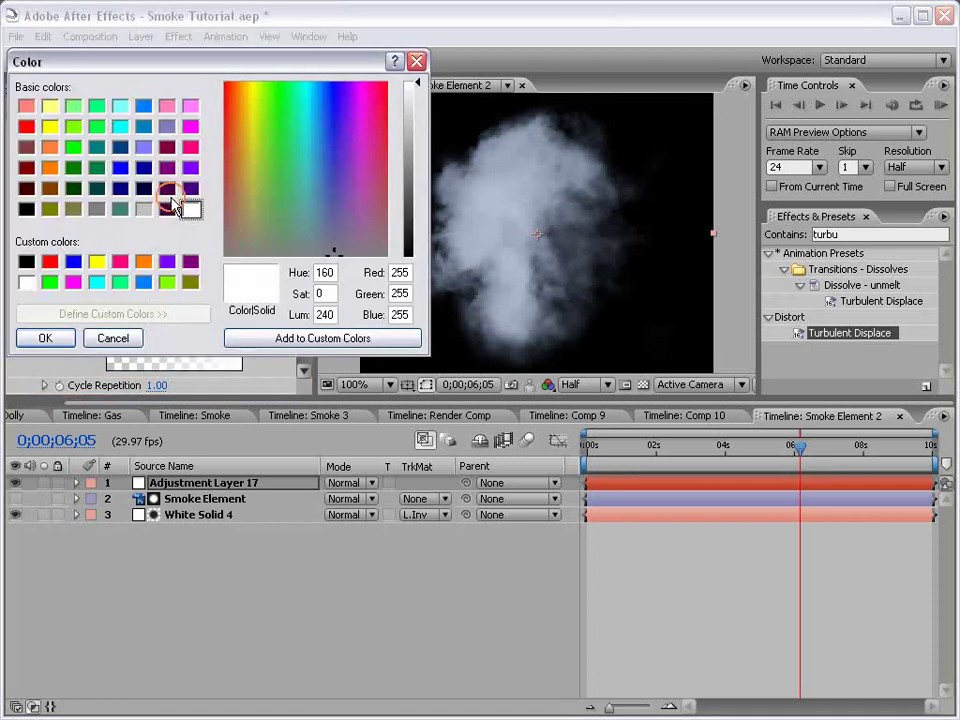
drag(335, 125, 326, 104)
drag(418, 100, 416, 122)
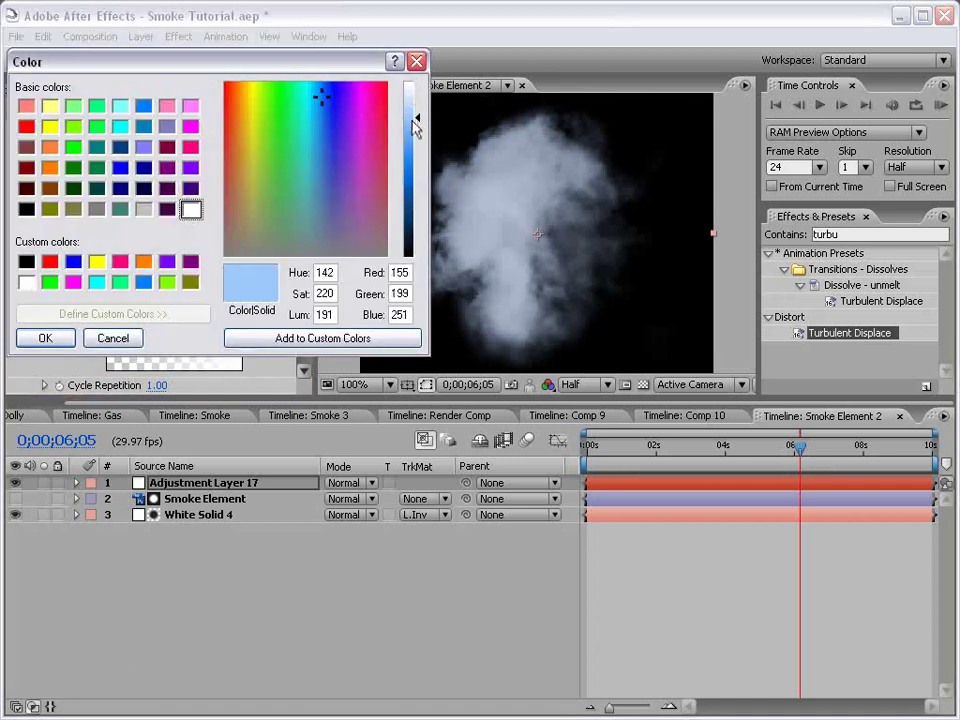
click(40, 340)
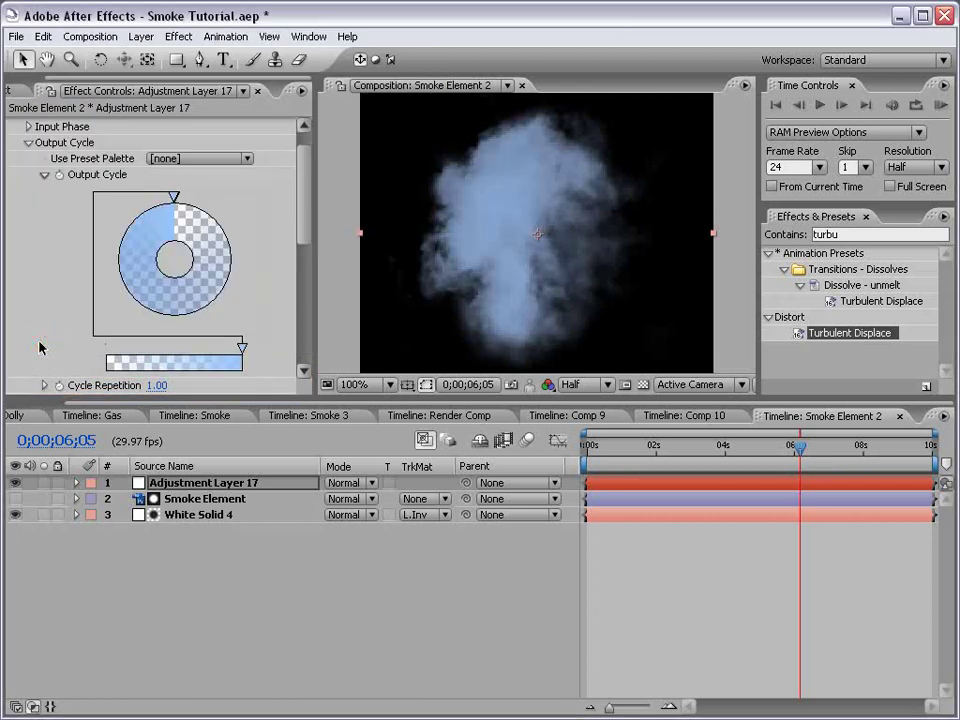
Return to Comp 10 and add a new adjustment layer
click(898, 417)
drag(675, 445, 740, 441)
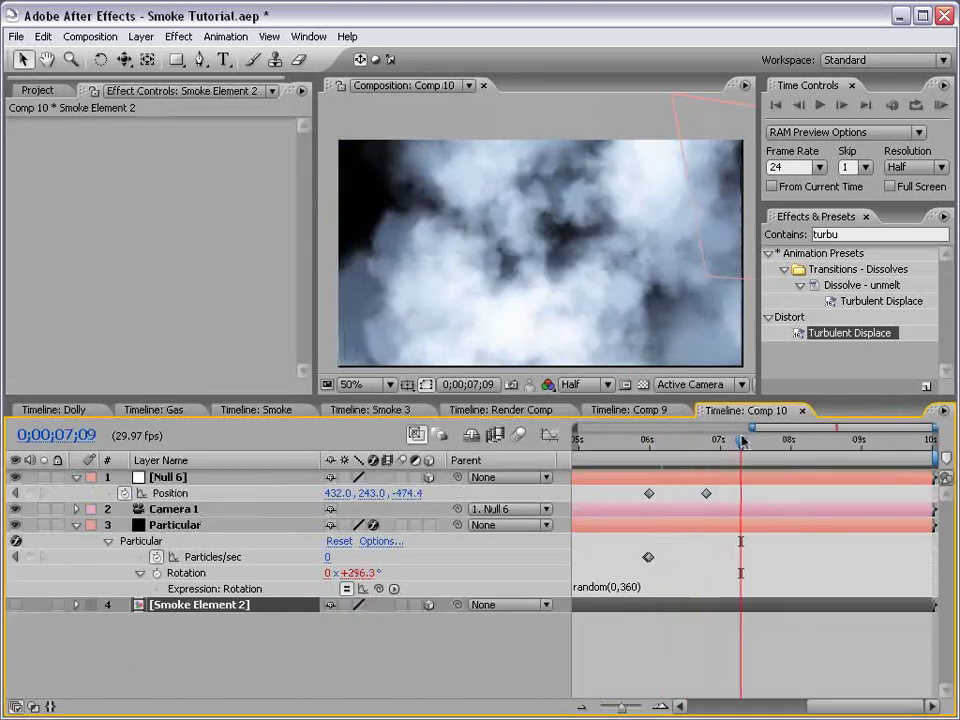
click(141, 36)
mouse_move(150, 56)
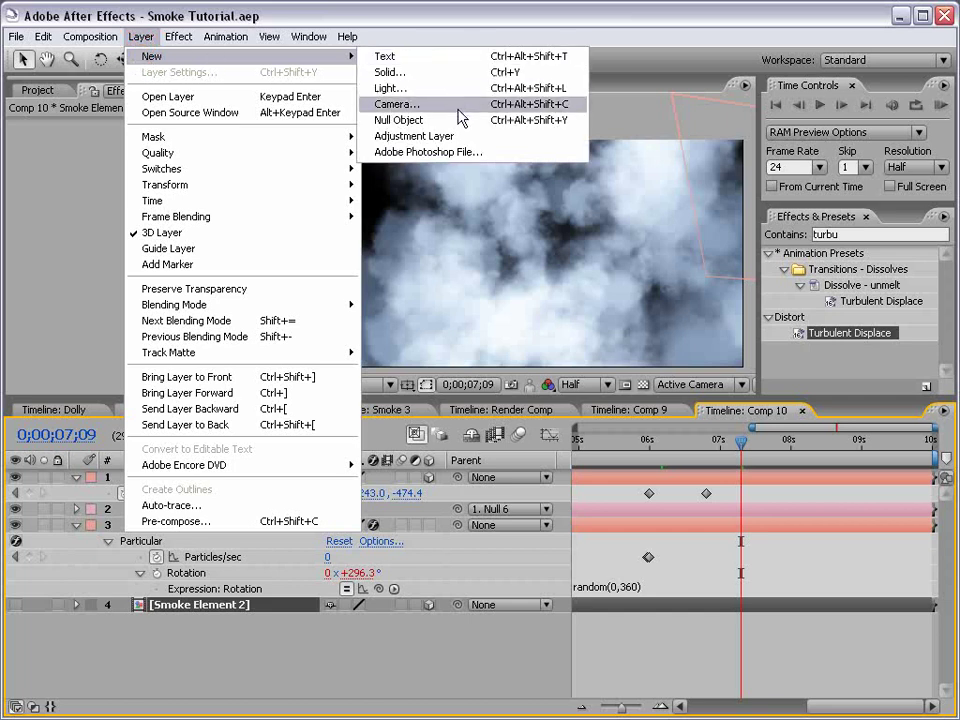
click(415, 135)
Apply Curves, pulling the RGB curve down to darken and lifting Blue to tint the smoke
click(179, 36)
mouse_move(265, 224)
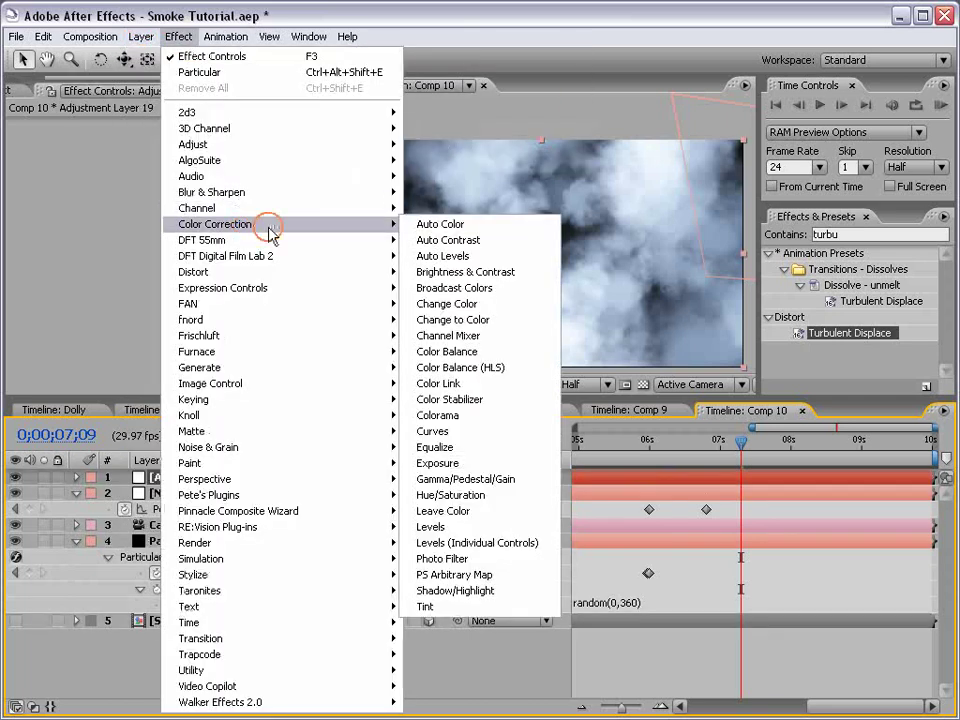
click(464, 430)
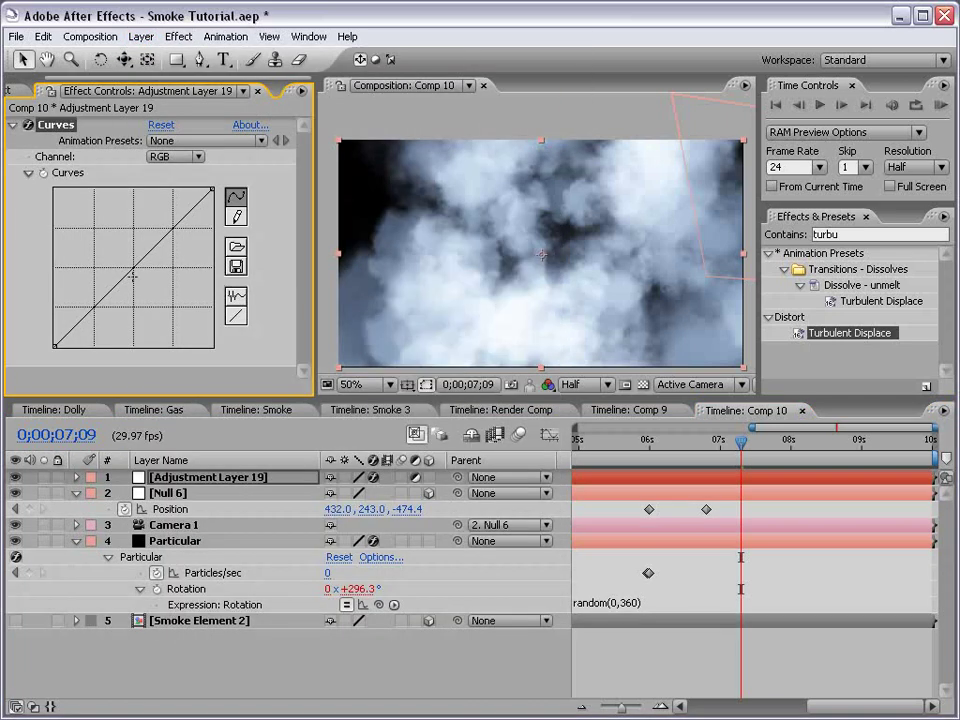
drag(133, 276, 165, 303)
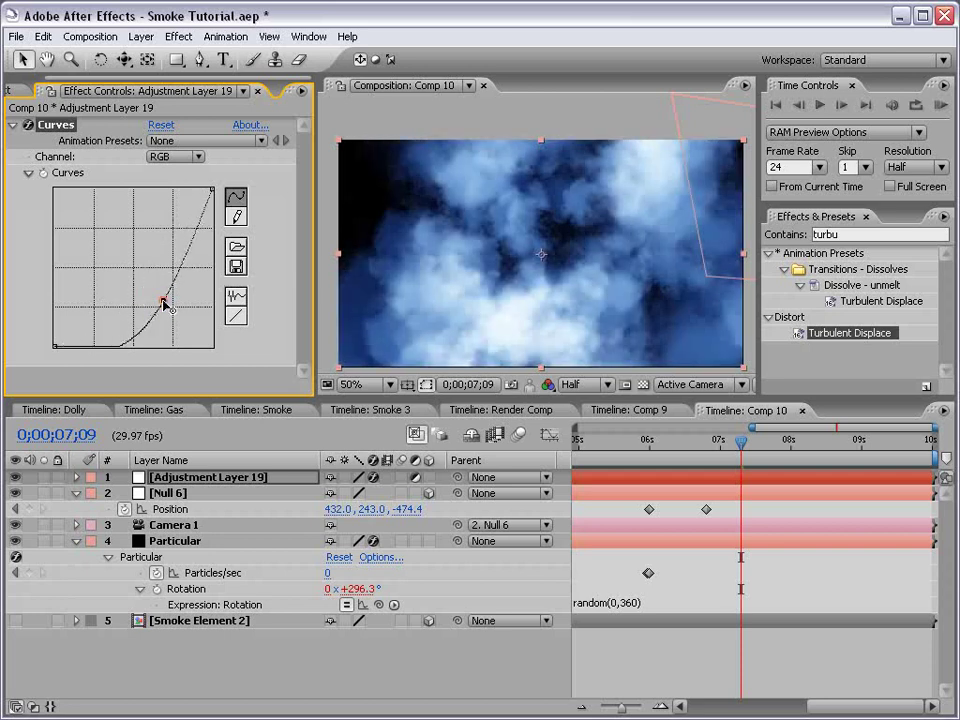
click(175, 156)
click(176, 208)
drag(152, 252, 133, 257)
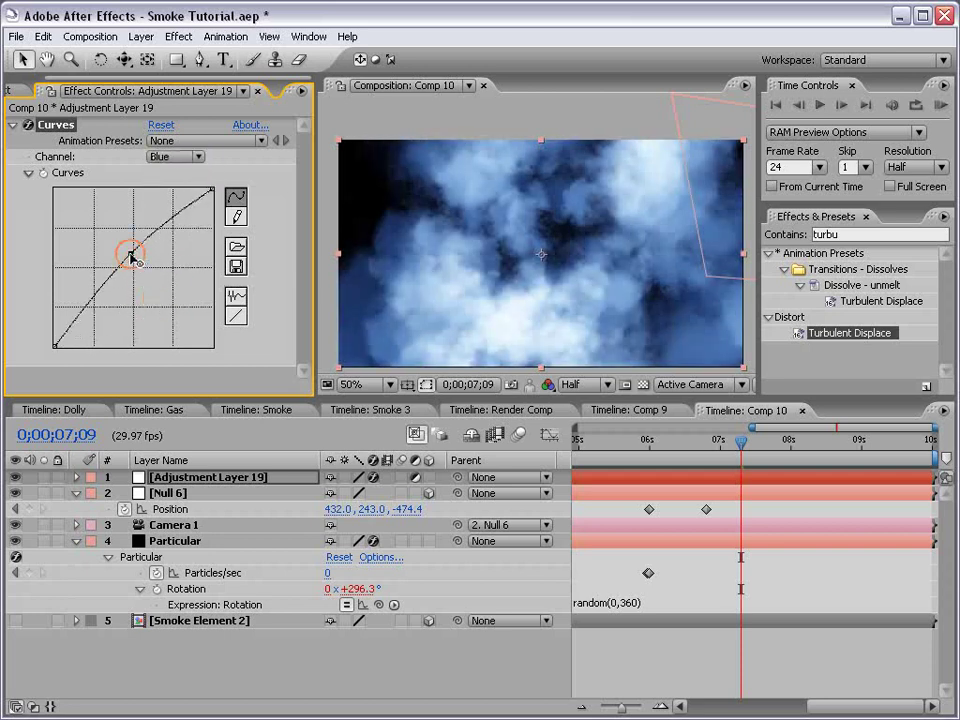
click(135, 253)
drag(741, 465, 666, 465)
click(706, 510)
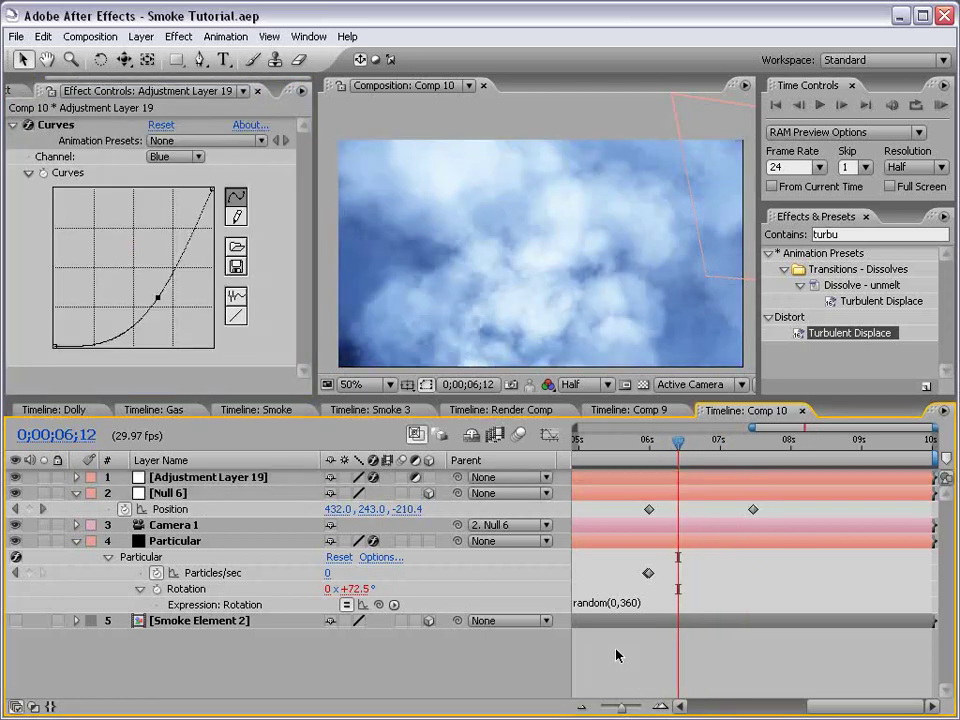
Add a second adjustment layer with Hue/Saturation Master Saturation at -100
click(141, 36)
mouse_move(150, 56)
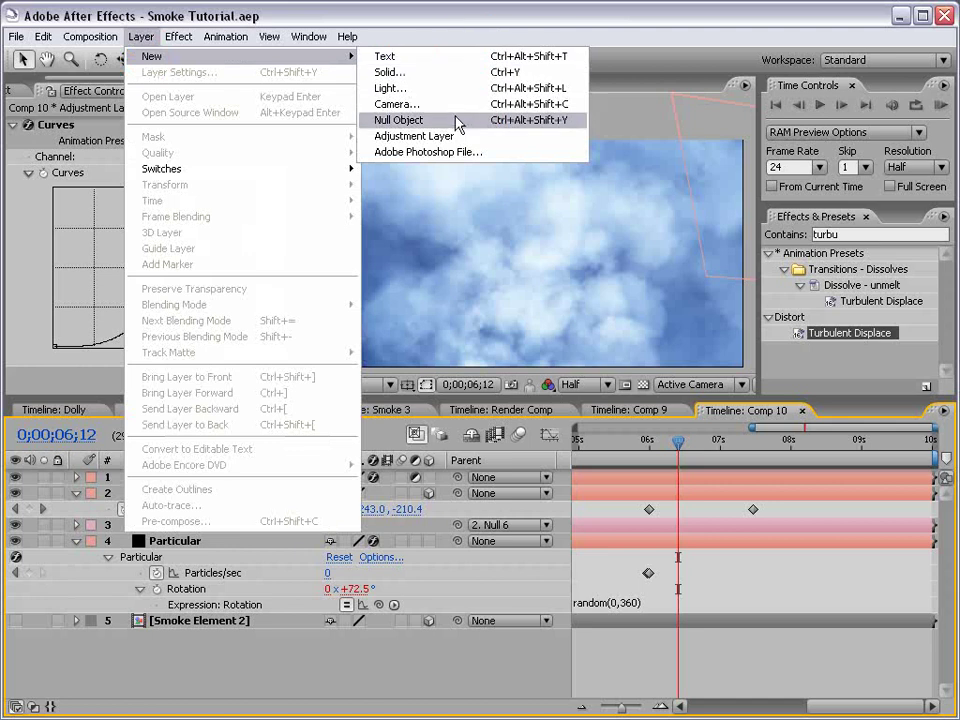
click(436, 138)
click(179, 36)
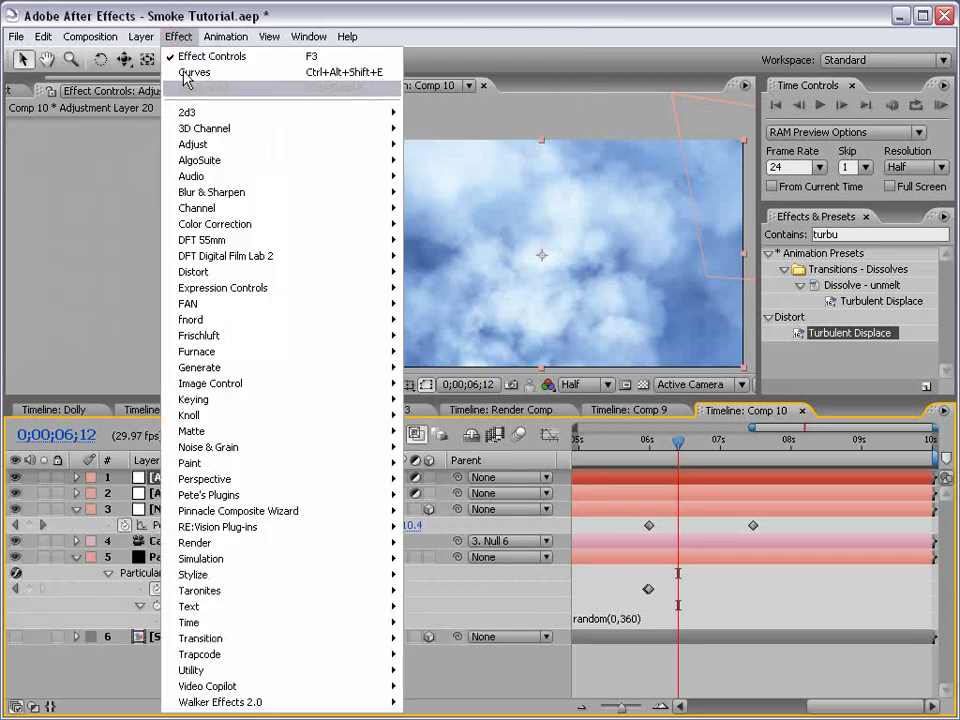
mouse_move(236, 224)
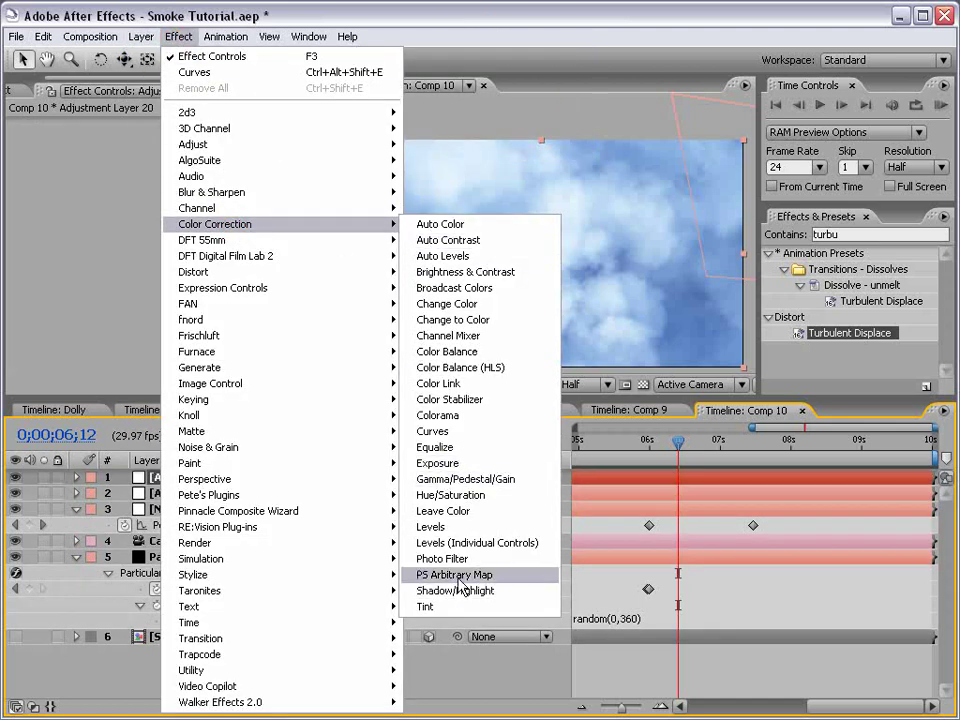
click(458, 496)
drag(152, 296, 22, 242)
click(13, 124)
Add Curves to it and bow the Red curve up to tint the smoke pink
click(179, 36)
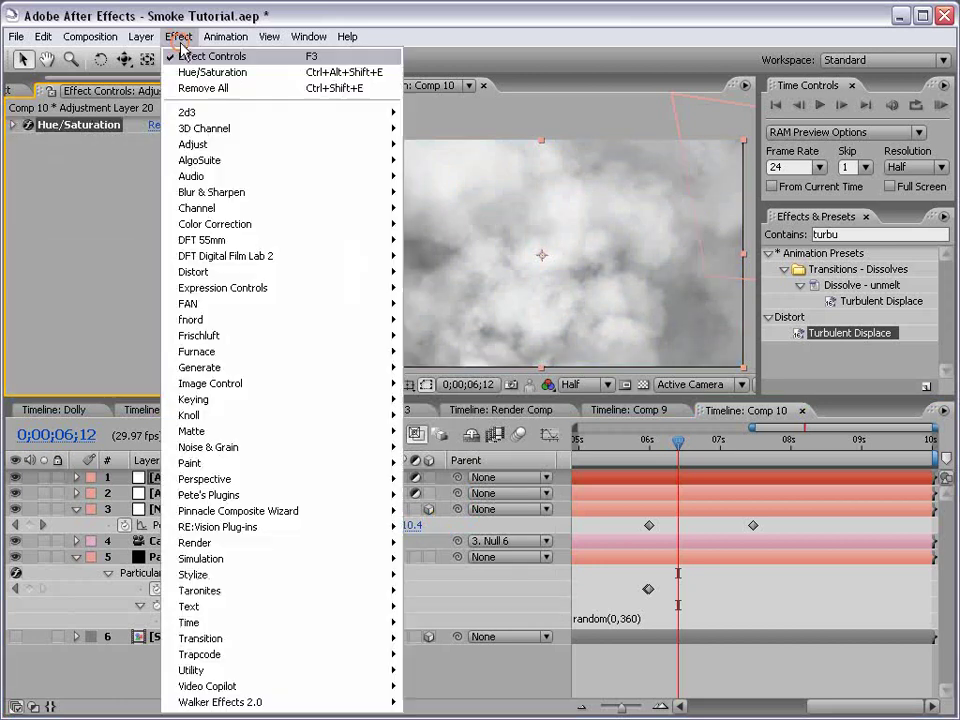
mouse_move(242, 224)
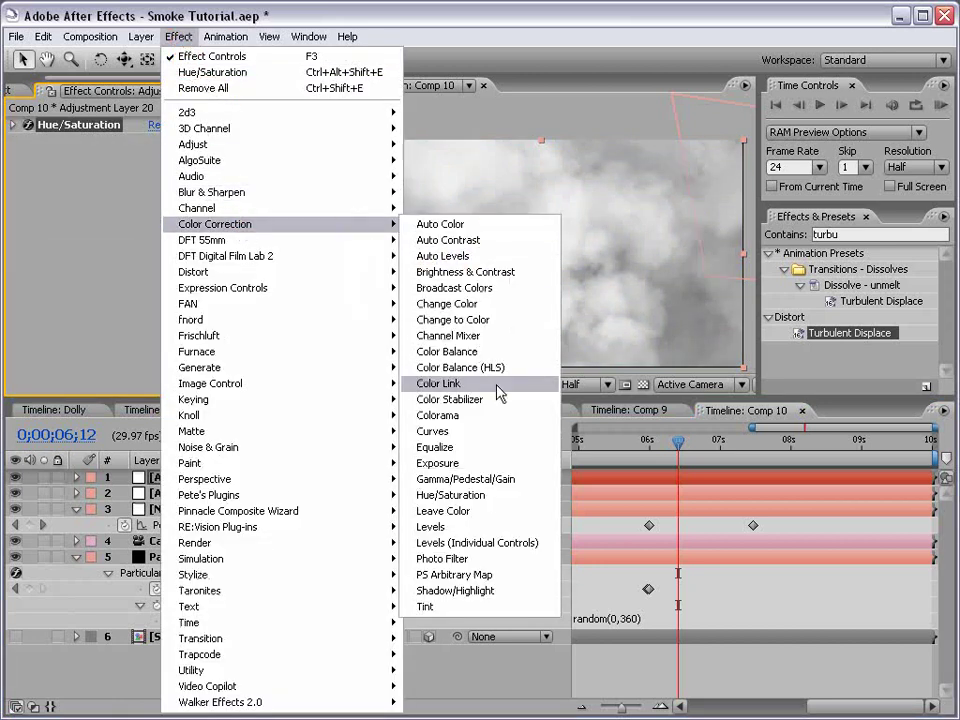
click(494, 437)
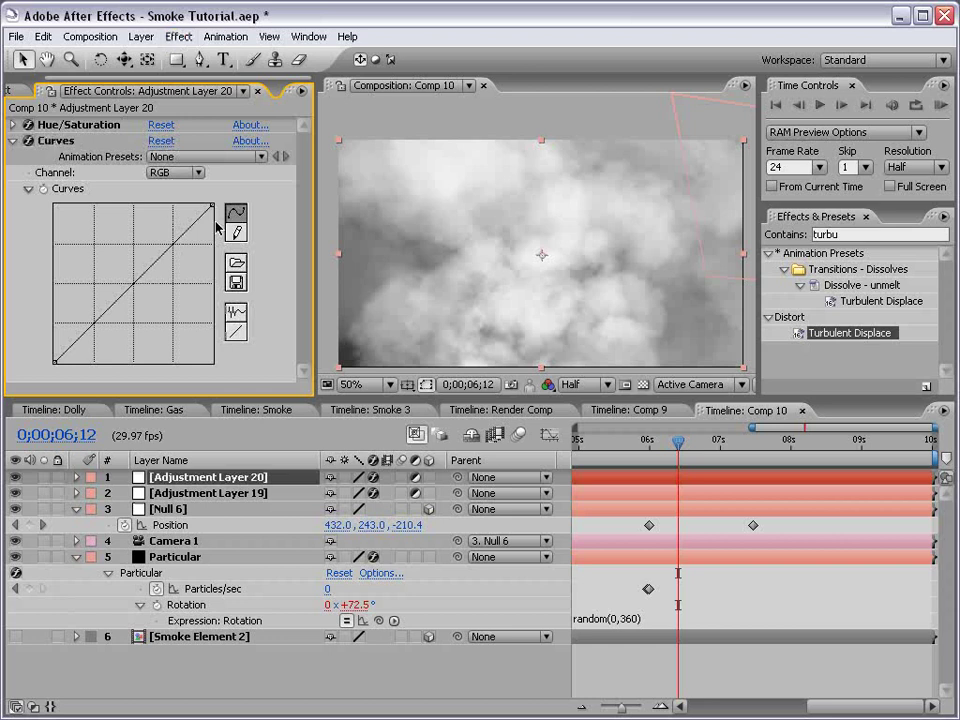
click(175, 172)
click(170, 190)
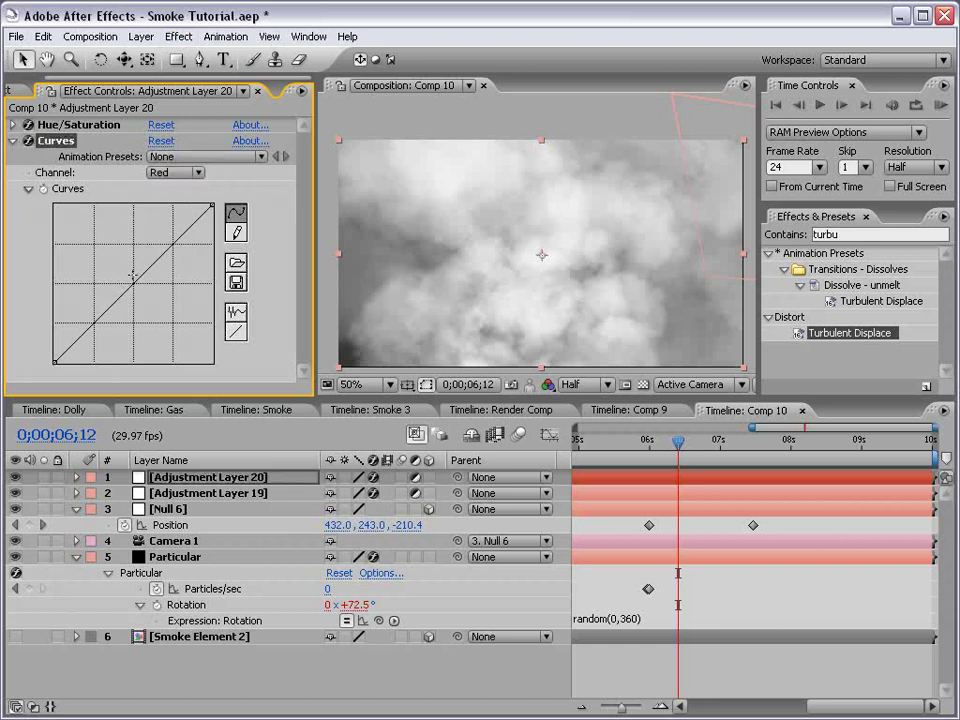
mouse_move(133, 280)
mouse_down()
mouse_move(99, 253)
mouse_move(153, 295)
mouse_move(165, 318)
mouse_move(171, 297)
mouse_move(150, 279)
mouse_move(150, 288)
mouse_move(139, 285)
mouse_up()
Adjust the Blue and Green curve channels, return to RGB, and pan the view
click(175, 172)
click(167, 204)
click(175, 172)
click(170, 156)
click(175, 172)
click(170, 140)
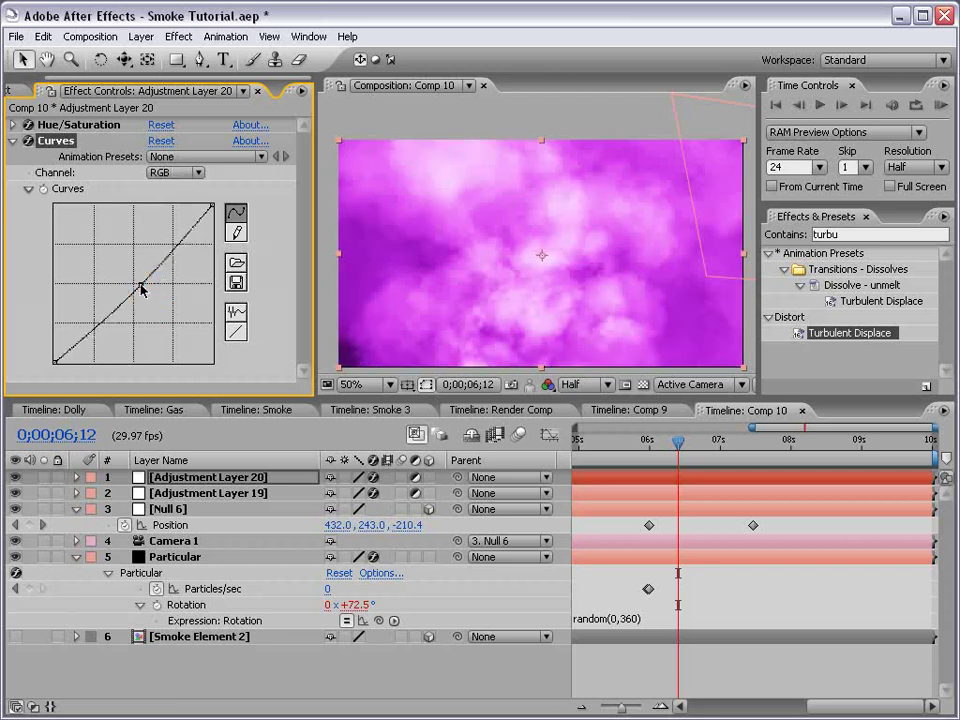
click(632, 460)
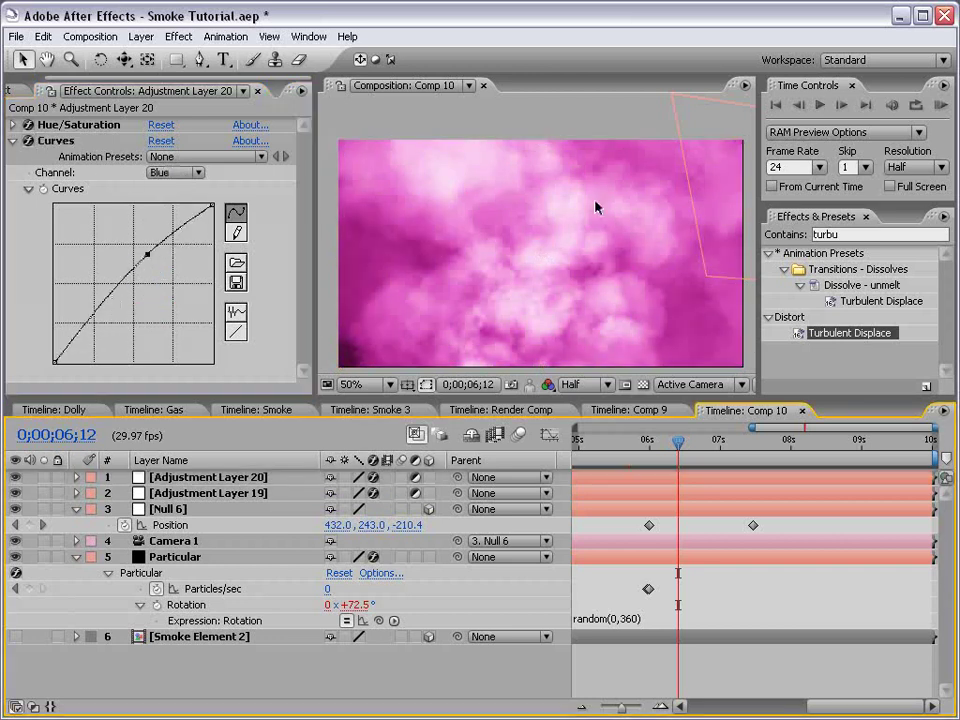
key(h)
drag(546, 312, 539, 295)
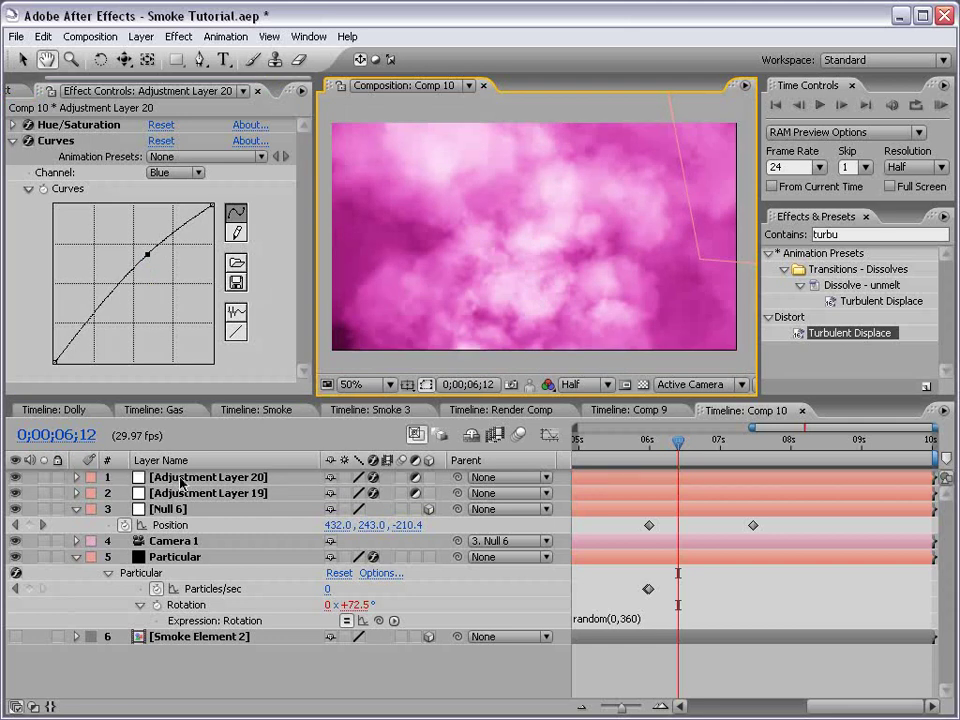
Draw a rectangle mask on Adjustment Layer 20 with a 340-pixel feather
click(536, 236)
key(comma)
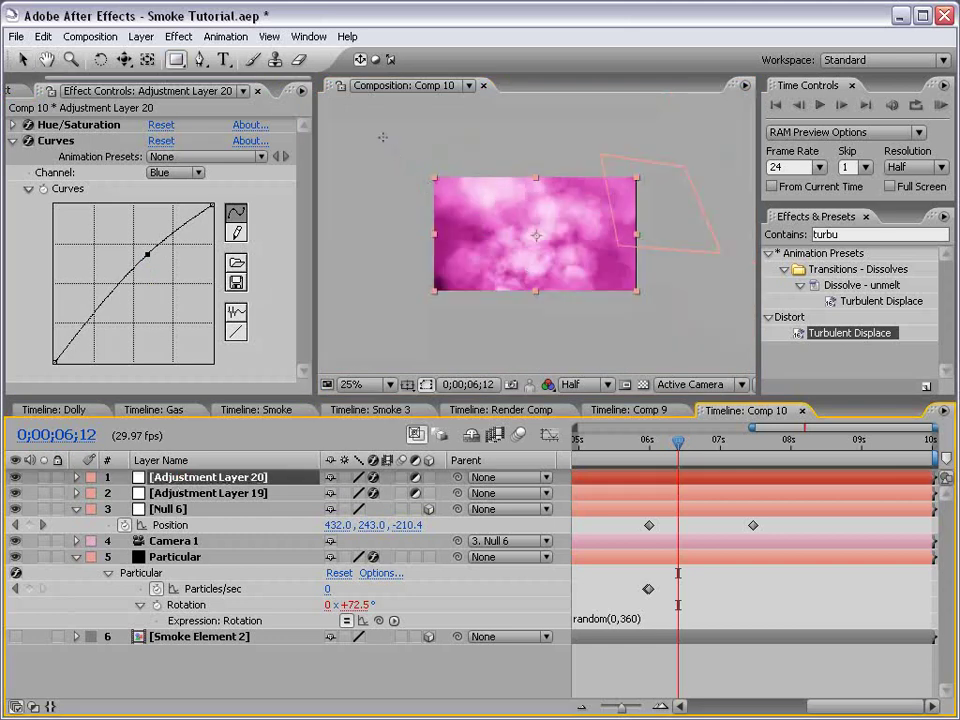
click(641, 185)
drag(712, 255, 723, 229)
drag(368, 510, 700, 522)
click(628, 497)
key(v)
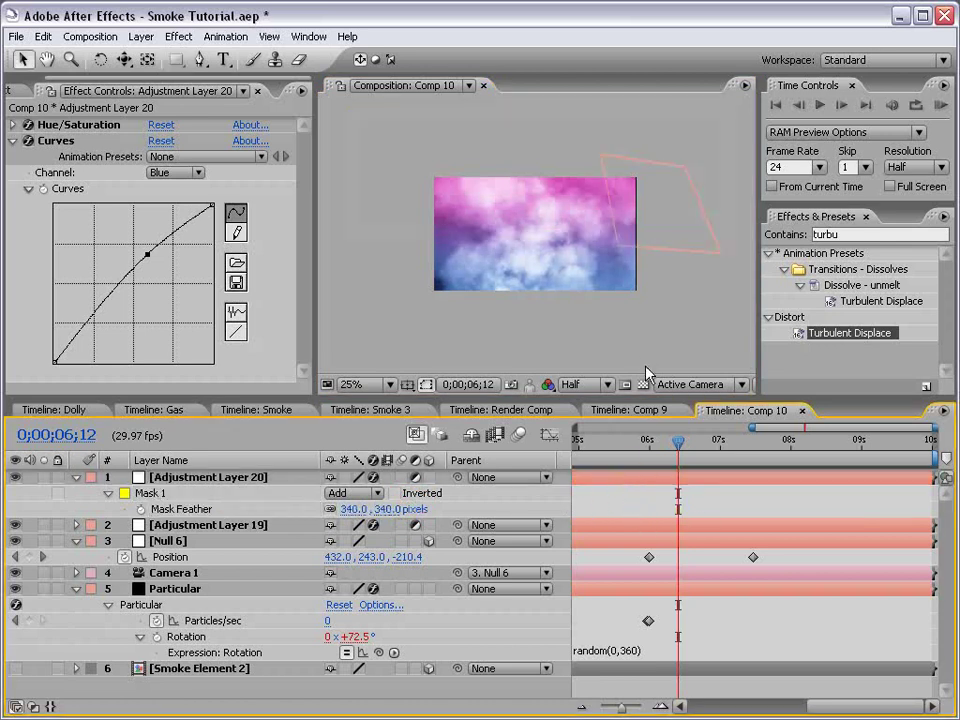
Shift Null 6's Position keyframes to about 6s and 7s and preview the camera move
mouse_move(678, 441)
mouse_down()
mouse_move(662, 441)
mouse_move(697, 441)
mouse_up()
drag(649, 557, 846, 557)
click(170, 557)
drag(753, 557, 654, 557)
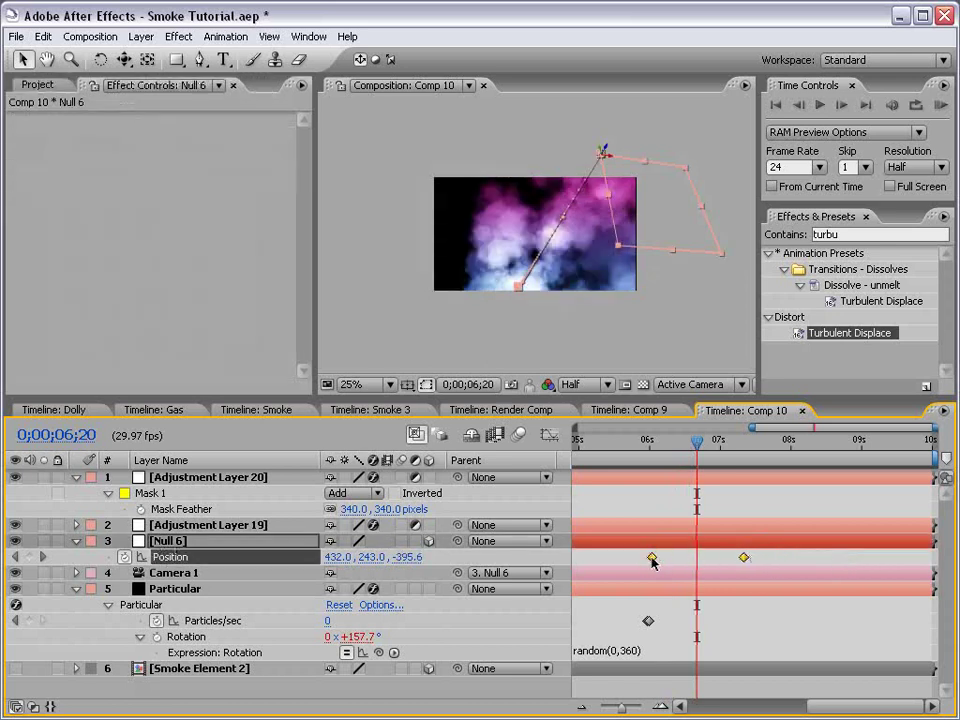
click(661, 444)
drag(661, 444, 707, 444)
scroll(544, 272, up, 2)
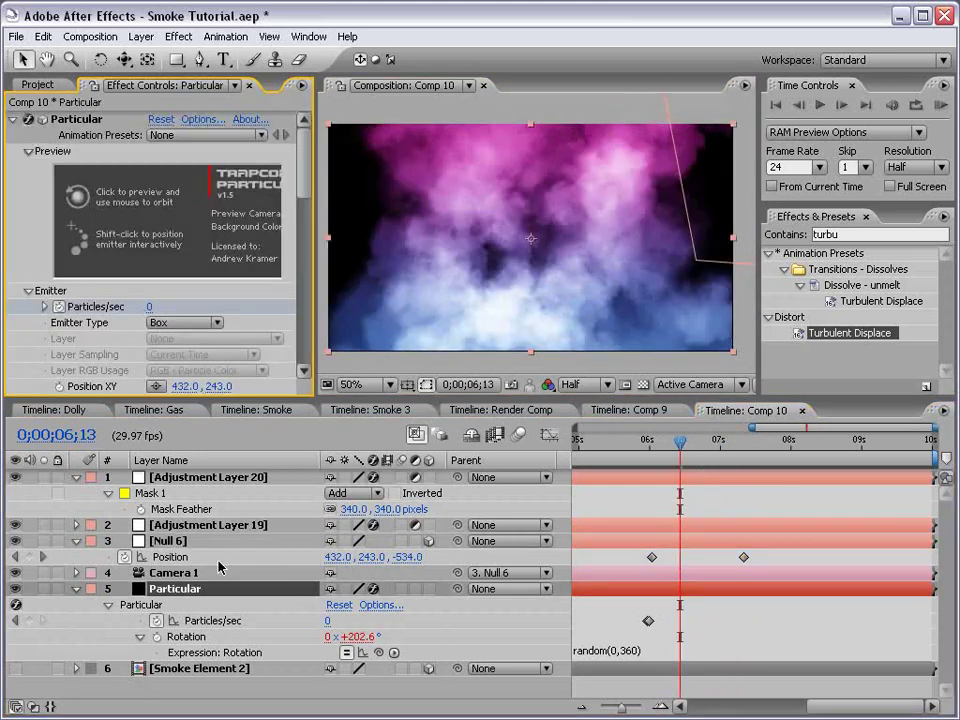
Duplicate the Particular layer as Particular 2
click(200, 572)
click(197, 590)
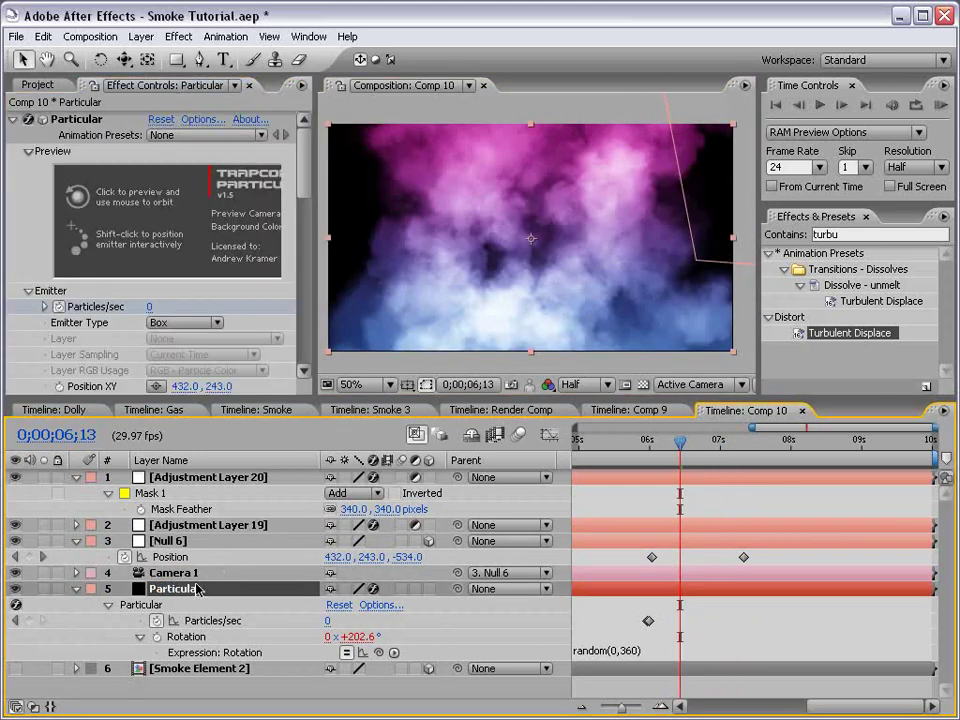
click(43, 36)
click(78, 203)
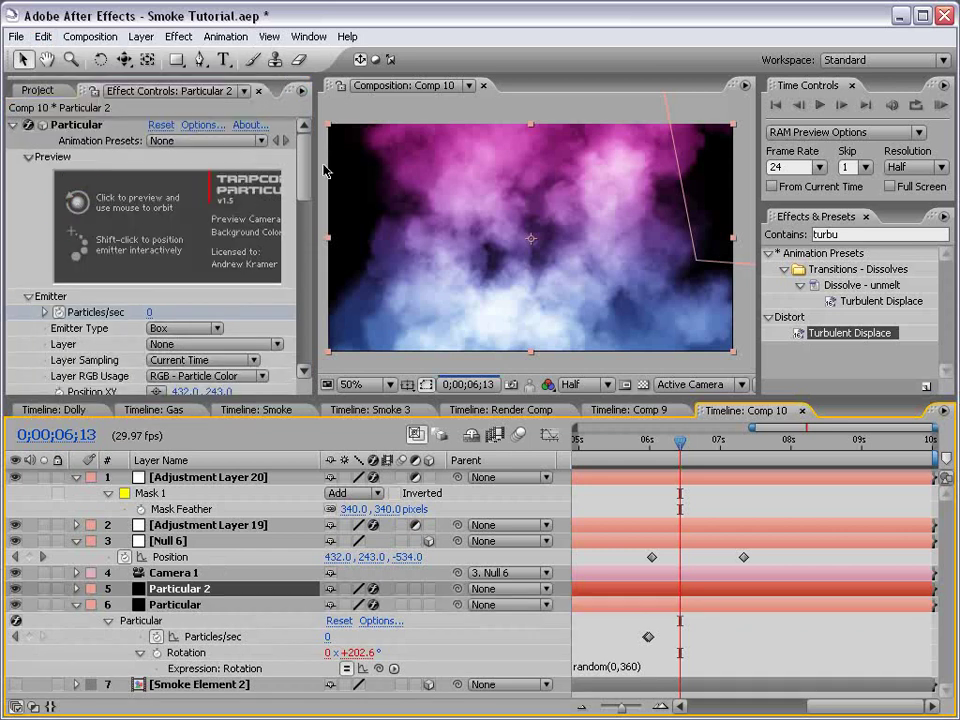
Switch Particular 2 to Sphere particles with Size 1.0
drag(302, 154, 305, 245)
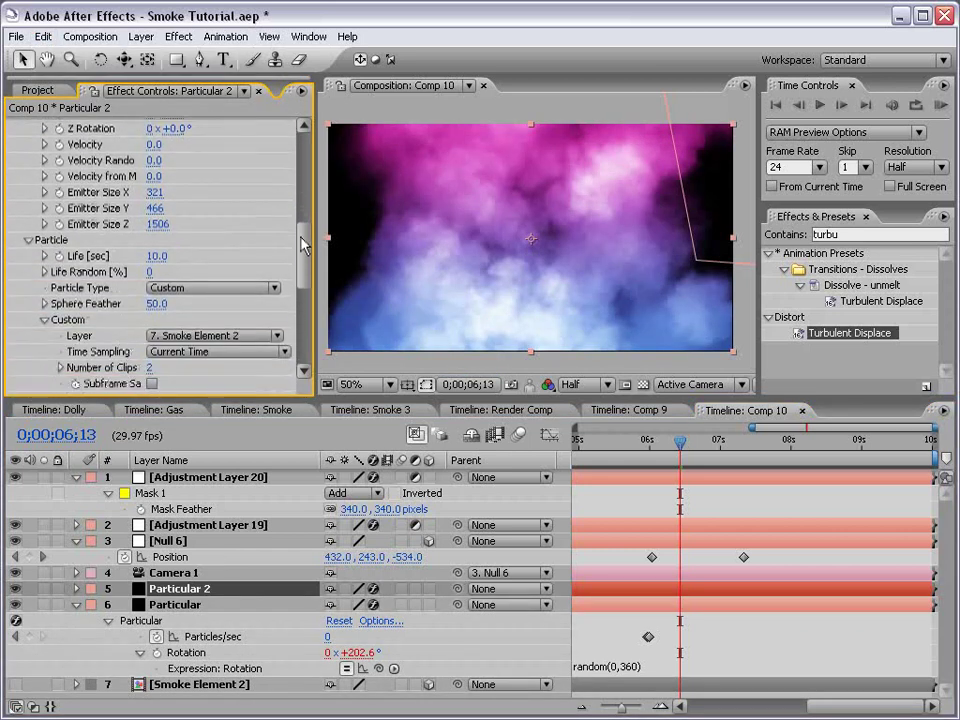
click(182, 287)
click(184, 211)
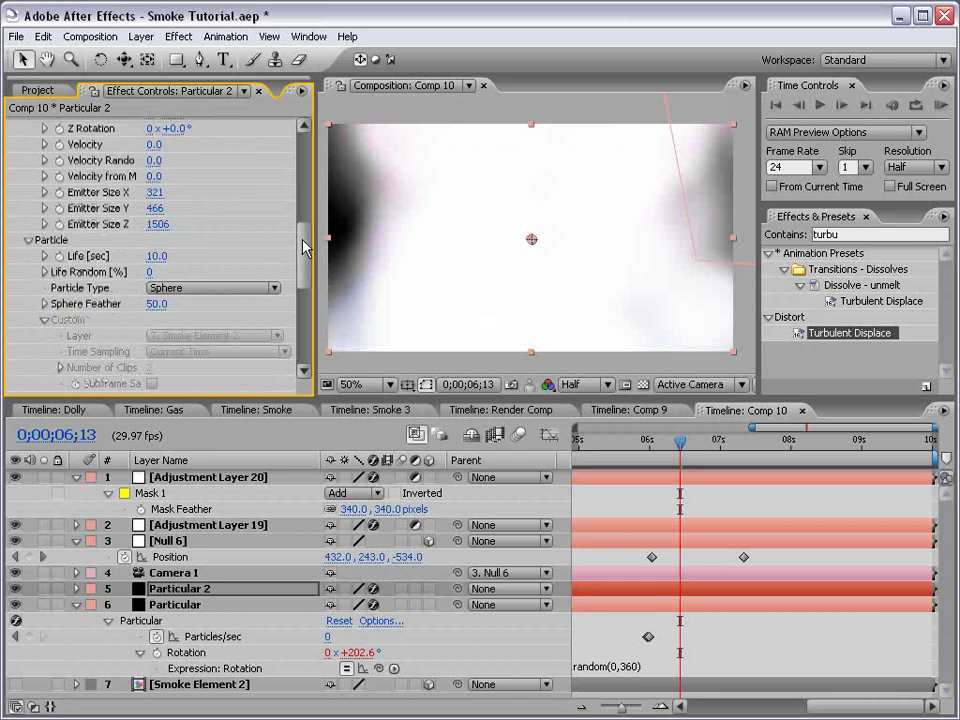
scroll(231, 190, down, 5)
click(156, 296)
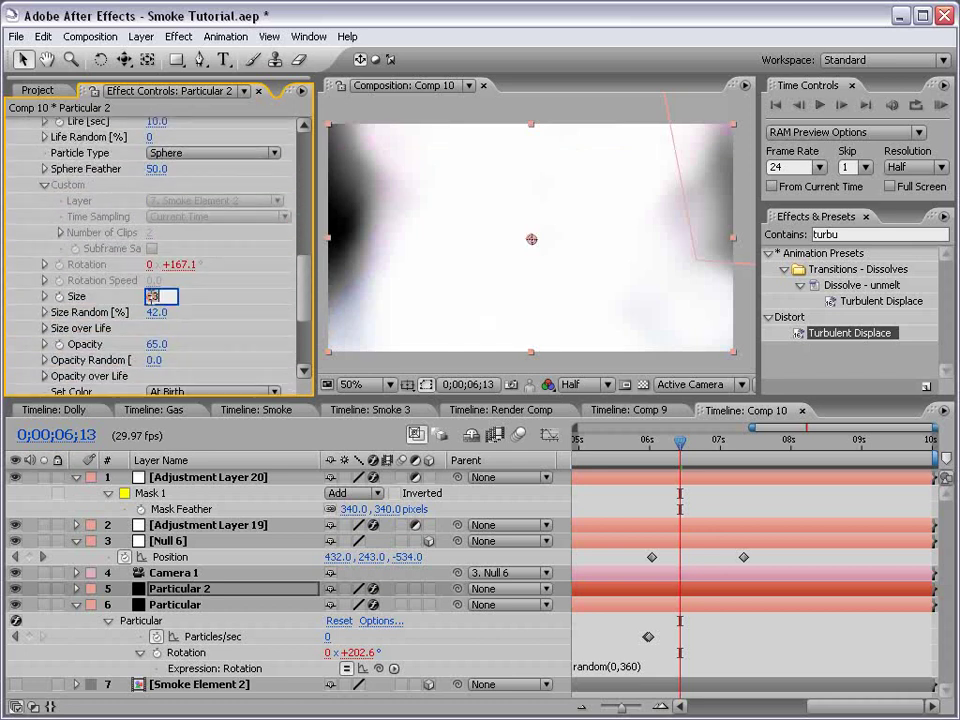
text(8)
key(Return)
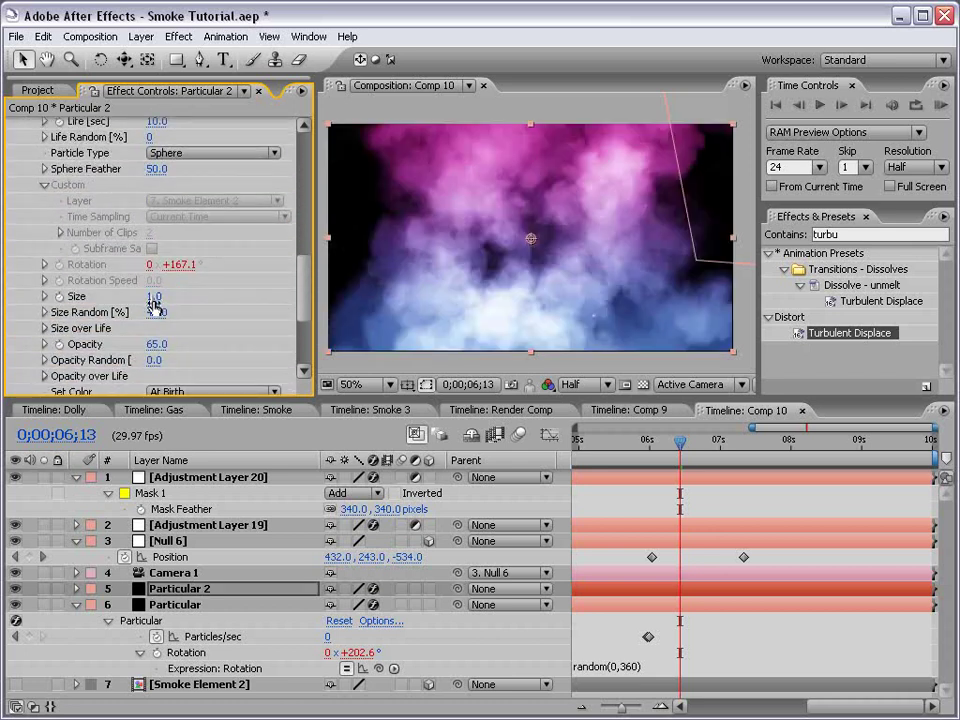
Enlarge Particular 2's Emitter Size along X and Y, reaching Y 525
click(306, 212)
scroll(310, 200, down, 2)
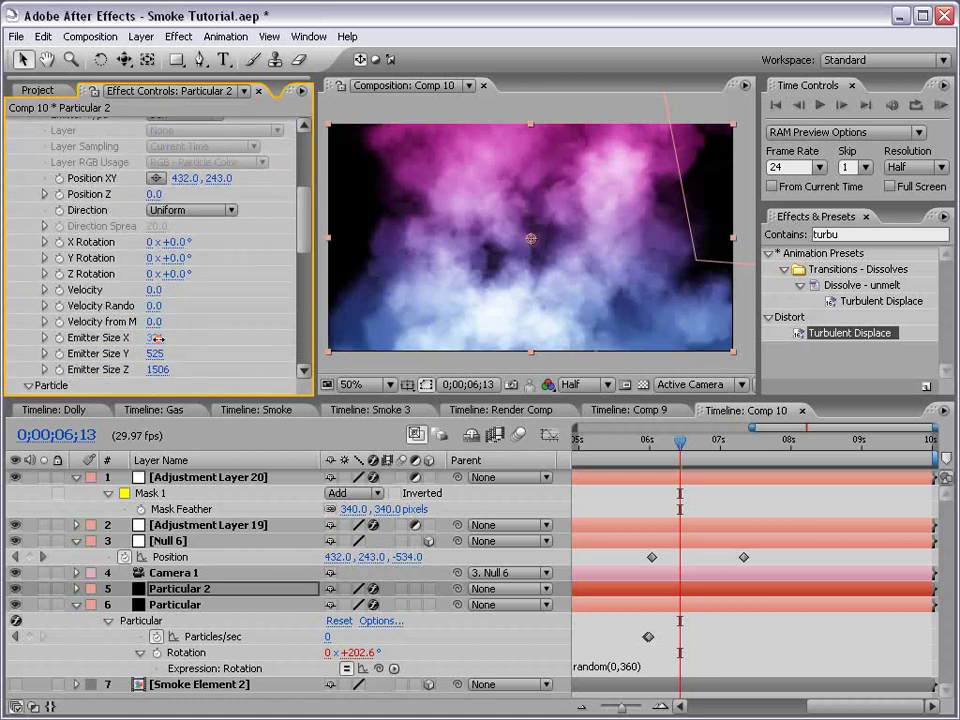
drag(154, 337, 205, 337)
Turn on Particular 2's particle Motion Blur with Opacity Boost 78, preview the sparks, and save
drag(306, 233, 298, 332)
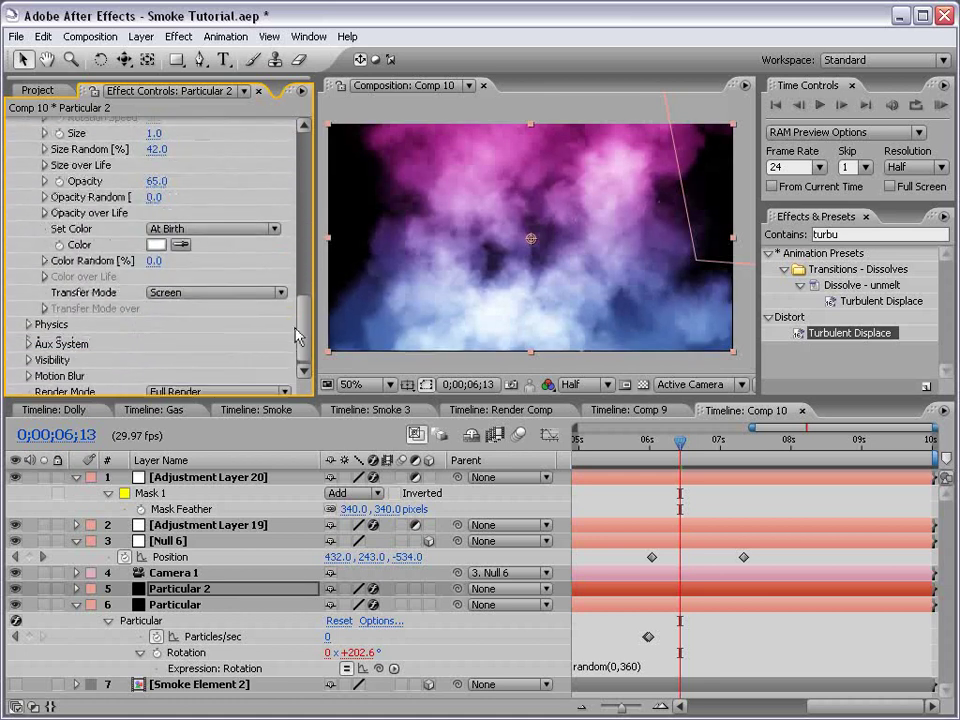
click(28, 370)
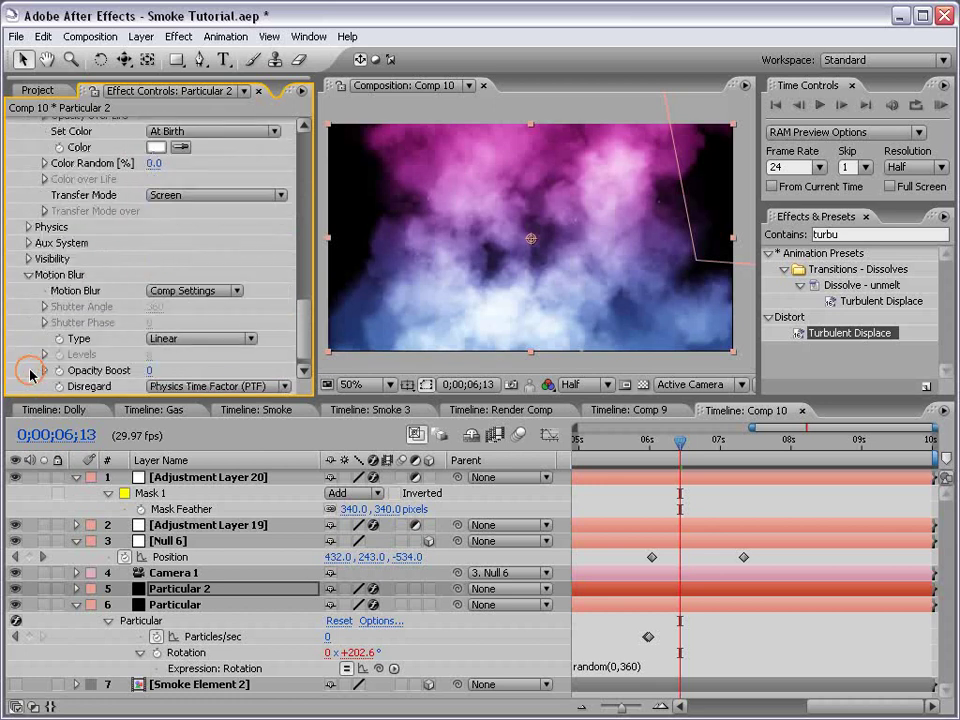
click(192, 291)
click(182, 310)
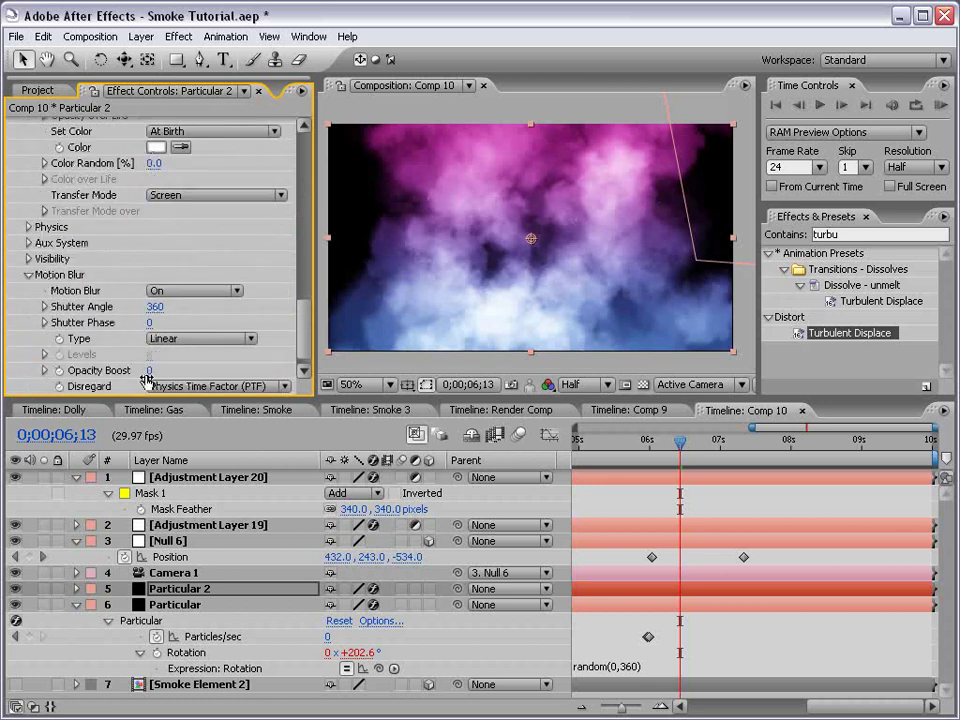
drag(149, 370, 230, 368)
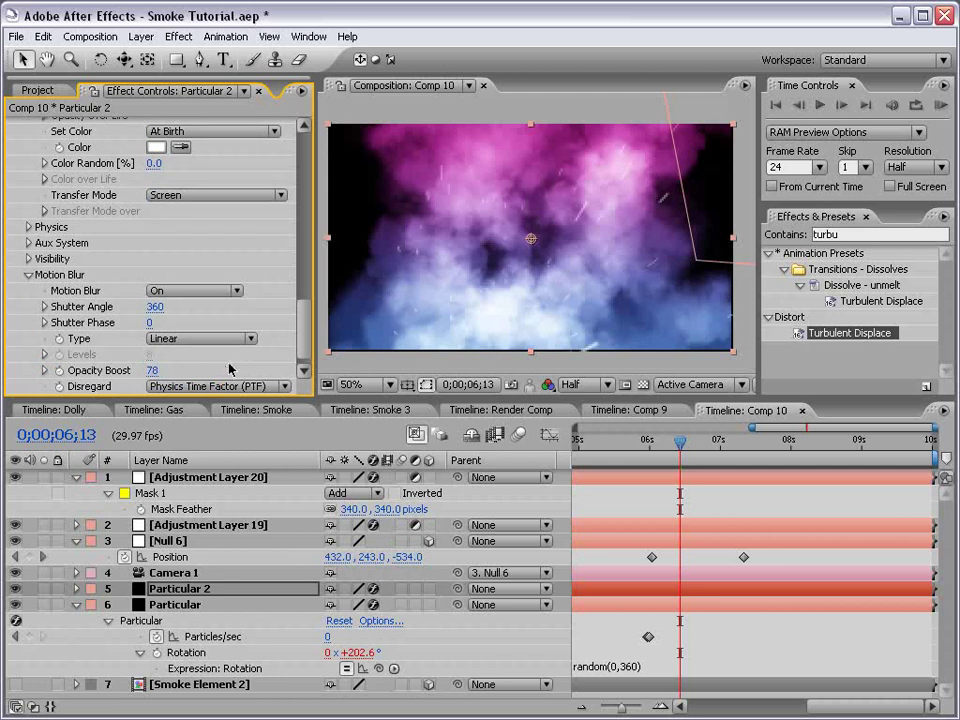
drag(680, 441, 704, 441)
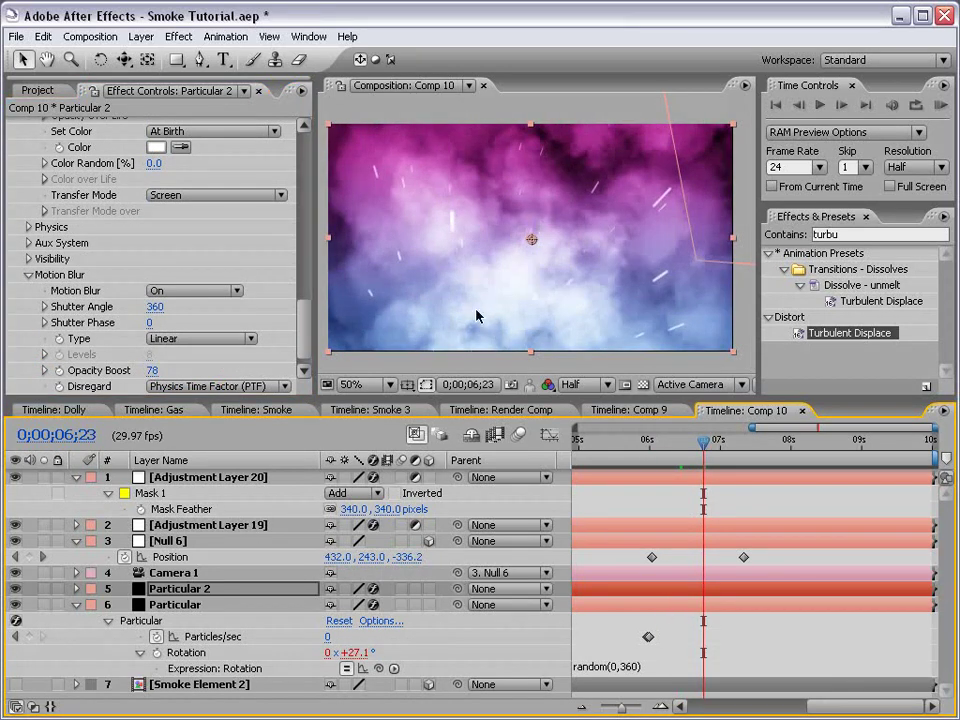
key(ctrl+s)
Raise Particular 2's Physics > Air > Turbulence Field Affect Position to 106
drag(308, 337, 274, 332)
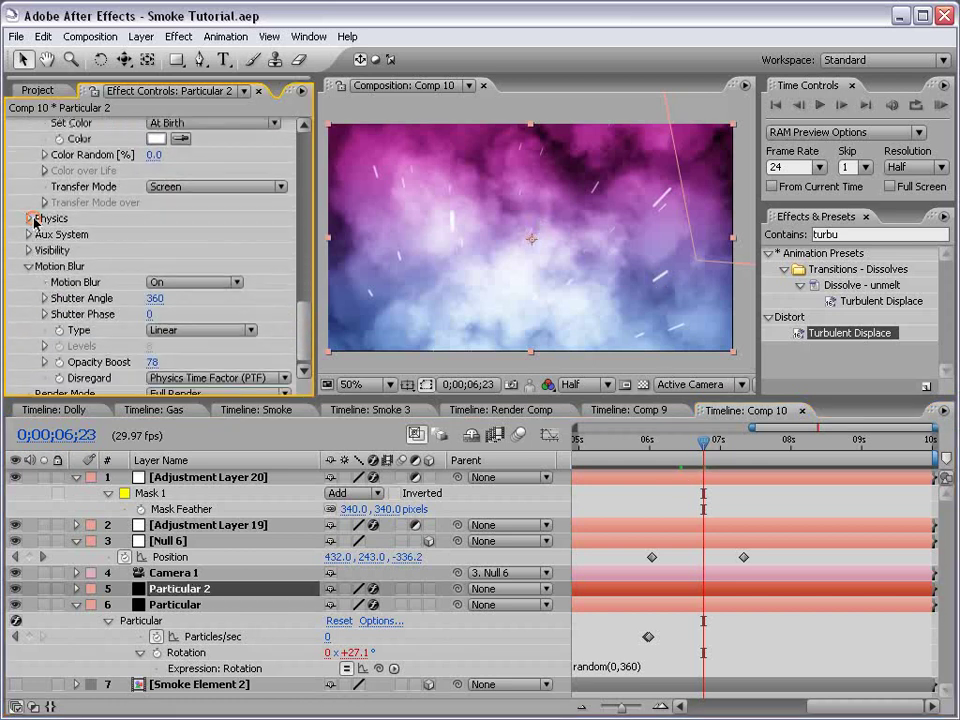
click(31, 219)
click(28, 282)
scroll(50, 300, down, 2)
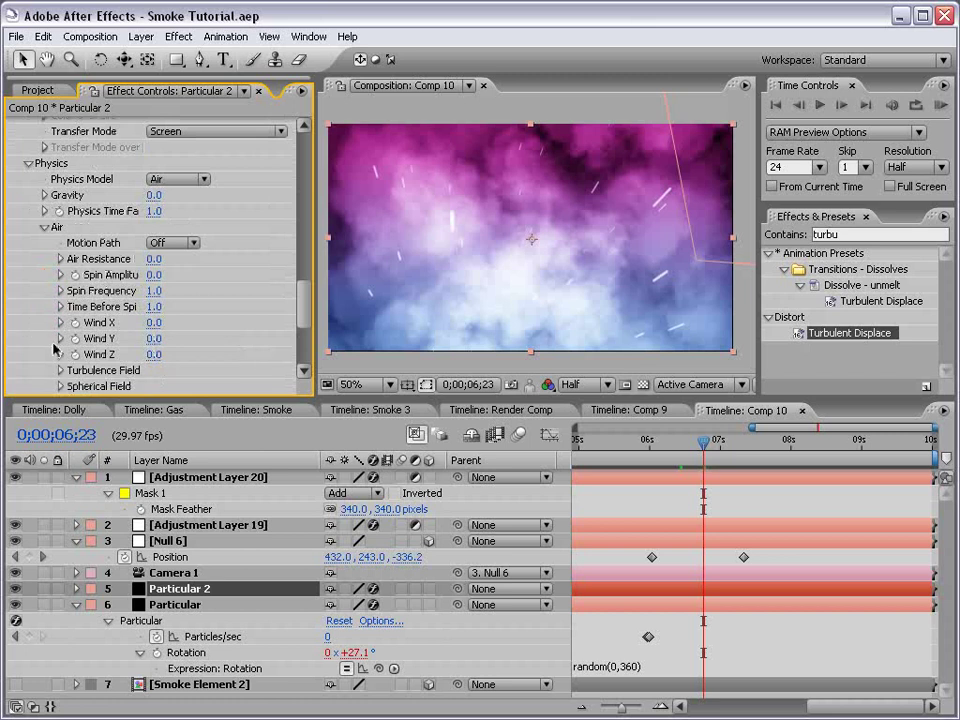
scroll(58, 330, down, 3)
click(60, 306)
scroll(80, 312, down, 2)
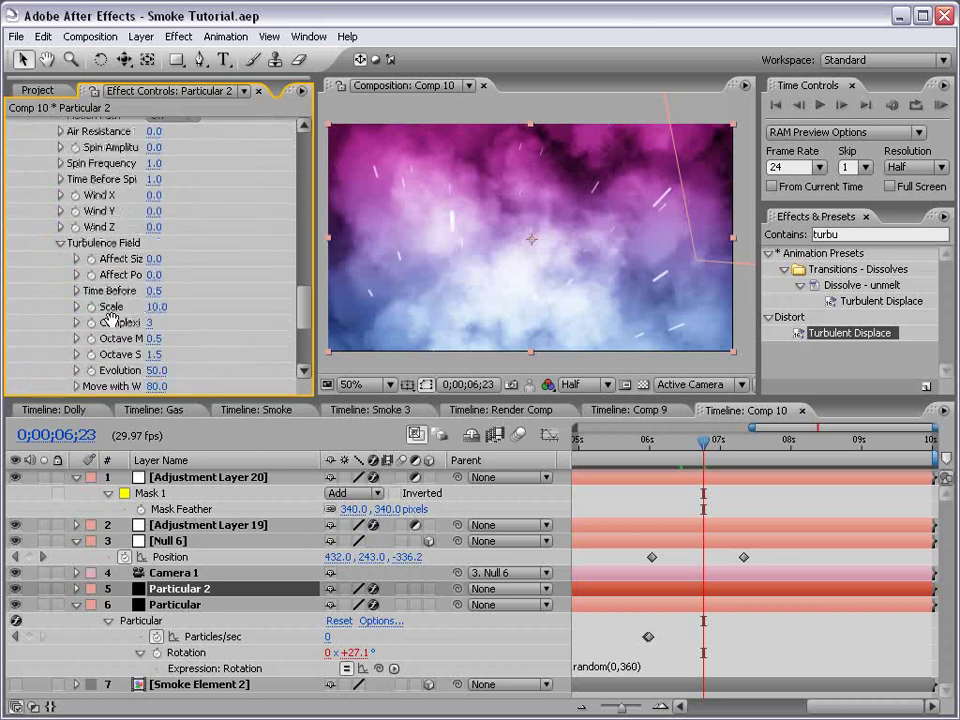
scroll(112, 320, down, 1)
drag(154, 266, 257, 266)
drag(316, 266, 345, 268)
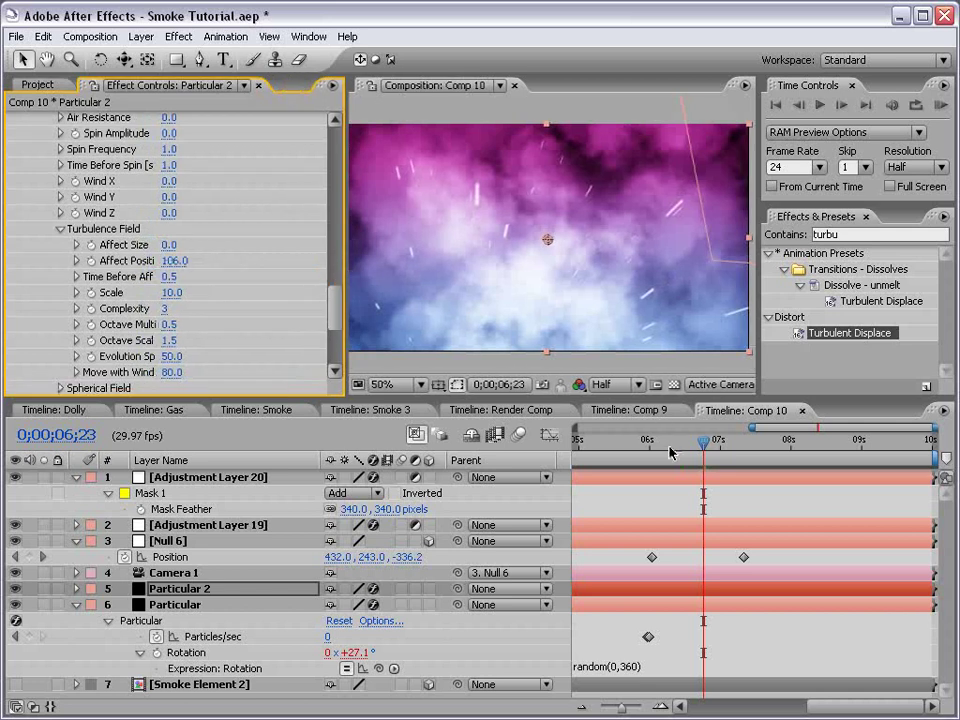
Enlarge the composition viewer and preview the turbulent sparks from 0;00;06;06 to 0;00;06;21
drag(689, 452, 661, 451)
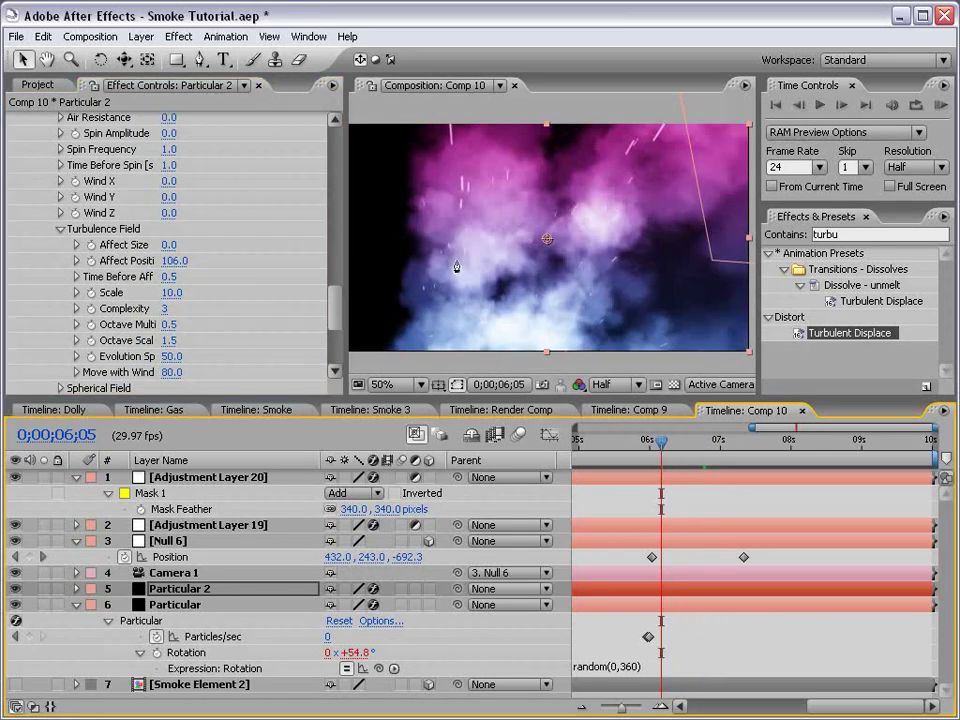
drag(346, 225, 290, 225)
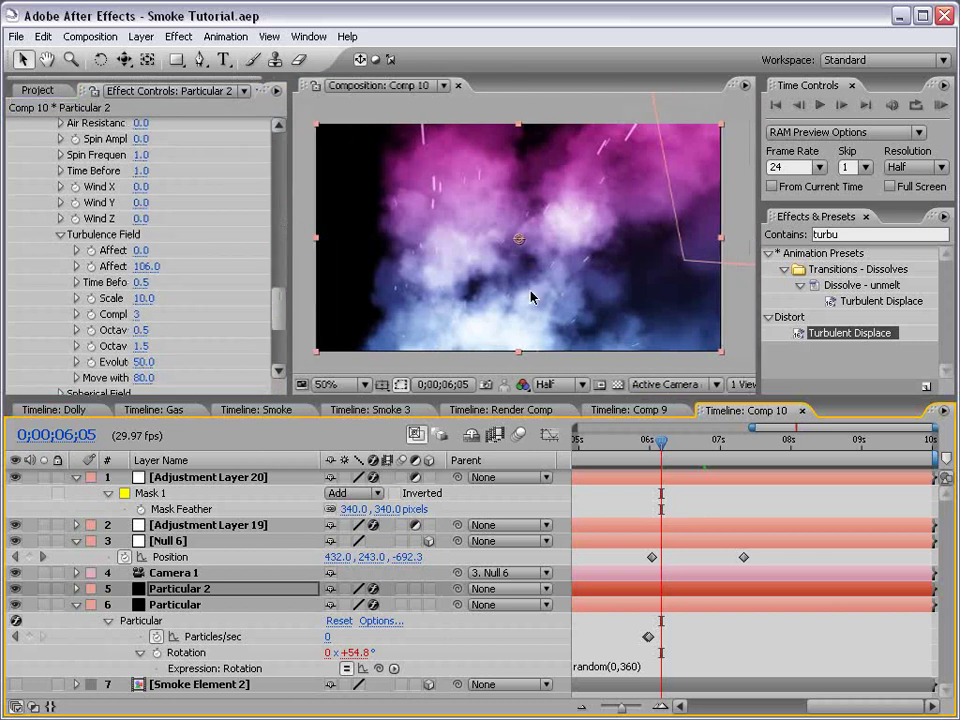
click(657, 447)
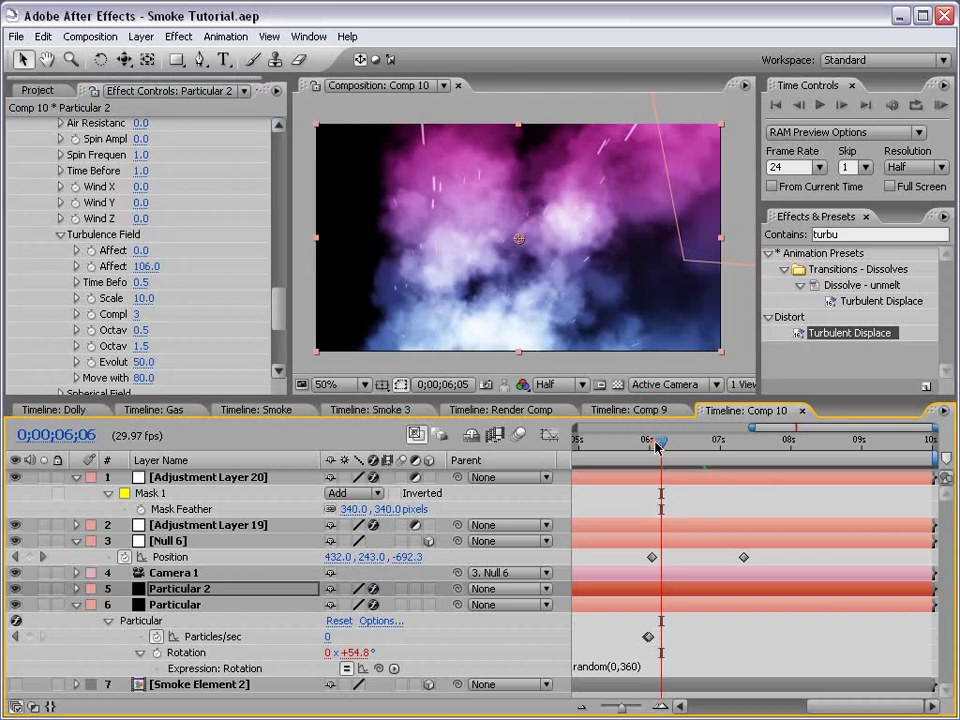
drag(657, 447, 698, 447)
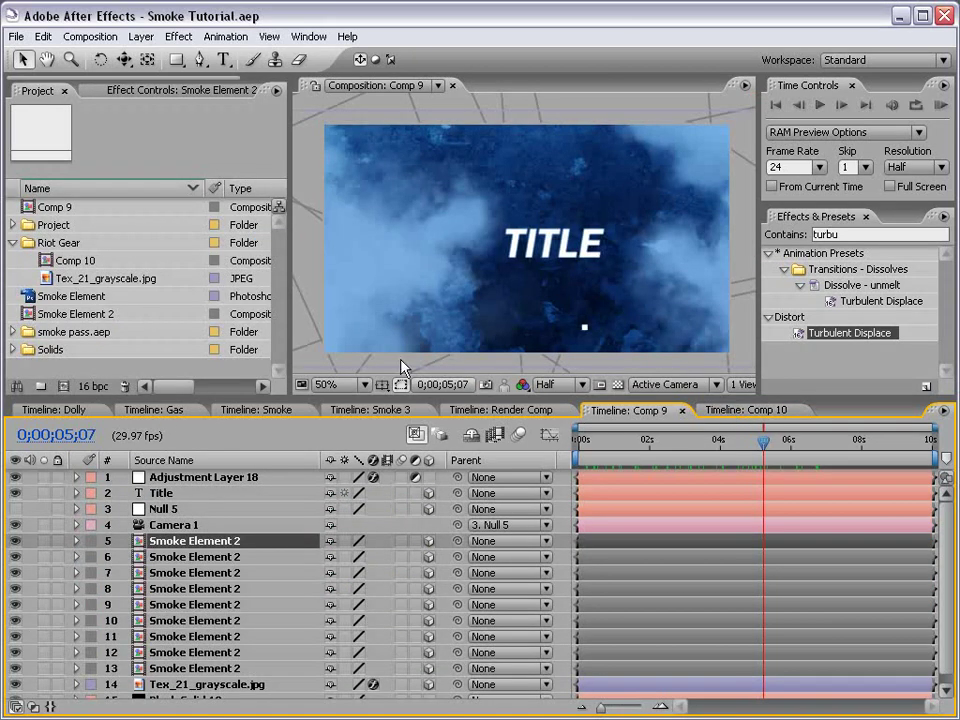
Set the nine Smoke Element 2 layers in Comp 9 to Screen blending mode
key(Page_Up)
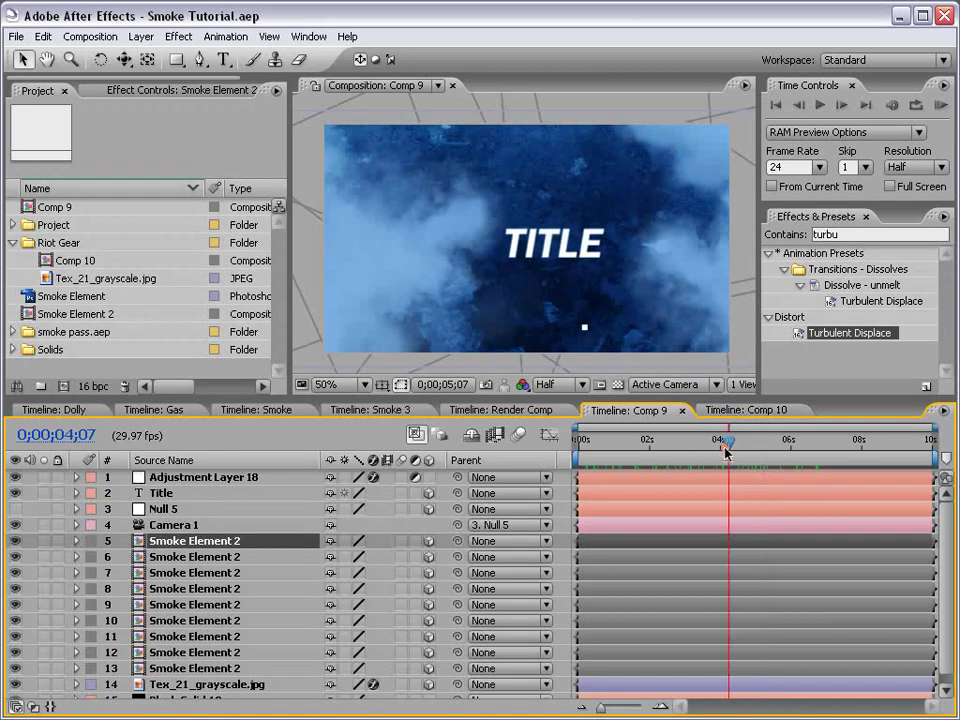
shift+click(168, 666)
key(F4)
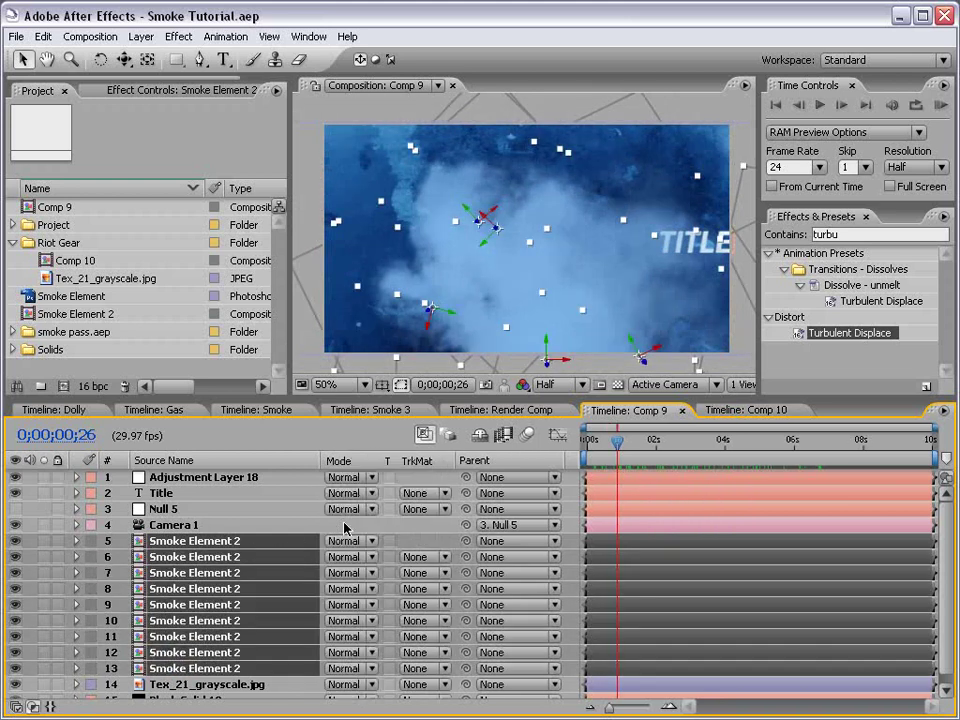
click(350, 541)
click(350, 716)
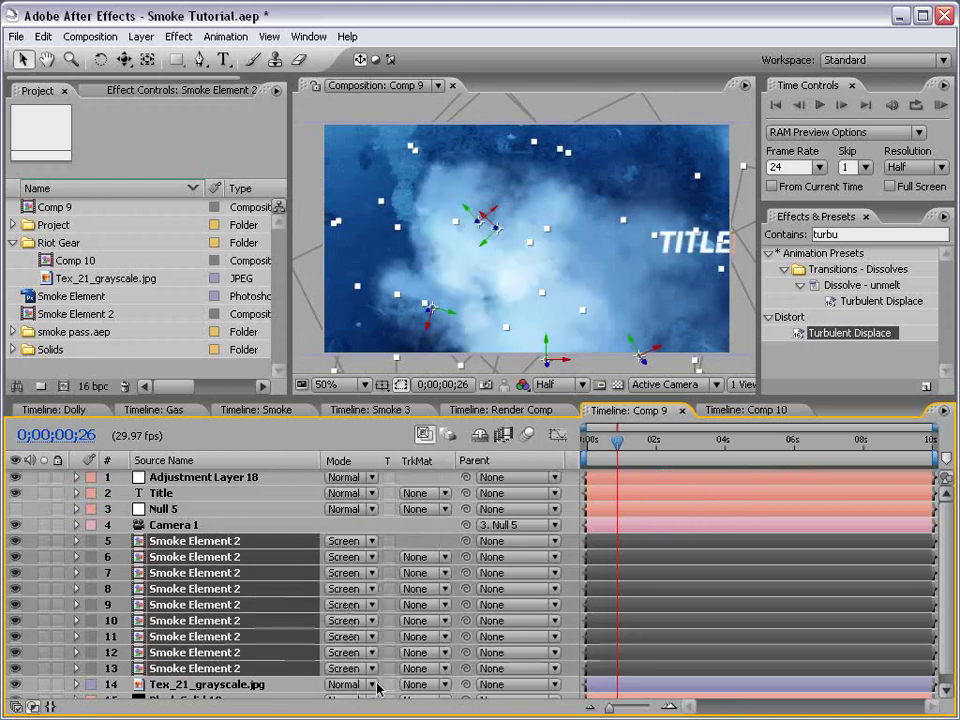
Preview the screened smoke, then select Camera 1 and preview its move forward in time
drag(617, 441, 615, 484)
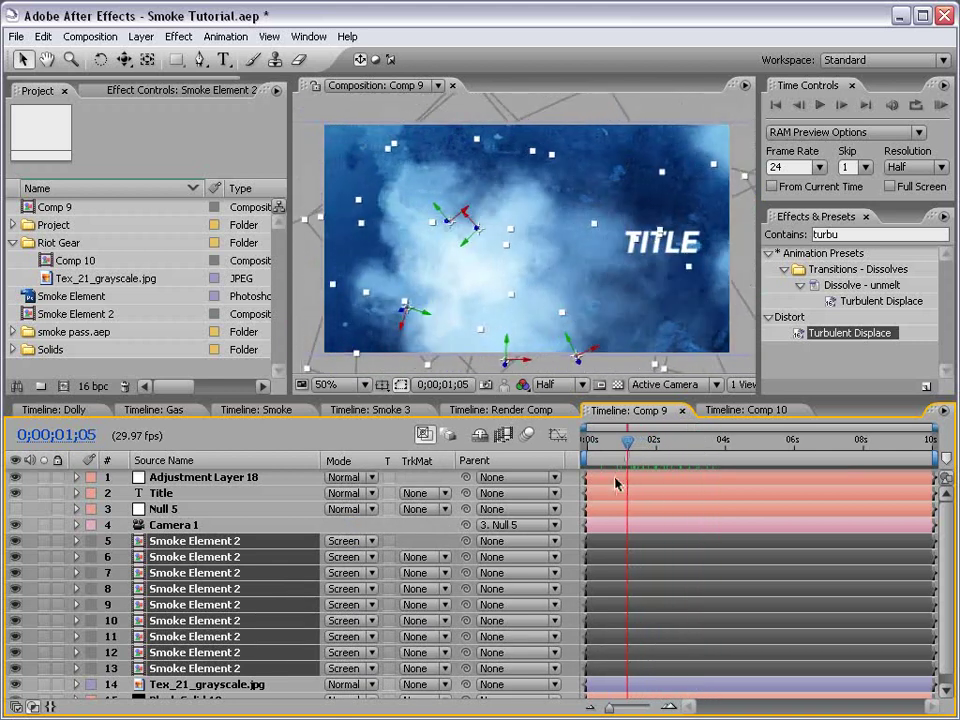
click(306, 524)
drag(628, 441, 724, 477)
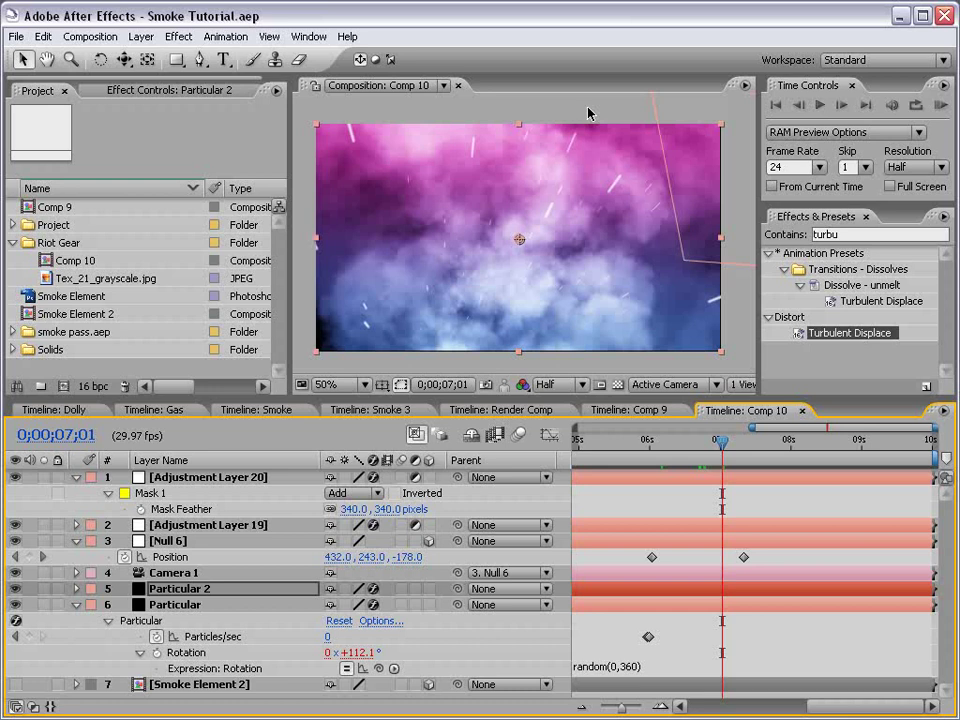
Review the Comp 10 sparks from 0;00;06;16 onward, then bring up the Video Copilot tutorials page
click(687, 440)
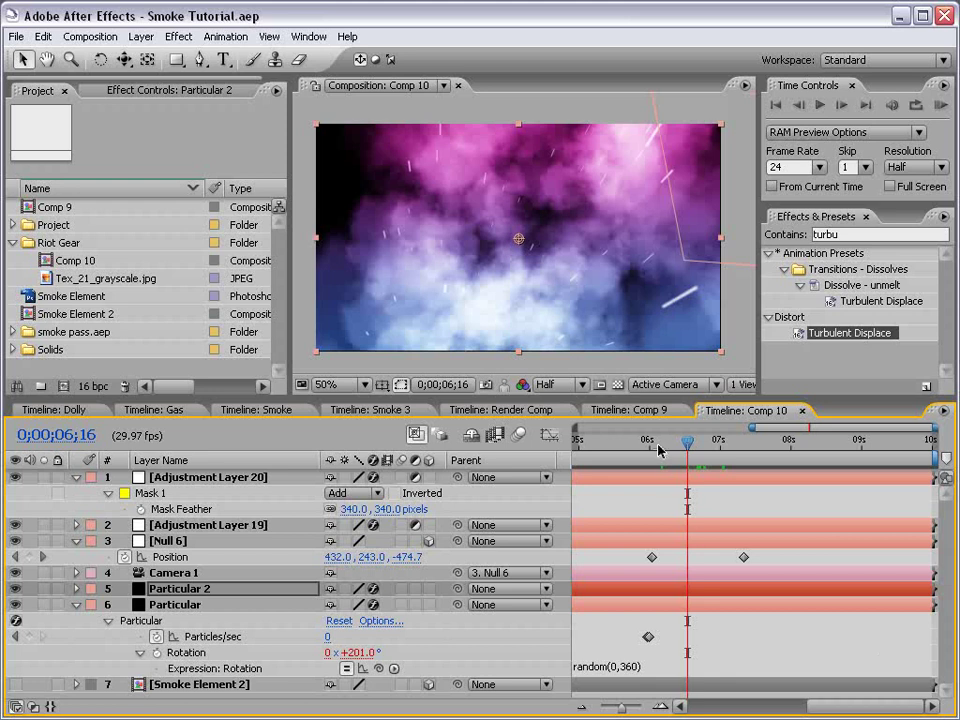
drag(687, 441, 721, 442)
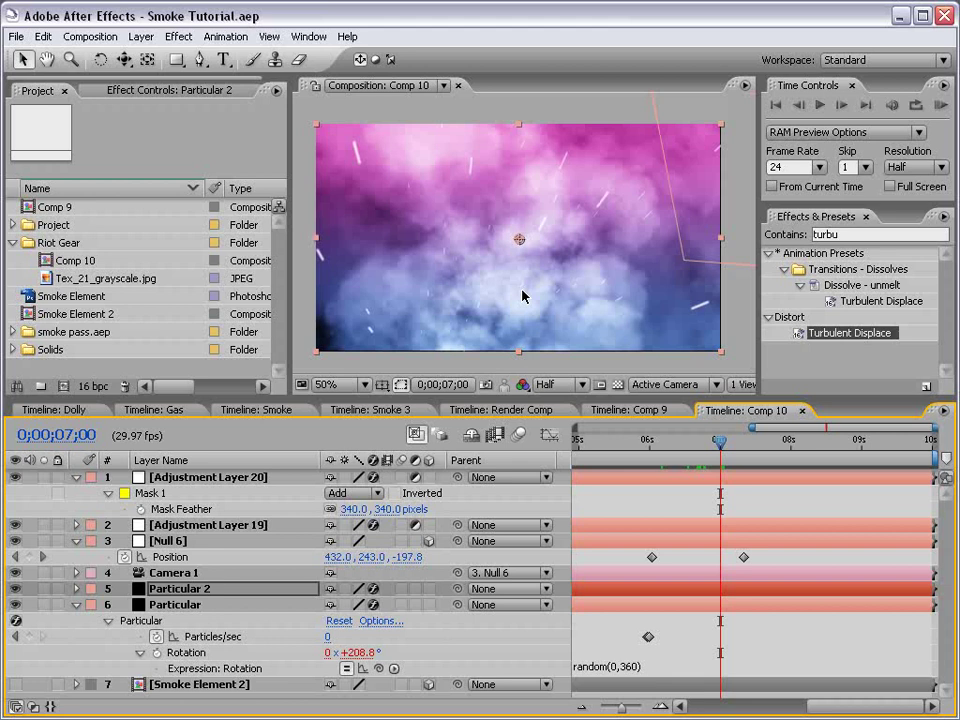
key(alt+Tab)
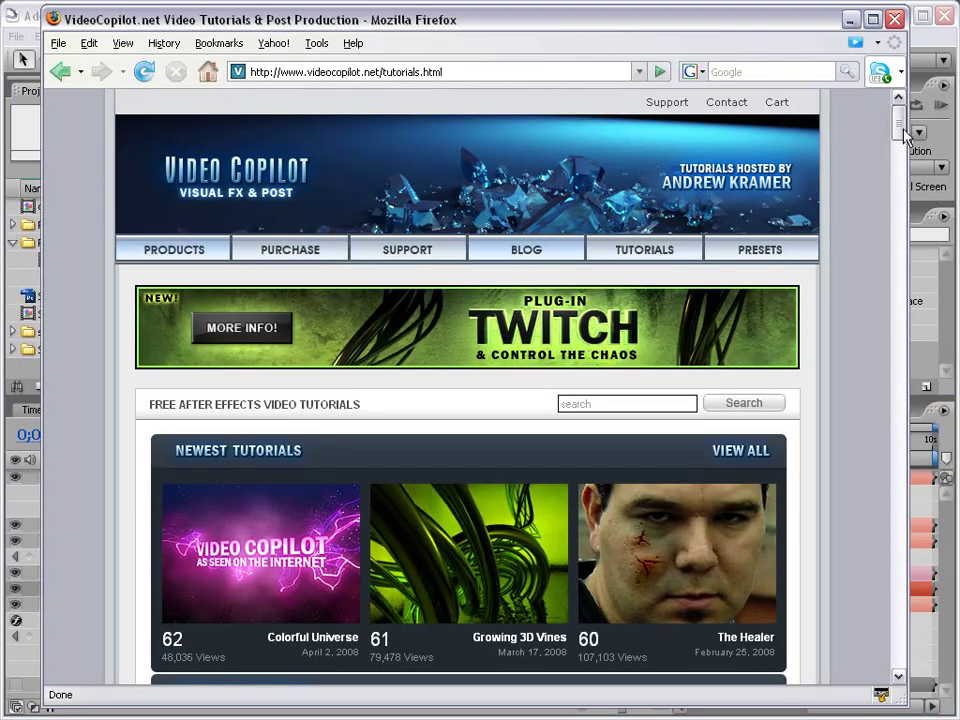
Scroll down and back up the VideoCopilot.net tutorials list, then return to After Effects
drag(899, 125, 910, 210)
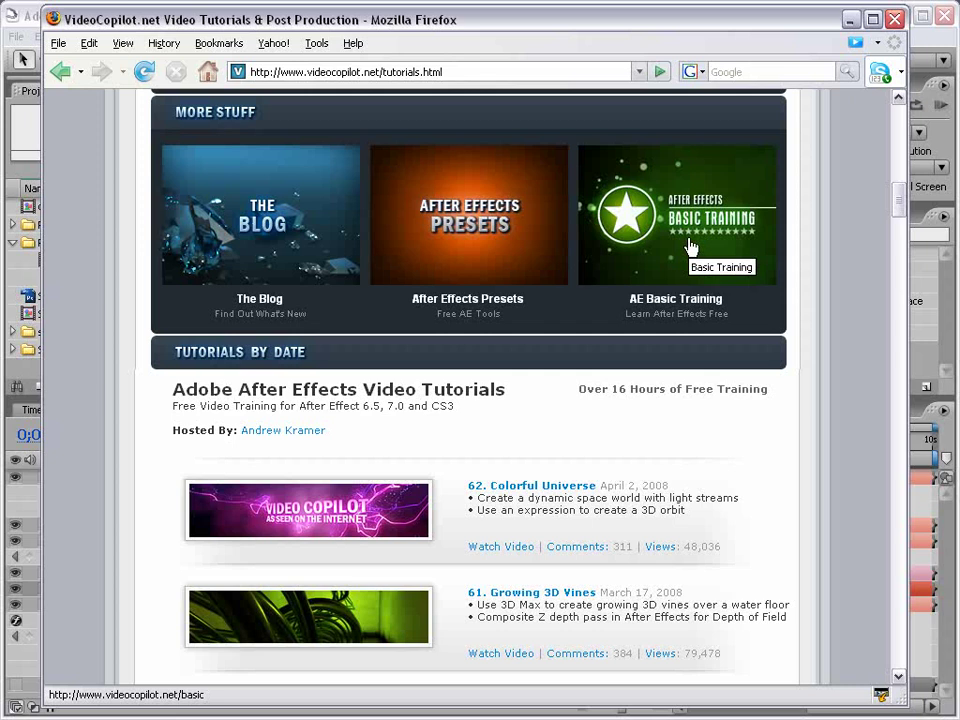
drag(902, 208, 913, 129)
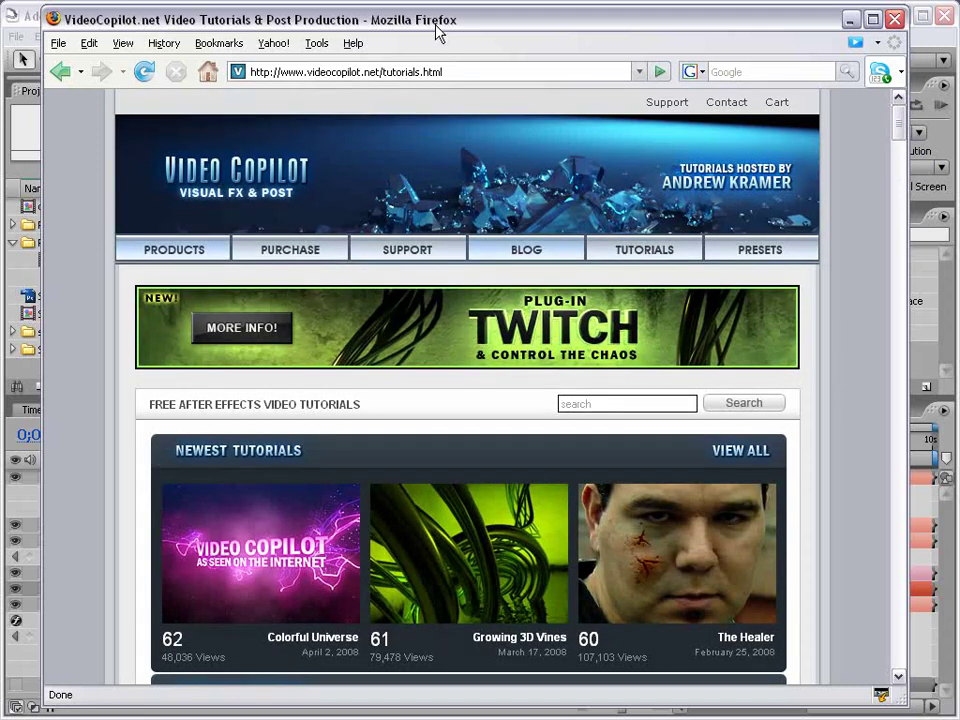
key(alt+Tab)
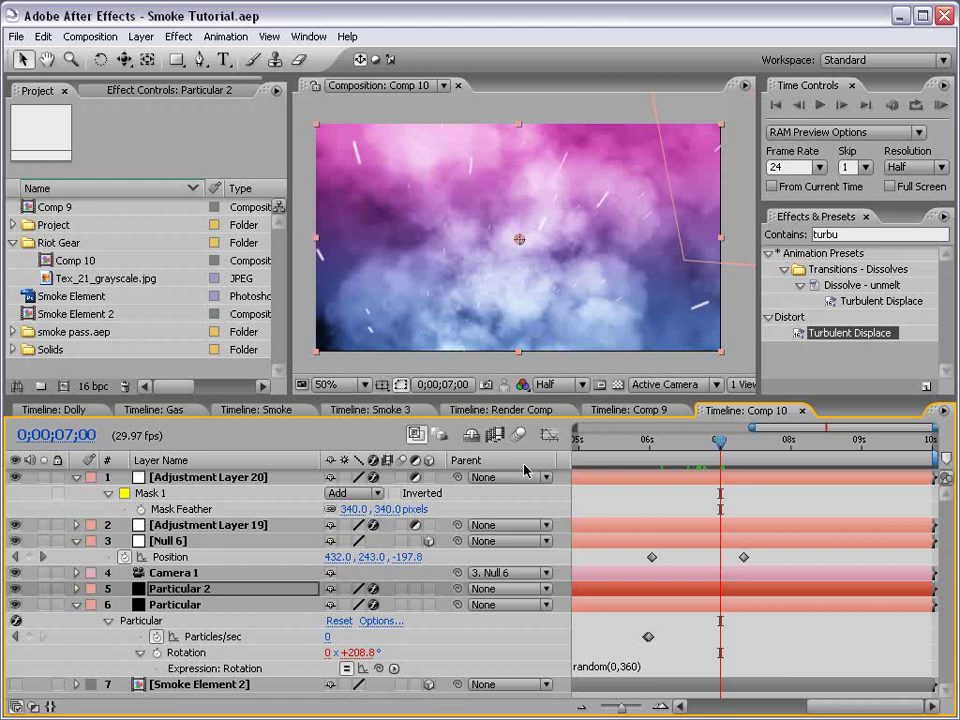
Show the Render Comp one frame later, with the Composition panel maximized at 100% magnification
click(495, 410)
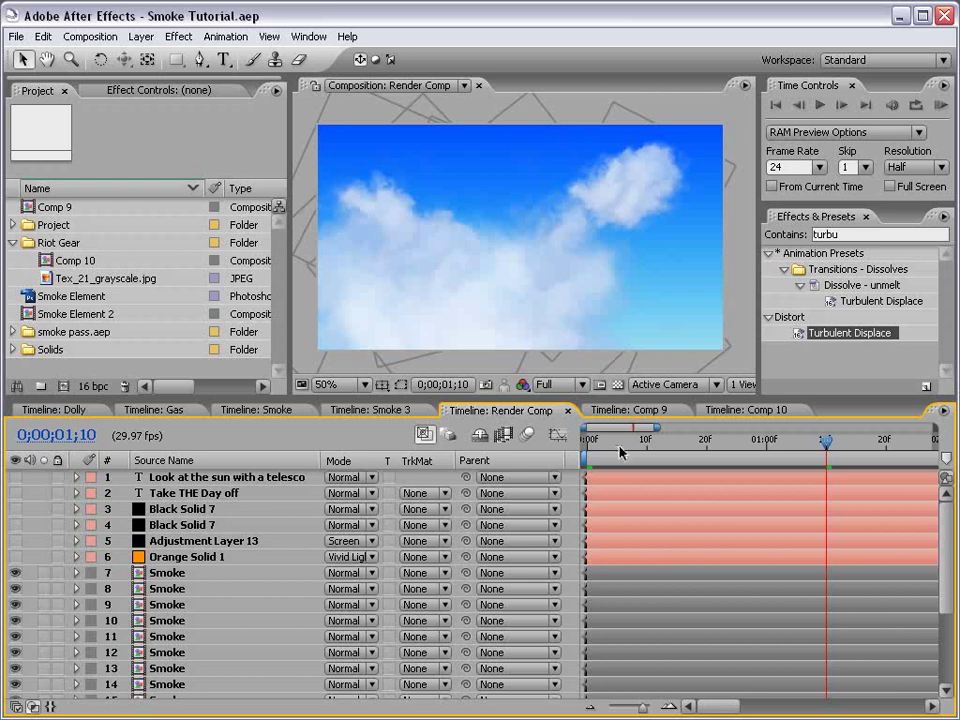
drag(727, 447, 731, 447)
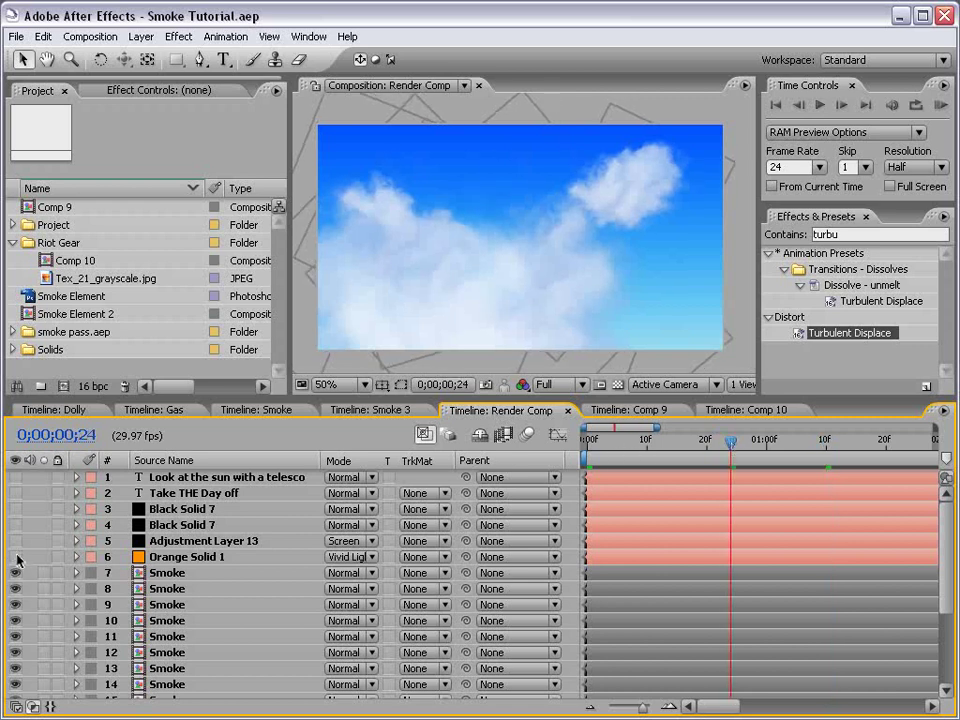
key(grave)
key(period)
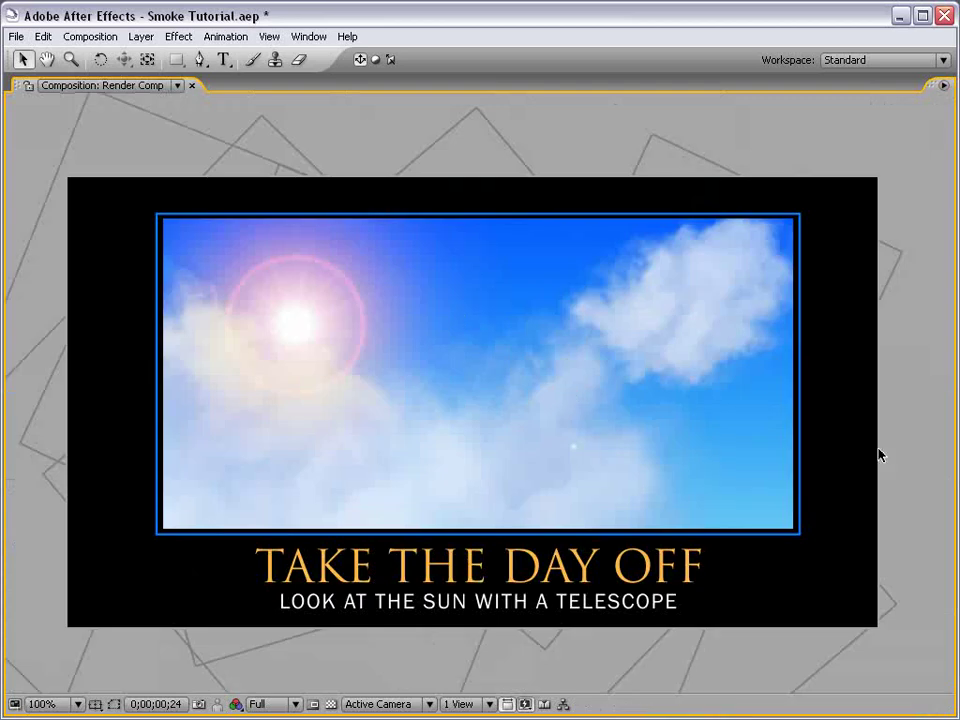